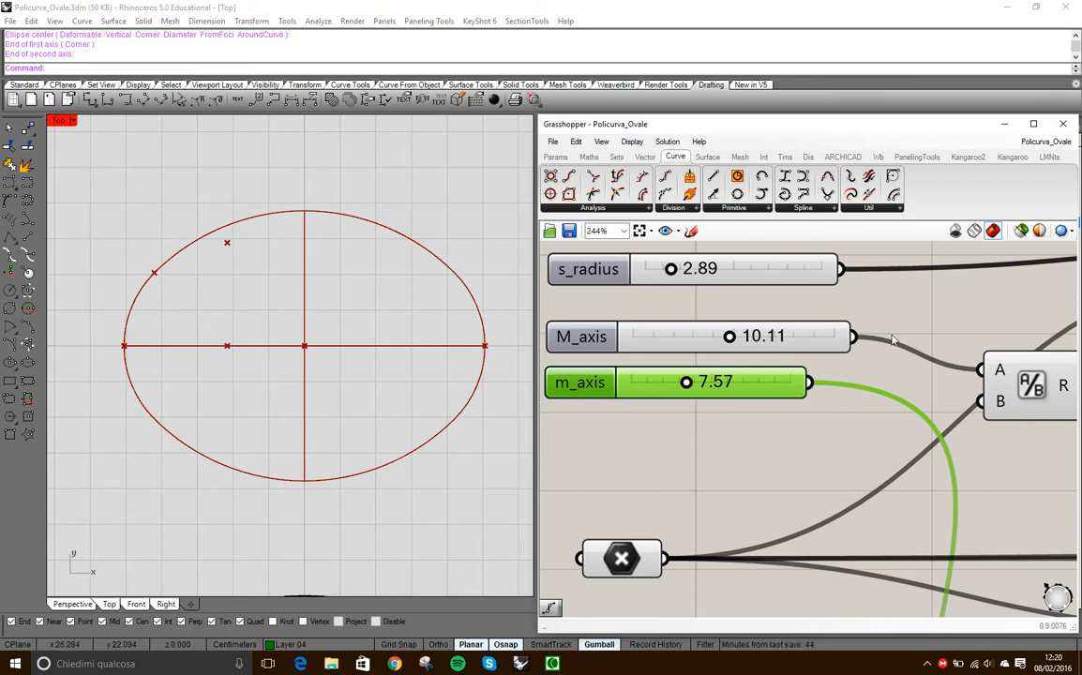
- Set the s_radius slider to 2.42 in the oval definition
{"action": "right_click", "coordinate": [791, 456]}
{"action": "scroll", "coordinate": [790, 456], "scroll_direction": "down", "scroll_amount": 5}
{"action": "right_click_drag", "start_coordinate": [861, 333], "coordinate": [672, 351]}
{"action": "scroll", "coordinate": [673, 351], "scroll_direction": "up", "scroll_amount": 6}
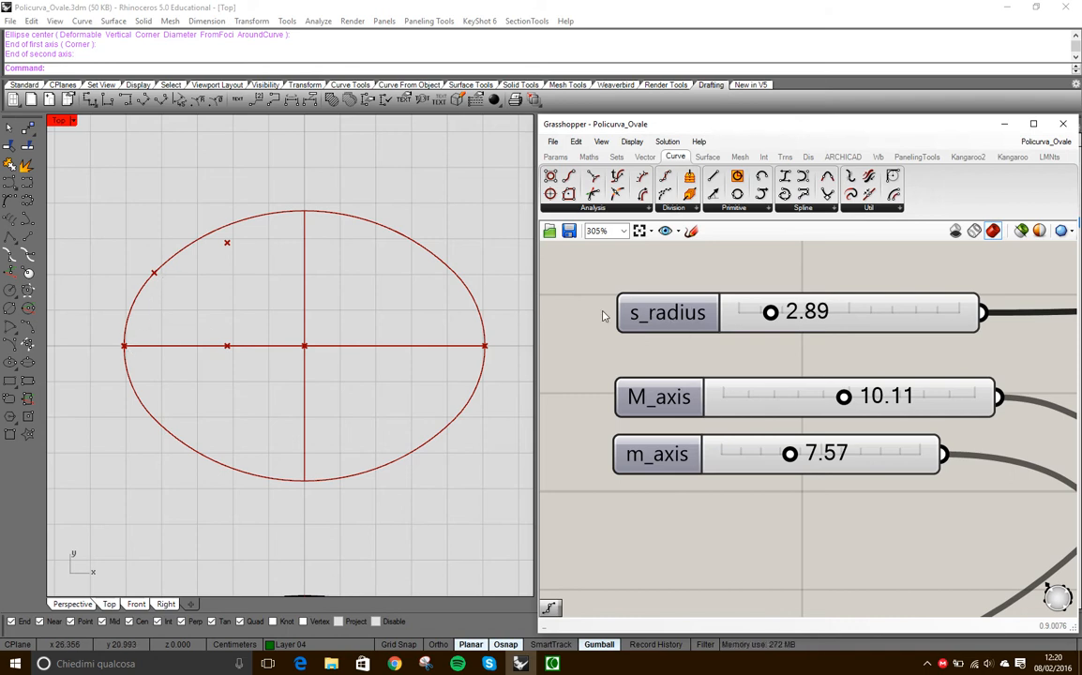
{"action": "left_click_drag", "start_coordinate": [770, 313], "coordinate": [766, 364]}
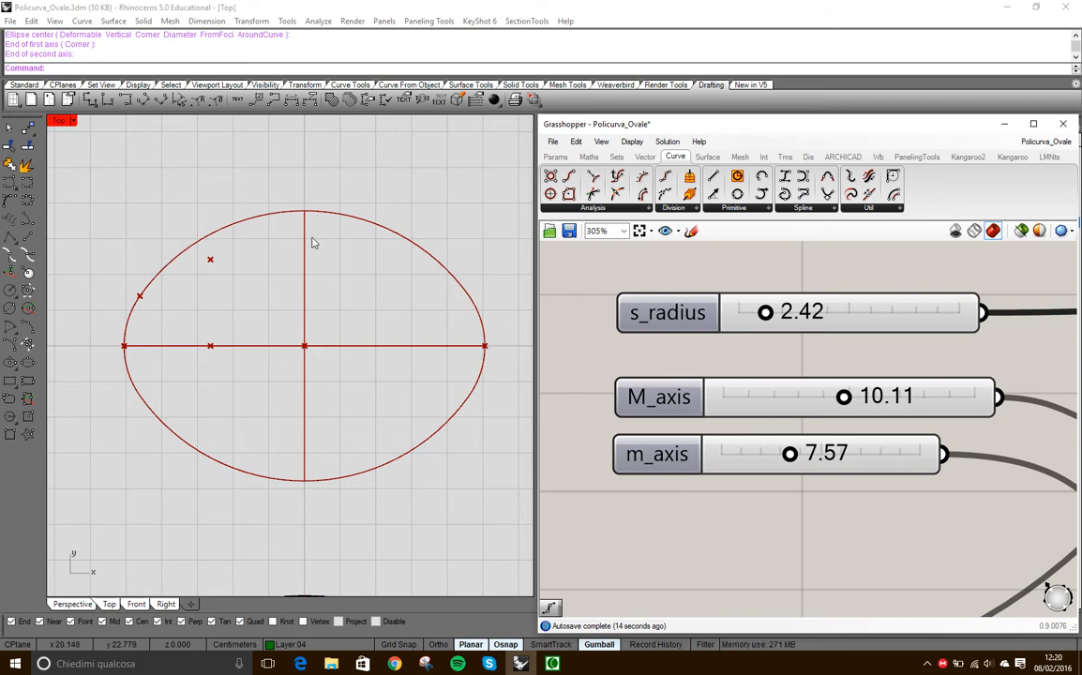
- Set the M_axis slider to 10.99 and adjust the m_axis slider, leaving it at 7.57
{"action": "right_click_drag", "start_coordinate": [738, 447], "coordinate": [697, 421]}
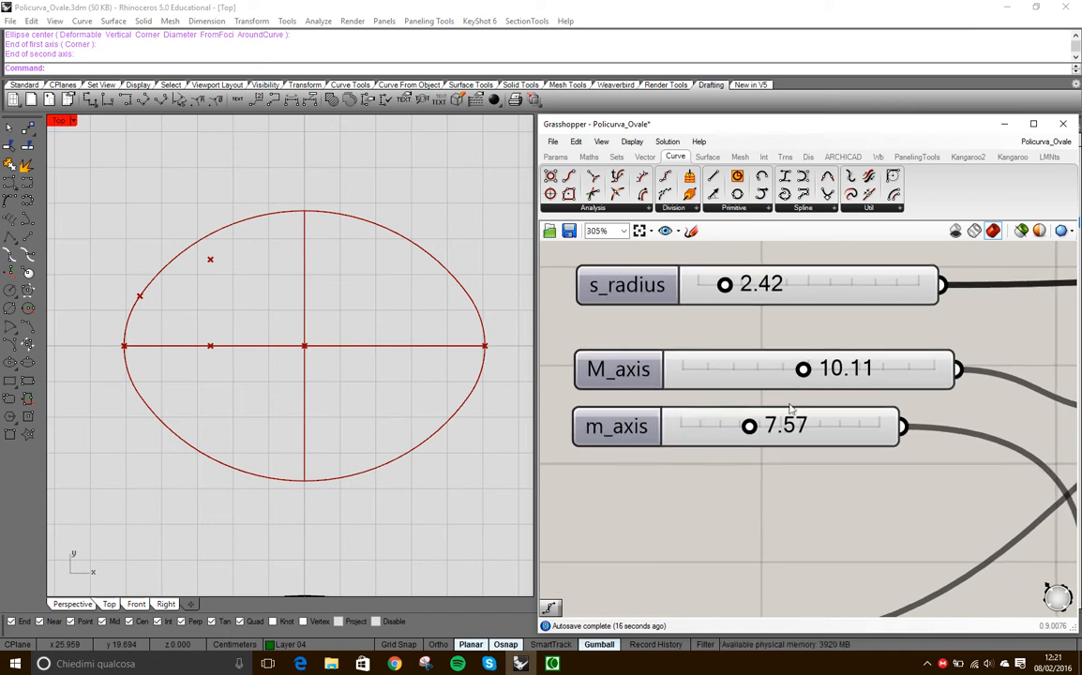
{"action": "mouse_move", "coordinate": [803, 371]}
{"action": "left_mouse_down"}
{"action": "mouse_move", "coordinate": [836, 372]}
{"action": "mouse_move", "coordinate": [793, 375]}
{"action": "mouse_move", "coordinate": [810, 384]}
{"action": "mouse_move", "coordinate": [833, 376]}
{"action": "mouse_move", "coordinate": [804, 389]}
{"action": "mouse_move", "coordinate": [816, 375]}
{"action": "left_mouse_up"}
{"action": "mouse_move", "coordinate": [751, 427]}
{"action": "left_mouse_down"}
{"action": "mouse_move", "coordinate": [730, 428]}
{"action": "mouse_move", "coordinate": [750, 428]}
{"action": "left_mouse_up"}
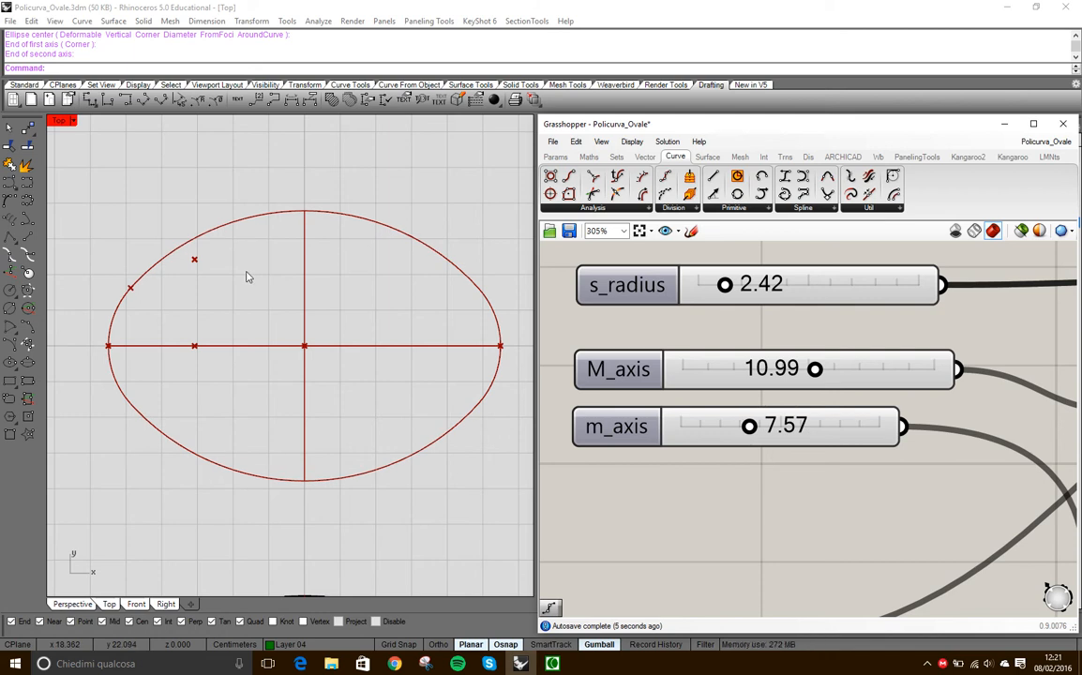
- Examine the reference oval drawing below the parametric one, checking its dimensioned half axes, axis lines and small-radius dimension
{"action": "right_click_drag", "start_coordinate": [348, 435], "coordinate": [354, 167]}
{"action": "right_click_drag", "start_coordinate": [326, 391], "coordinate": [320, 260]}
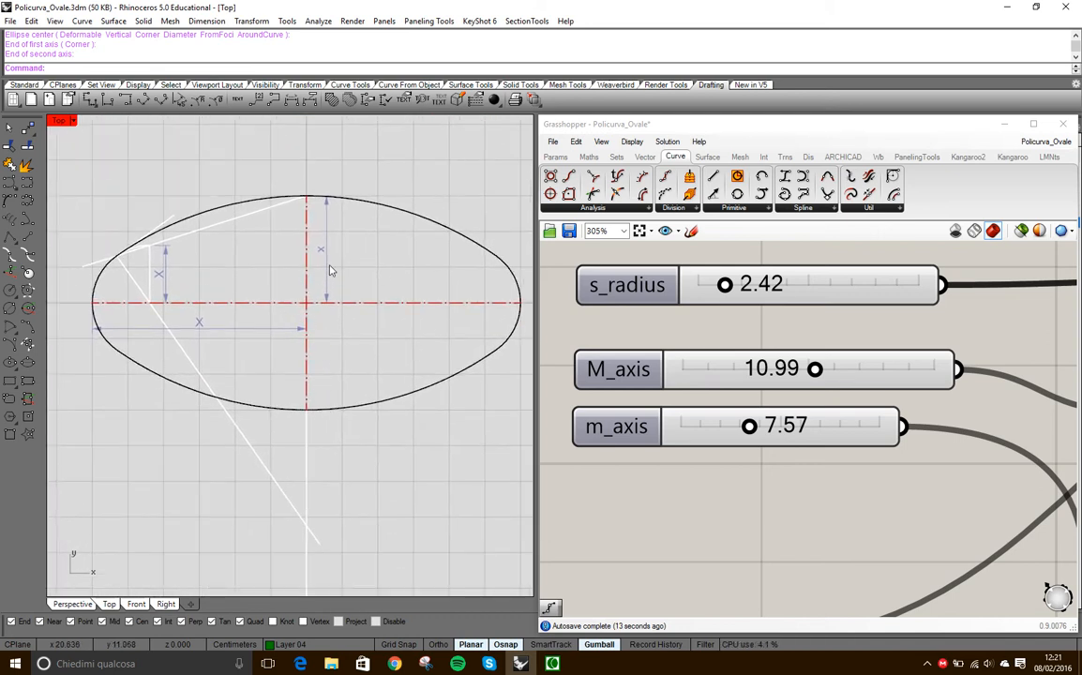
{"action": "scroll", "coordinate": [251, 302], "scroll_direction": "up", "scroll_amount": 2}
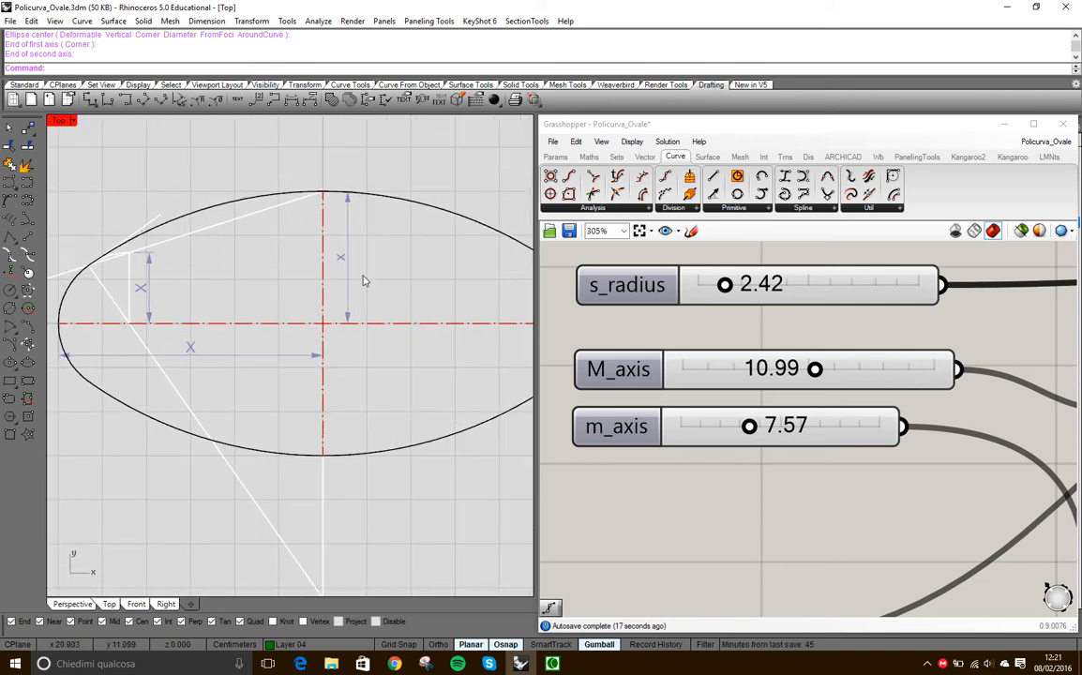
{"action": "right_click_drag", "start_coordinate": [240, 302], "coordinate": [270, 299]}
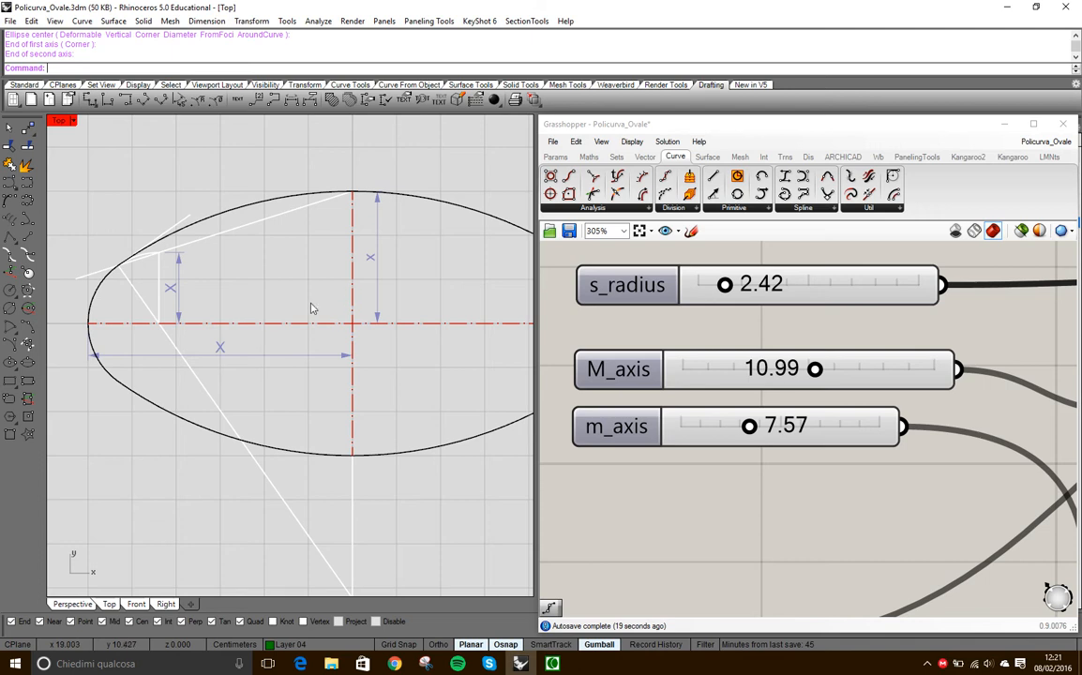
{"action": "right_click_drag", "start_coordinate": [313, 260], "coordinate": [295, 370]}
{"action": "scroll", "coordinate": [294, 369], "scroll_direction": "down", "scroll_amount": 6}
{"action": "right_click_drag", "start_coordinate": [290, 319], "coordinate": [325, 295]}
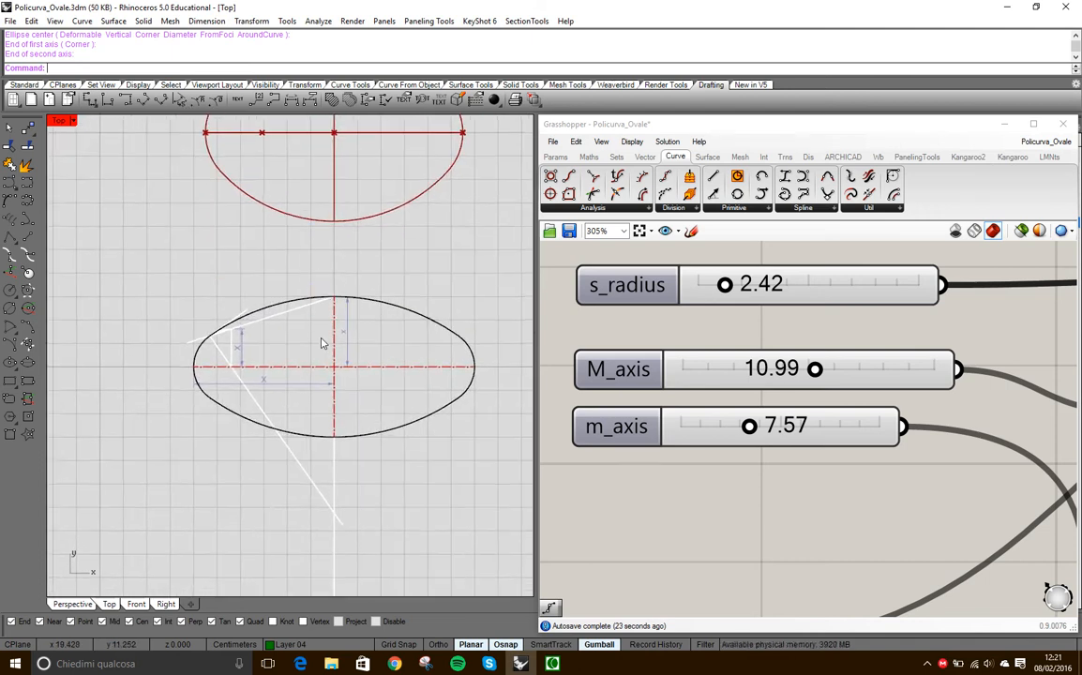
{"action": "scroll", "coordinate": [324, 298], "scroll_direction": "up", "scroll_amount": 3}
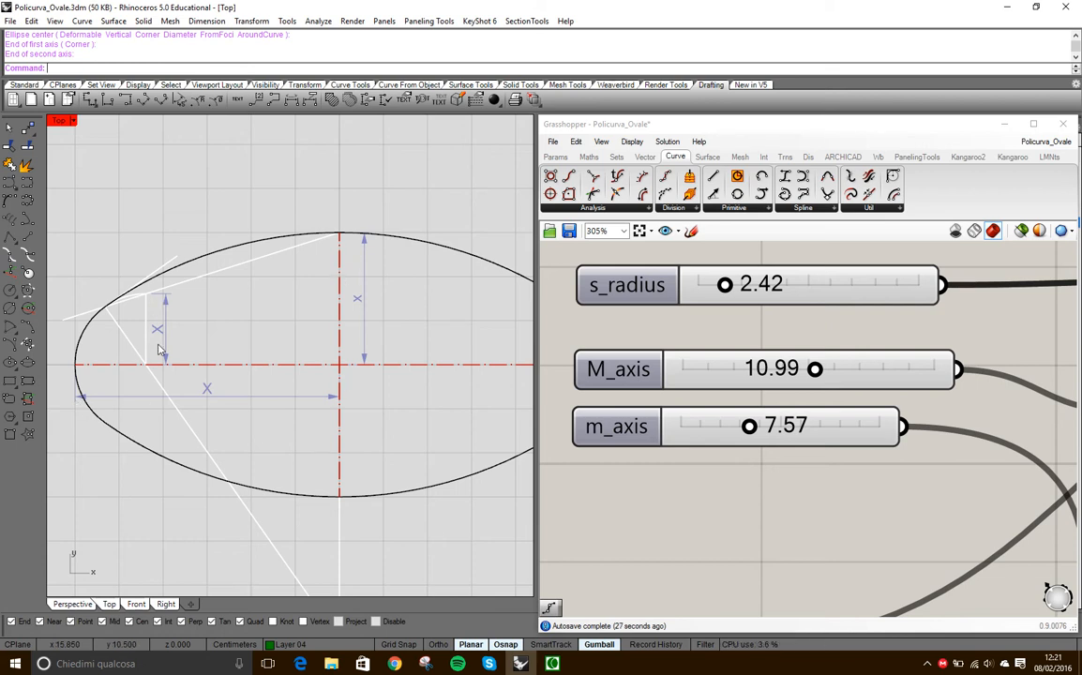
{"action": "right_click_drag", "start_coordinate": [219, 357], "coordinate": [236, 349]}
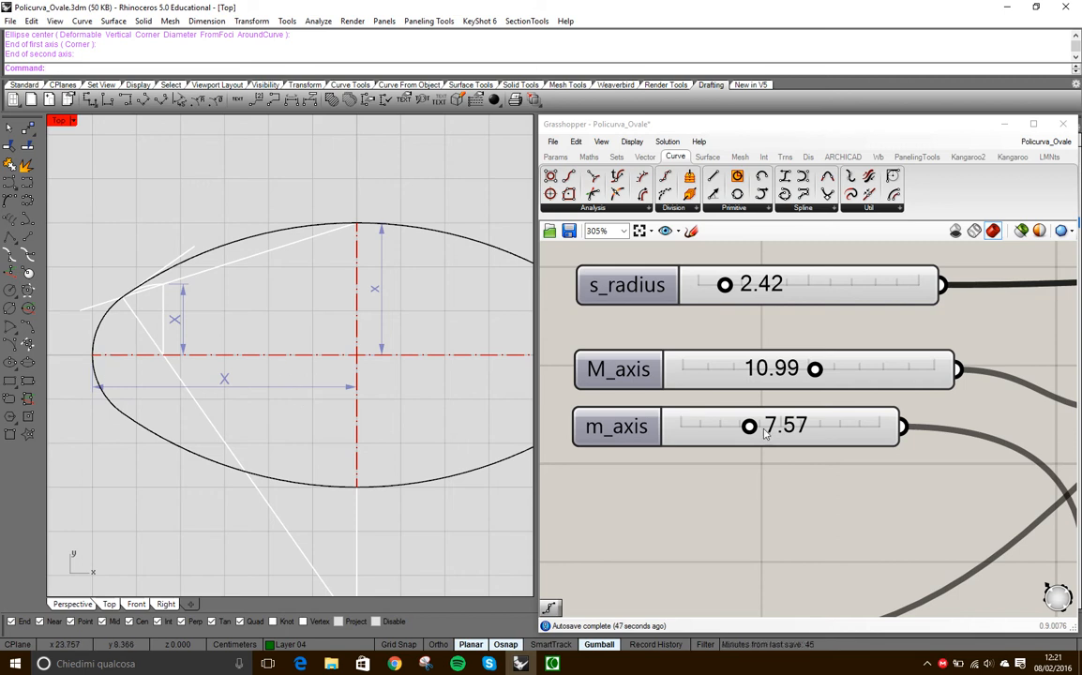
{"action": "right_click_drag", "start_coordinate": [442, 343], "coordinate": [386, 338]}
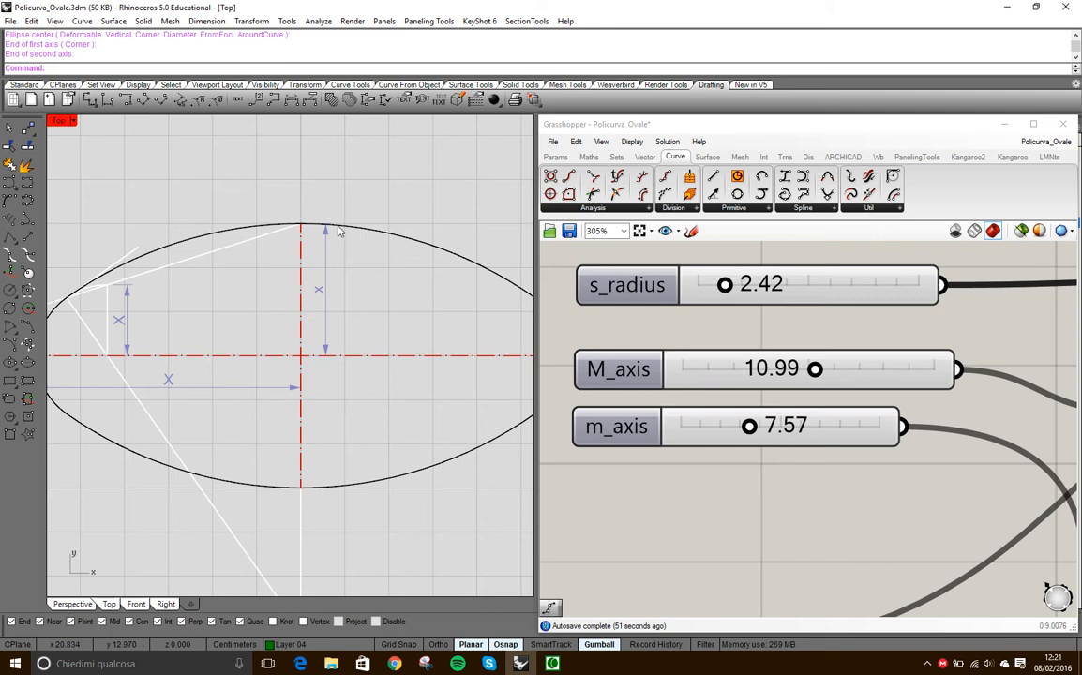
{"action": "right_click_drag", "start_coordinate": [219, 358], "coordinate": [253, 377]}
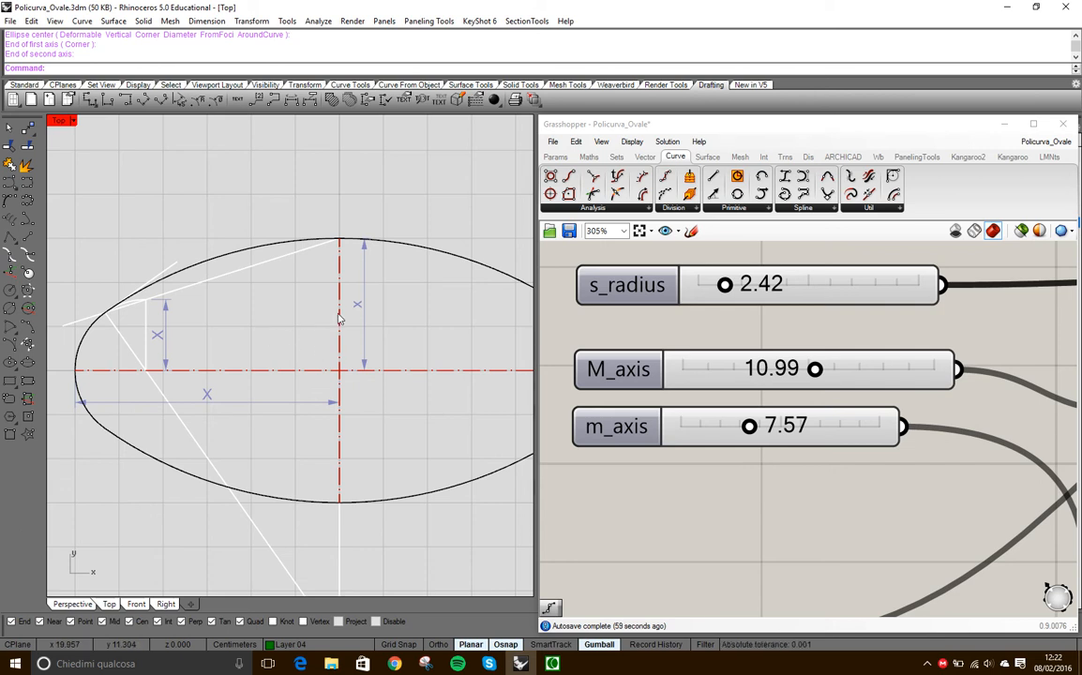
{"action": "scroll", "coordinate": [319, 387], "scroll_direction": "down", "scroll_amount": 3}
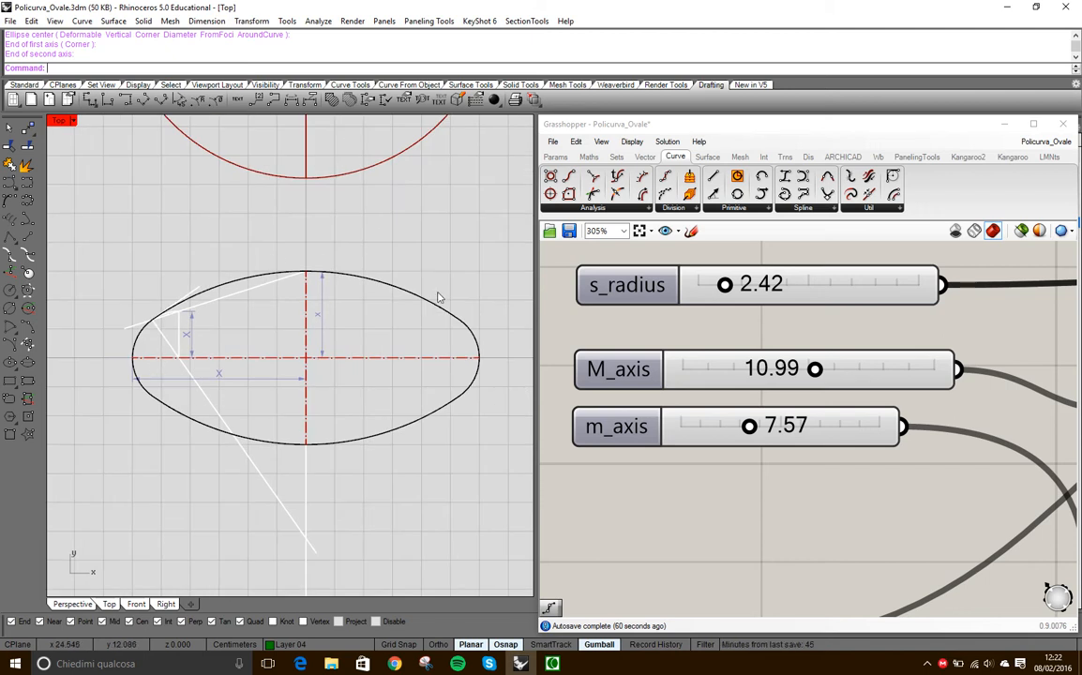
{"action": "scroll", "coordinate": [283, 322], "scroll_direction": "up", "scroll_amount": 2}
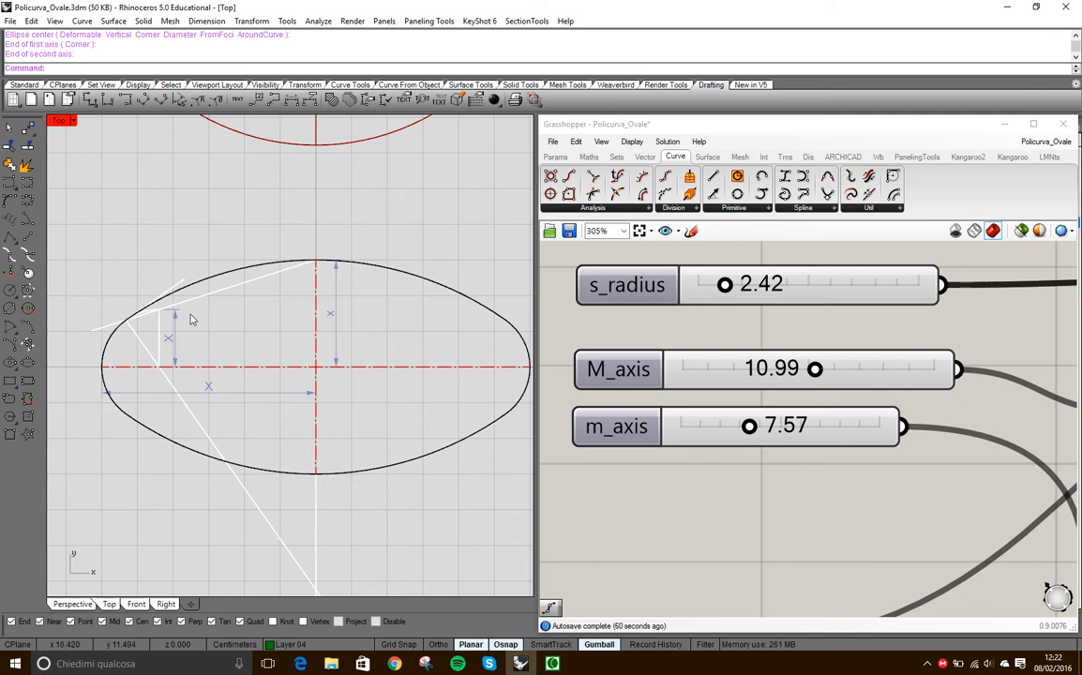
- Examine the reference oval's white construction lines, from the chord and arc junction to the intersection with the vertical axis
{"action": "right_click_drag", "start_coordinate": [270, 468], "coordinate": [279, 420]}
{"action": "right_click_drag", "start_coordinate": [192, 274], "coordinate": [192, 342]}
{"action": "scroll", "coordinate": [196, 287], "scroll_direction": "up", "scroll_amount": 2}
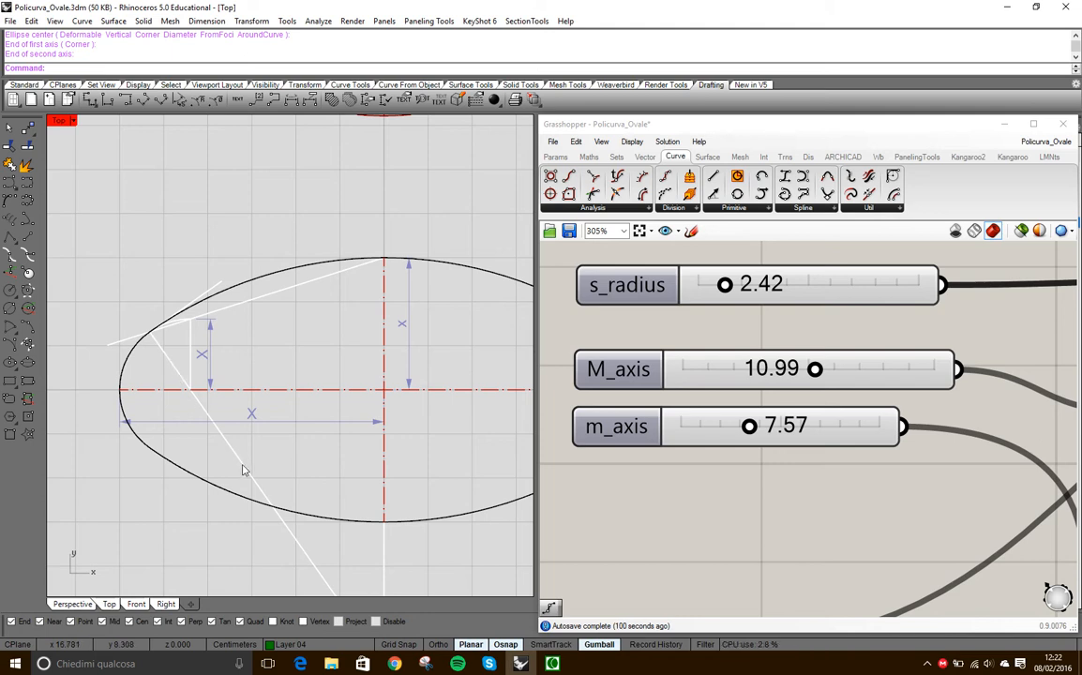
{"action": "right_click_drag", "start_coordinate": [287, 462], "coordinate": [241, 330]}
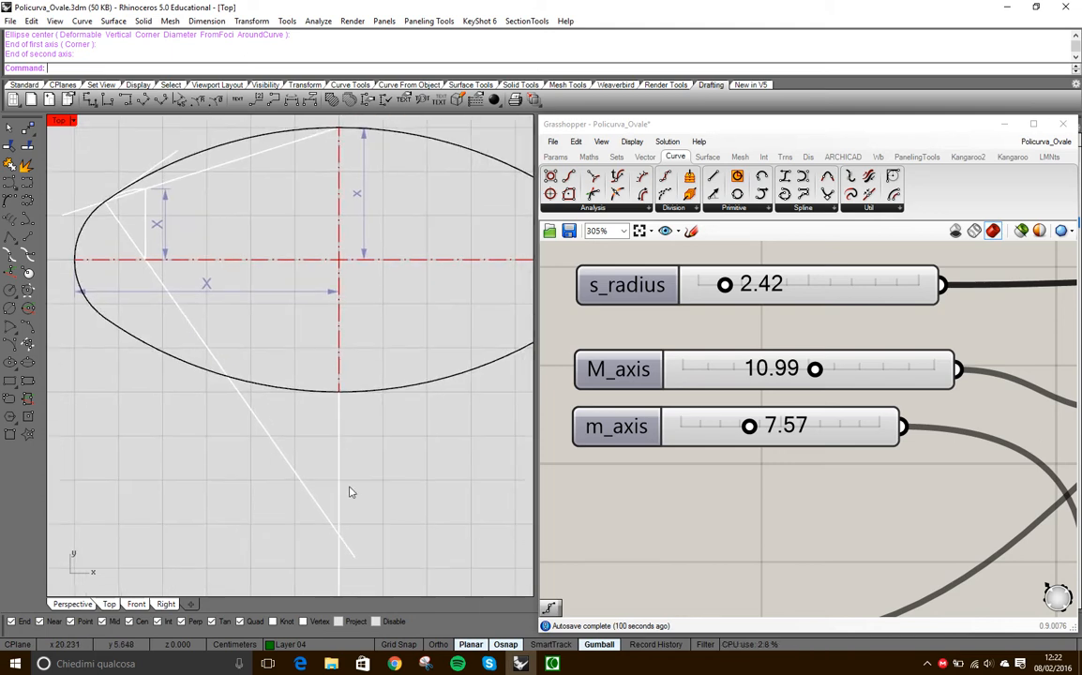
{"action": "right_click_drag", "start_coordinate": [356, 333], "coordinate": [346, 391]}
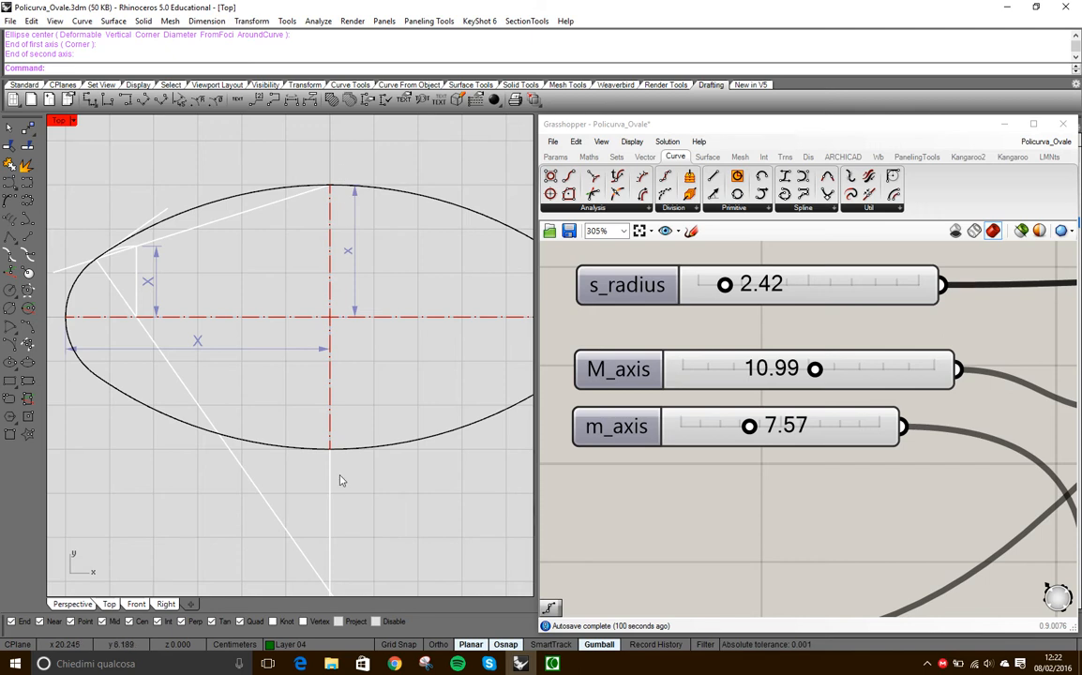
{"action": "right_click_drag", "start_coordinate": [336, 526], "coordinate": [328, 460]}
{"action": "scroll", "coordinate": [190, 303], "scroll_direction": "down", "scroll_amount": 4}
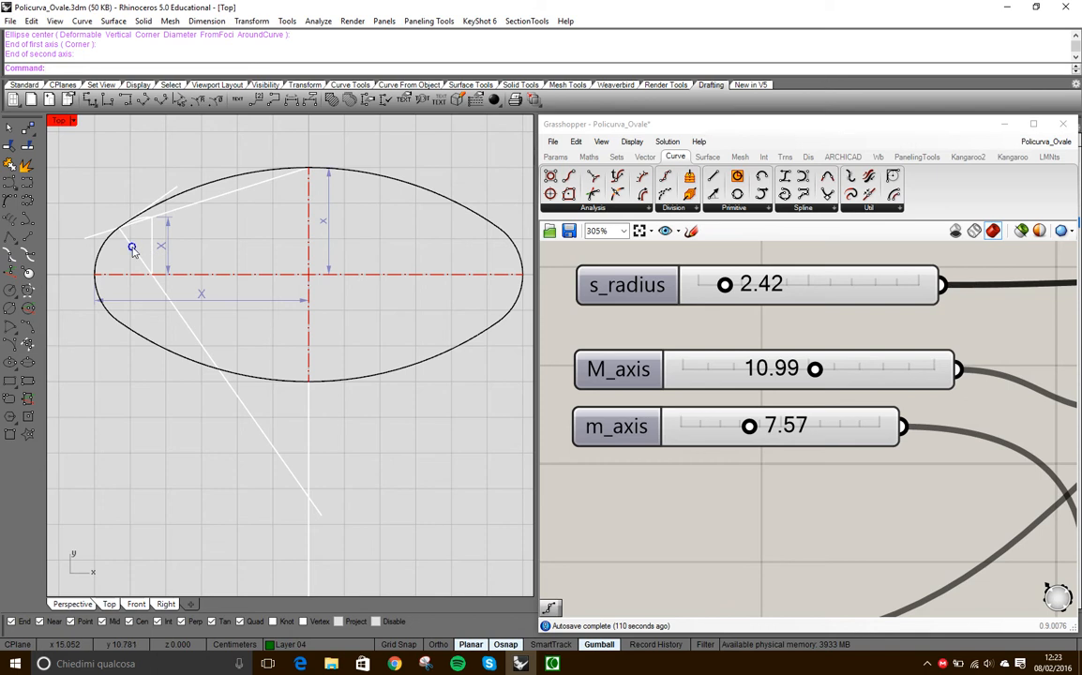
{"action": "scroll", "coordinate": [164, 249], "scroll_direction": "up", "scroll_amount": 2}
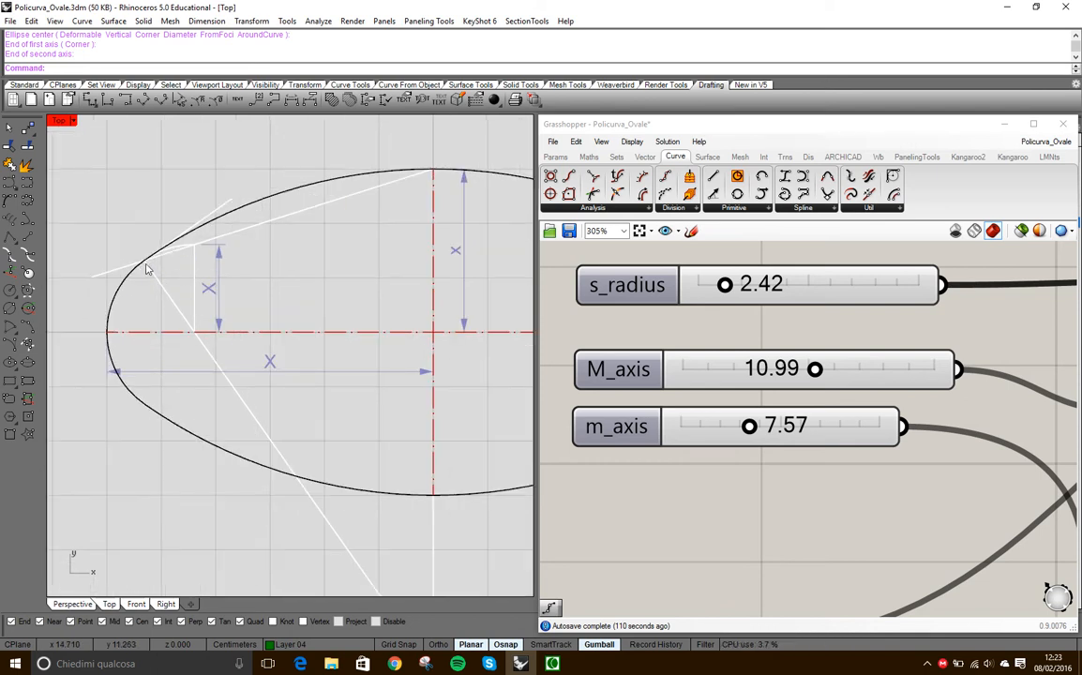
{"action": "scroll", "coordinate": [242, 339], "scroll_direction": "down", "scroll_amount": 2}
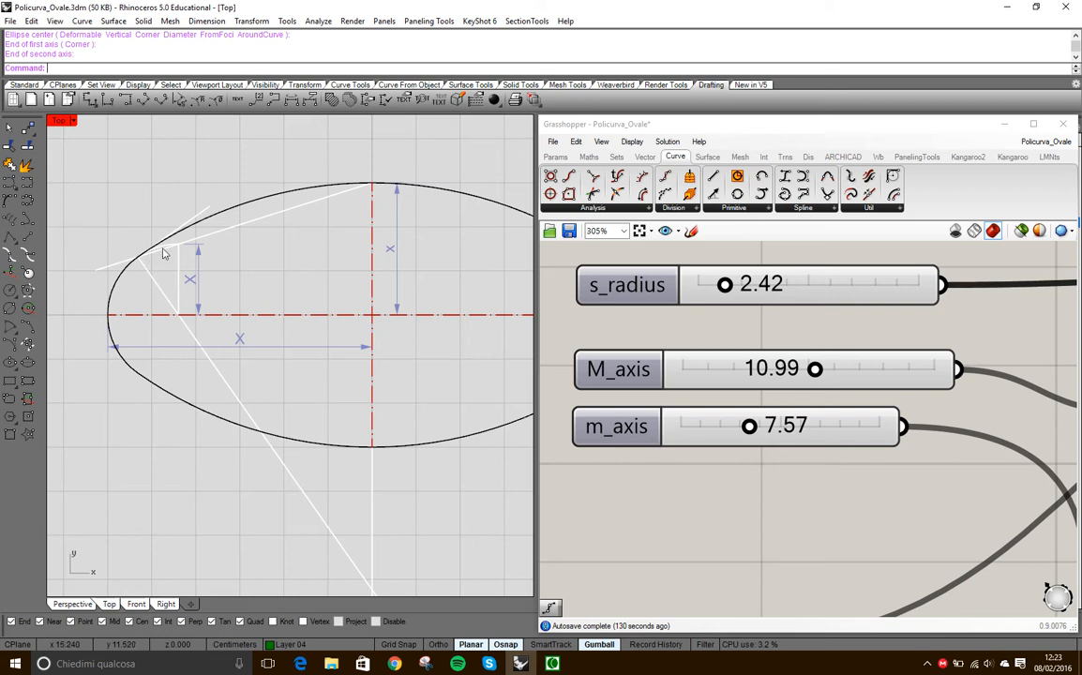
{"action": "scroll", "coordinate": [144, 268], "scroll_direction": "up", "scroll_amount": 2}
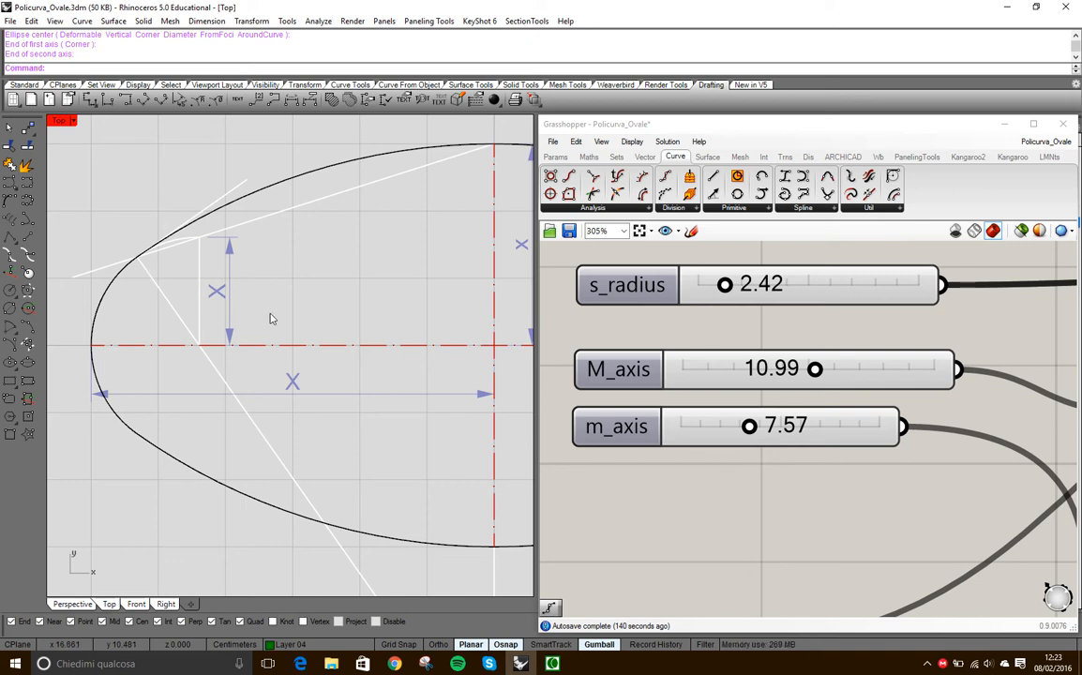
{"action": "scroll", "coordinate": [263, 325], "scroll_direction": "down", "scroll_amount": 4}
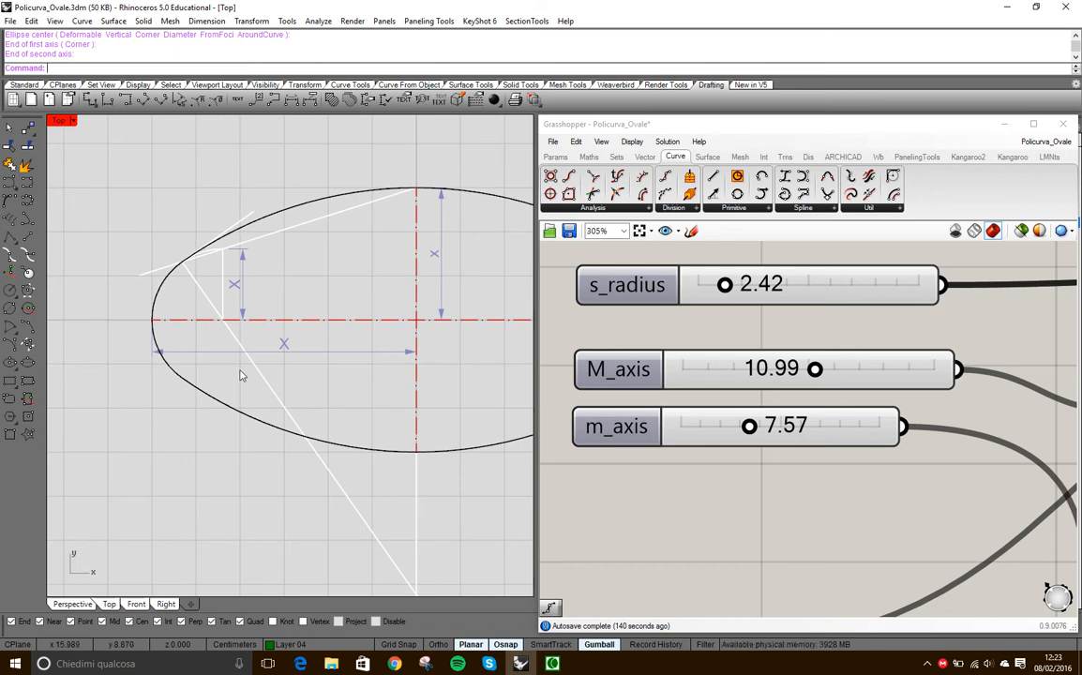
{"action": "scroll", "coordinate": [357, 253], "scroll_direction": "down", "scroll_amount": 2}
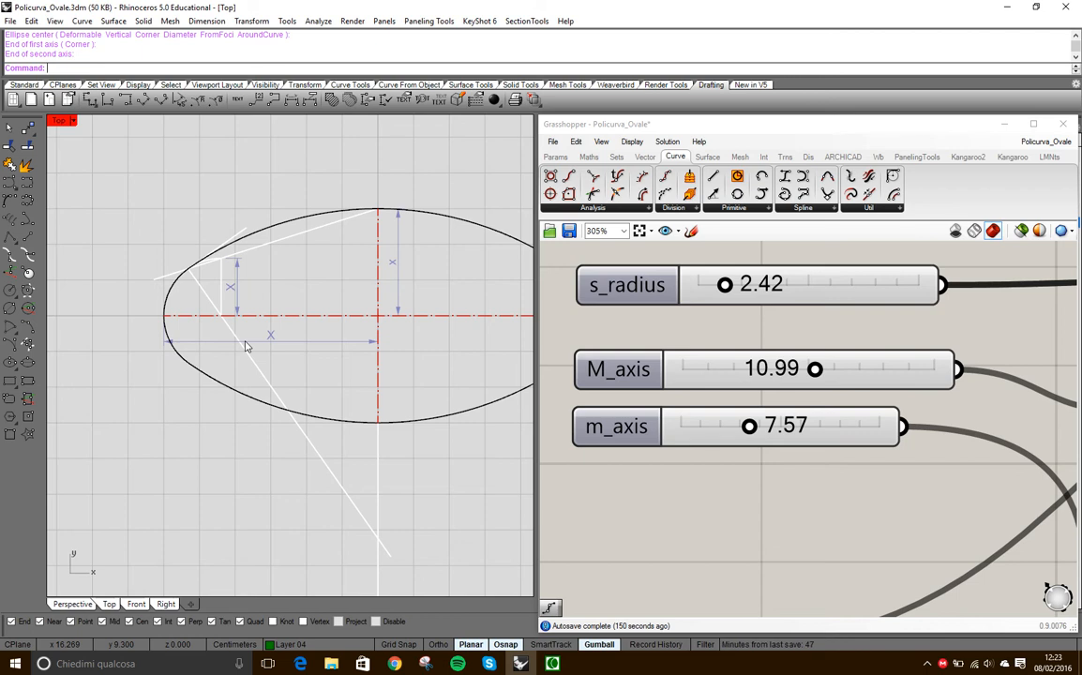
- Start a new empty Grasshopper definition in place of the finished oval definition
{"action": "right_click_drag", "start_coordinate": [297, 240], "coordinate": [260, 402]}
{"action": "scroll", "coordinate": [260, 402], "scroll_direction": "down", "scroll_amount": 6}
{"action": "right_click_drag", "start_coordinate": [279, 258], "coordinate": [270, 331]}
{"action": "scroll", "coordinate": [263, 318], "scroll_direction": "up", "scroll_amount": 4}
{"action": "right_click_drag", "start_coordinate": [360, 195], "coordinate": [357, 227]}
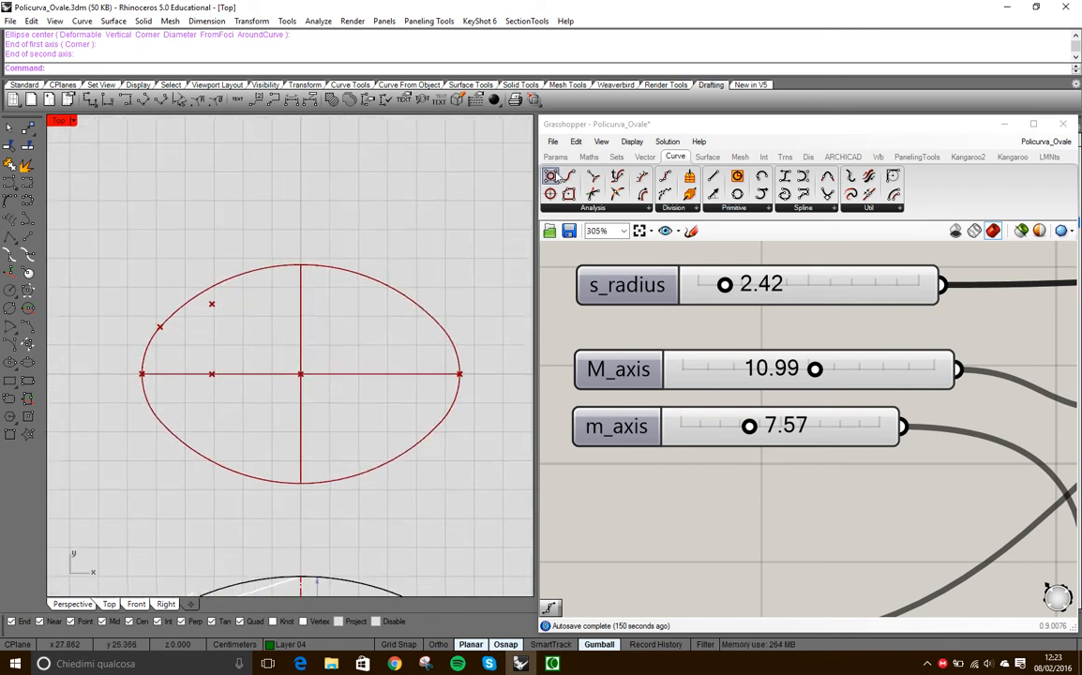
{"action": "left_click", "coordinate": [554, 142]}
{"action": "left_click", "coordinate": [631, 142]}
{"action": "left_click", "coordinate": [555, 139]}
{"action": "left_click", "coordinate": [554, 143]}
{"action": "left_click", "coordinate": [568, 156]}
- Place a Point parameter on the empty Grasshopper canvas
{"action": "right_click_drag", "start_coordinate": [332, 205], "coordinate": [344, 309]}
{"action": "scroll", "coordinate": [348, 248], "scroll_direction": "down", "scroll_amount": 2}
{"action": "scroll", "coordinate": [308, 208], "scroll_direction": "up", "scroll_amount": 6}
{"action": "right_click_drag", "start_coordinate": [332, 231], "coordinate": [331, 276]}
{"action": "scroll", "coordinate": [333, 273], "scroll_direction": "up", "scroll_amount": 2}
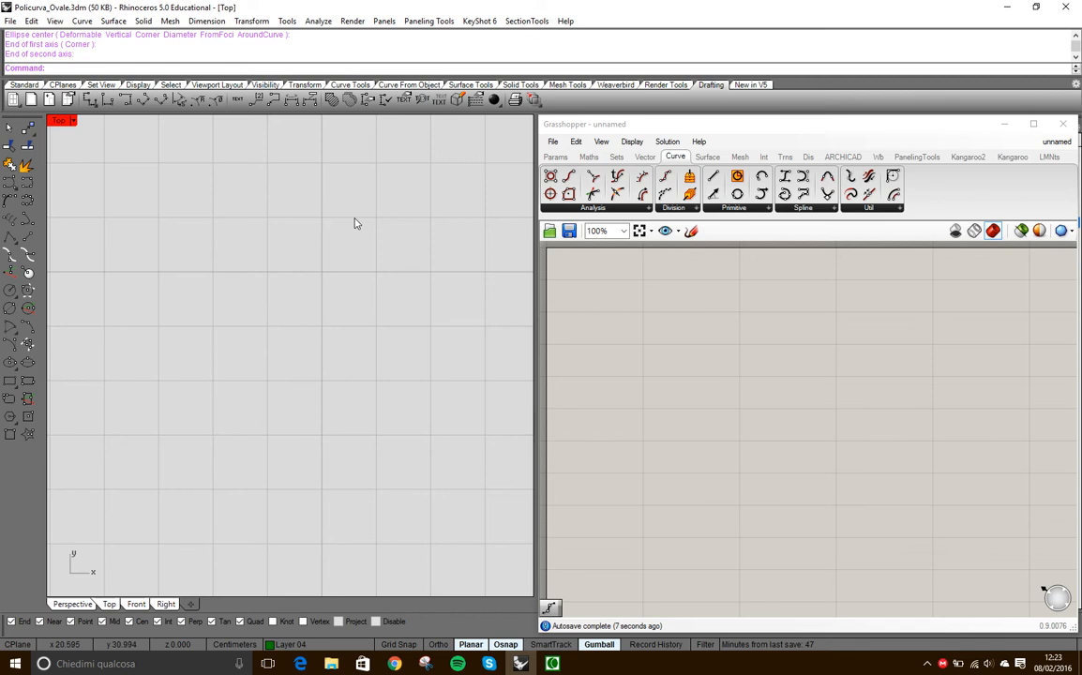
{"action": "scroll", "coordinate": [309, 244], "scroll_direction": "down", "scroll_amount": 2}
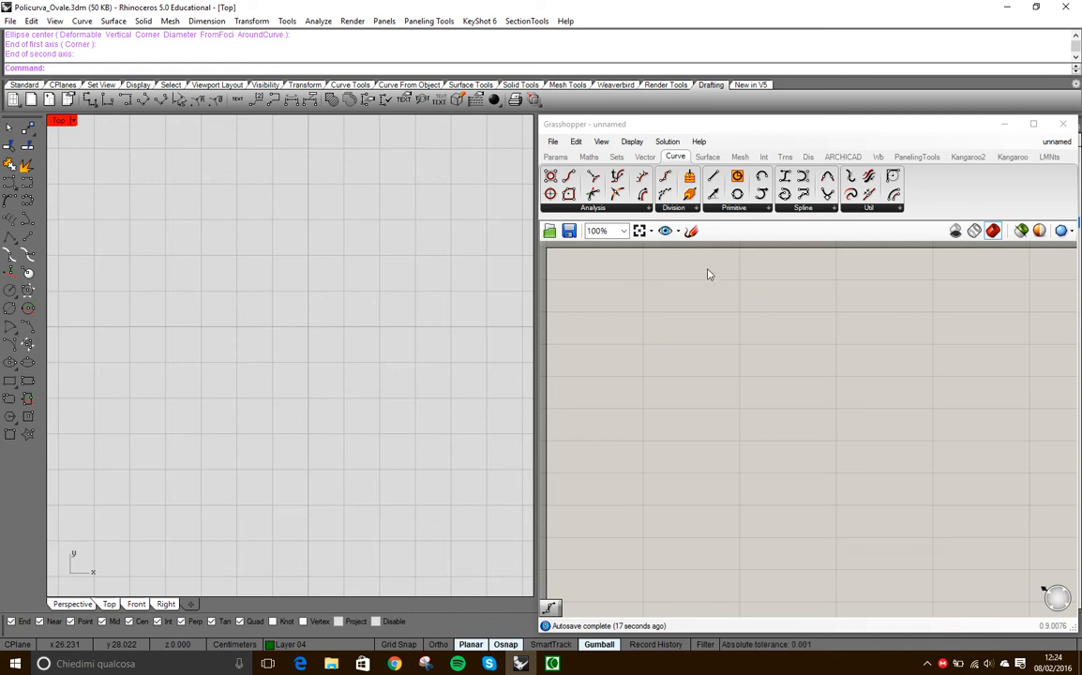
{"action": "left_click", "coordinate": [555, 157]}
{"action": "left_click_drag", "start_coordinate": [551, 176], "coordinate": [689, 363]}
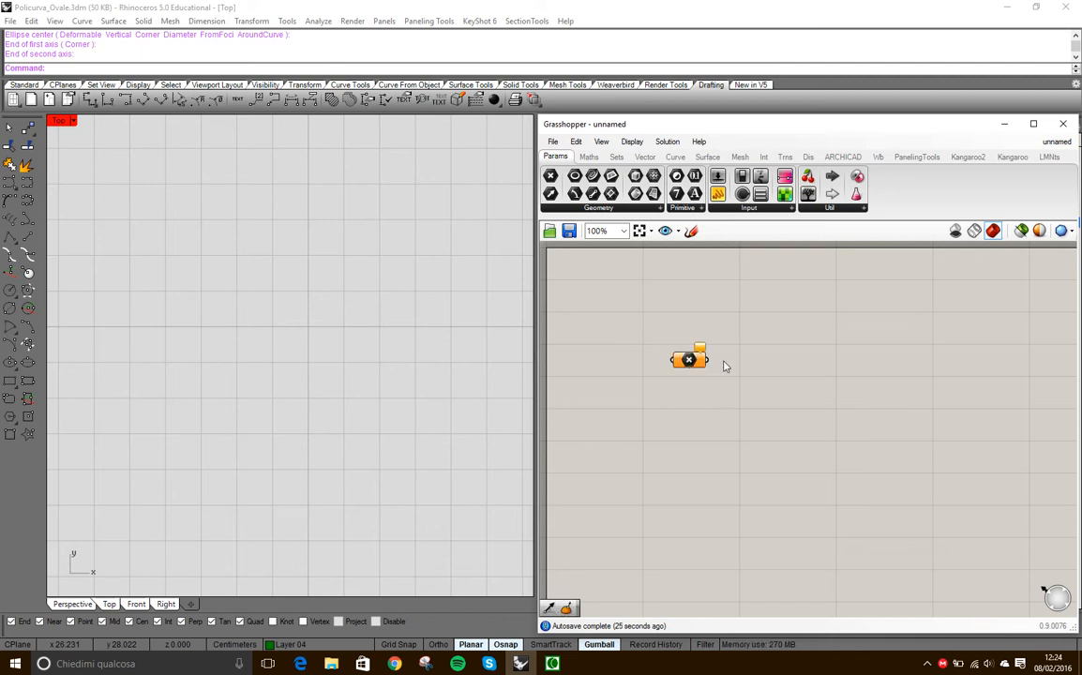
{"action": "scroll", "coordinate": [687, 373], "scroll_direction": "up", "scroll_amount": 3}
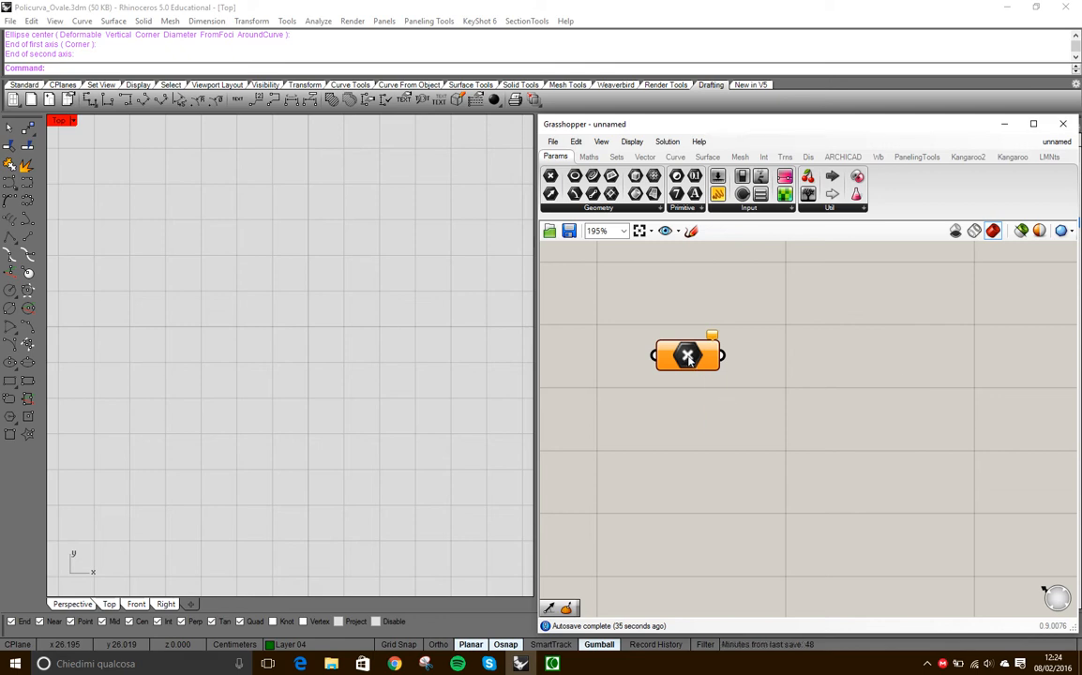
- Assign a single point to the Point parameter, with Grid Snap on, at the crossing of the darker grid lines in the Top view
{"action": "right_click", "coordinate": [690, 358]}
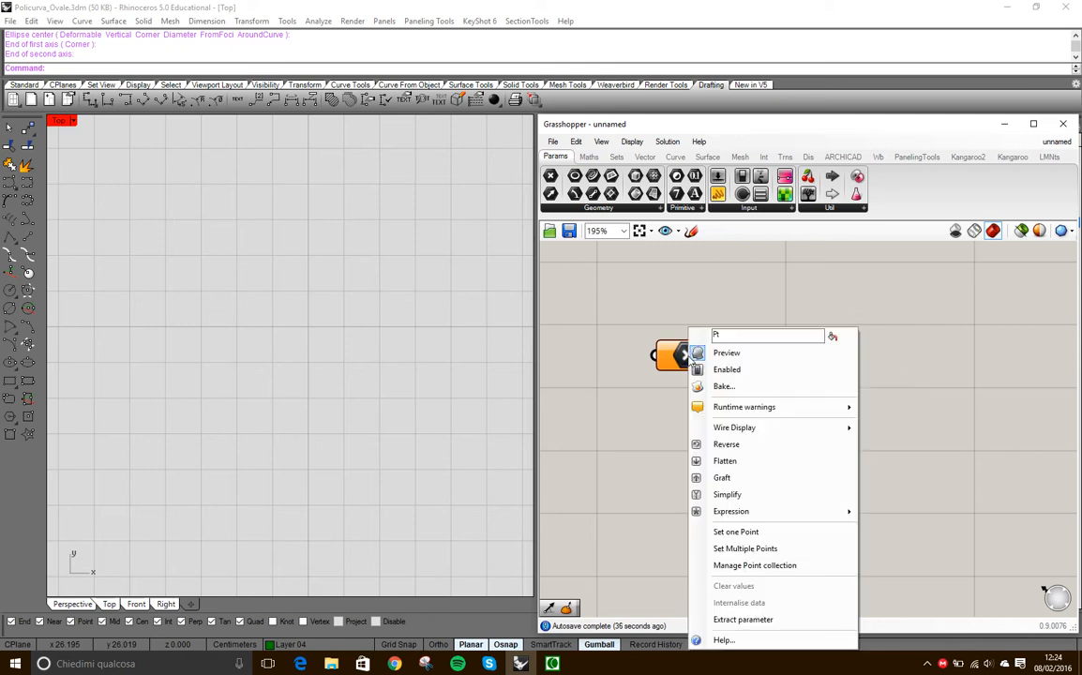
{"action": "left_click", "coordinate": [740, 532]}
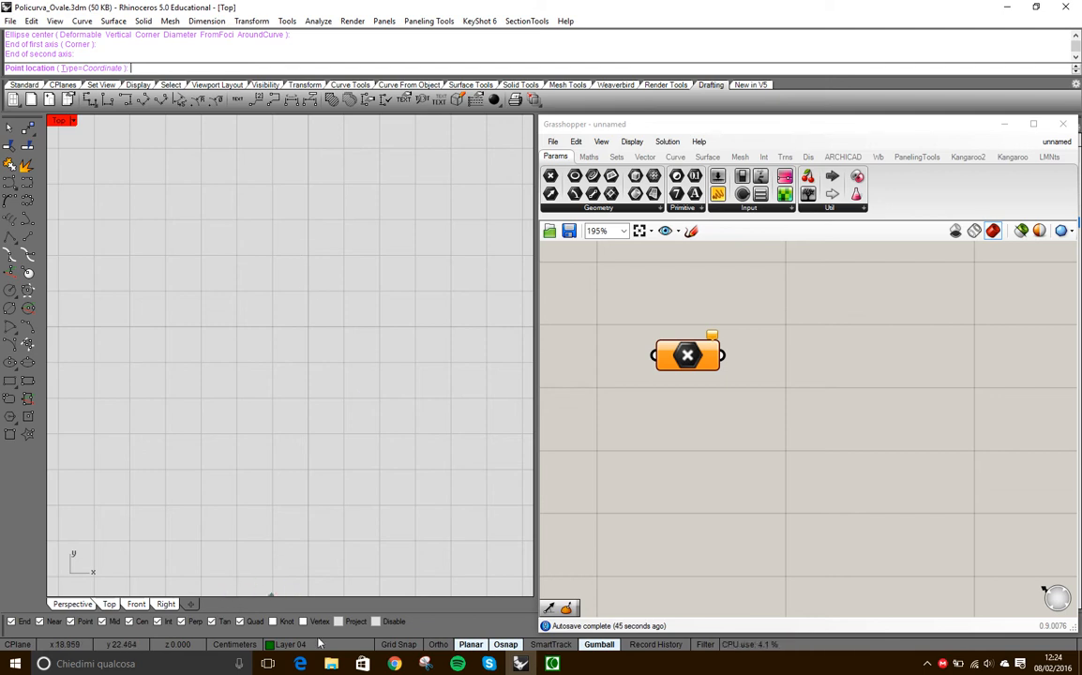
{"action": "left_click", "coordinate": [399, 644]}
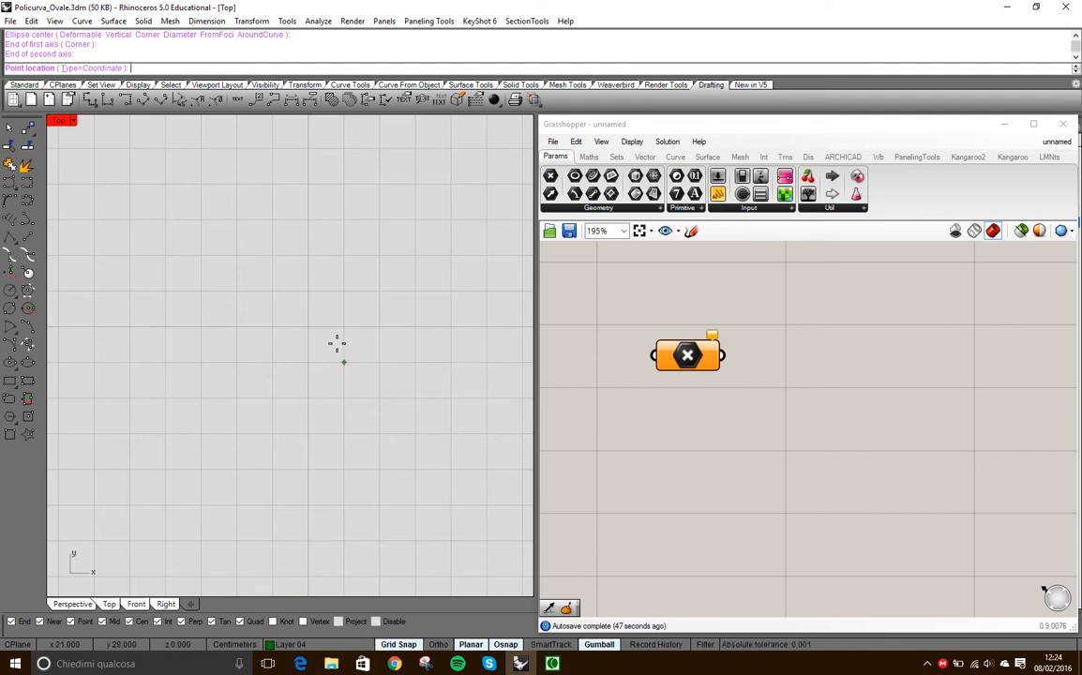
{"action": "left_click", "coordinate": [301, 322]}
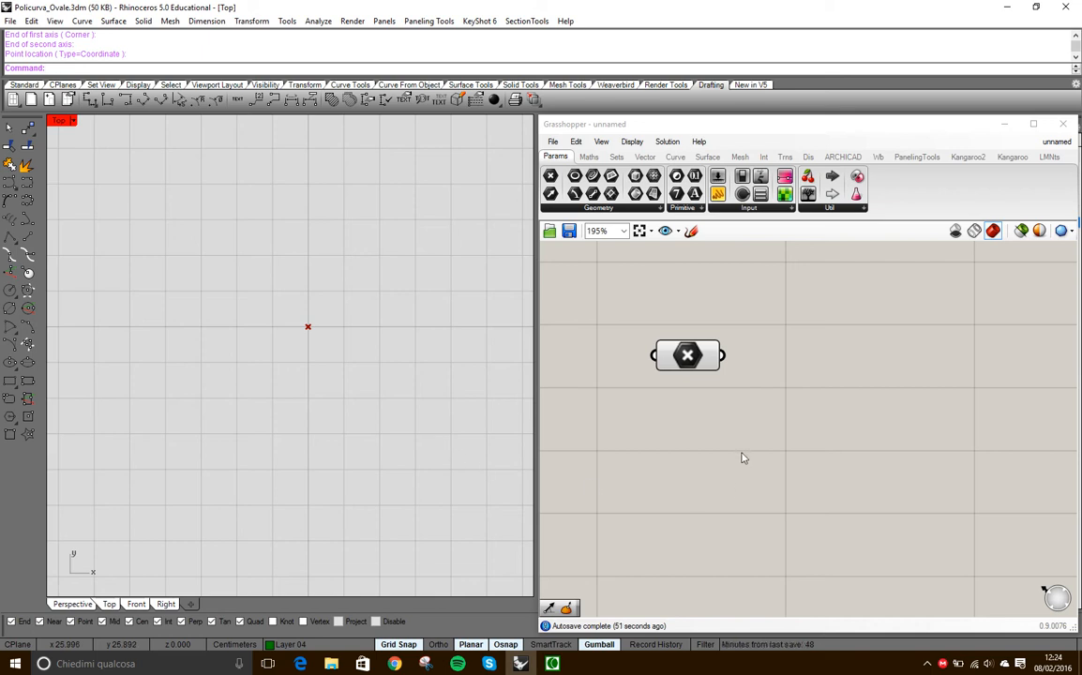
- Select the Point parameter and use the gumball to move its point up and left, ending about 1.3 cm higher
{"action": "left_click", "coordinate": [683, 366]}
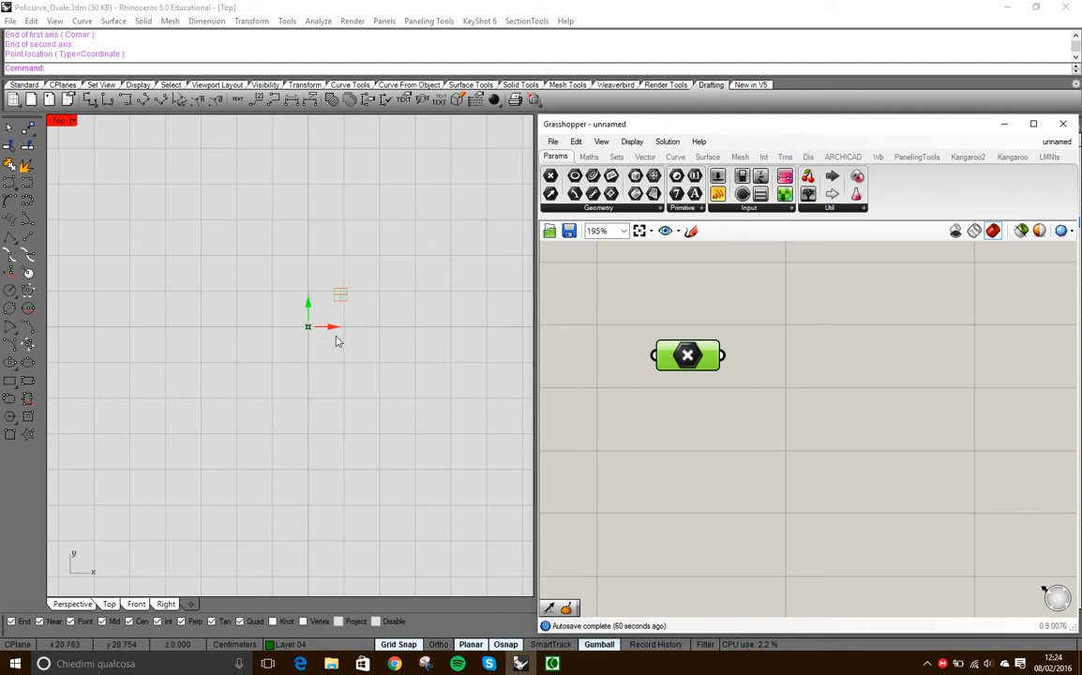
{"action": "left_click_drag", "start_coordinate": [332, 330], "coordinate": [367, 307]}
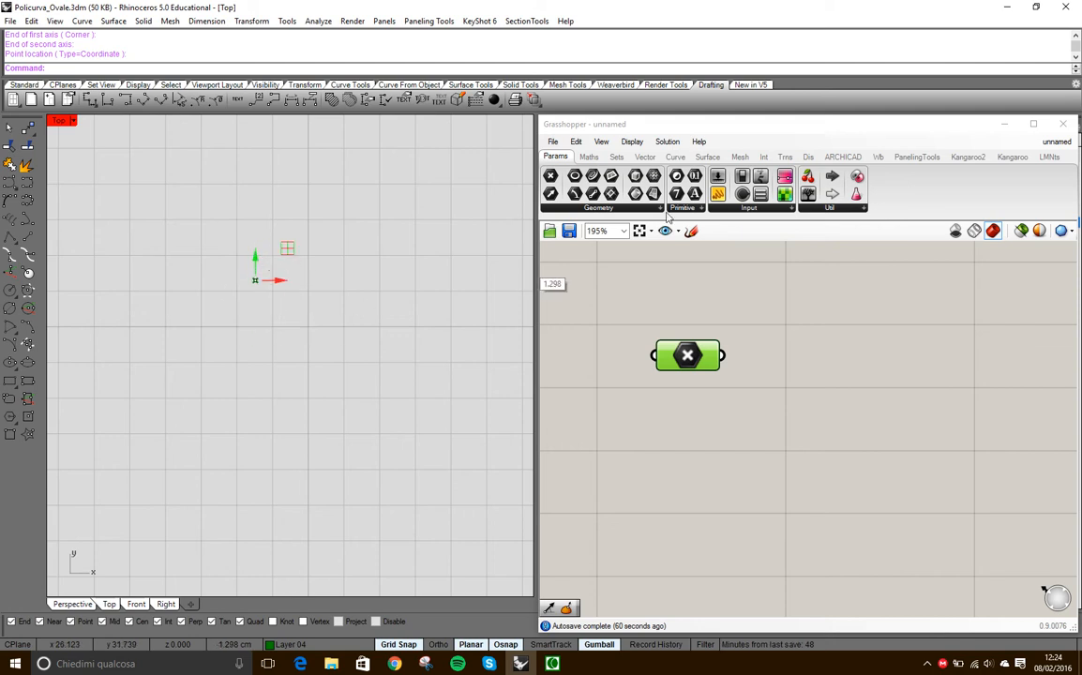
- Show the point's coordinates in a widened Panel and move the point down and right with the gumball, about 2.25 cm along X
{"action": "left_click_drag", "start_coordinate": [720, 192], "coordinate": [861, 353]}
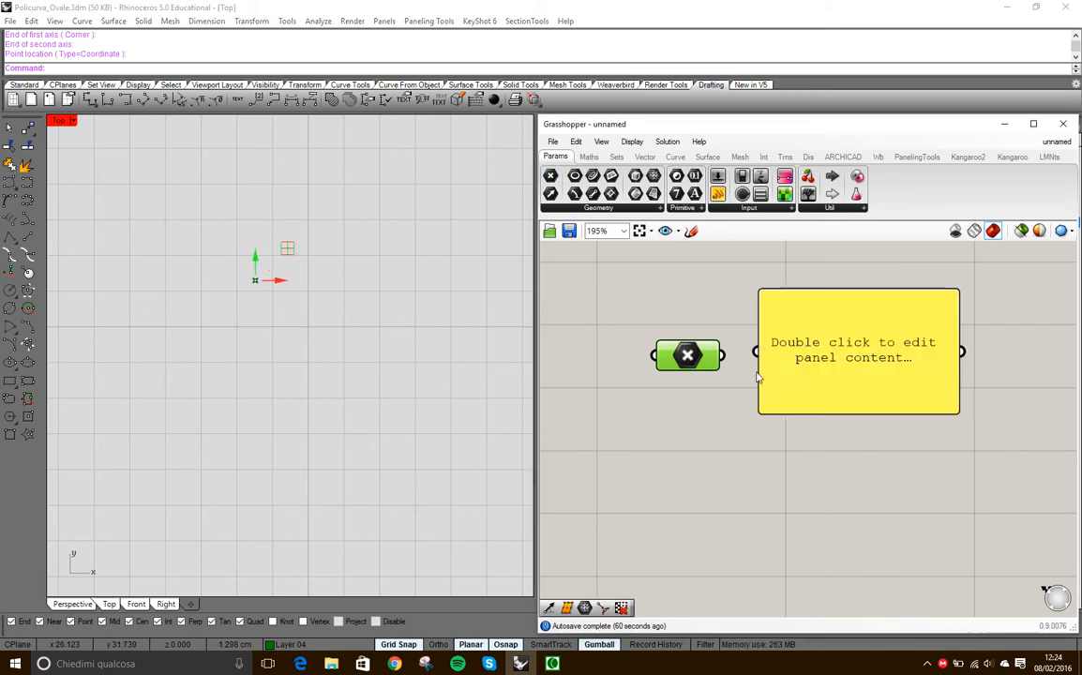
{"action": "left_click_drag", "start_coordinate": [721, 354], "coordinate": [847, 392]}
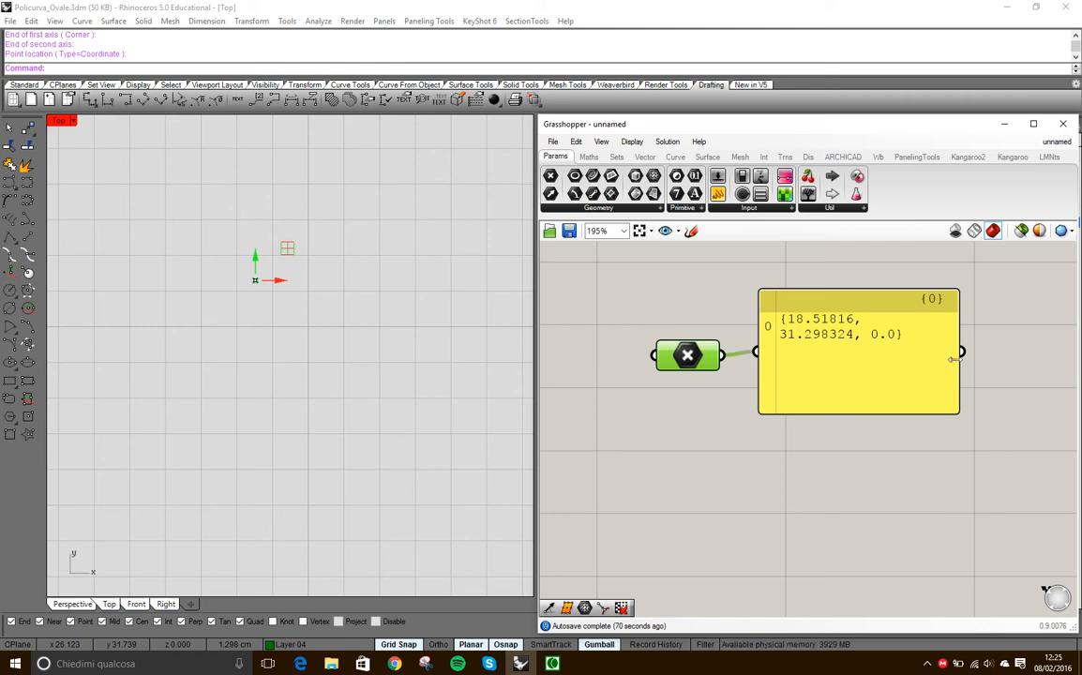
{"action": "left_click_drag", "start_coordinate": [958, 365], "coordinate": [1025, 366]}
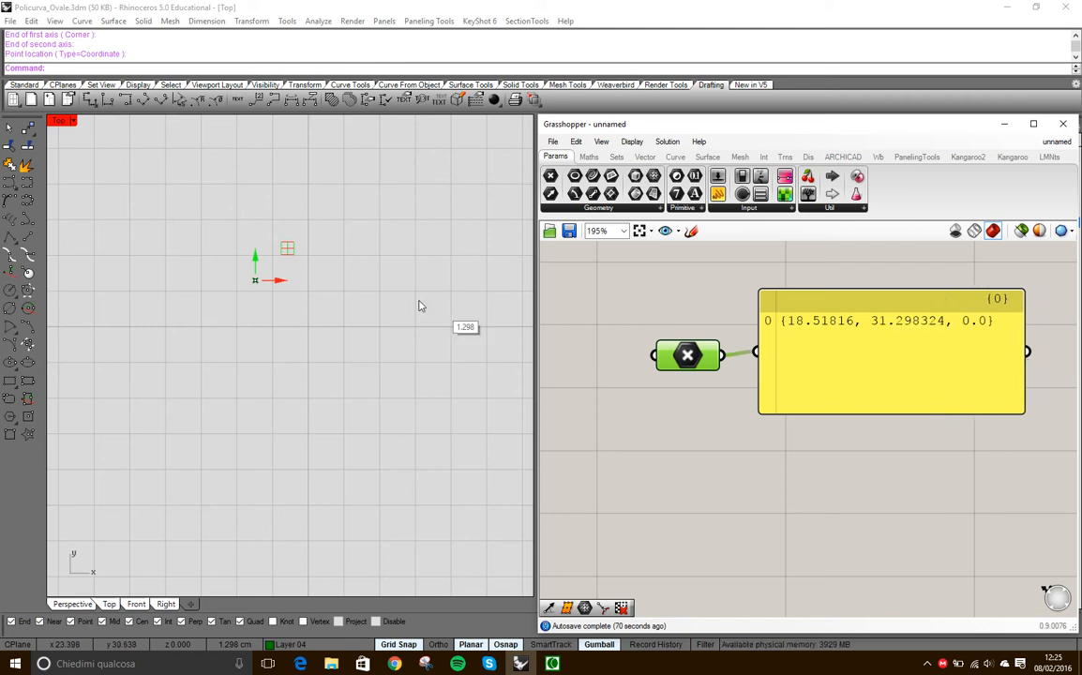
{"action": "left_click_drag", "start_coordinate": [281, 245], "coordinate": [359, 254]}
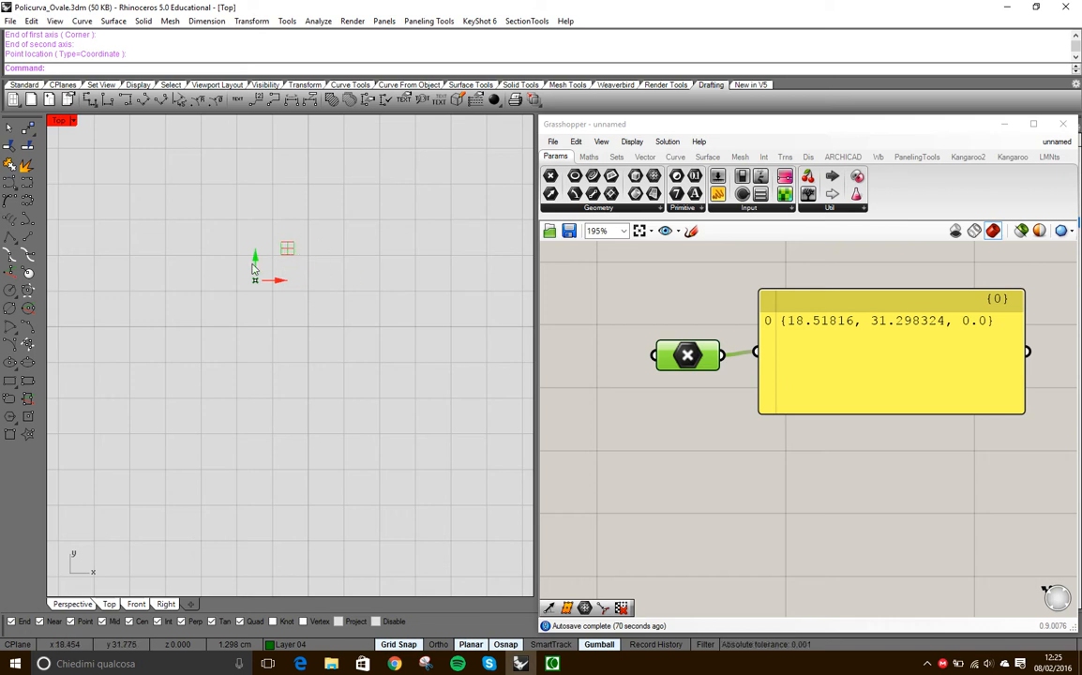
{"action": "left_click_drag", "start_coordinate": [254, 261], "coordinate": [354, 369]}
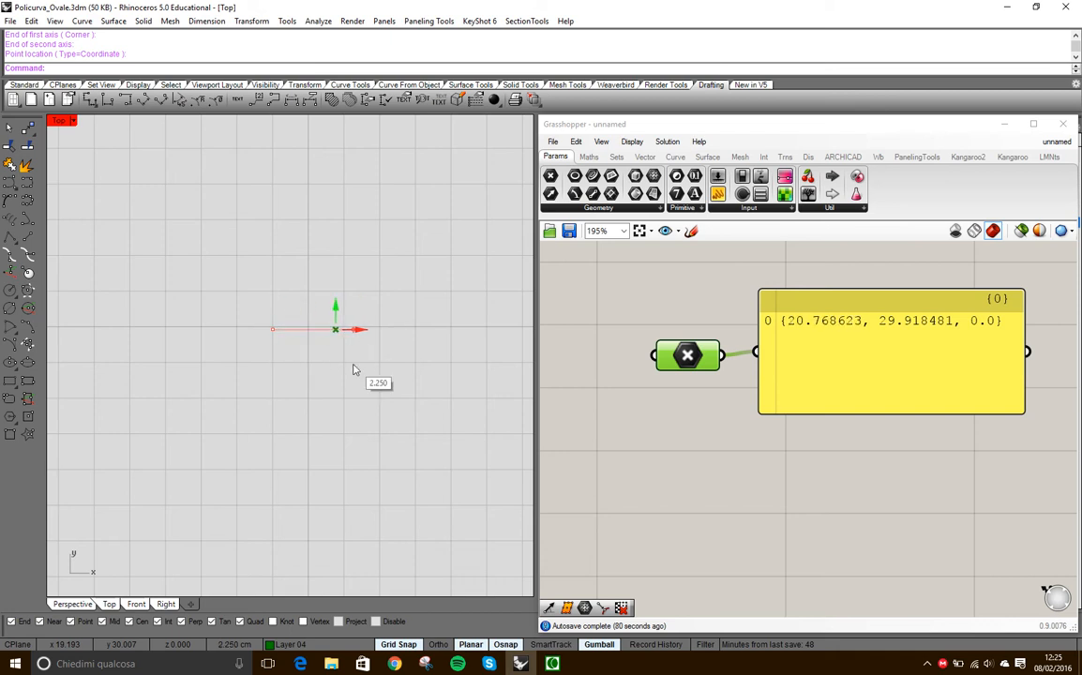
- Reassign the Point parameter to a single point at the crossing of the darker grid lines, at 20, 30, 0
{"action": "right_click", "coordinate": [689, 357]}
{"action": "left_click", "coordinate": [737, 531]}
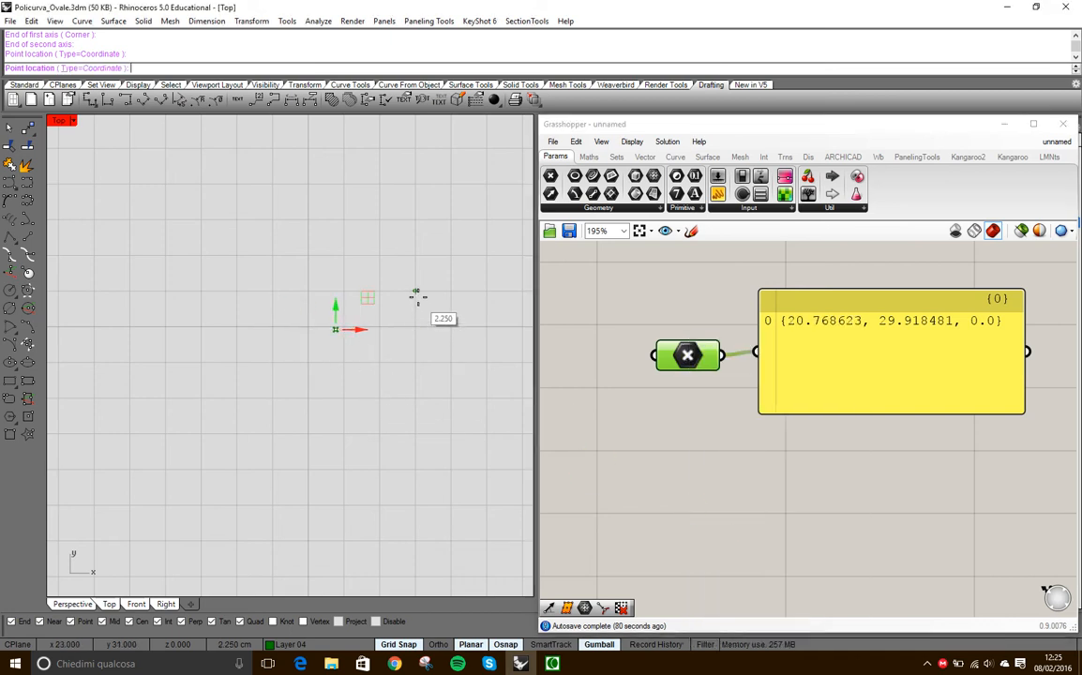
{"action": "left_click", "coordinate": [308, 328]}
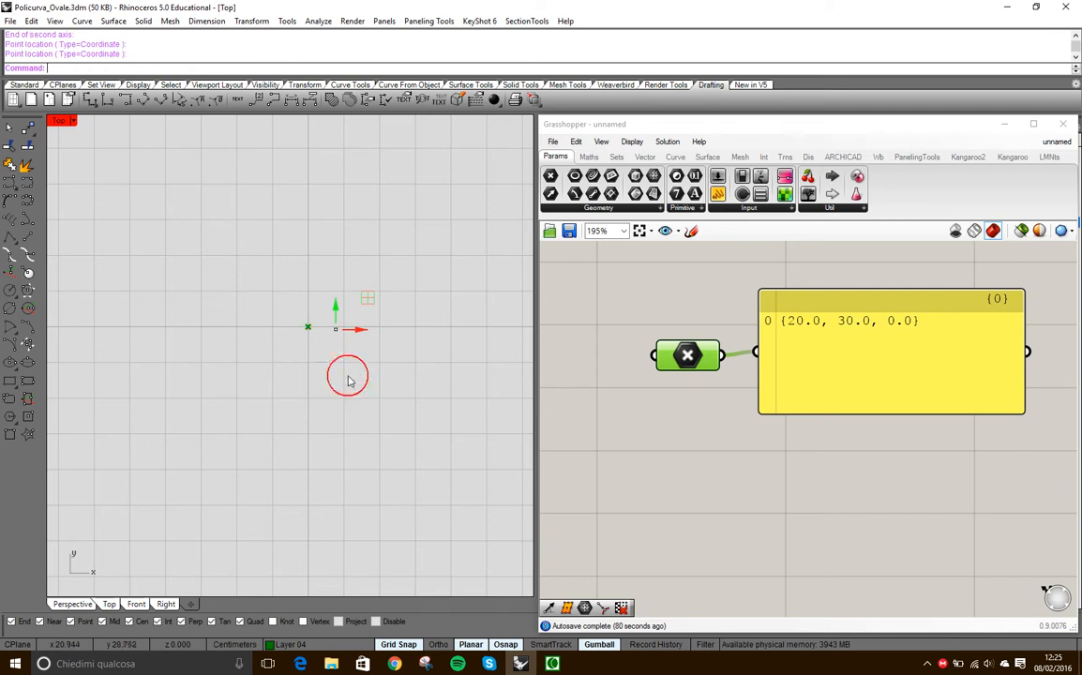
- Delete the Panel that shows the point's coordinates
{"action": "left_click", "coordinate": [792, 405]}
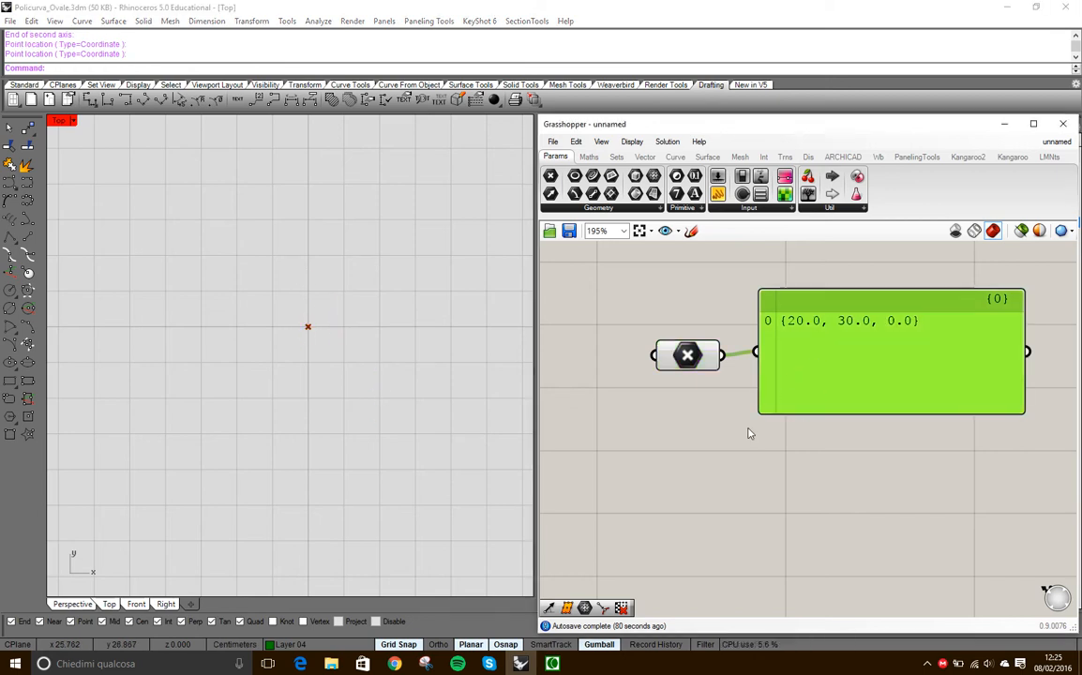
{"action": "left_click", "coordinate": [687, 419]}
{"action": "left_click", "coordinate": [689, 357]}
{"action": "left_click", "coordinate": [819, 380]}
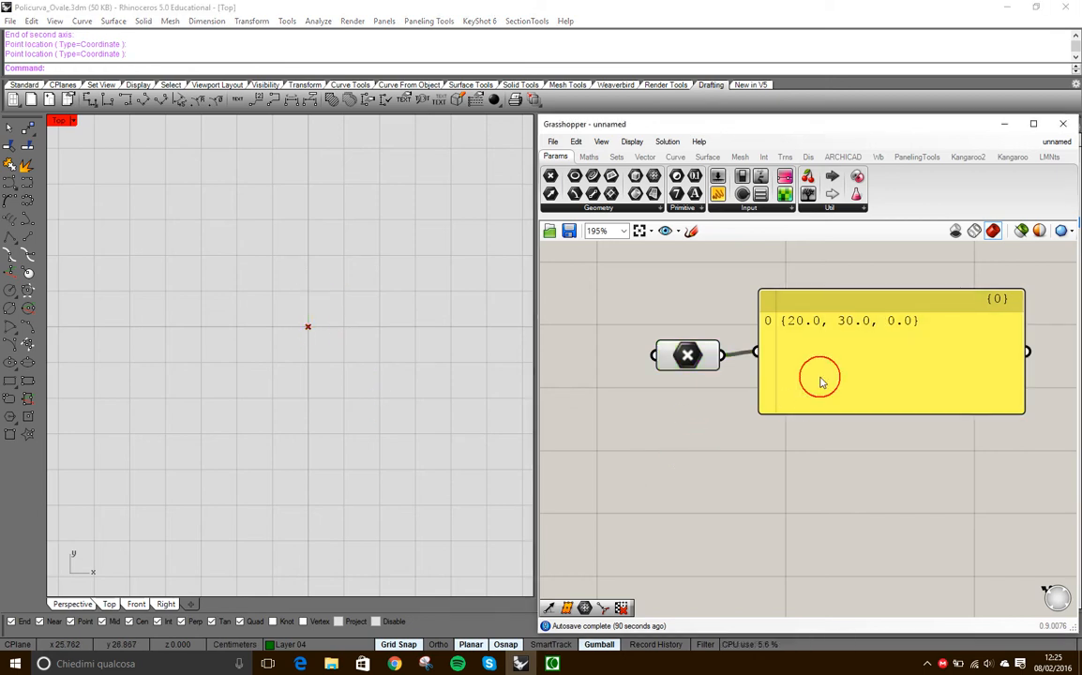
{"action": "key", "text": "Delete"}
- Place a Line SDL component on the canvas to the right of the Point parameter
{"action": "right_click_drag", "start_coordinate": [375, 291], "coordinate": [374, 310]}
{"action": "scroll", "coordinate": [322, 345], "scroll_direction": "down", "scroll_amount": 6}
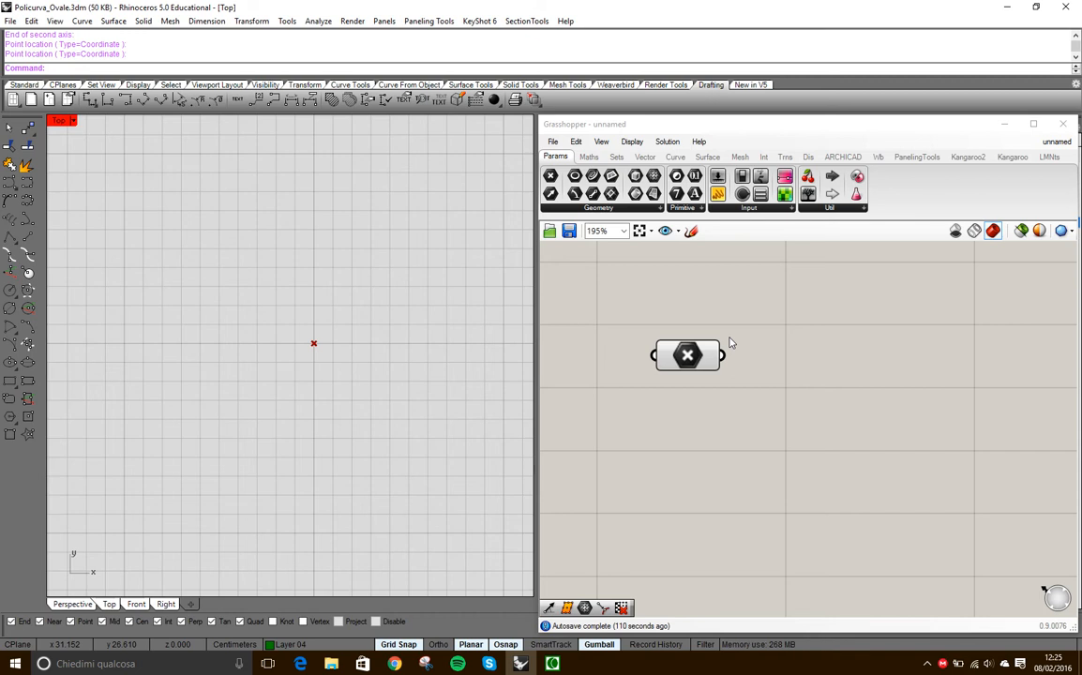
{"action": "left_click", "coordinate": [676, 158]}
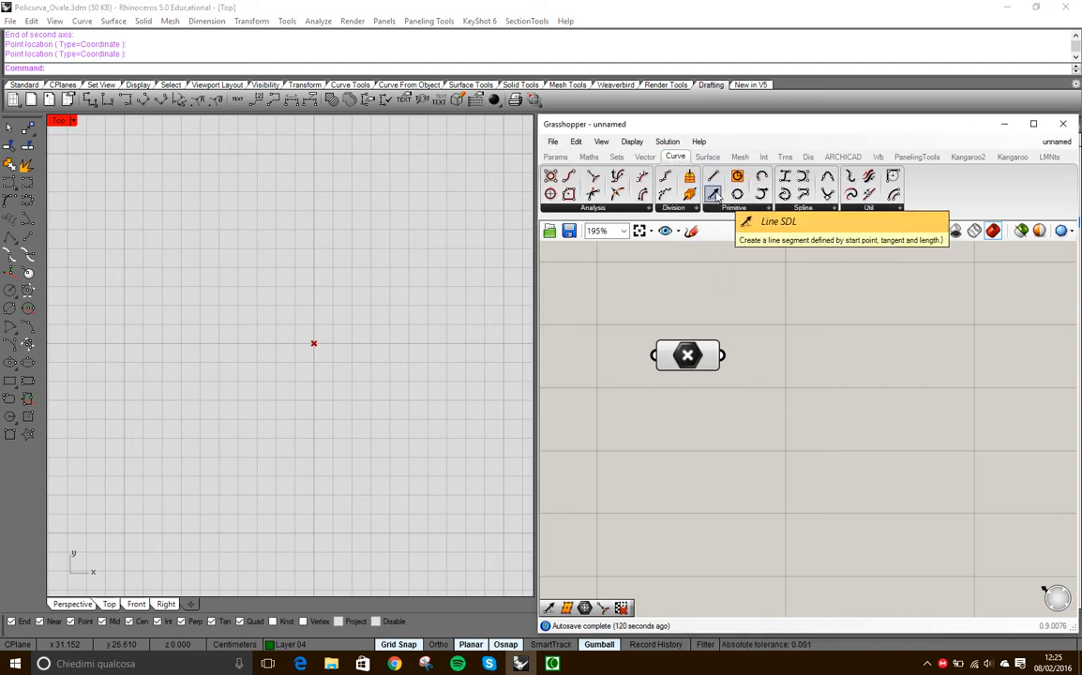
{"action": "left_click_drag", "start_coordinate": [715, 194], "coordinate": [900, 338]}
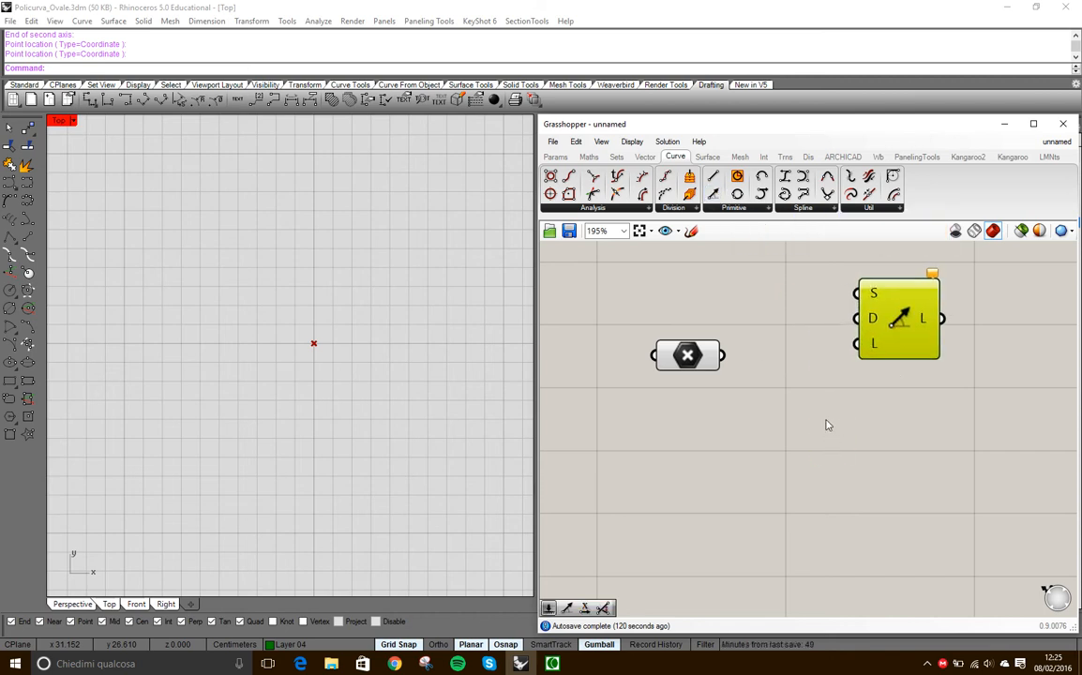
{"action": "right_click_drag", "start_coordinate": [827, 419], "coordinate": [791, 442]}
{"action": "left_click_drag", "start_coordinate": [652, 378], "coordinate": [641, 333]}
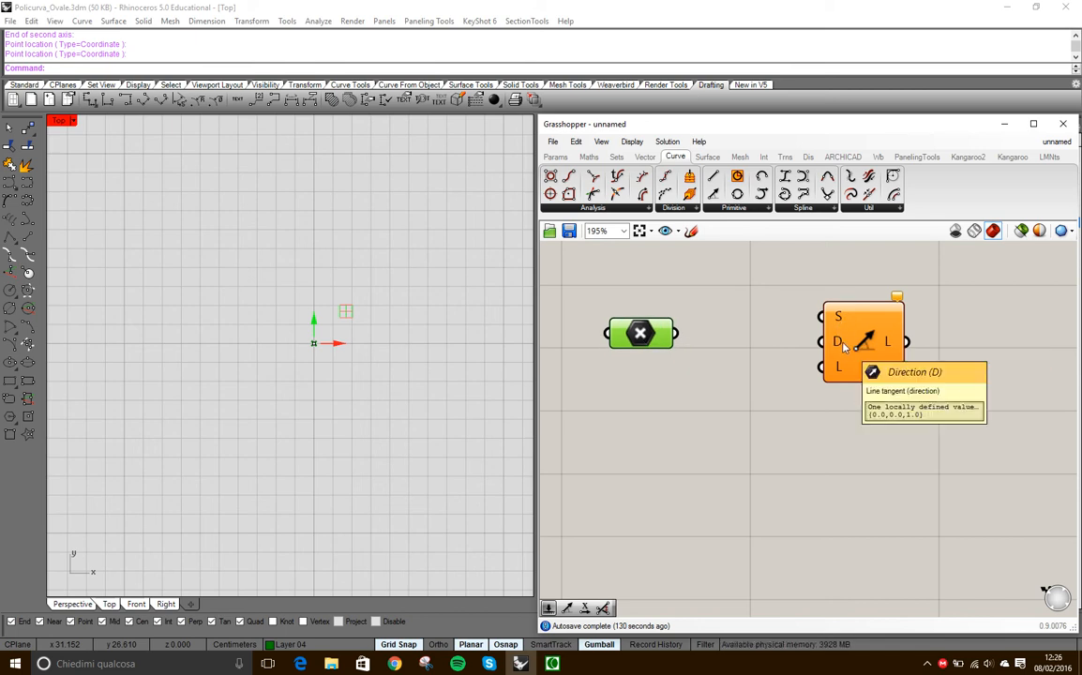
{"action": "left_click_drag", "start_coordinate": [844, 369], "coordinate": [896, 369]}
- Connect the Point parameter to the Start input of the Line SDL component and space the two components apart
{"action": "left_click_drag", "start_coordinate": [628, 331], "coordinate": [858, 320]}
{"action": "left_click", "coordinate": [715, 310]}
{"action": "left_click_drag", "start_coordinate": [915, 366], "coordinate": [892, 354]}
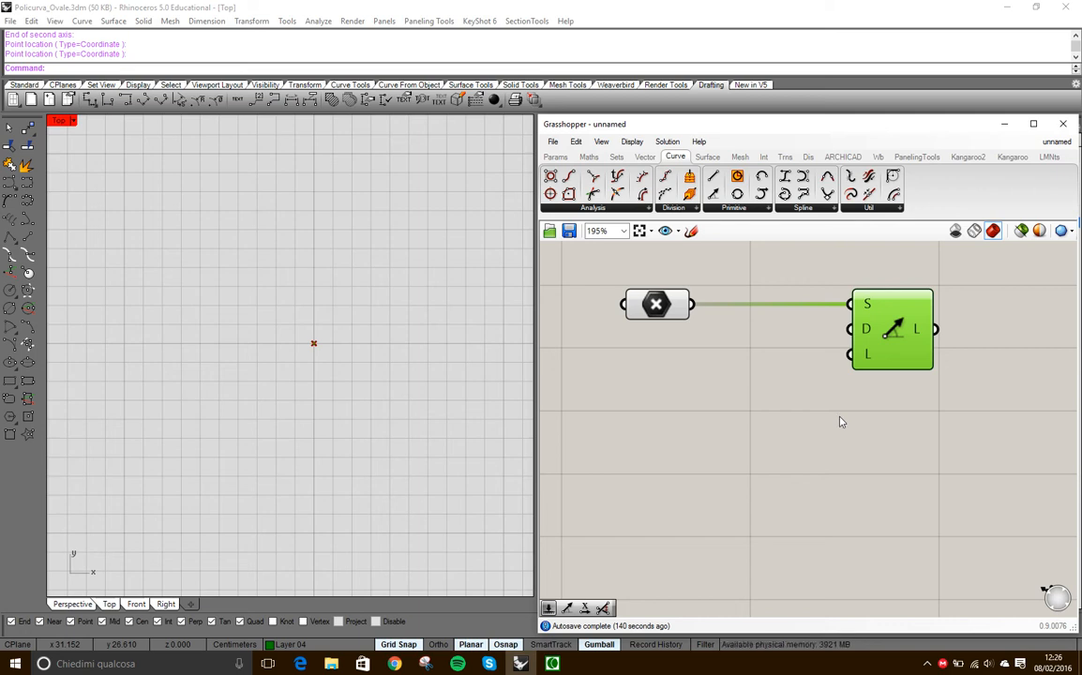
{"action": "left_click_drag", "start_coordinate": [663, 307], "coordinate": [687, 302]}
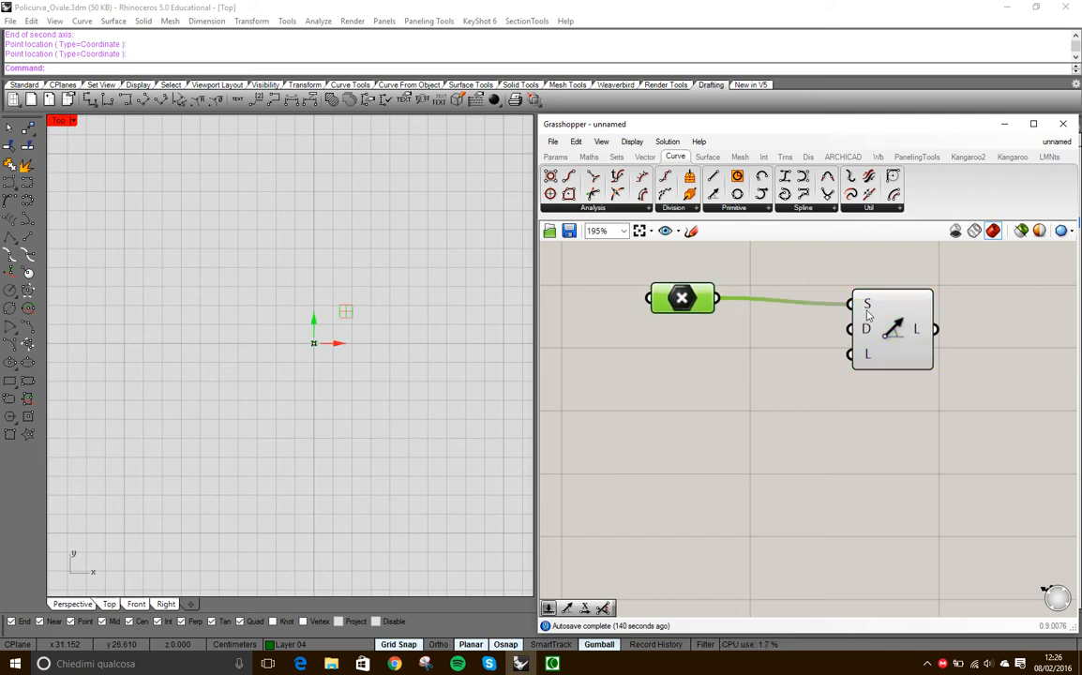
{"action": "left_click", "coordinate": [718, 362]}
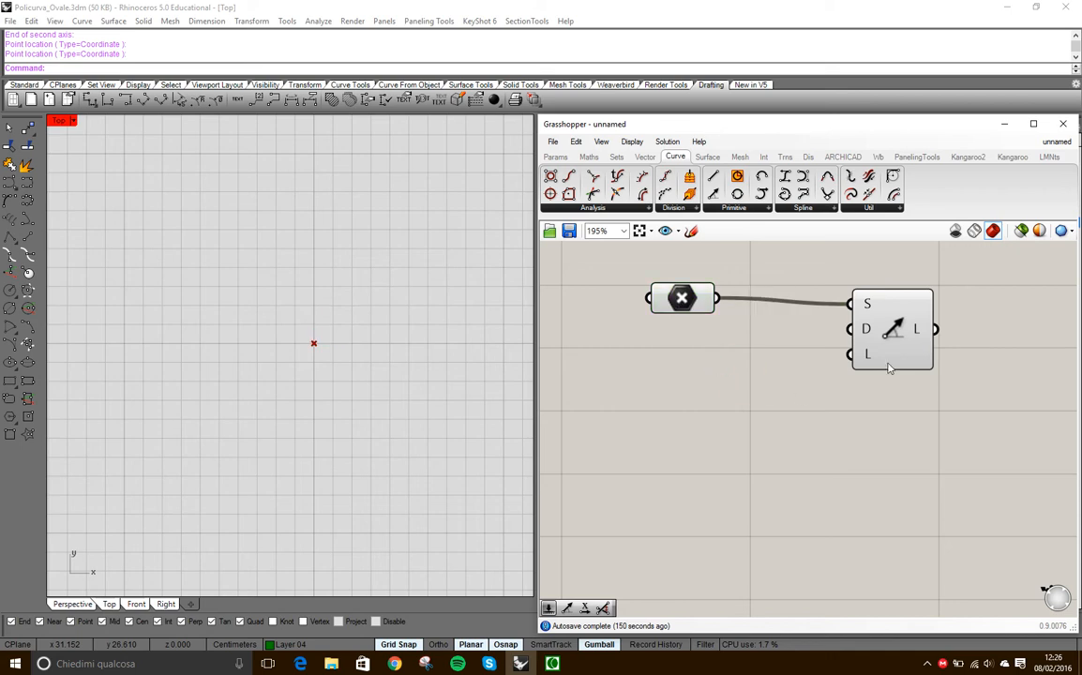
{"action": "left_click_drag", "start_coordinate": [892, 340], "coordinate": [906, 368]}
- Add a Unit X vector and connect it to the Direction input of the Line SDL component
{"action": "double_click", "coordinate": [712, 468]}
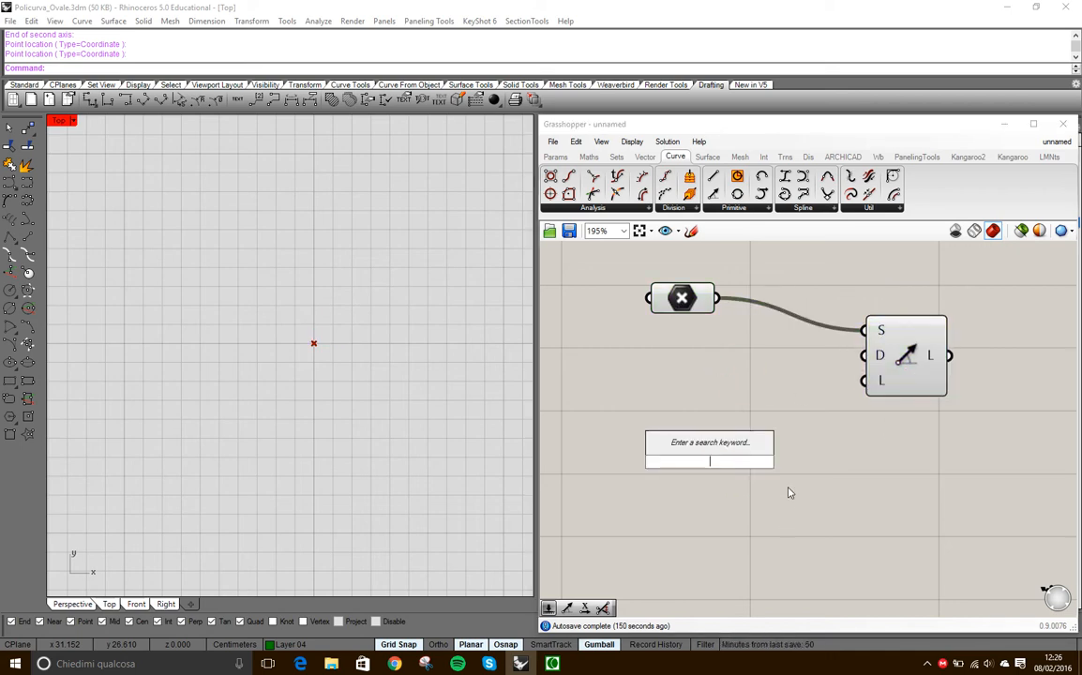
{"action": "type", "text": "x"}
{"action": "key", "text": "Return"}
{"action": "left_click_drag", "start_coordinate": [724, 467], "coordinate": [864, 355]}
{"action": "left_click_drag", "start_coordinate": [747, 368], "coordinate": [771, 360]}
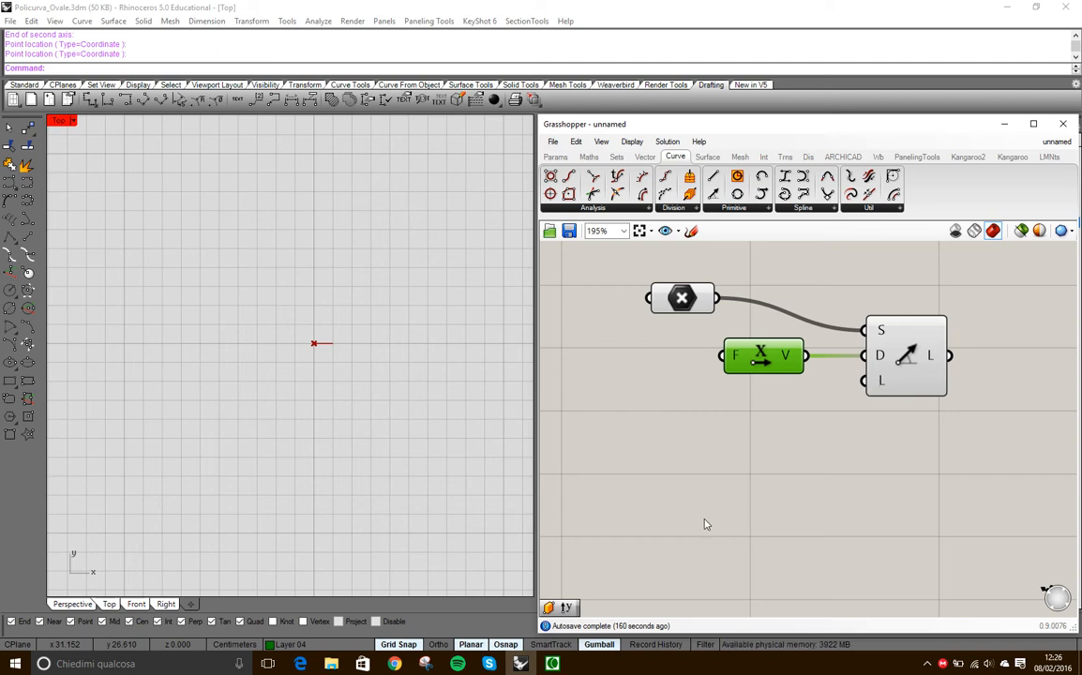
- Add a Number Slider with two decimals and a minimum of 0.01 below the Unit X component
{"action": "double_click", "coordinate": [657, 438]}
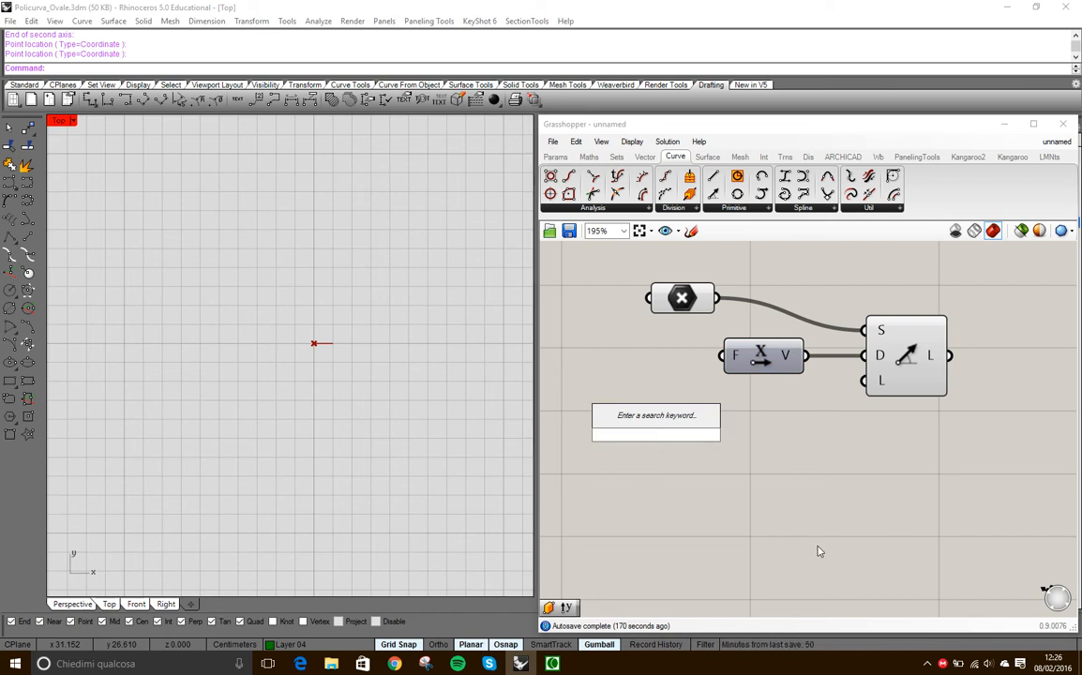
{"action": "type", "text": "0"}
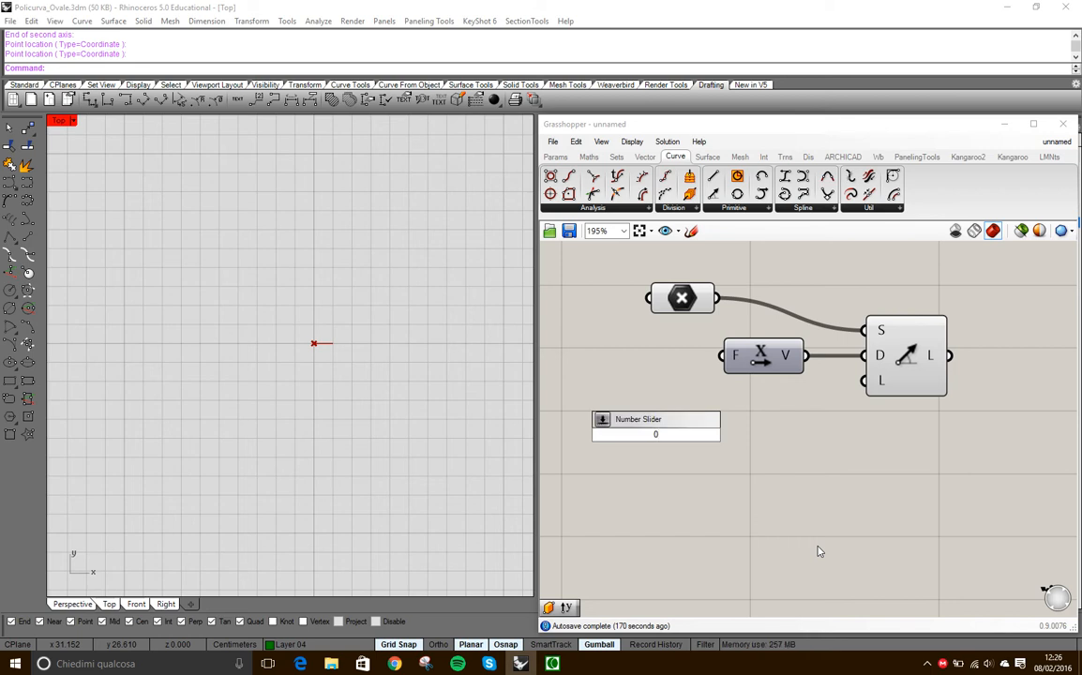
{"action": "type", "text": ".001"}
{"action": "key", "text": "BackSpace"}
{"action": "key", "text": "BackSpace"}
{"action": "type", "text": "1>"}
{"action": "key", "text": "BackSpace"}
{"action": "type", "text": "<"}
{"action": "key", "text": "Return"}
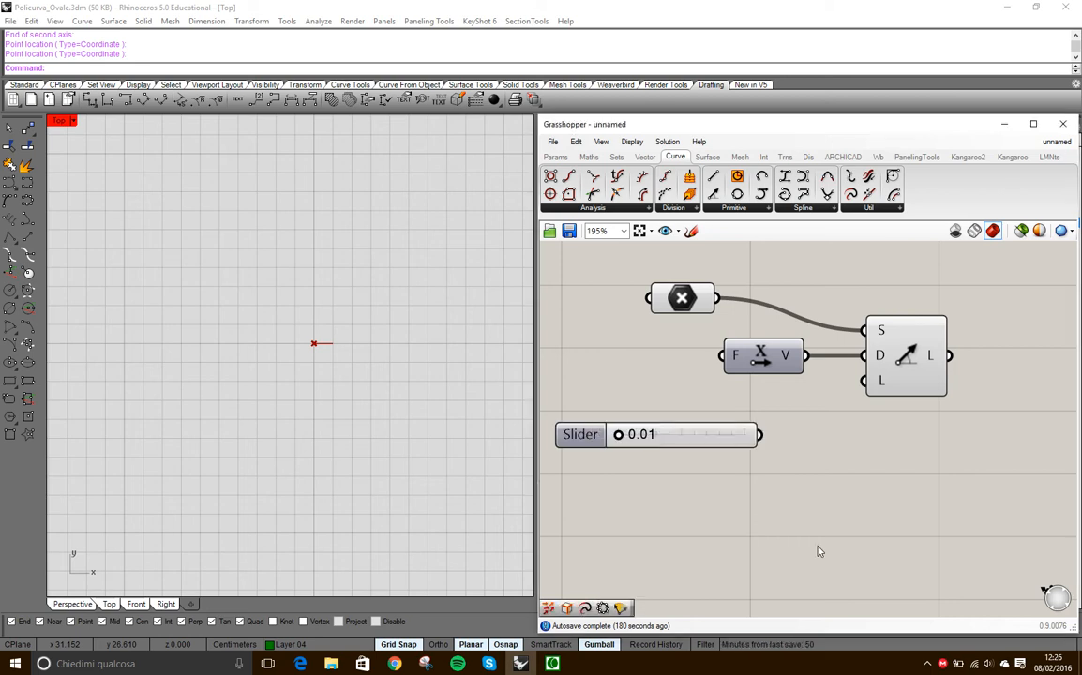
- Set the slider's value to 6.15 and reposition the slider below the Unit X component
{"action": "left_click_drag", "start_coordinate": [701, 438], "coordinate": [730, 443]}
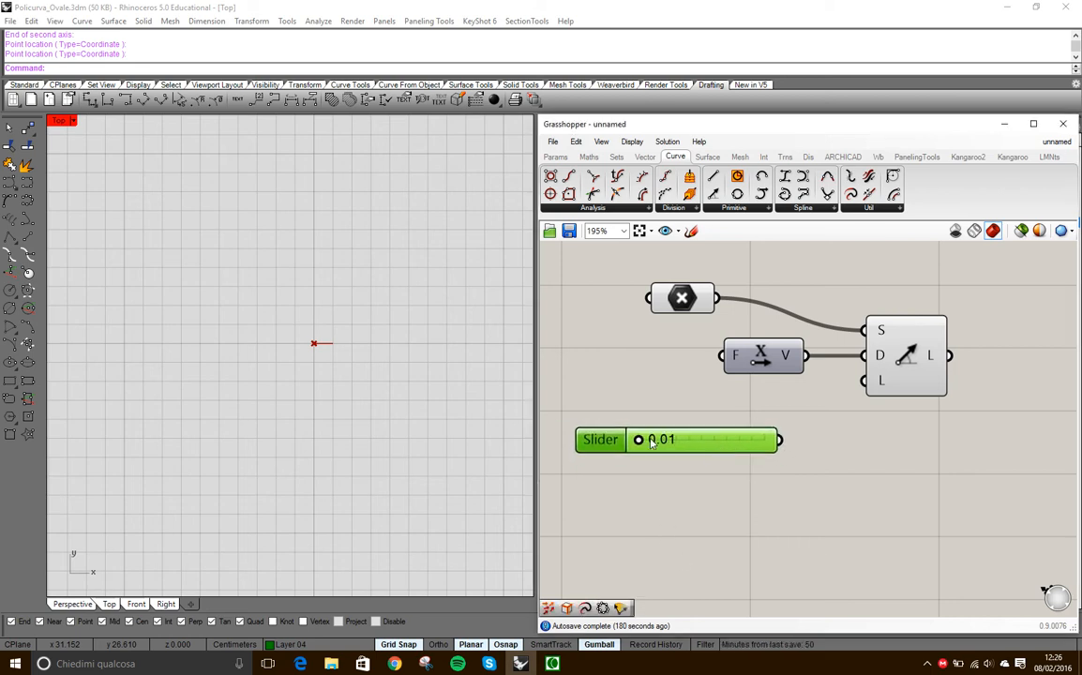
{"action": "left_click_drag", "start_coordinate": [638, 440], "coordinate": [677, 457]}
{"action": "left_click_drag", "start_coordinate": [739, 444], "coordinate": [717, 430]}
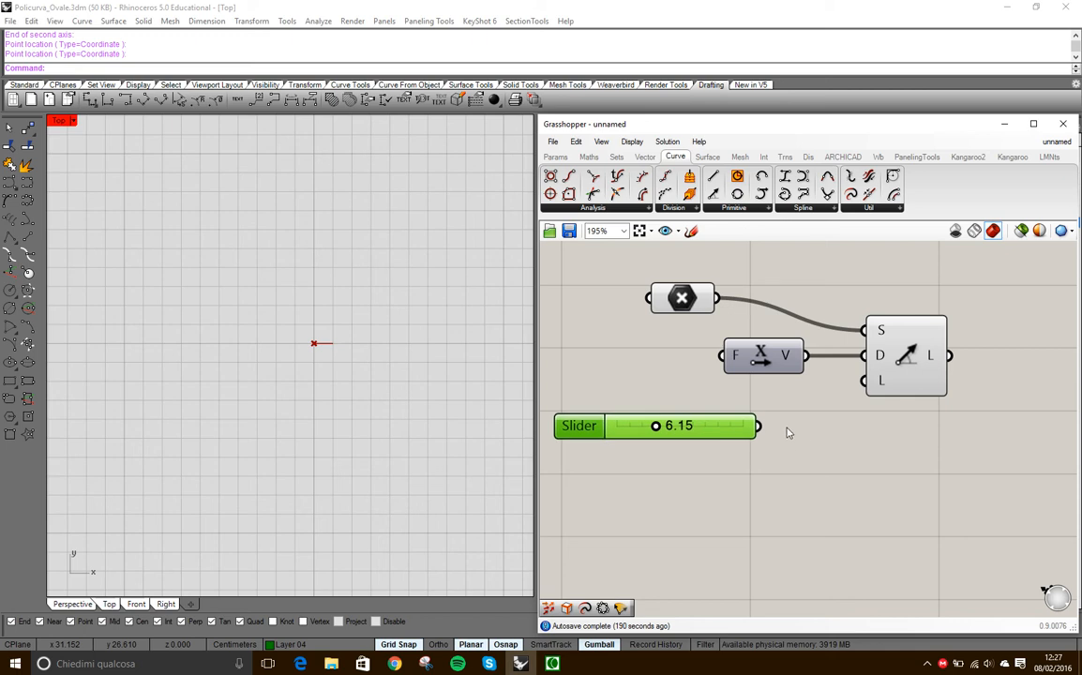
- Add a Division component below the Line SDL component and move the slider level with its A input
{"action": "double_click", "coordinate": [872, 499]}
{"action": "type", "text": "di"}
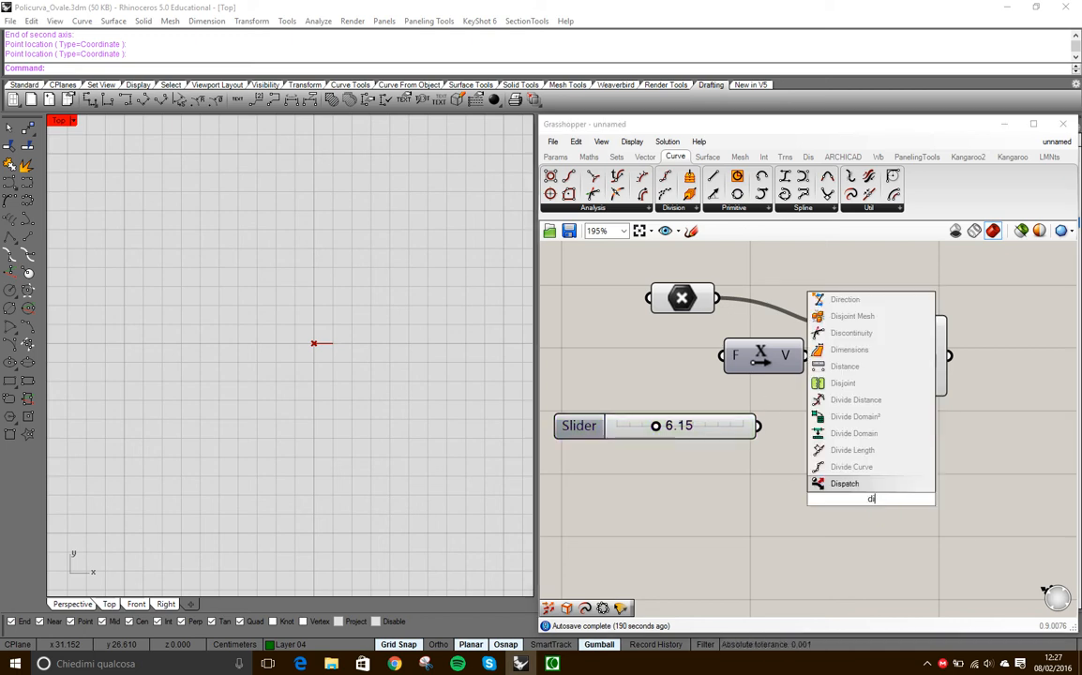
{"action": "type", "text": "vi"}
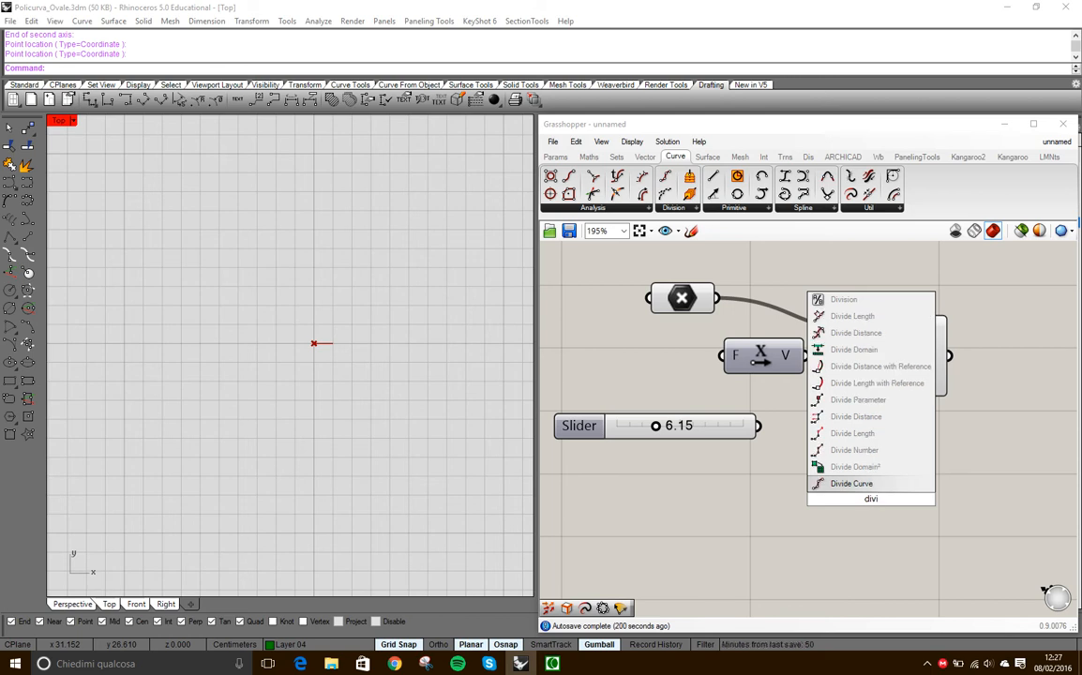
{"action": "type", "text": "si"}
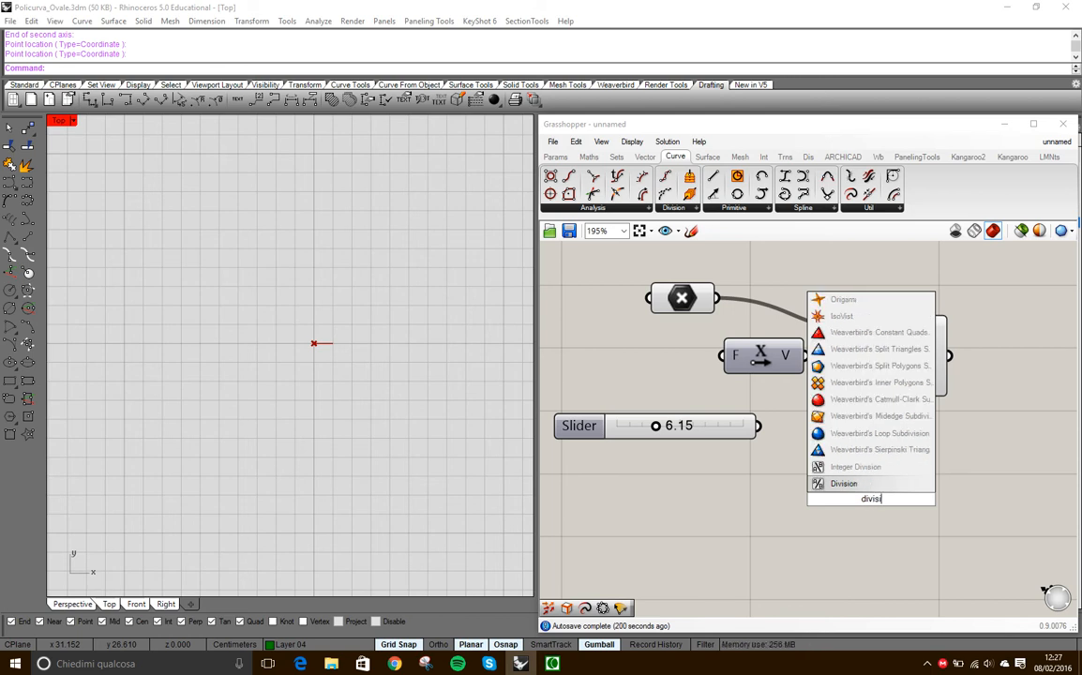
{"action": "left_click", "coordinate": [844, 484]}
{"action": "left_click_drag", "start_coordinate": [865, 508], "coordinate": [906, 475]}
{"action": "left_click_drag", "start_coordinate": [579, 425], "coordinate": [615, 447]}
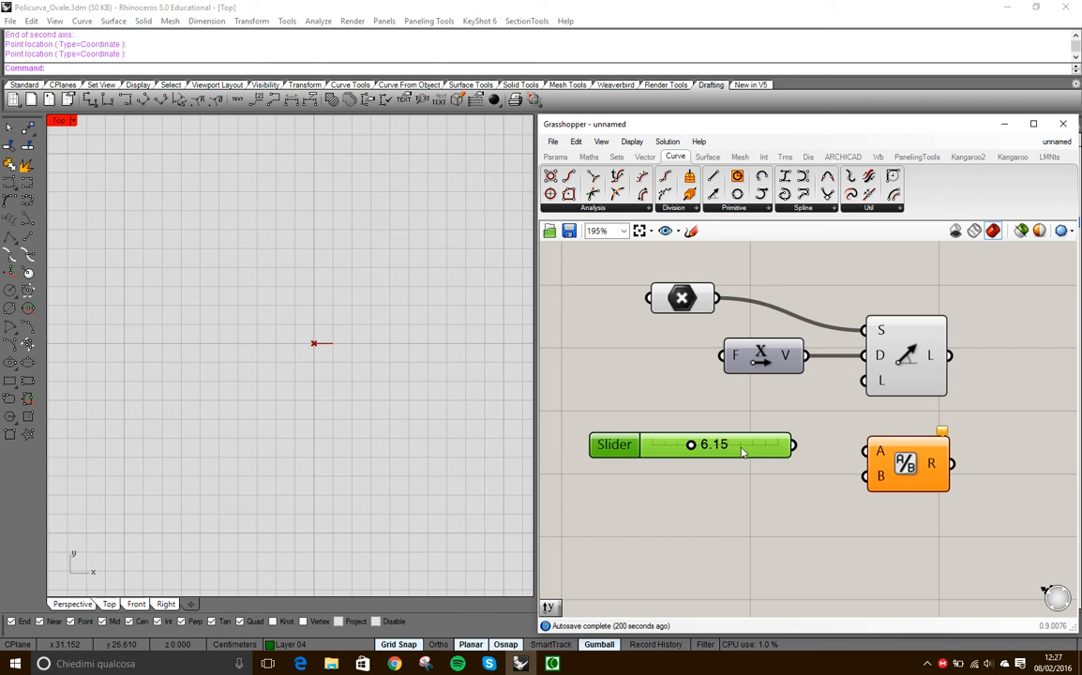
- Add a Panel containing 2 below the slider and shrink its height to a single line
{"action": "double_click", "coordinate": [713, 521]}
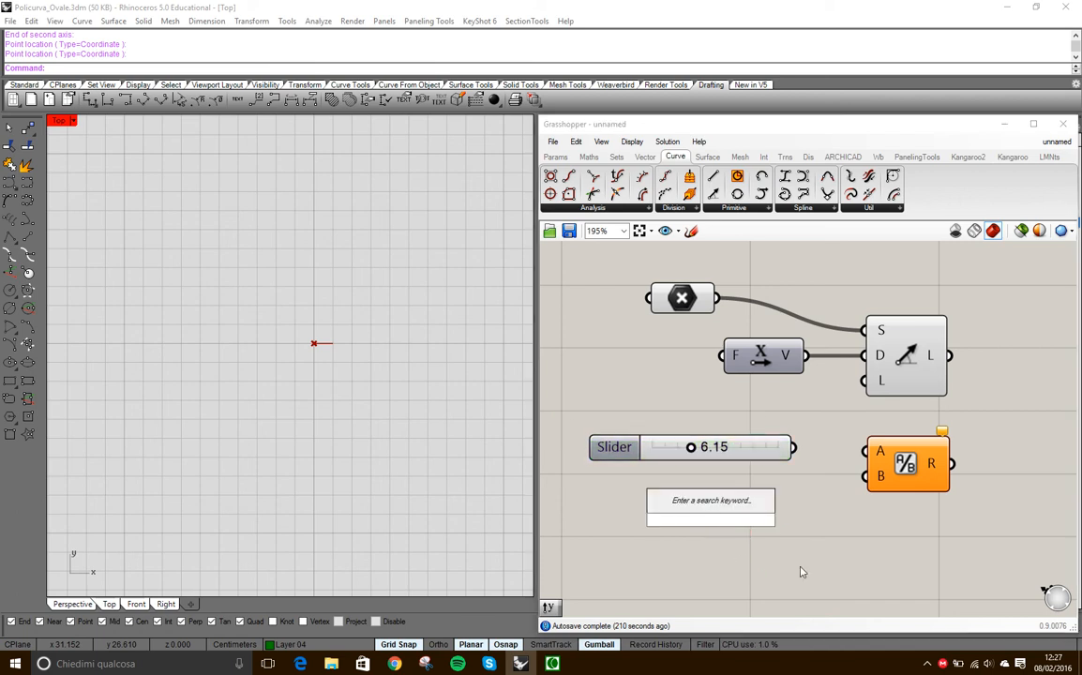
{"action": "type", "text": "pane"}
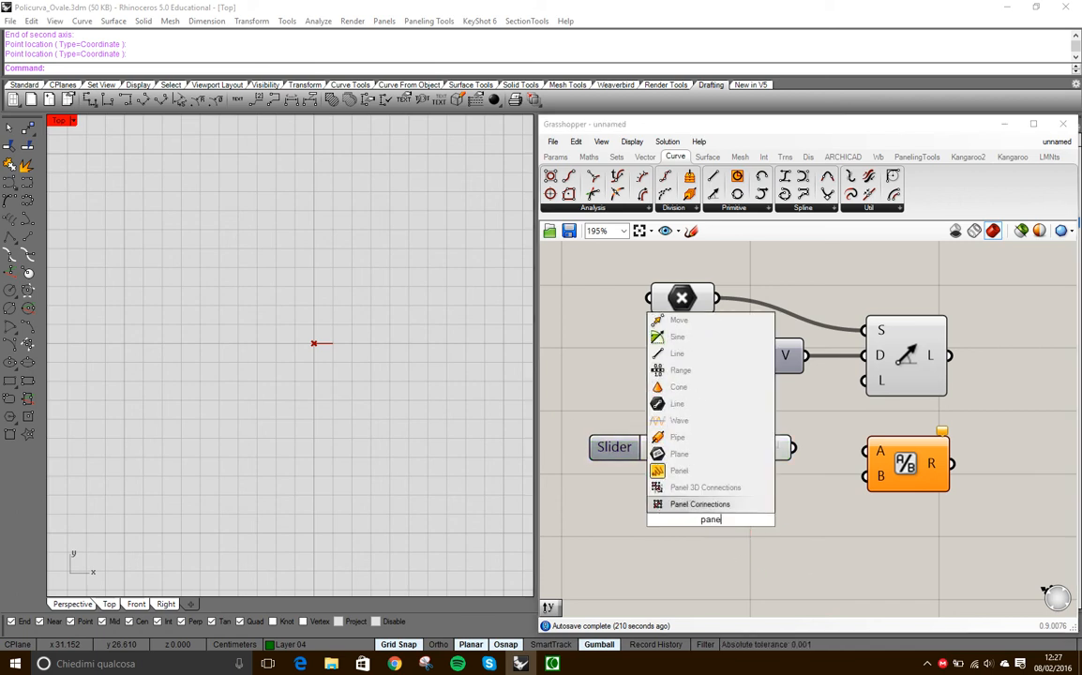
{"action": "type", "text": "l="}
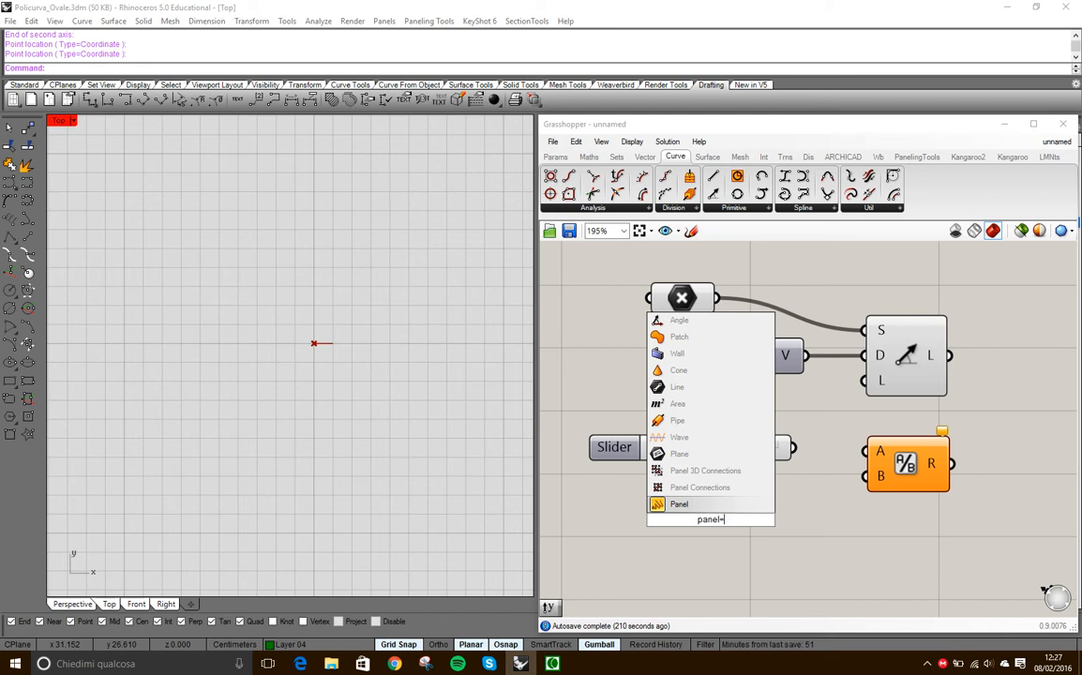
{"action": "type", "text": "2"}
{"action": "key", "text": "Return"}
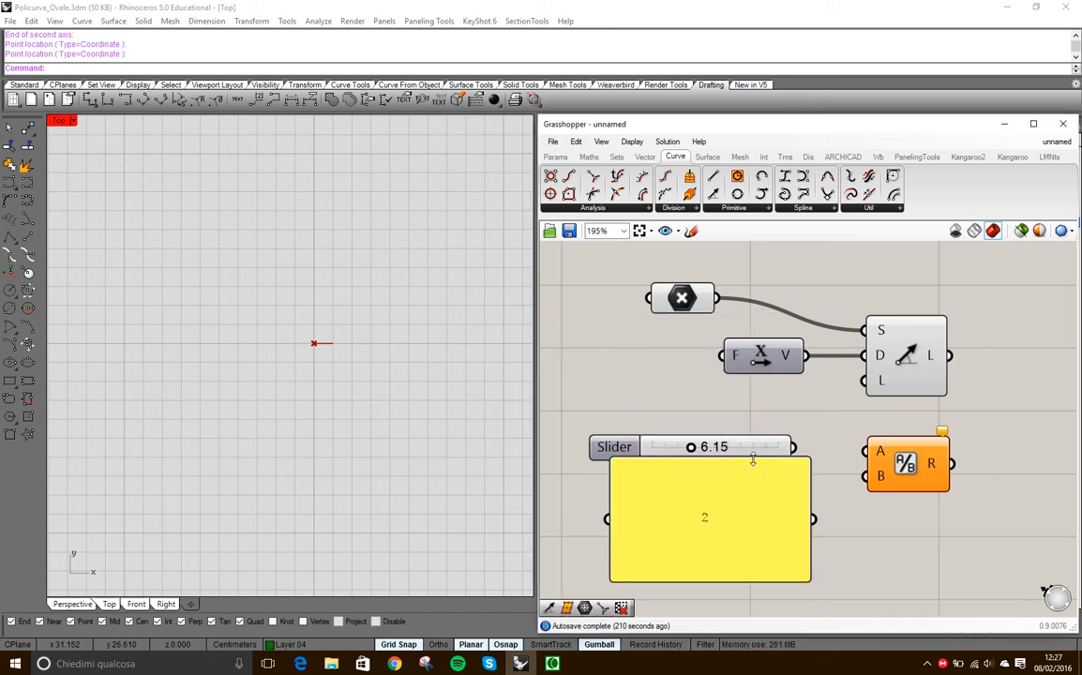
{"action": "left_click_drag", "start_coordinate": [755, 461], "coordinate": [750, 560]}
- Connect the Panel to Division's B input and the slider to its A input, and shift the three components left together
{"action": "left_click_drag", "start_coordinate": [815, 569], "coordinate": [865, 477]}
{"action": "left_click_drag", "start_coordinate": [794, 448], "coordinate": [865, 452]}
{"action": "right_click_drag", "start_coordinate": [891, 525], "coordinate": [870, 465]}
{"action": "left_click_drag", "start_coordinate": [896, 555], "coordinate": [711, 358]}
{"action": "left_click_drag", "start_coordinate": [873, 411], "coordinate": [697, 418]}
{"action": "left_click", "coordinate": [834, 439]}
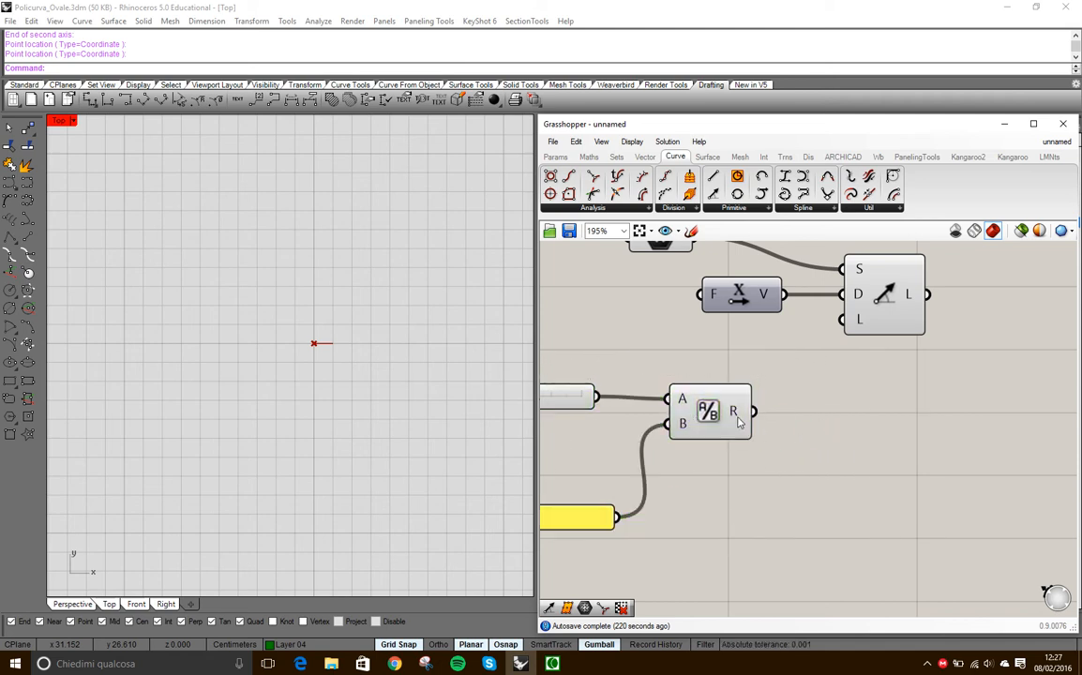
- Connect the Division component's result to the Length input of the Line SDL component
{"action": "mouse_move", "coordinate": [740, 423]}
{"action": "right_click_drag", "start_coordinate": [738, 418], "coordinate": [825, 413]}
{"action": "scroll", "coordinate": [826, 412], "scroll_direction": "down", "scroll_amount": 1}
{"action": "scroll", "coordinate": [825, 416], "scroll_direction": "up", "scroll_amount": 1}
{"action": "right_click_drag", "start_coordinate": [834, 412], "coordinate": [863, 410]}
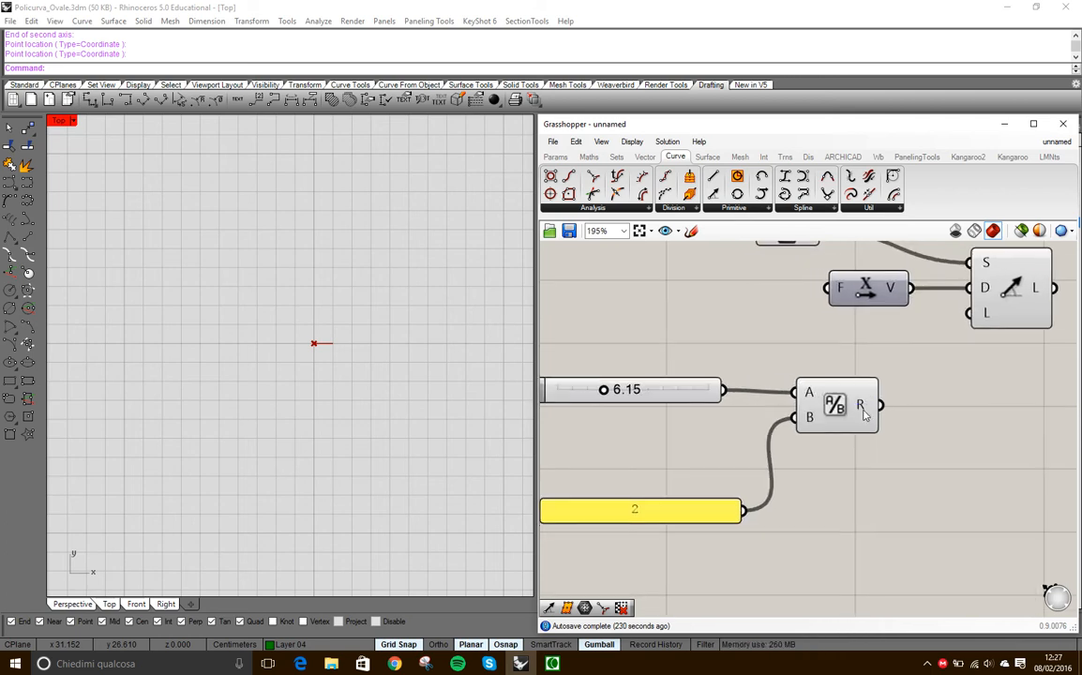
{"action": "mouse_move", "coordinate": [864, 411]}
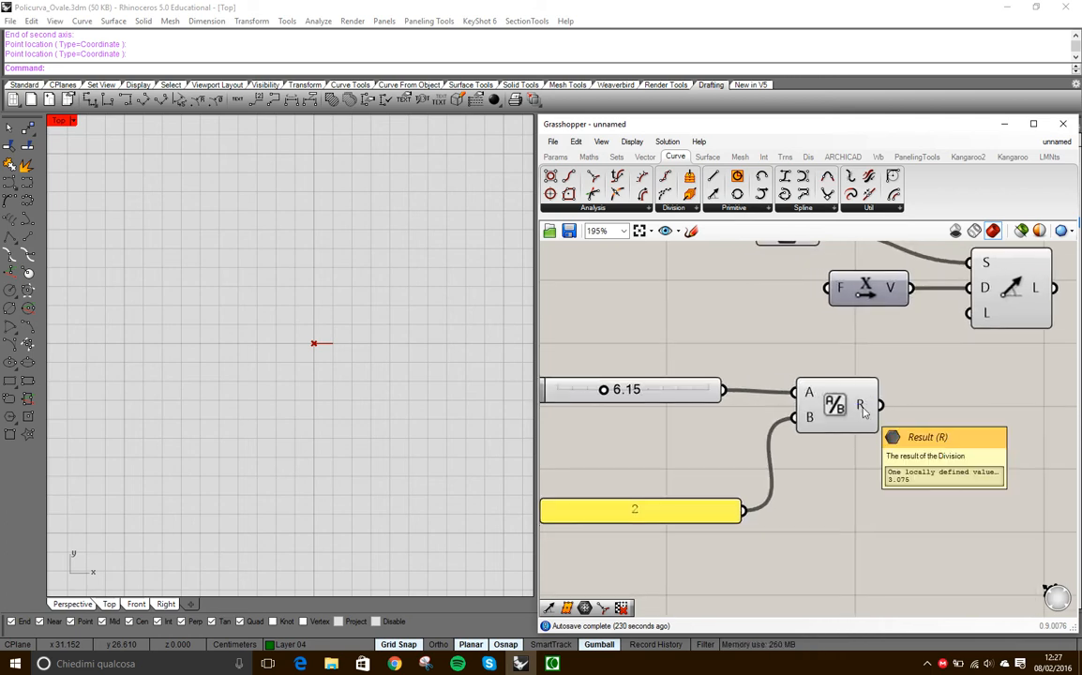
{"action": "right_click_drag", "start_coordinate": [928, 396], "coordinate": [875, 466]}
{"action": "left_click_drag", "start_coordinate": [826, 476], "coordinate": [916, 383]}
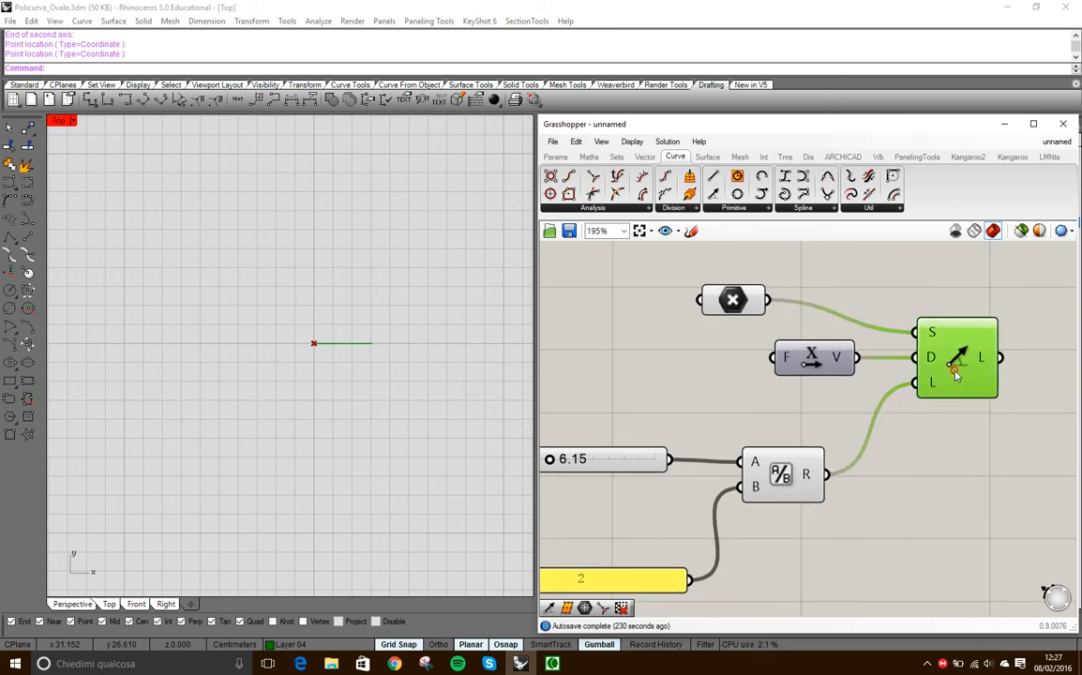
- Set the slider to 4.02 and move the centre-point and Unit X components closer above the Division component
{"action": "right_click_drag", "start_coordinate": [560, 463], "coordinate": [685, 375]}
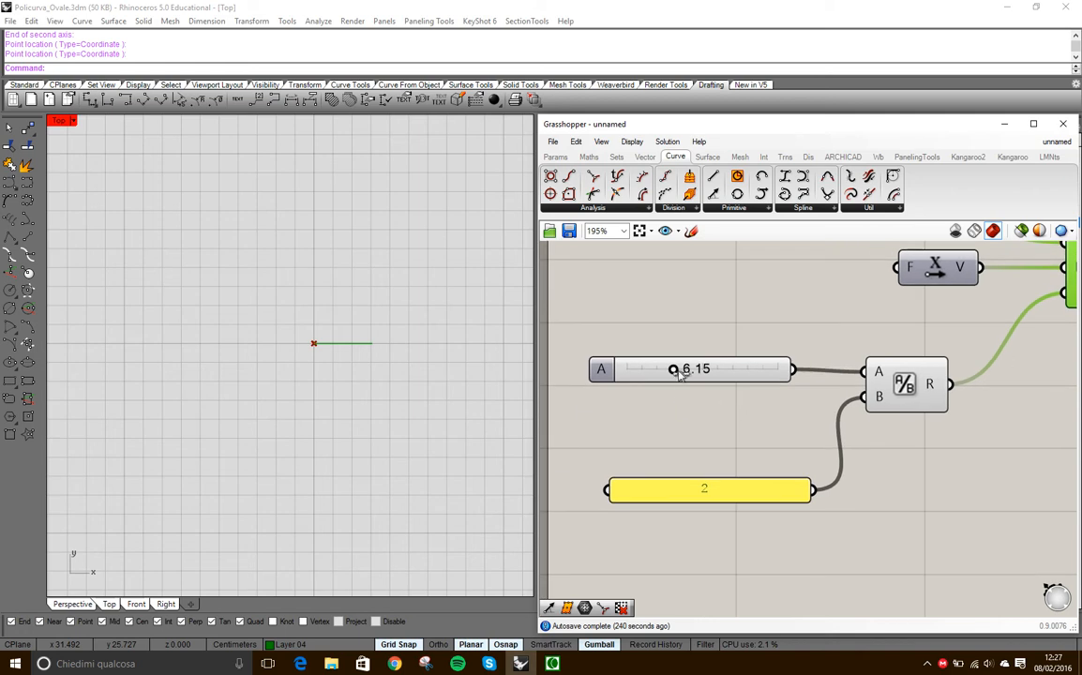
{"action": "left_click_drag", "start_coordinate": [672, 369], "coordinate": [657, 369]}
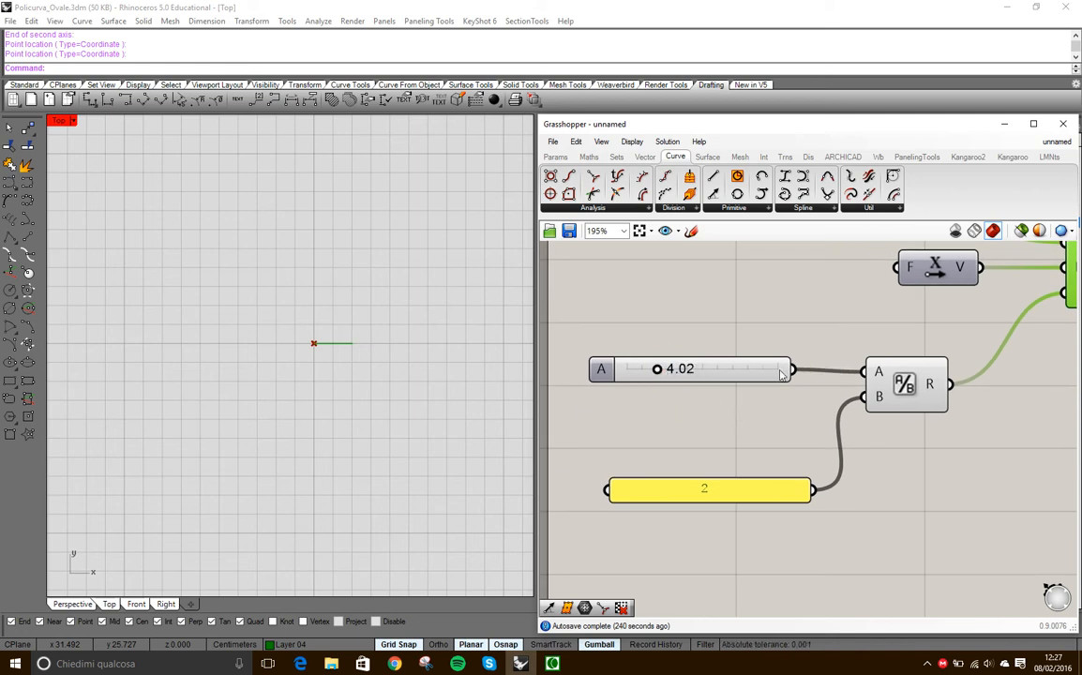
{"action": "right_click_drag", "start_coordinate": [941, 387], "coordinate": [875, 460]}
{"action": "left_click_drag", "start_coordinate": [730, 286], "coordinate": [810, 273]}
{"action": "left_click_drag", "start_coordinate": [836, 349], "coordinate": [812, 390]}
{"action": "left_click_drag", "start_coordinate": [820, 280], "coordinate": [805, 316]}
- Raise the slider feeding Division to 16.22 to lengthen the horizontal line
{"action": "right_click_drag", "start_coordinate": [777, 394], "coordinate": [848, 349]}
{"action": "left_click_drag", "start_coordinate": [603, 401], "coordinate": [696, 404]}
{"action": "left_click", "coordinate": [626, 374]}
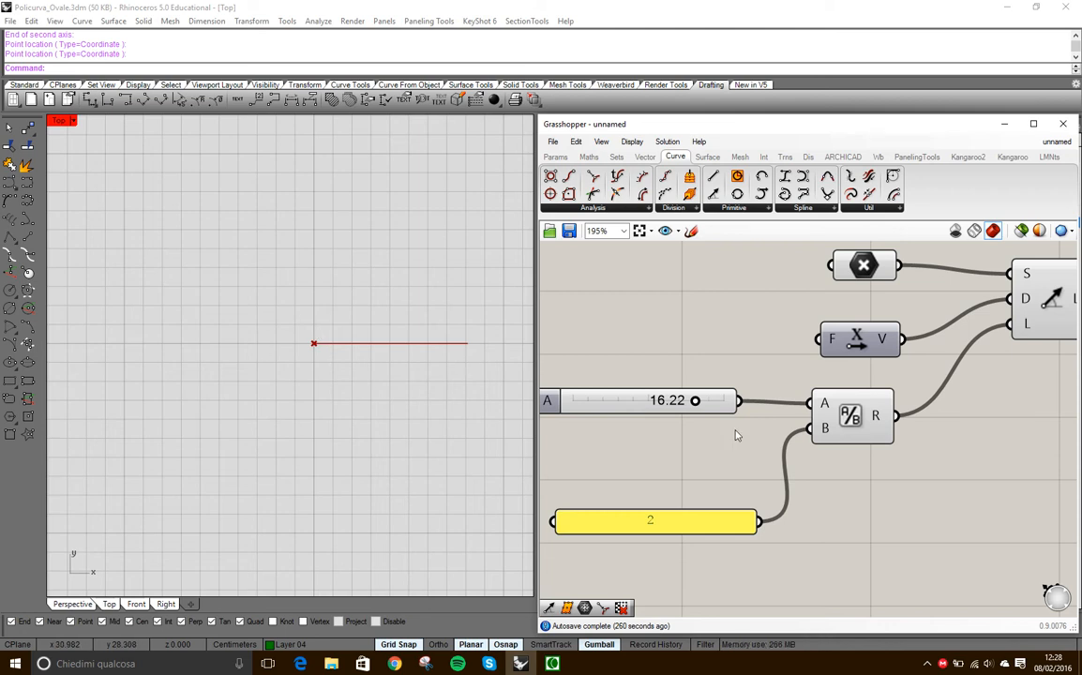
- Add an Extend Curve component beside Line SDL and connect the line output to its Curve input
{"action": "right_click_drag", "start_coordinate": [899, 375], "coordinate": [815, 402]}
{"action": "scroll", "coordinate": [816, 403], "scroll_direction": "down", "scroll_amount": 3}
{"action": "left_click", "coordinate": [920, 361]}
{"action": "left_click", "coordinate": [914, 290]}
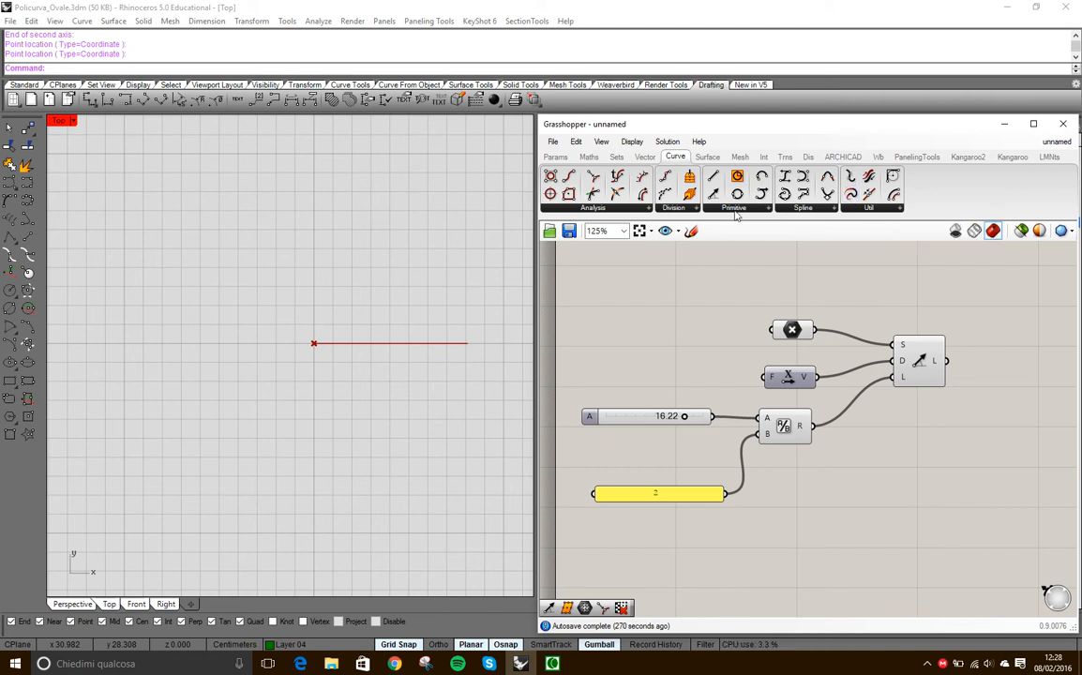
{"action": "left_click_drag", "start_coordinate": [851, 194], "coordinate": [986, 384]}
{"action": "left_click_drag", "start_coordinate": [880, 347], "coordinate": [952, 353]}
{"action": "left_click_drag", "start_coordinate": [991, 399], "coordinate": [992, 394]}
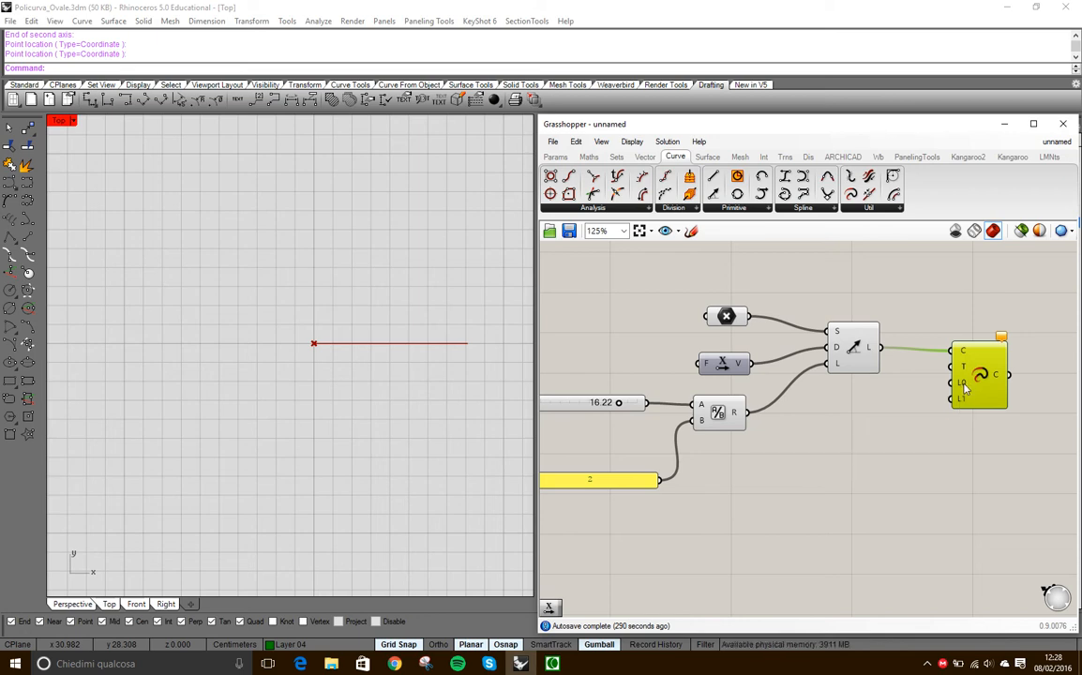
- Connect Division's result to the L0 start-length input of the Extend Curve component
{"action": "mouse_move", "coordinate": [966, 388]}
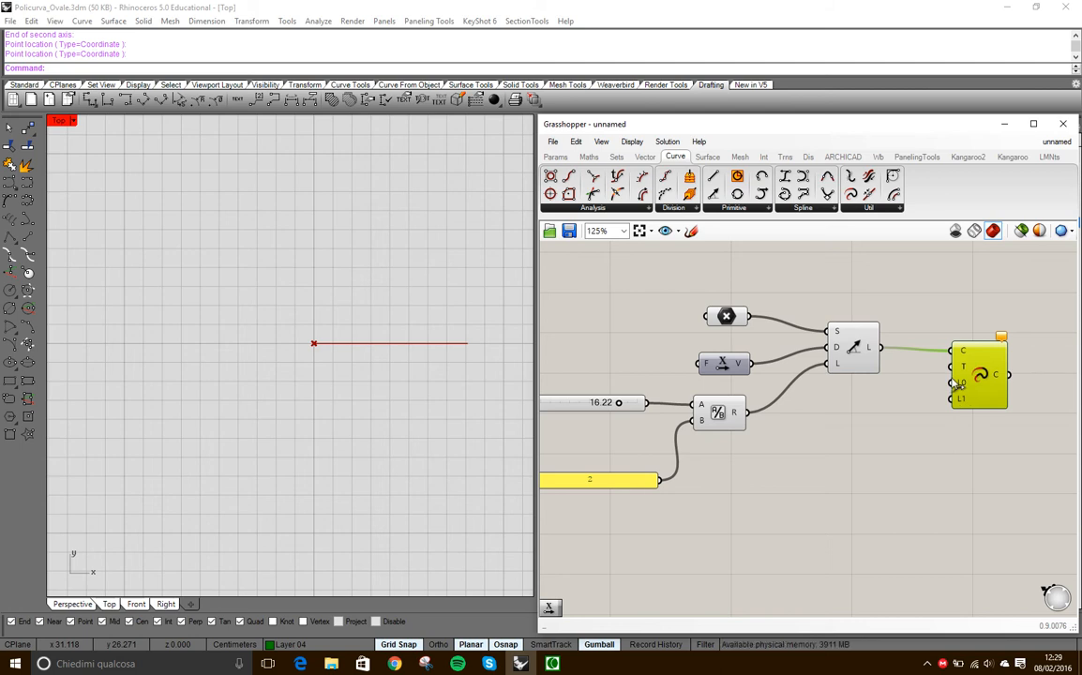
{"action": "right_click_drag", "start_coordinate": [792, 465], "coordinate": [800, 472]}
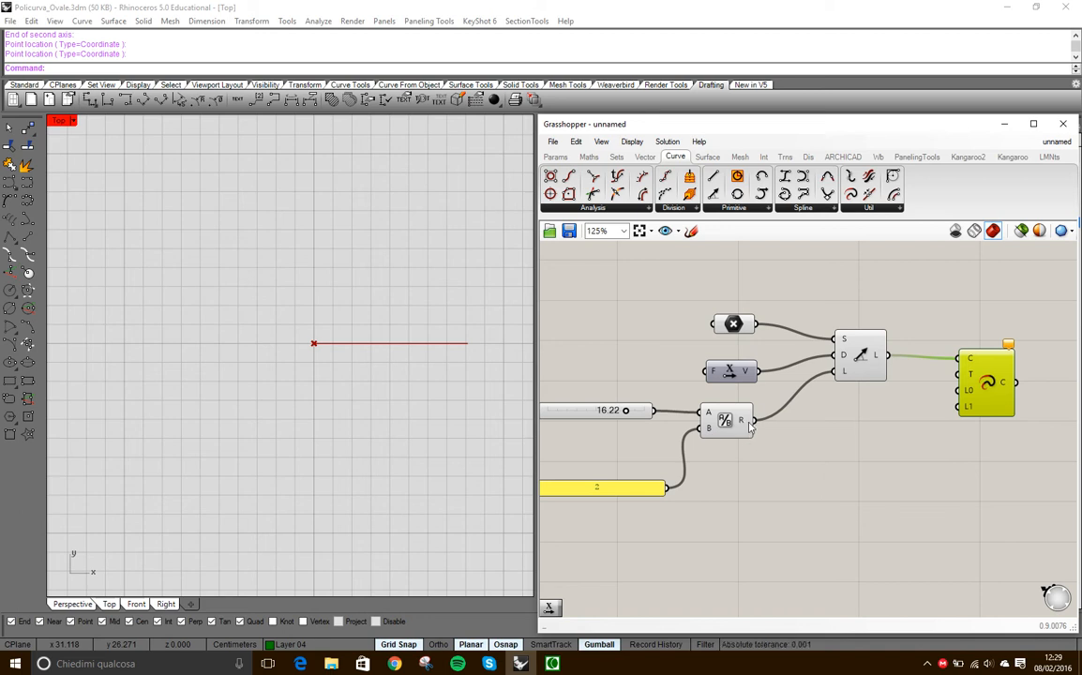
{"action": "left_click_drag", "start_coordinate": [749, 421], "coordinate": [949, 399]}
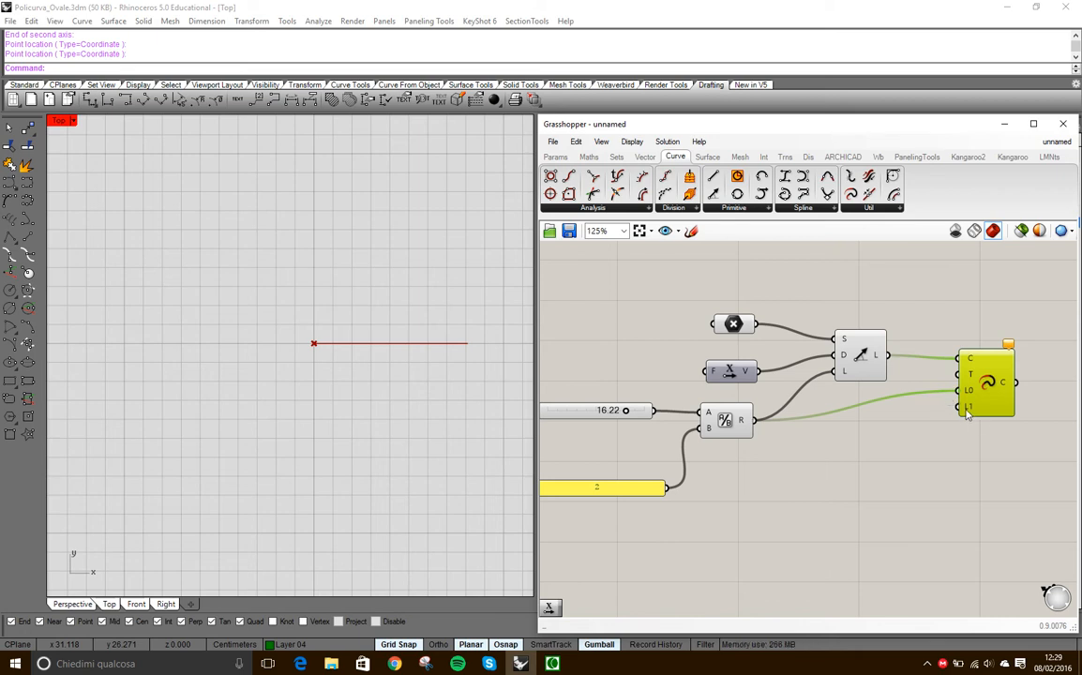
- Set the L1 end-length input of the Extend Curve component to 0
{"action": "right_click", "coordinate": [969, 413]}
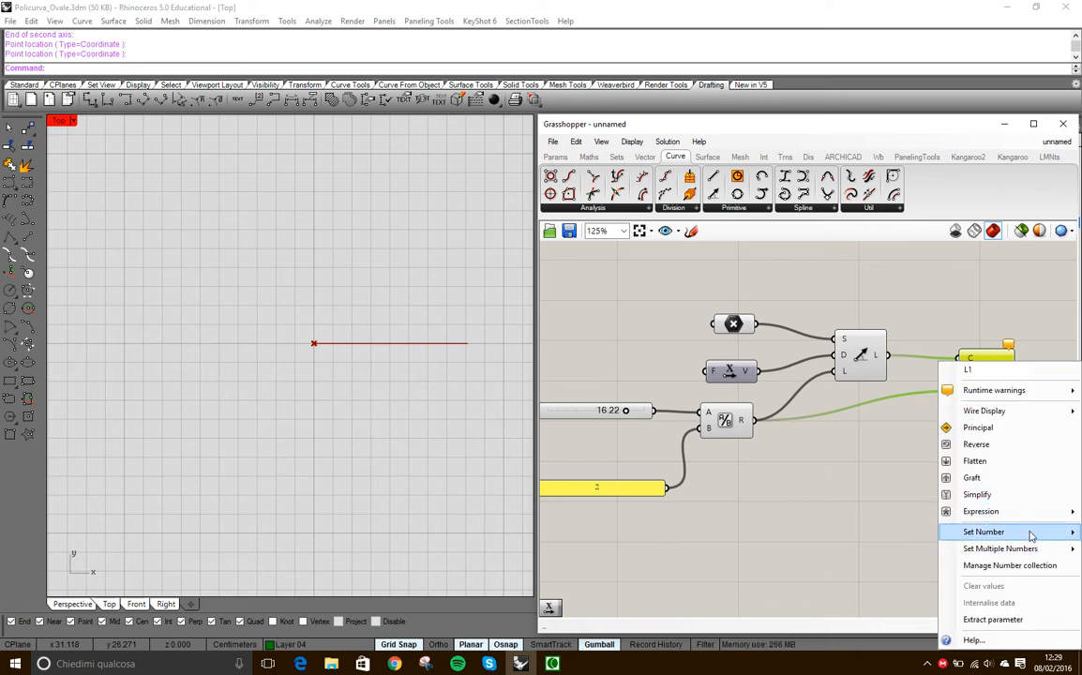
{"action": "mouse_move", "coordinate": [1032, 533]}
{"action": "left_click", "coordinate": [870, 533]}
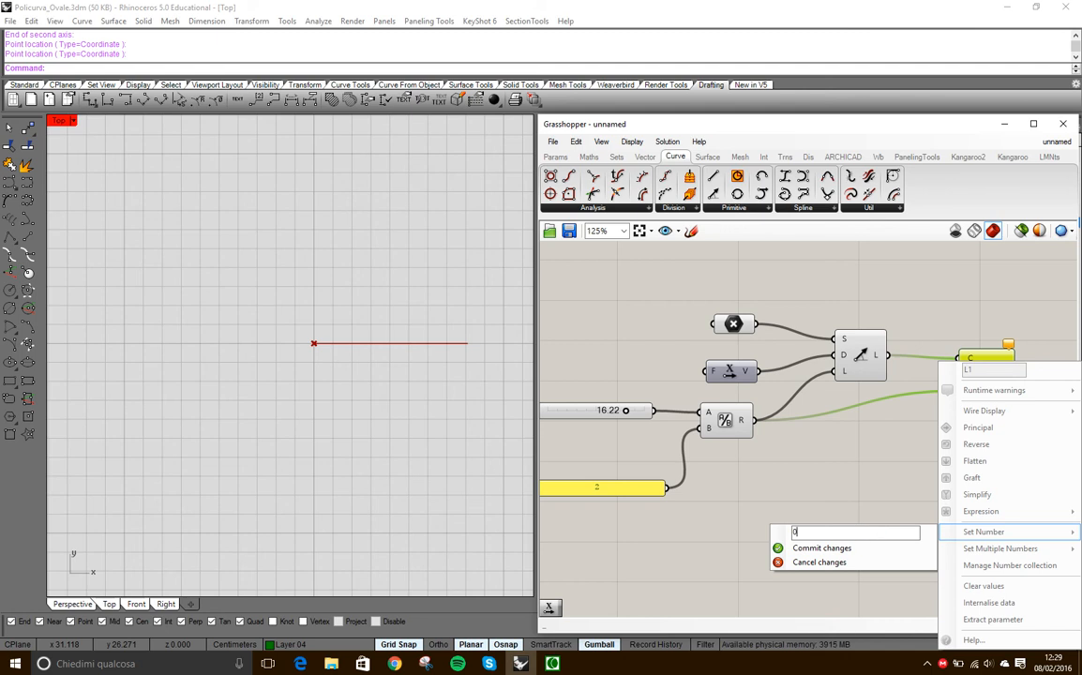
{"action": "type", "text": "0"}
{"action": "left_click", "coordinate": [806, 548]}
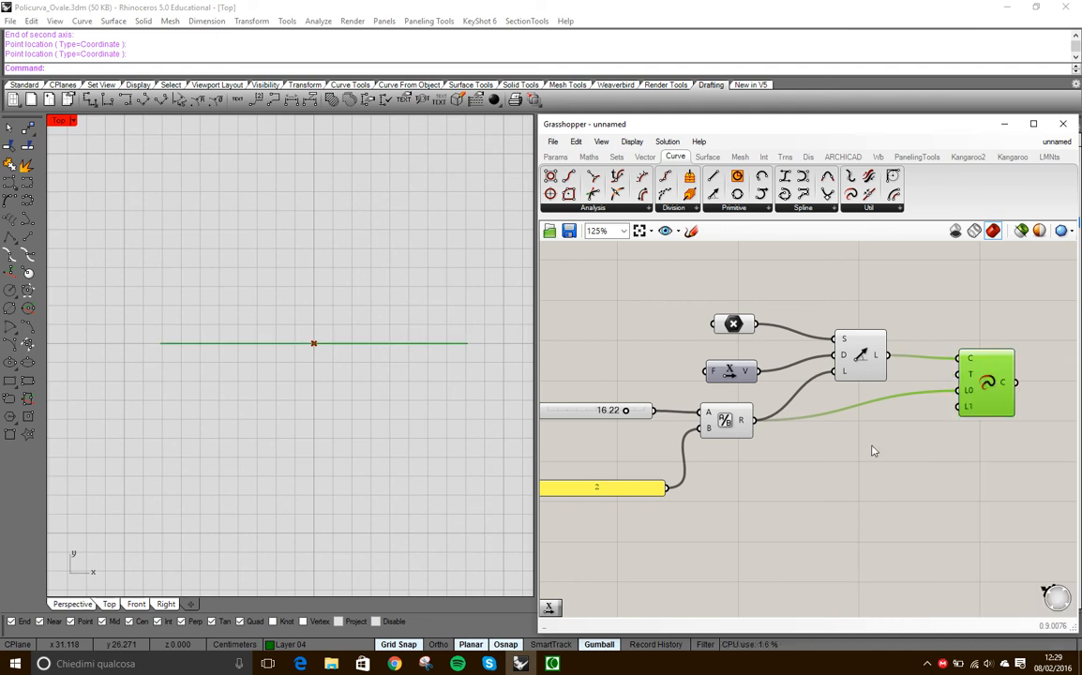
- Lower the slider to 11.82 to test the full horizontal axis
{"action": "right_click_drag", "start_coordinate": [809, 477], "coordinate": [860, 459]}
{"action": "scroll", "coordinate": [856, 447], "scroll_direction": "down", "scroll_amount": 2}
{"action": "scroll", "coordinate": [741, 432], "scroll_direction": "up", "scroll_amount": 1}
{"action": "left_click_drag", "start_coordinate": [709, 401], "coordinate": [694, 423]}
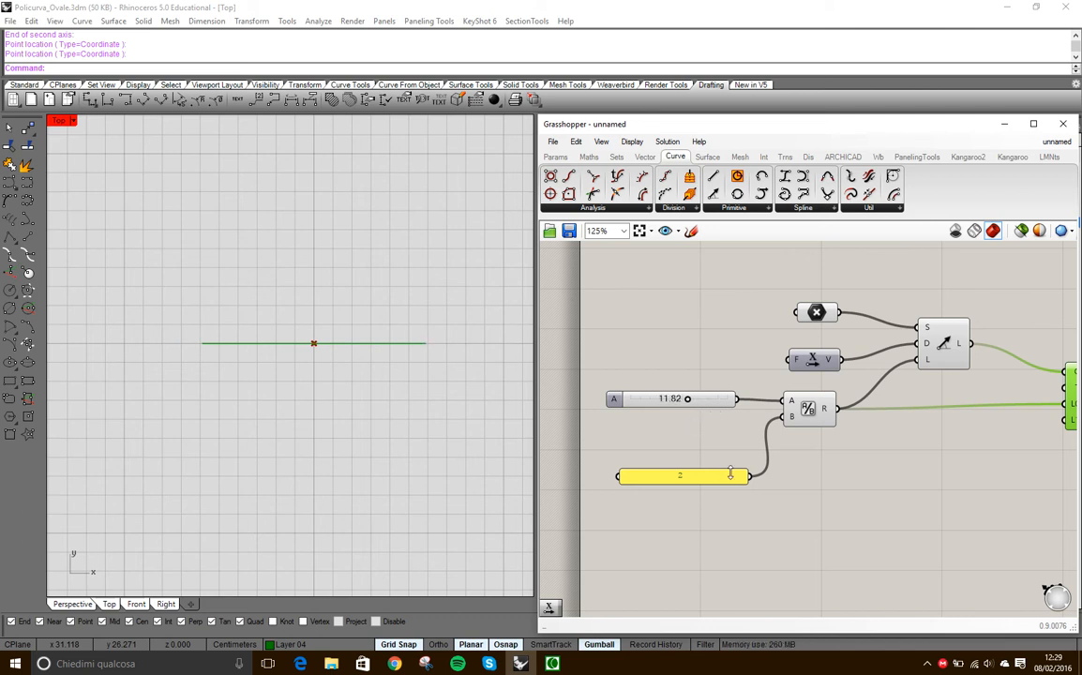
{"action": "left_click", "coordinate": [704, 409]}
- Lower the Line SDL and Unit X components toward Division and move the centre-point parameter up, away from the group
{"action": "scroll", "coordinate": [763, 392], "scroll_direction": "up", "scroll_amount": 3}
{"action": "scroll", "coordinate": [846, 473], "scroll_direction": "down", "scroll_amount": 3}
{"action": "left_click", "coordinate": [867, 377]}
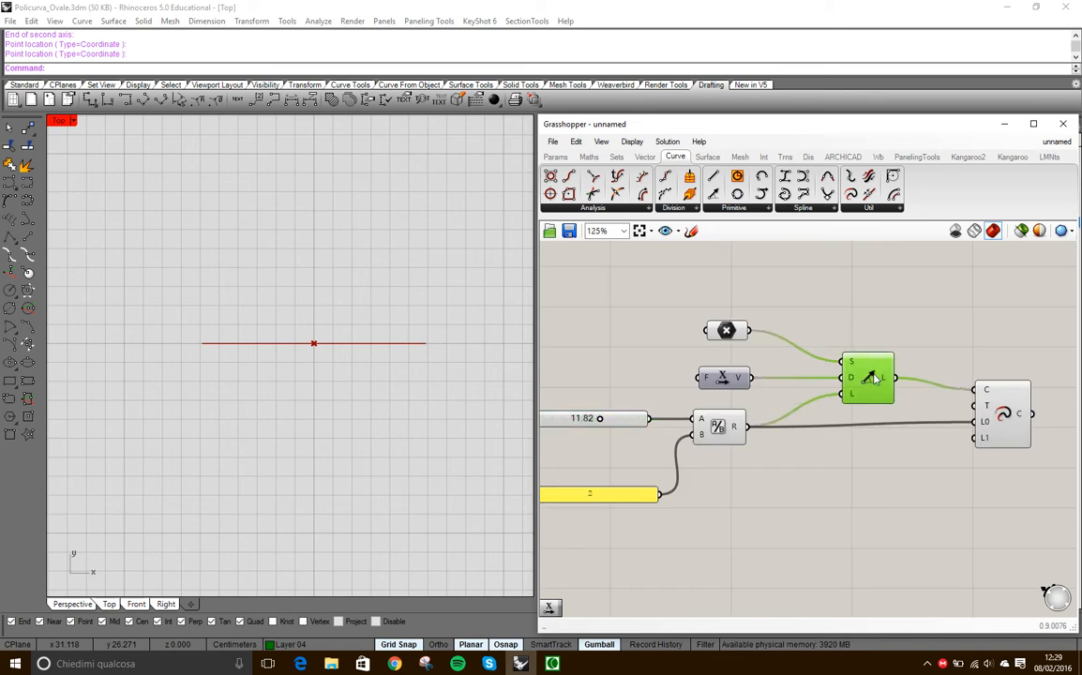
{"action": "left_click_drag", "start_coordinate": [738, 374], "coordinate": [732, 381]}
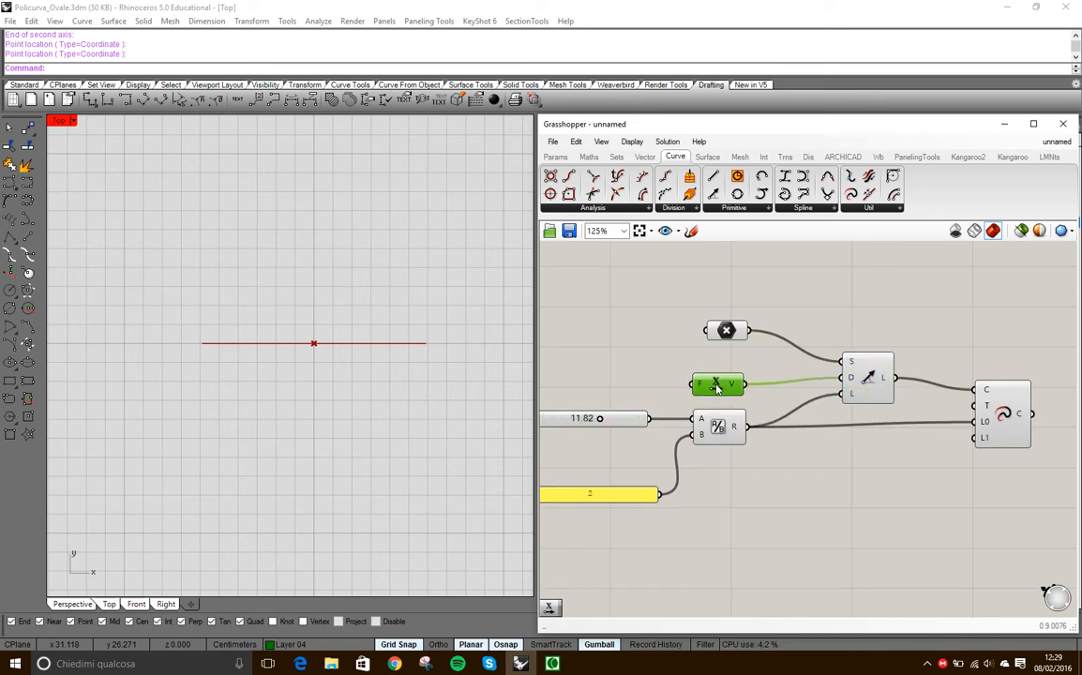
{"action": "left_click_drag", "start_coordinate": [729, 334], "coordinate": [614, 276]}
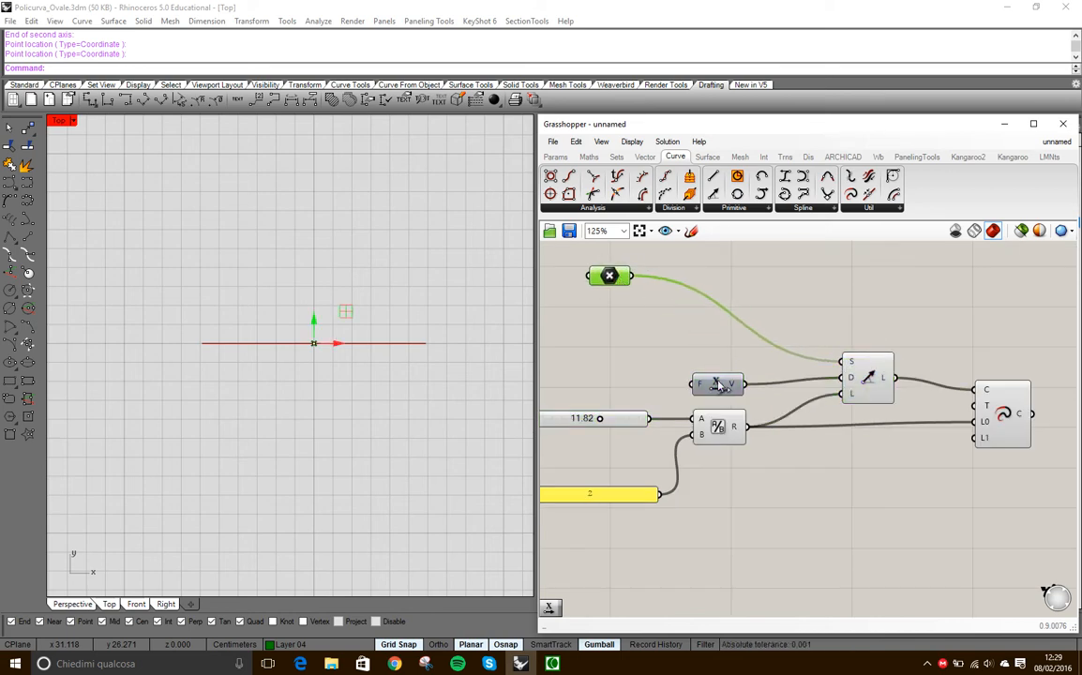
- Duplicate all the axis components except the centre point and place the copy below the originals
{"action": "scroll", "coordinate": [776, 396], "scroll_direction": "down", "scroll_amount": 3}
{"action": "left_click_drag", "start_coordinate": [960, 507], "coordinate": [607, 372]}
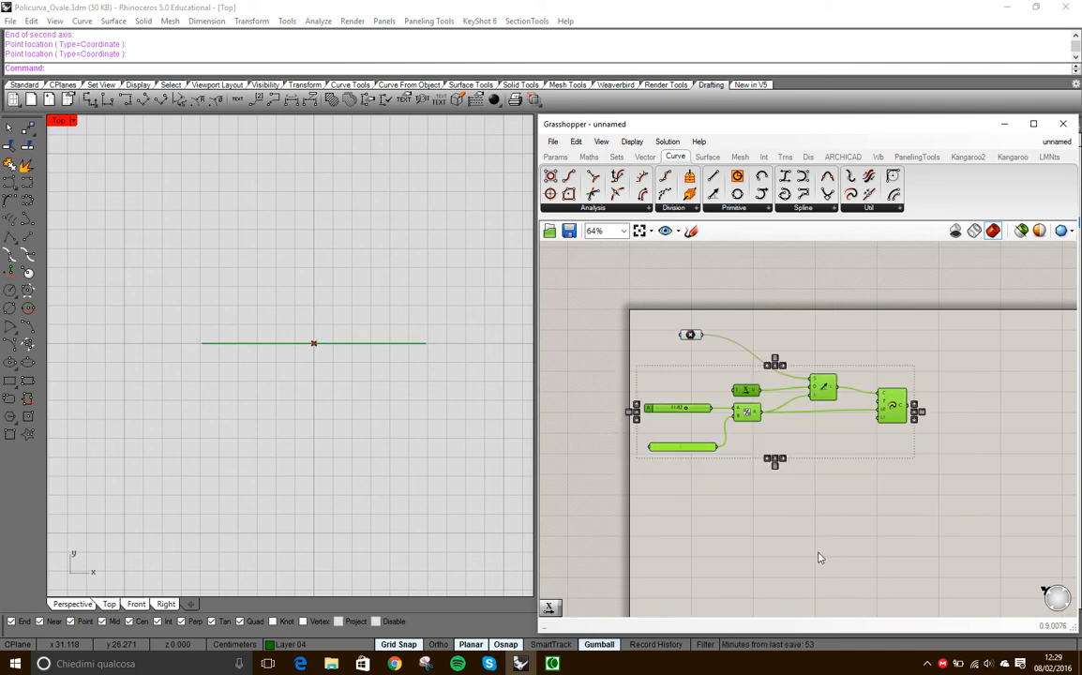
{"action": "left_click_drag", "start_coordinate": [822, 386], "coordinate": [833, 473], "text": "alt"}
{"action": "left_click", "coordinate": [961, 424]}
{"action": "scroll", "coordinate": [680, 535], "scroll_direction": "up", "scroll_amount": 3}
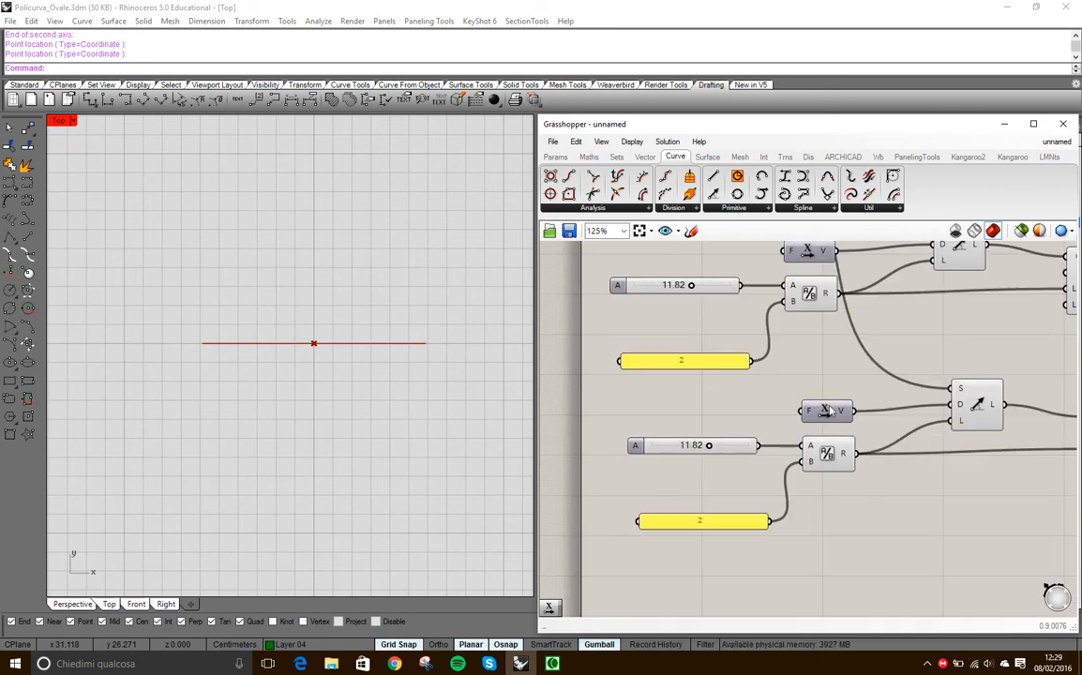
- Replace the copied group's Unit X with a Unit Y vector connected to the lower Line SDL's Direction input
{"action": "right_click_drag", "start_coordinate": [974, 410], "coordinate": [917, 426]}
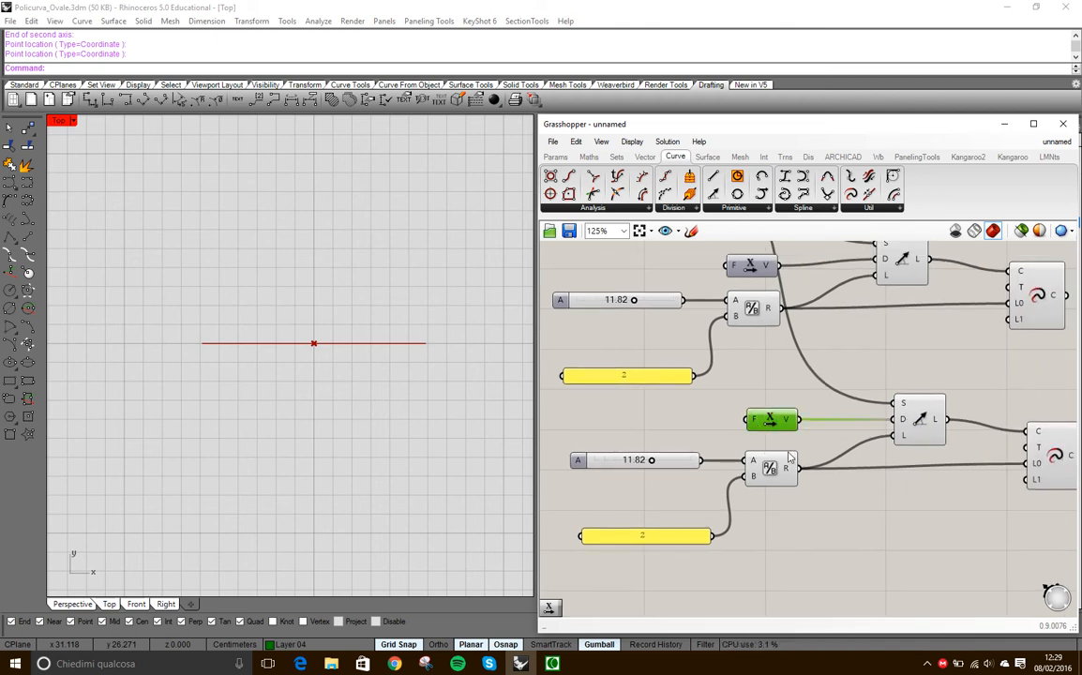
{"action": "key", "text": "Delete"}
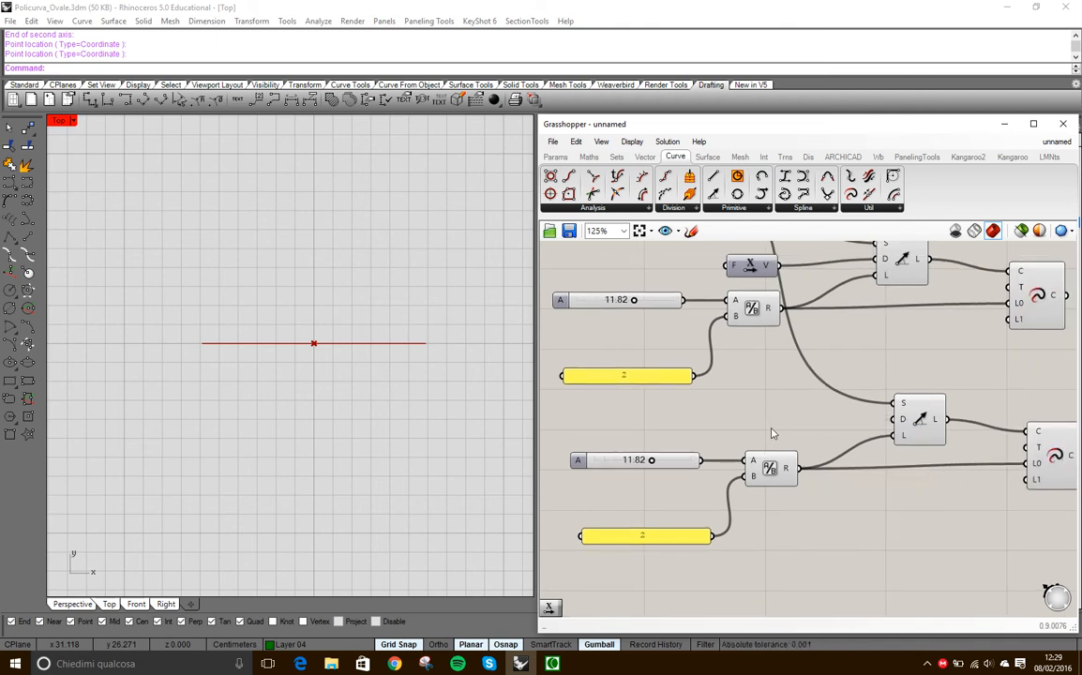
{"action": "double_click", "coordinate": [765, 421]}
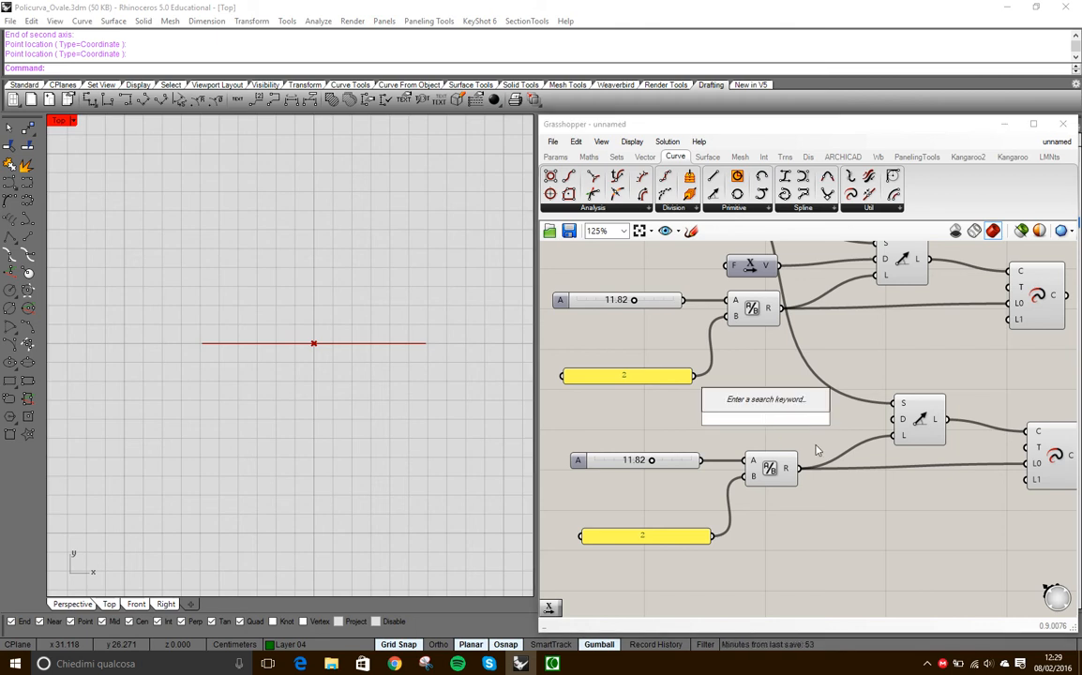
{"action": "type", "text": "y"}
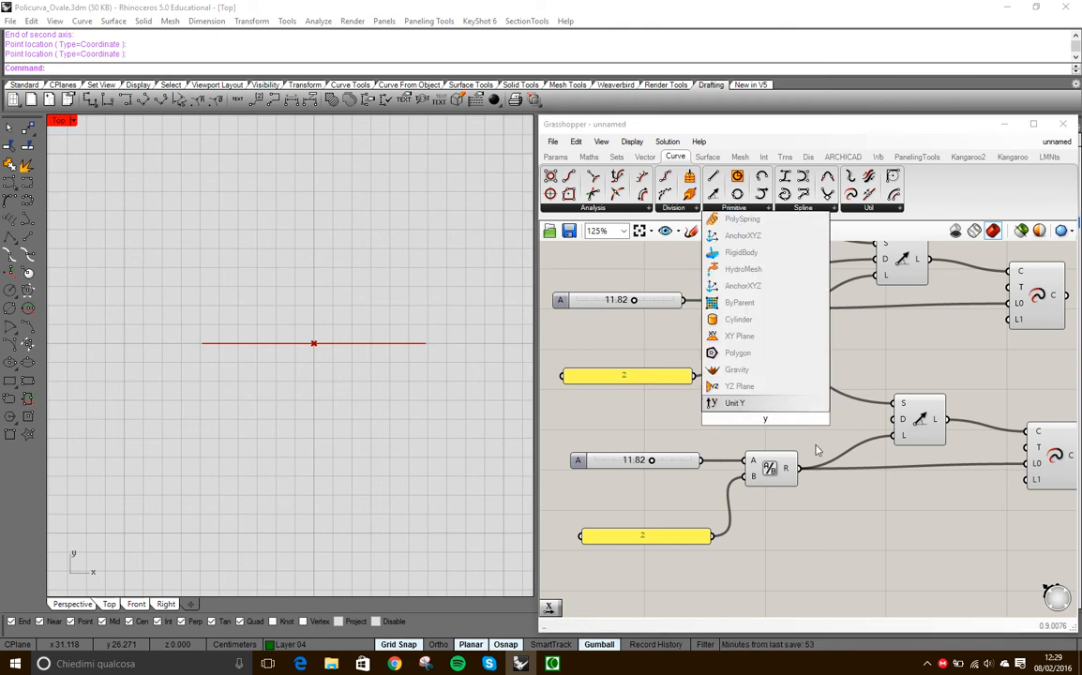
{"action": "key", "text": "Return"}
{"action": "left_click_drag", "start_coordinate": [794, 420], "coordinate": [892, 424]}
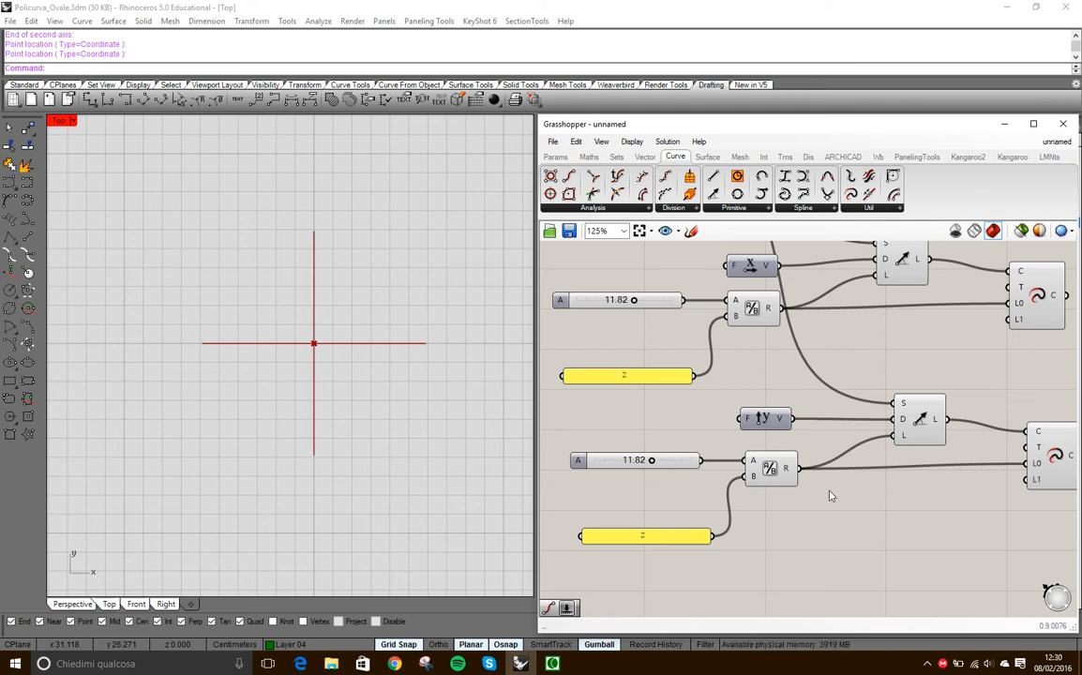
- Move the centre-point parameter between the two axis component groups
{"action": "right_click_drag", "start_coordinate": [899, 383], "coordinate": [879, 359]}
{"action": "right_click_drag", "start_coordinate": [678, 438], "coordinate": [713, 521]}
{"action": "scroll", "coordinate": [715, 456], "scroll_direction": "down", "scroll_amount": 3}
{"action": "scroll", "coordinate": [700, 342], "scroll_direction": "up", "scroll_amount": 1}
{"action": "left_click_drag", "start_coordinate": [696, 339], "coordinate": [771, 472]}
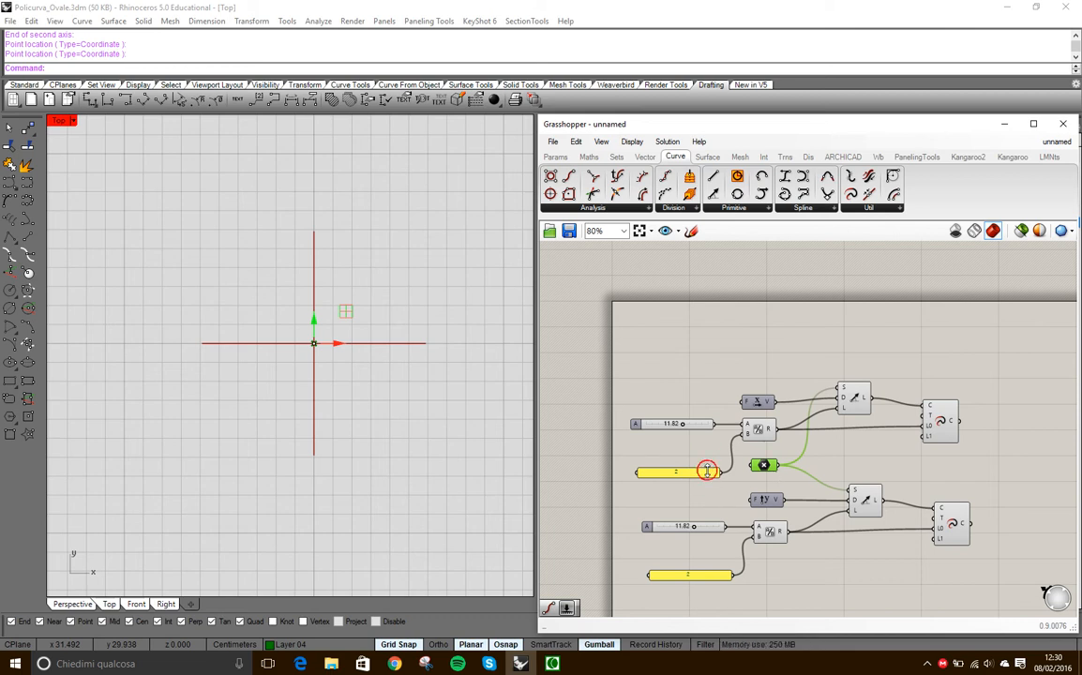
- Feed both Division B inputs from the lower panel, delete the upper panel, and move the shared one between the groups
{"action": "left_click_drag", "start_coordinate": [710, 479], "coordinate": [690, 477]}
{"action": "left_click_drag", "start_coordinate": [738, 574], "coordinate": [747, 439]}
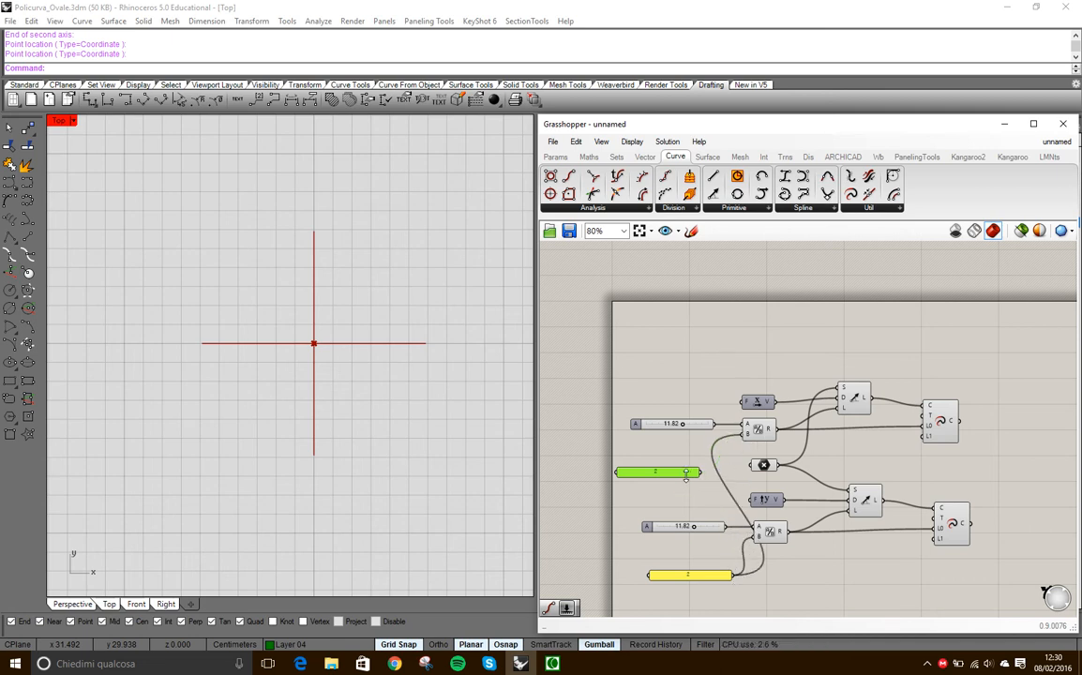
{"action": "key", "text": "Delete"}
{"action": "left_click_drag", "start_coordinate": [710, 578], "coordinate": [702, 478]}
- Narrow the shared panel to fit its value, move the centre-point parameter left of it, and lower the panel slightly
{"action": "scroll", "coordinate": [657, 481], "scroll_direction": "up", "scroll_amount": 5}
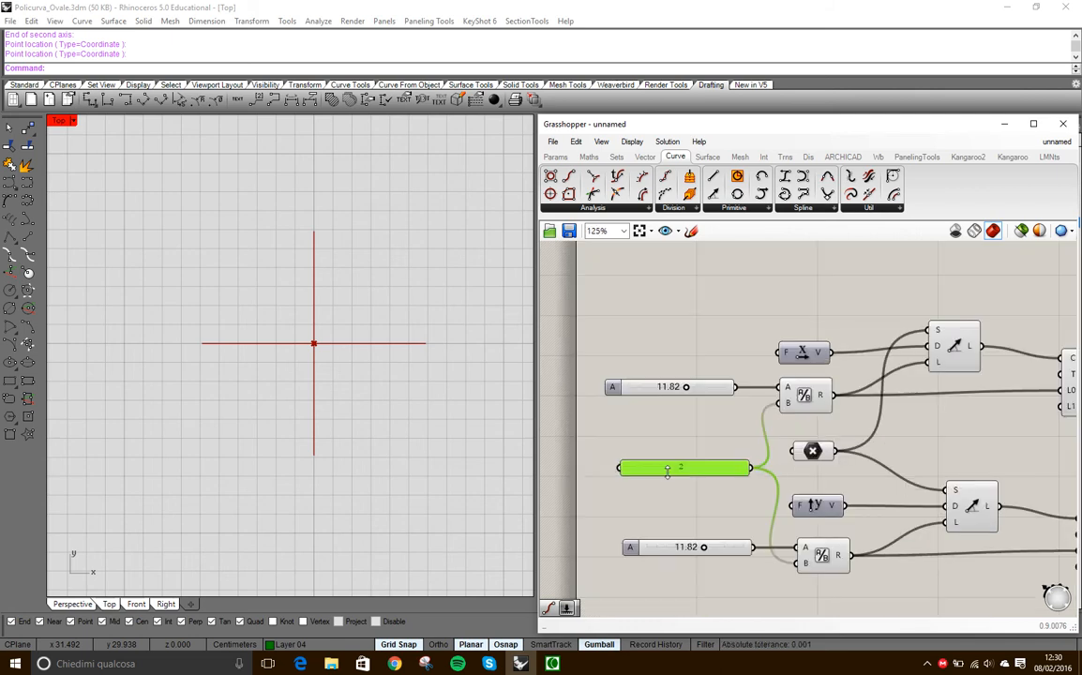
{"action": "left_click", "coordinate": [620, 476]}
{"action": "left_click_drag", "start_coordinate": [620, 477], "coordinate": [785, 477]}
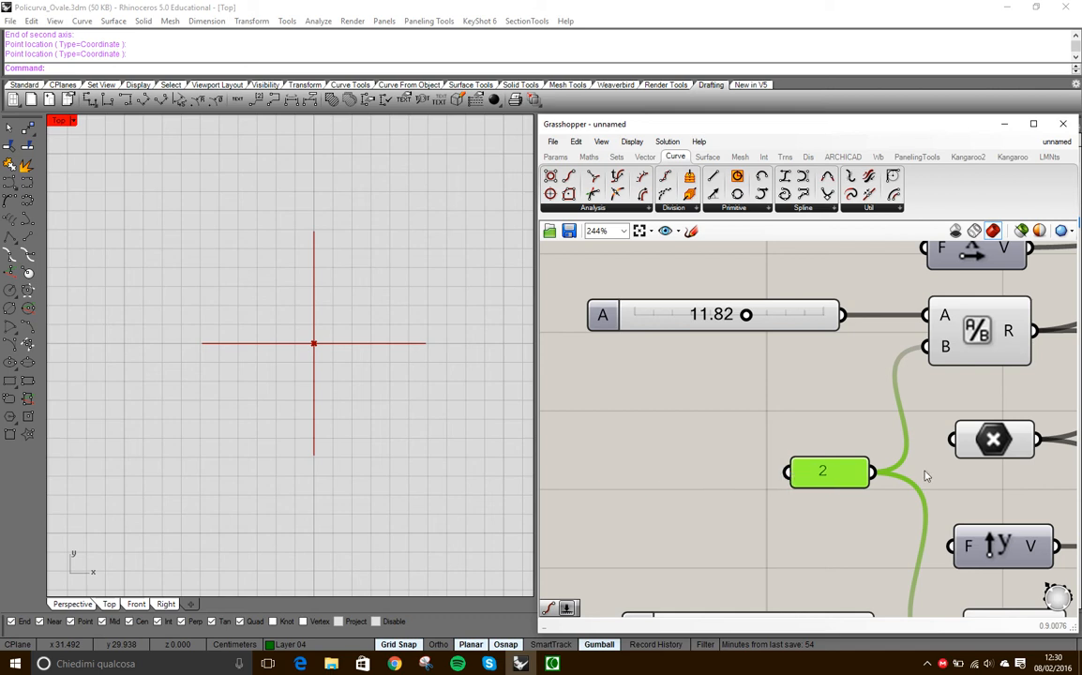
{"action": "left_click_drag", "start_coordinate": [1008, 449], "coordinate": [666, 454]}
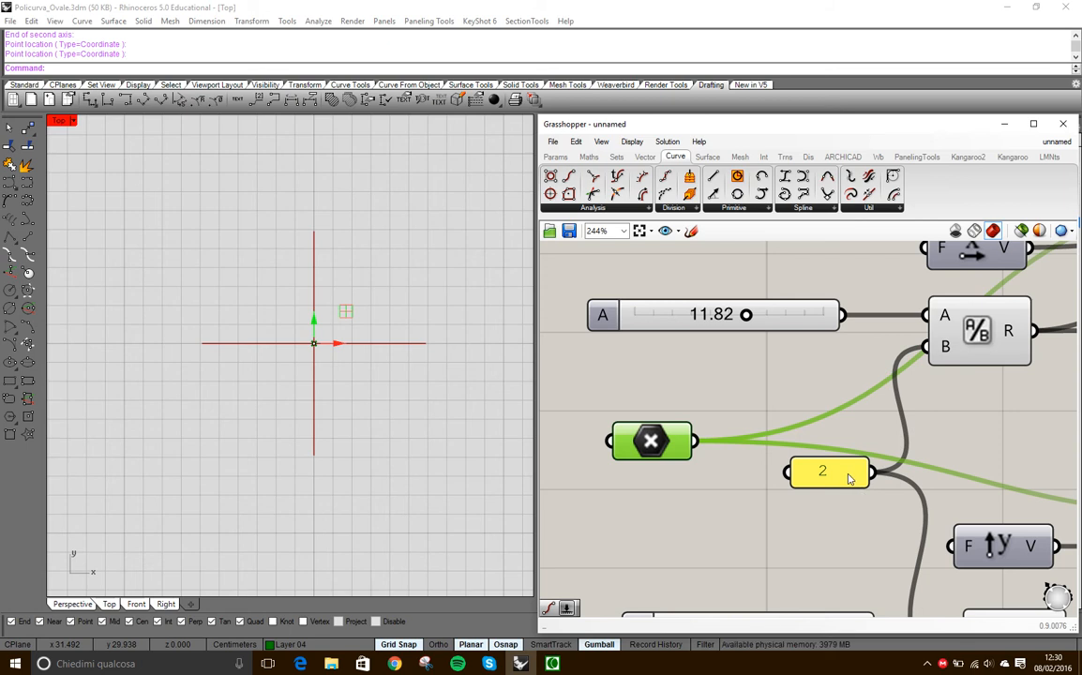
{"action": "left_click_drag", "start_coordinate": [850, 474], "coordinate": [821, 550]}
- Stack the two length sliders together beneath the lower Division component, with the horizontal axis slider above
{"action": "right_click_drag", "start_coordinate": [771, 441], "coordinate": [802, 415]}
{"action": "scroll", "coordinate": [794, 350], "scroll_direction": "down", "scroll_amount": 2}
{"action": "right_click_drag", "start_coordinate": [835, 559], "coordinate": [823, 492]}
{"action": "left_click_drag", "start_coordinate": [823, 474], "coordinate": [796, 585]}
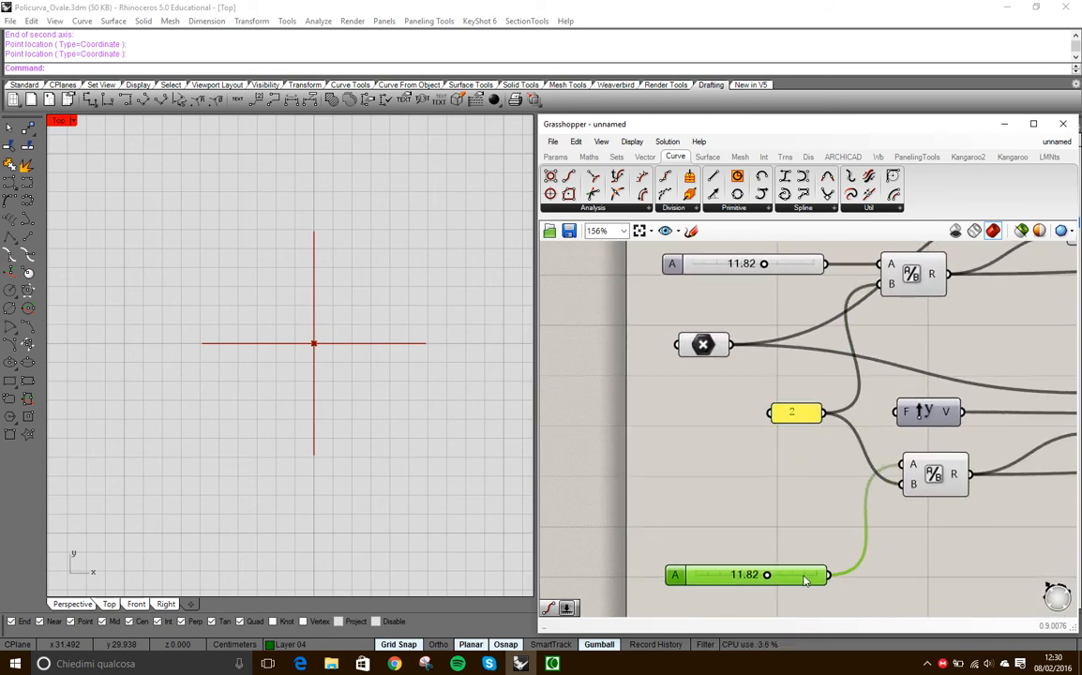
{"action": "scroll", "coordinate": [817, 489], "scroll_direction": "down", "scroll_amount": 1}
{"action": "scroll", "coordinate": [816, 488], "scroll_direction": "down", "scroll_amount": 1}
{"action": "left_click_drag", "start_coordinate": [802, 338], "coordinate": [804, 512]}
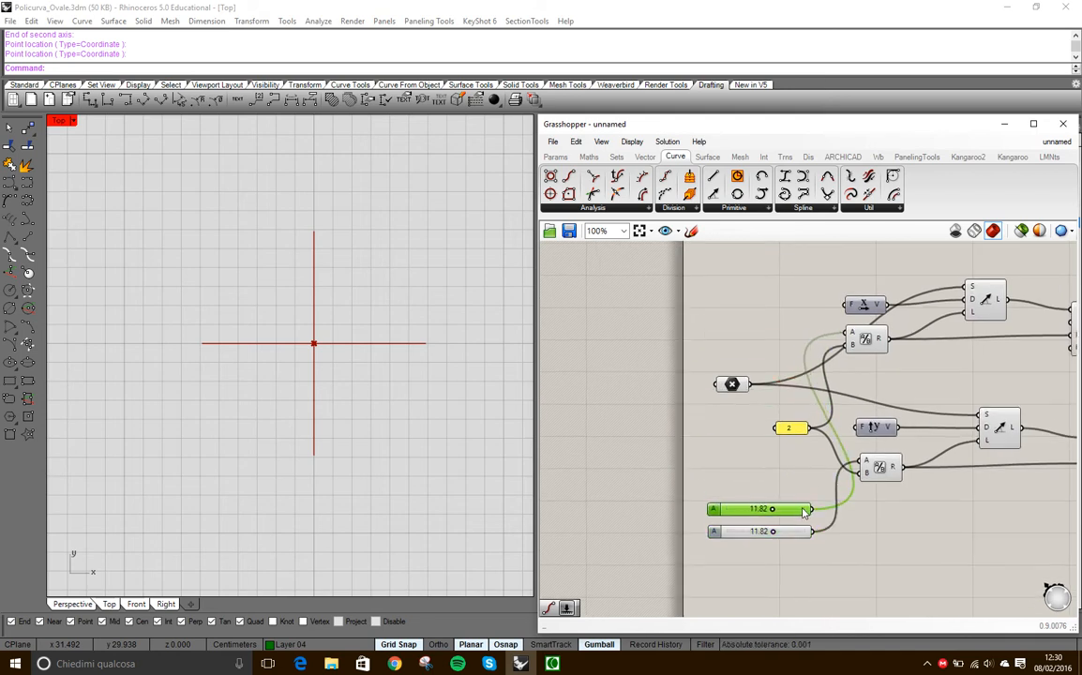
{"action": "left_click", "coordinate": [768, 561]}
- Rename the slider controlling the horizontal axis as M_axis
{"action": "scroll", "coordinate": [760, 549], "scroll_direction": "up", "scroll_amount": 3}
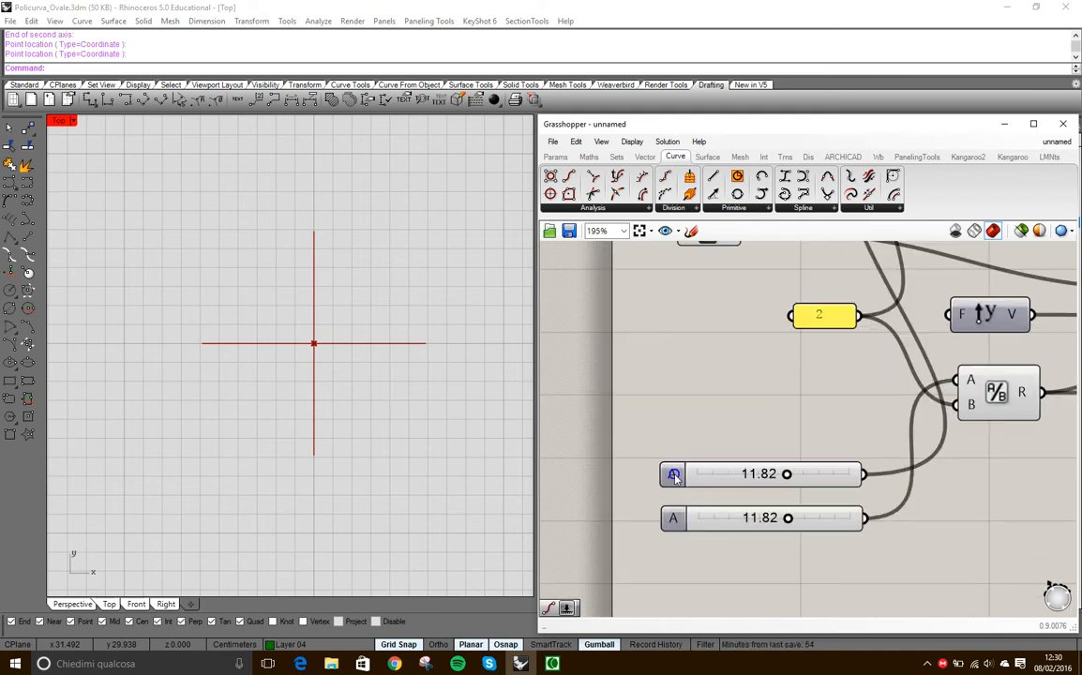
{"action": "right_click", "coordinate": [674, 477]}
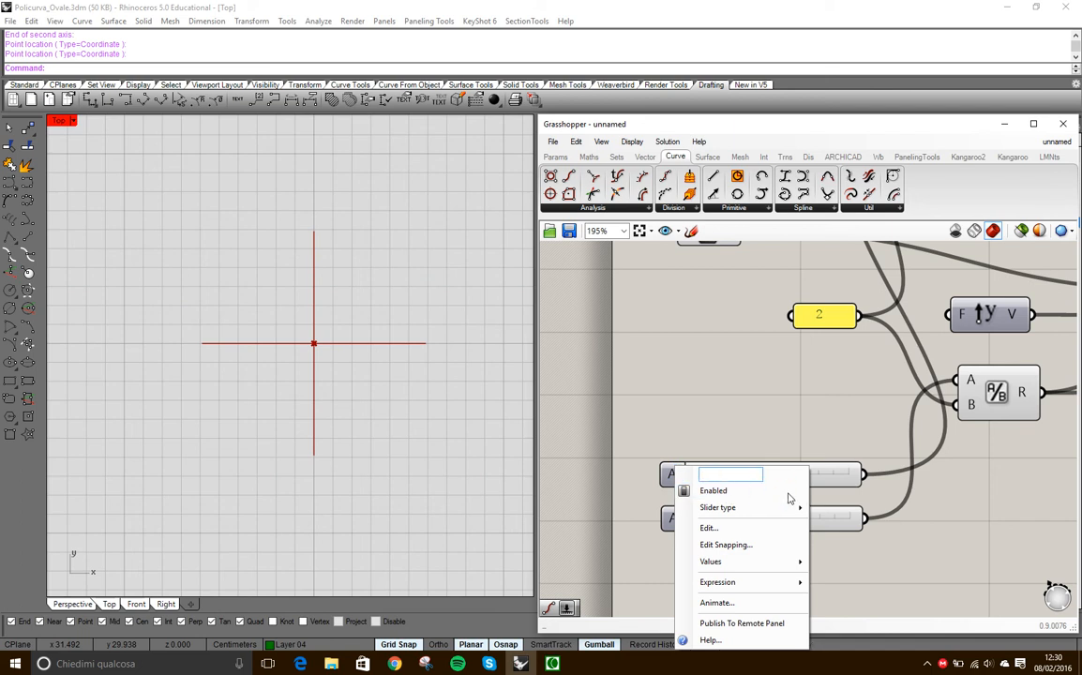
{"action": "type", "text": "M_axis"}
{"action": "key", "text": "Return"}
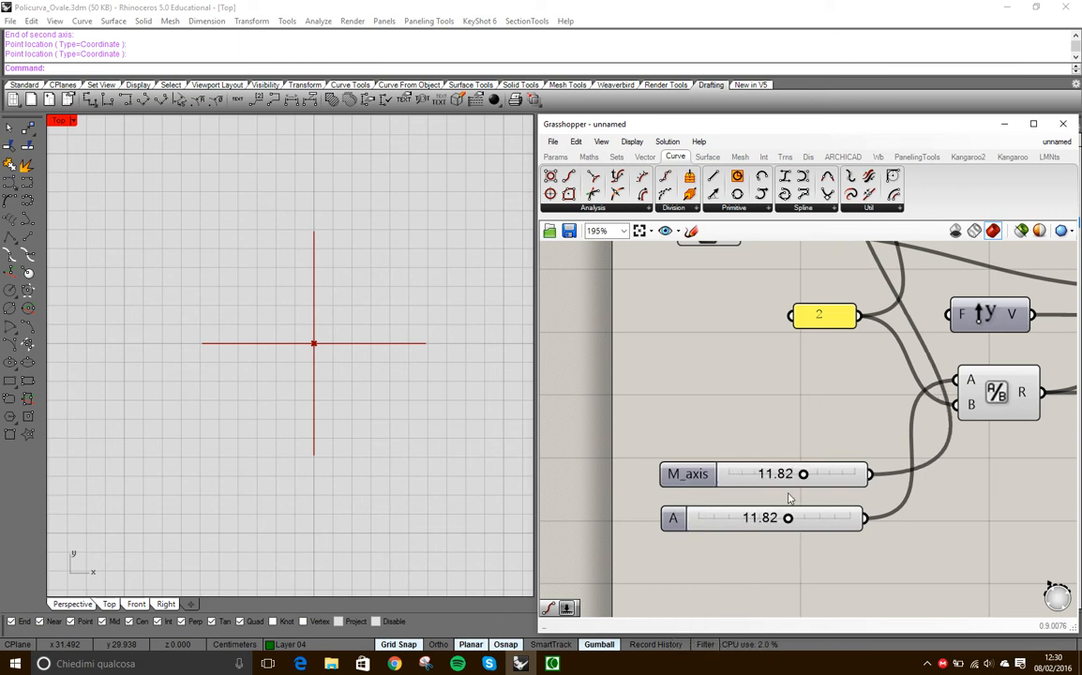
- Rename the slider controlling the vertical axis as m_axis
{"action": "right_click", "coordinate": [672, 519]}
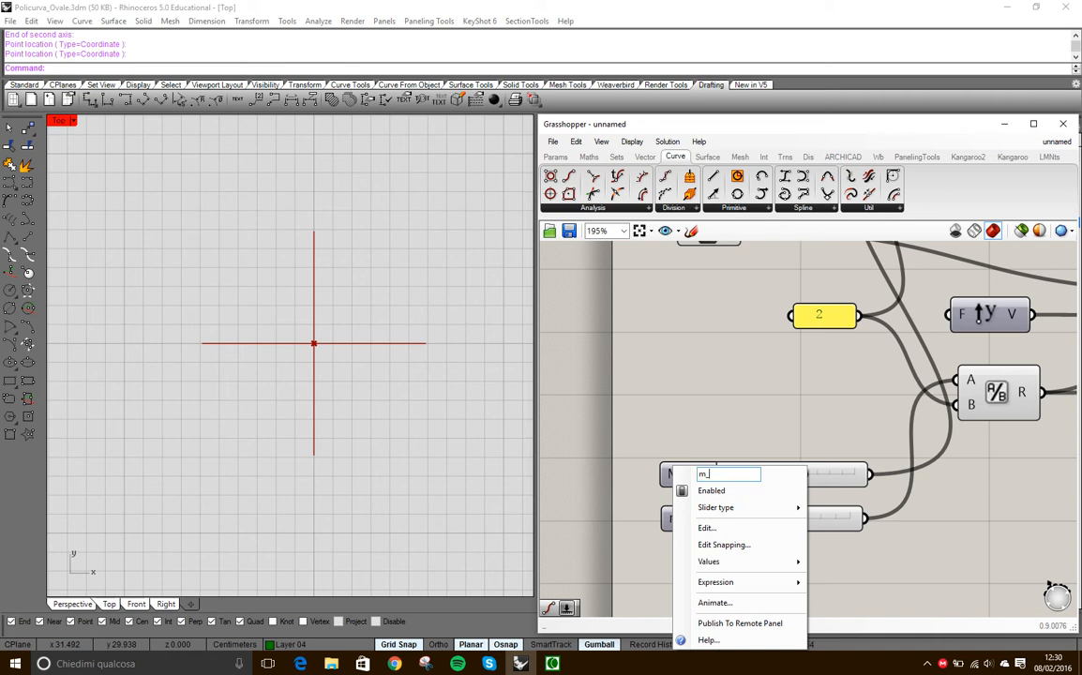
{"action": "type", "text": "m_axis"}
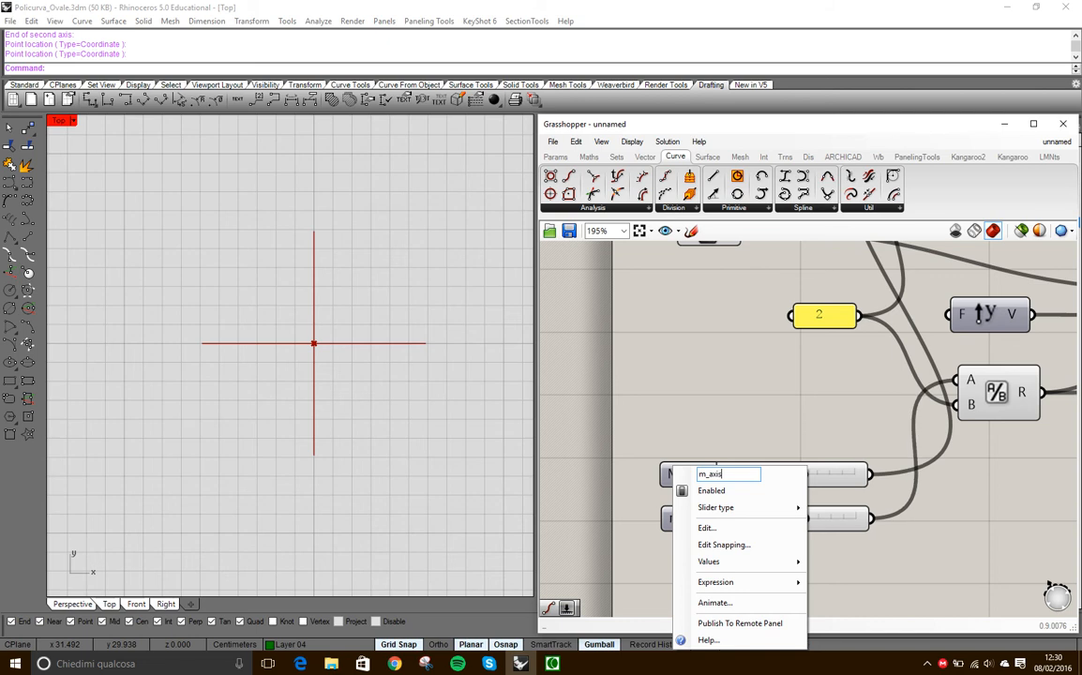
{"action": "key", "text": "Return"}
{"action": "scroll", "coordinate": [802, 474], "scroll_direction": "down", "scroll_amount": 4}
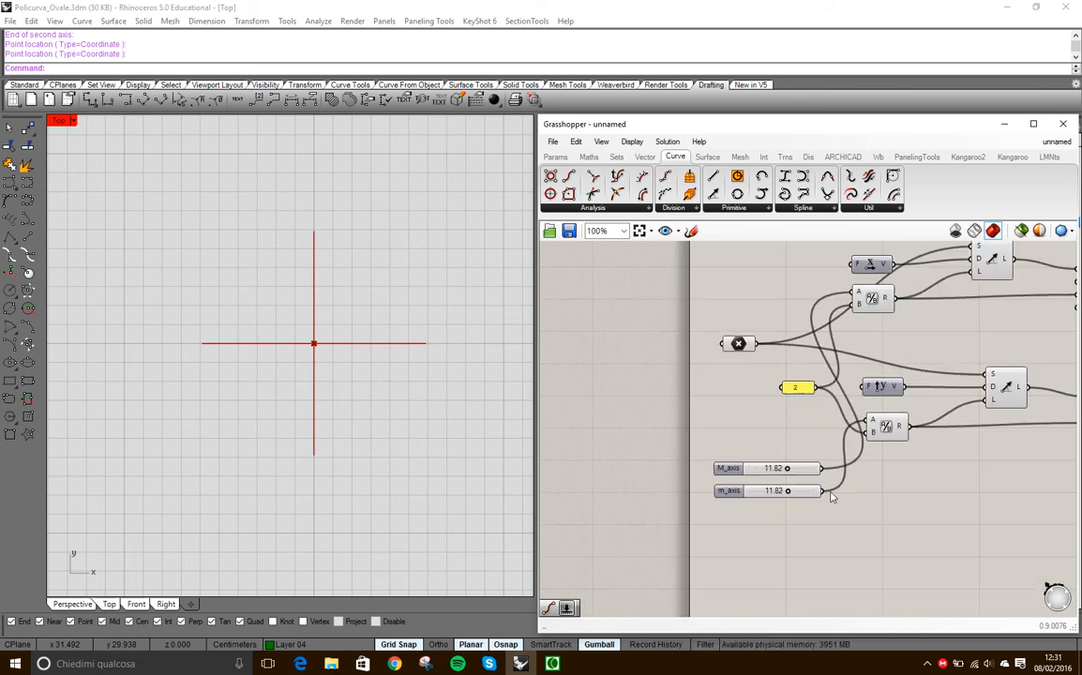
- Set the m_axis slider to 2.61 and the M_axis slider to 5.81
{"action": "scroll", "coordinate": [795, 493], "scroll_direction": "up", "scroll_amount": 3}
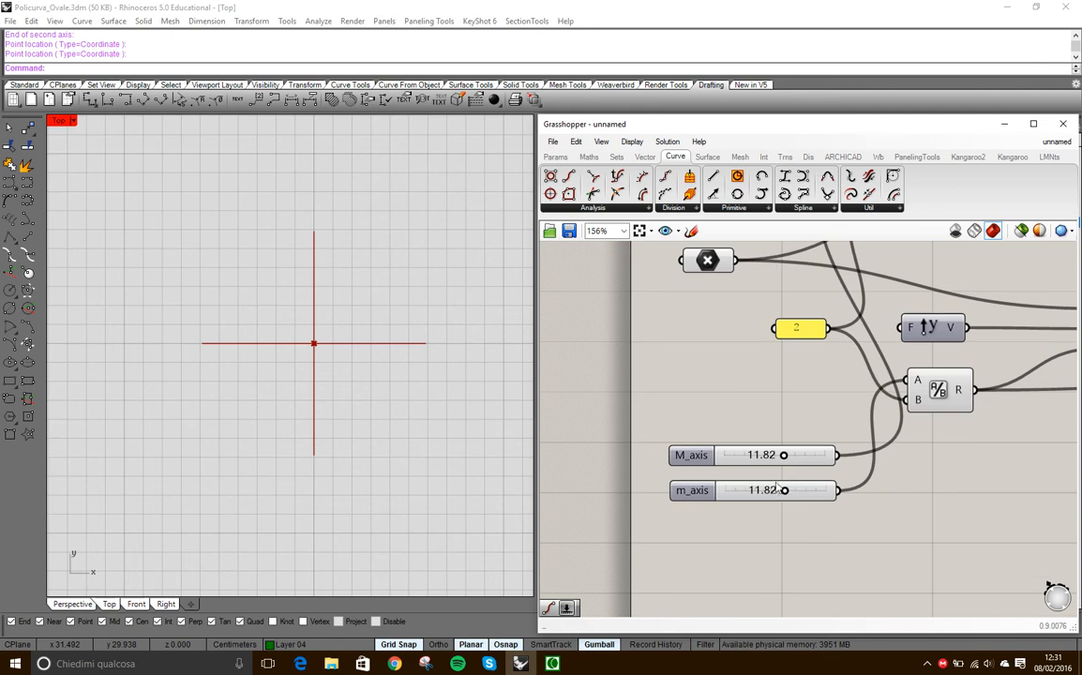
{"action": "left_click_drag", "start_coordinate": [786, 491], "coordinate": [742, 490]}
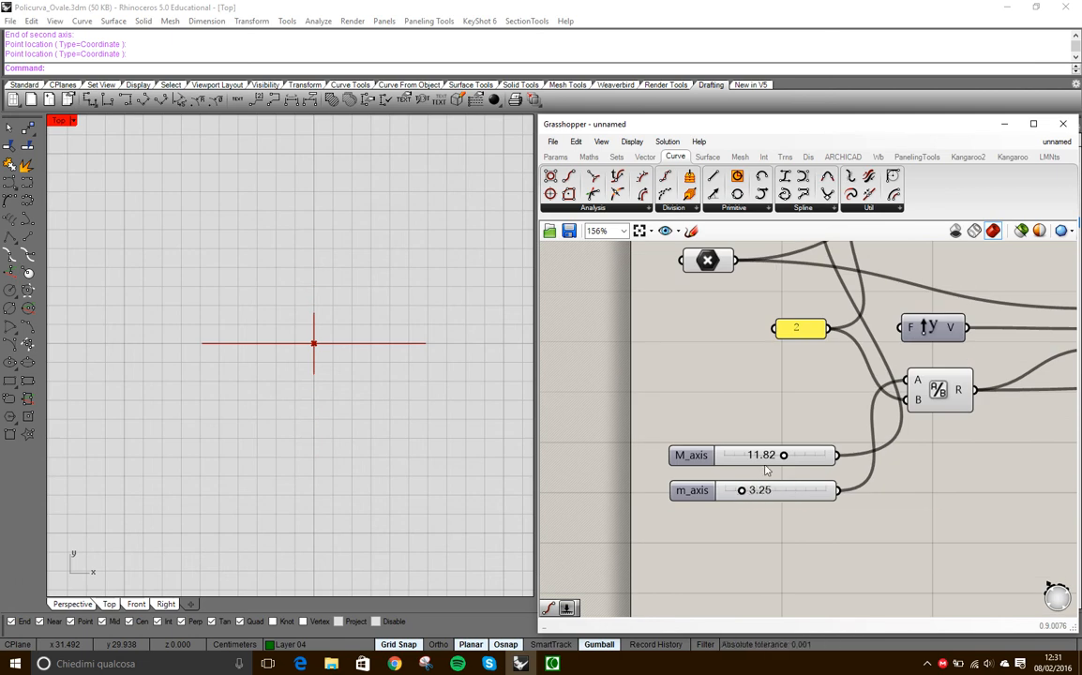
{"action": "left_click_drag", "start_coordinate": [785, 457], "coordinate": [739, 493]}
{"action": "left_click", "coordinate": [324, 359]}
{"action": "scroll", "coordinate": [412, 392], "scroll_direction": "up", "scroll_amount": 5}
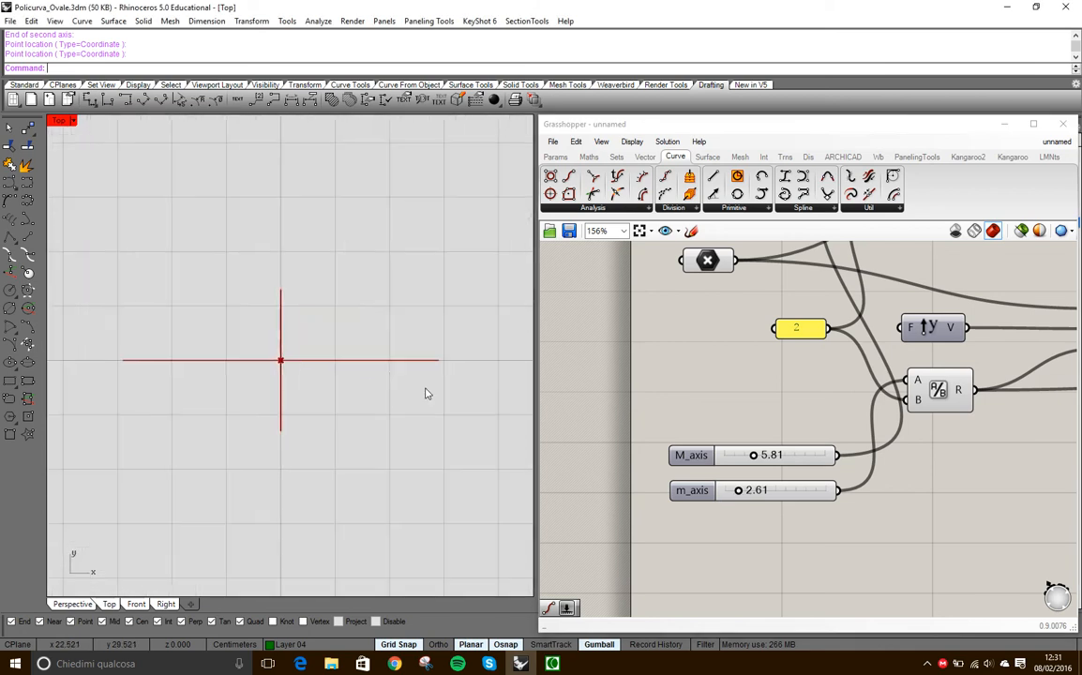
- Set the M_axis slider to 9.90 and the m_axis slider to 6.19
{"action": "left_click_drag", "start_coordinate": [755, 454], "coordinate": [756, 490]}
{"action": "left_click", "coordinate": [415, 433]}
{"action": "scroll", "coordinate": [404, 431], "scroll_direction": "down", "scroll_amount": 4}
{"action": "scroll", "coordinate": [394, 431], "scroll_direction": "up", "scroll_amount": 2}
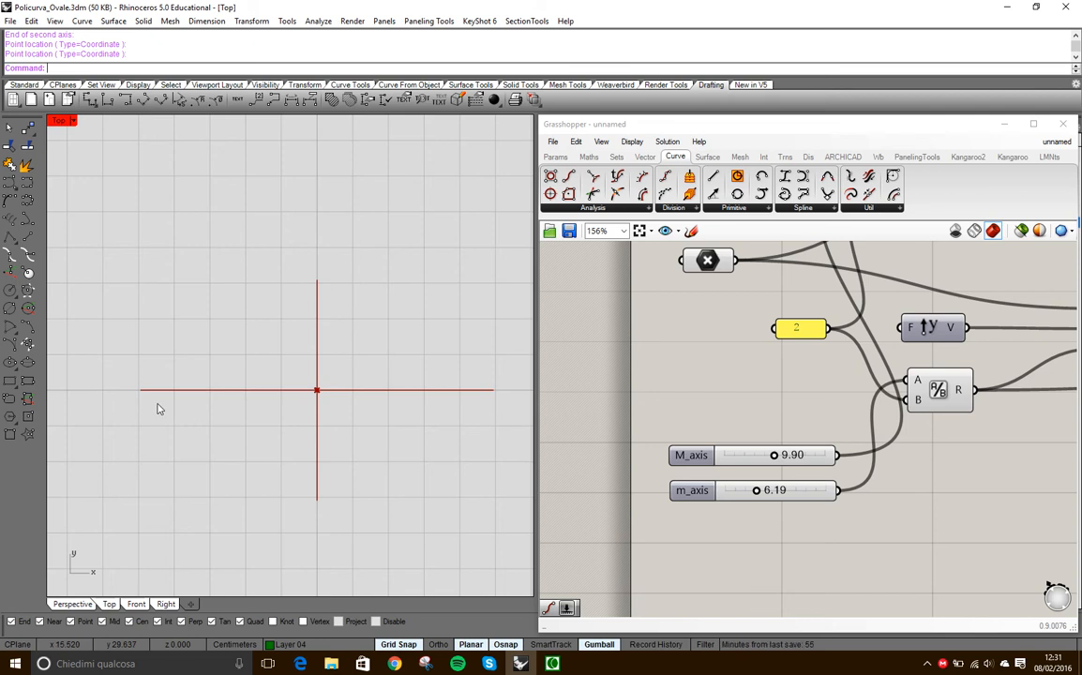
- Examine the reference oval in the Top viewport, focusing on its axes and the construction lines at the major axis end
{"action": "scroll", "coordinate": [238, 419], "scroll_direction": "down", "scroll_amount": 4}
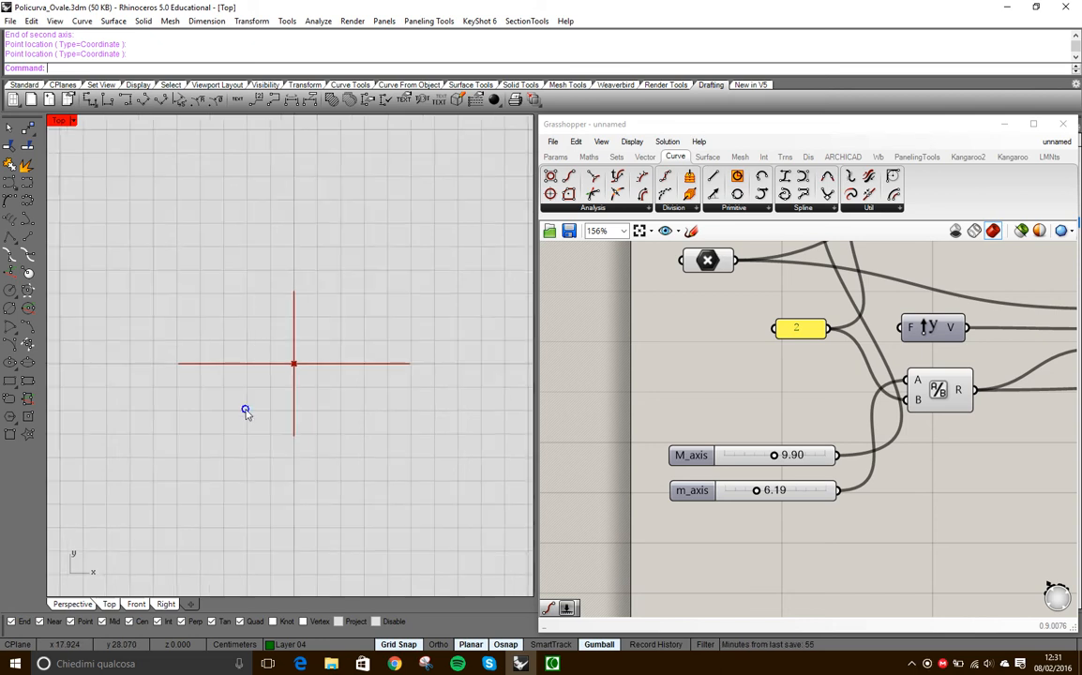
{"action": "scroll", "coordinate": [286, 417], "scroll_direction": "up", "scroll_amount": 4}
{"action": "scroll", "coordinate": [286, 416], "scroll_direction": "up", "scroll_amount": 3}
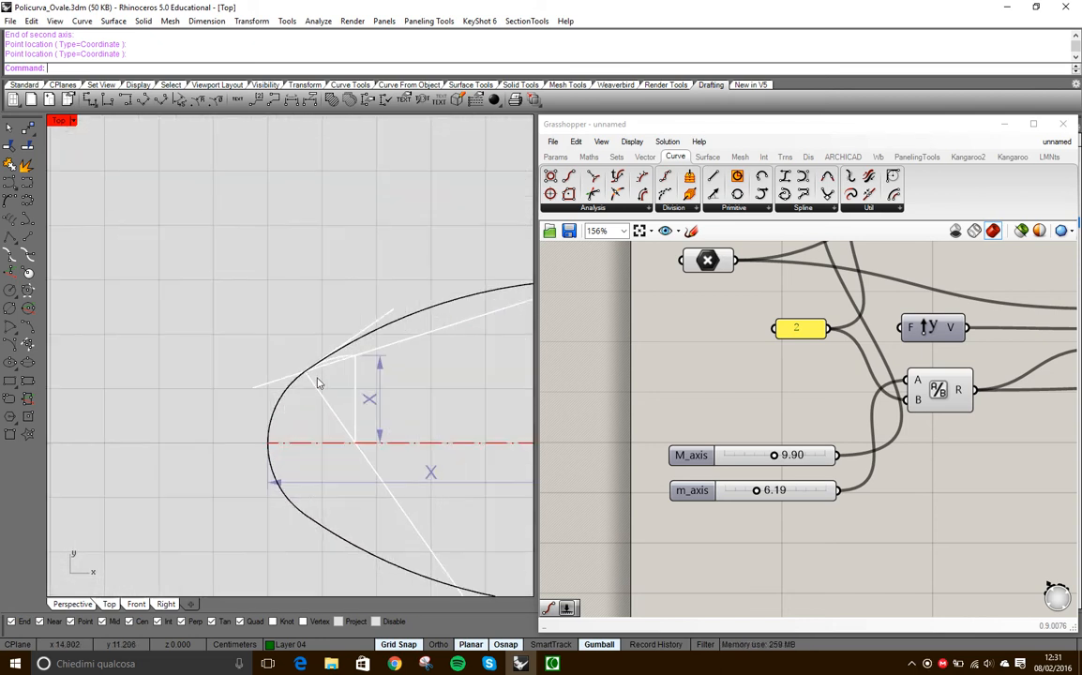
{"action": "scroll", "coordinate": [234, 416], "scroll_direction": "down", "scroll_amount": 6}
{"action": "right_click_drag", "start_coordinate": [351, 390], "coordinate": [301, 402]}
{"action": "right_click_drag", "start_coordinate": [393, 444], "coordinate": [323, 388]}
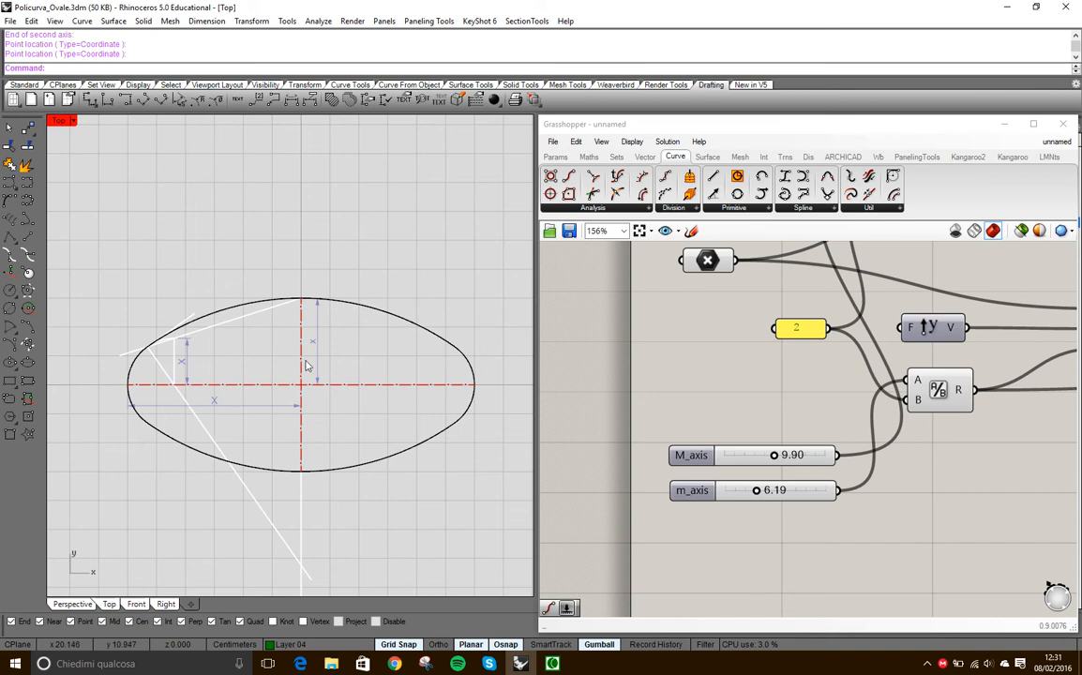
{"action": "scroll", "coordinate": [177, 366], "scroll_direction": "up", "scroll_amount": 6}
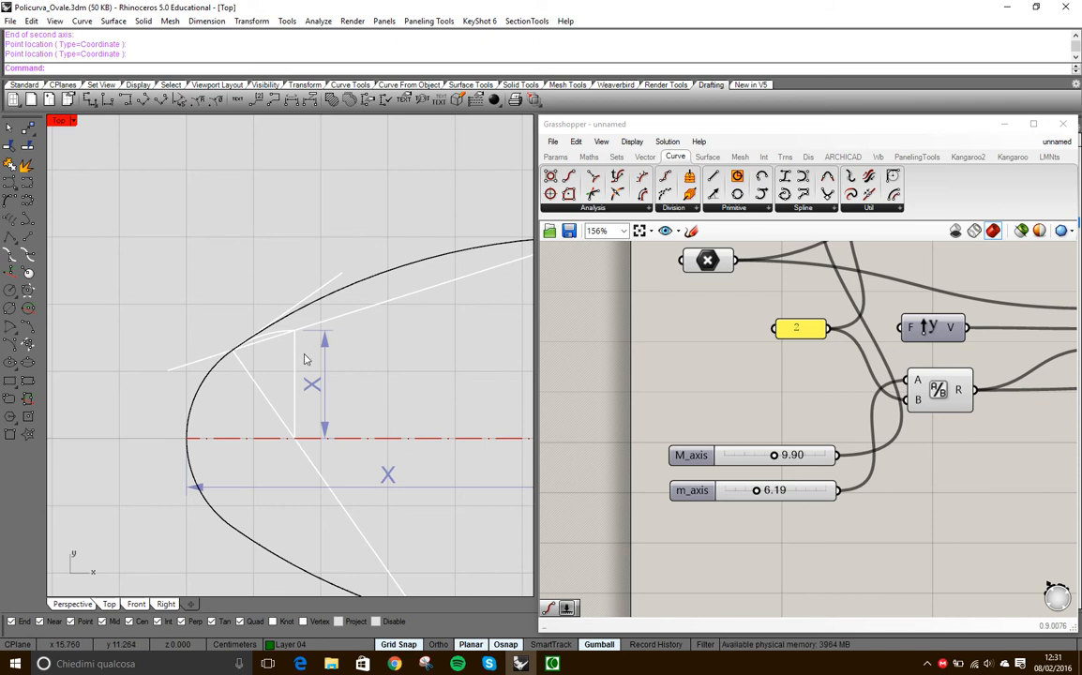
{"action": "scroll", "coordinate": [242, 436], "scroll_direction": "down", "scroll_amount": 12}
{"action": "right_click_drag", "start_coordinate": [301, 310], "coordinate": [292, 471]}
{"action": "scroll", "coordinate": [274, 248], "scroll_direction": "up", "scroll_amount": 4}
{"action": "right_click_drag", "start_coordinate": [275, 248], "coordinate": [265, 305]}
- Move the Extend Curve component of the vertical axis slightly lower on the canvas
{"action": "right_click_drag", "start_coordinate": [881, 459], "coordinate": [793, 471]}
{"action": "scroll", "coordinate": [788, 465], "scroll_direction": "down", "scroll_amount": 2}
{"action": "right_click_drag", "start_coordinate": [879, 431], "coordinate": [688, 434]}
{"action": "scroll", "coordinate": [884, 441], "scroll_direction": "up", "scroll_amount": 1}
{"action": "left_click", "coordinate": [855, 426]}
{"action": "left_click_drag", "start_coordinate": [855, 426], "coordinate": [832, 460]}
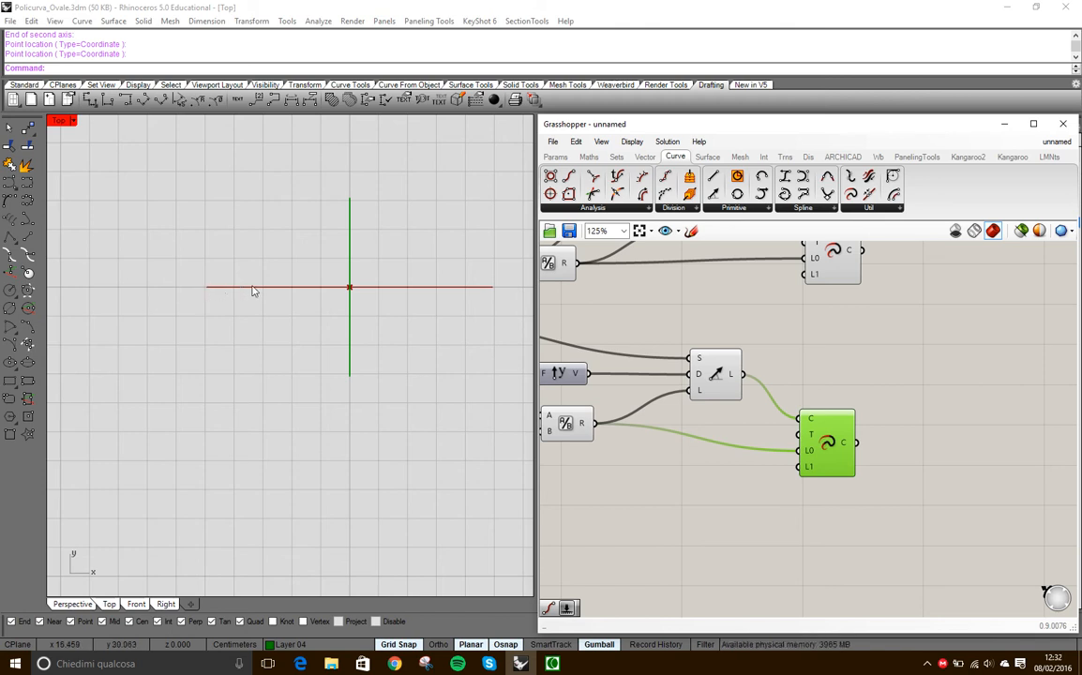
- Add an End Points component beside the vertical axis's Extend Curve and wire the extended curve into its C input
{"action": "scroll", "coordinate": [213, 295], "scroll_direction": "up", "scroll_amount": 3}
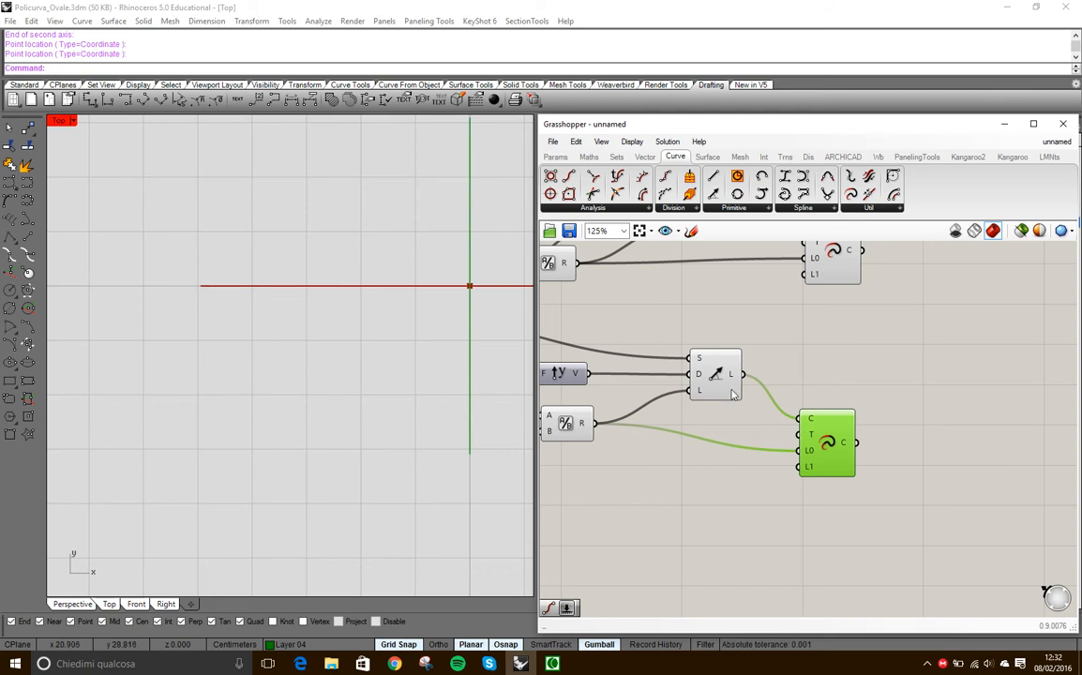
{"action": "double_click", "coordinate": [934, 401]}
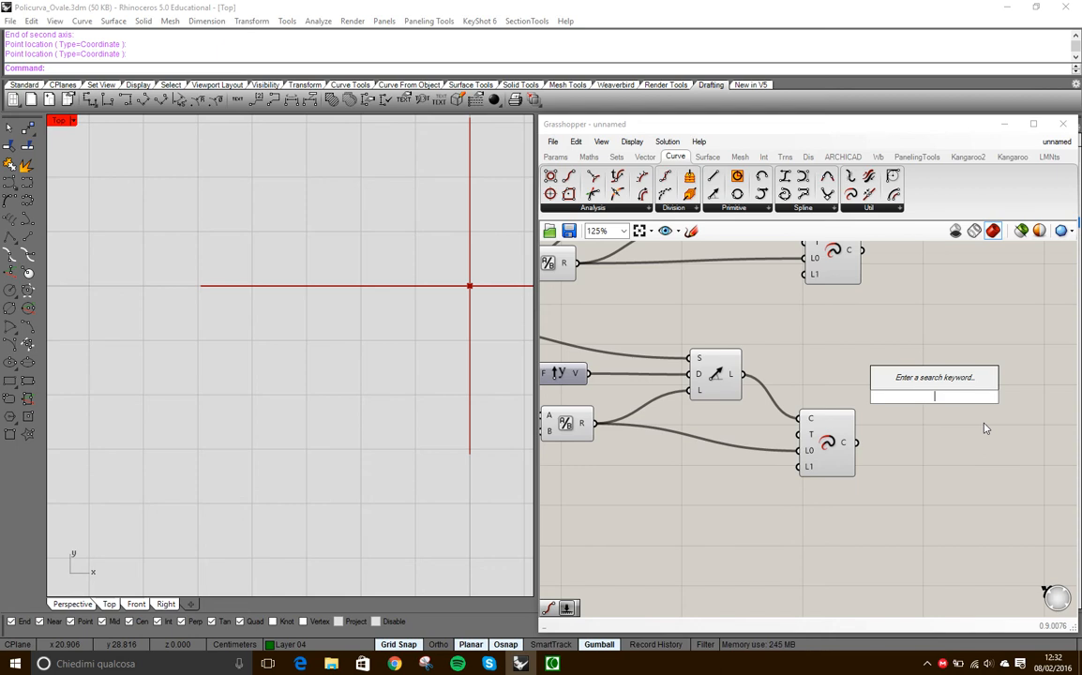
{"action": "type", "text": "end"}
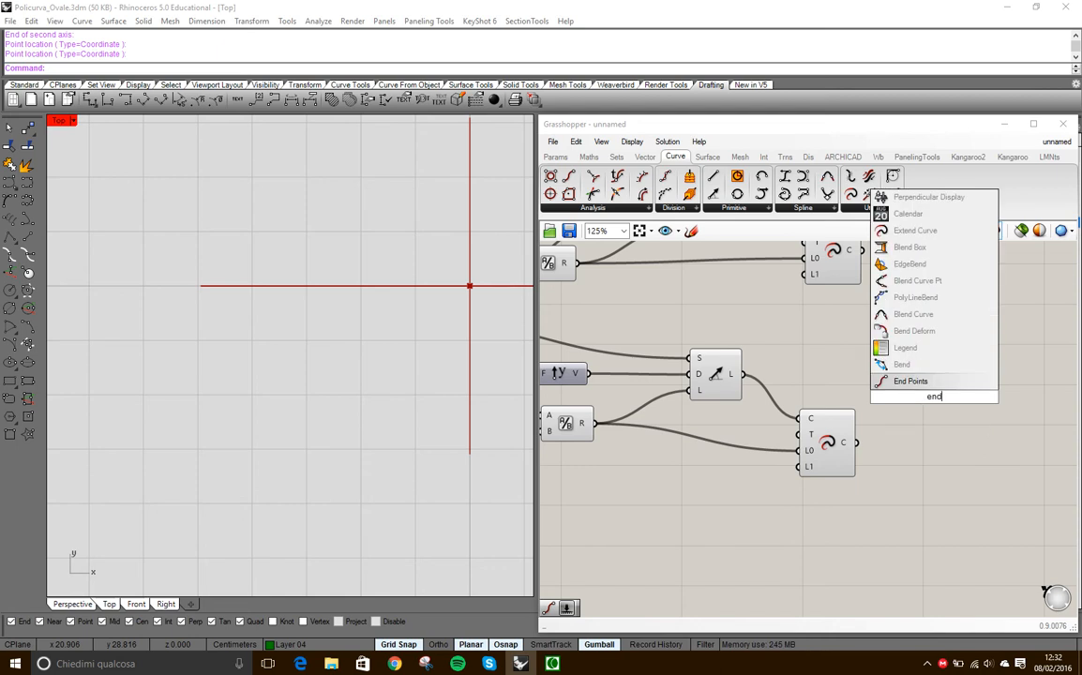
{"action": "key", "text": "Return"}
{"action": "left_click_drag", "start_coordinate": [928, 390], "coordinate": [933, 439]}
{"action": "left_click_drag", "start_coordinate": [857, 442], "coordinate": [915, 444]}
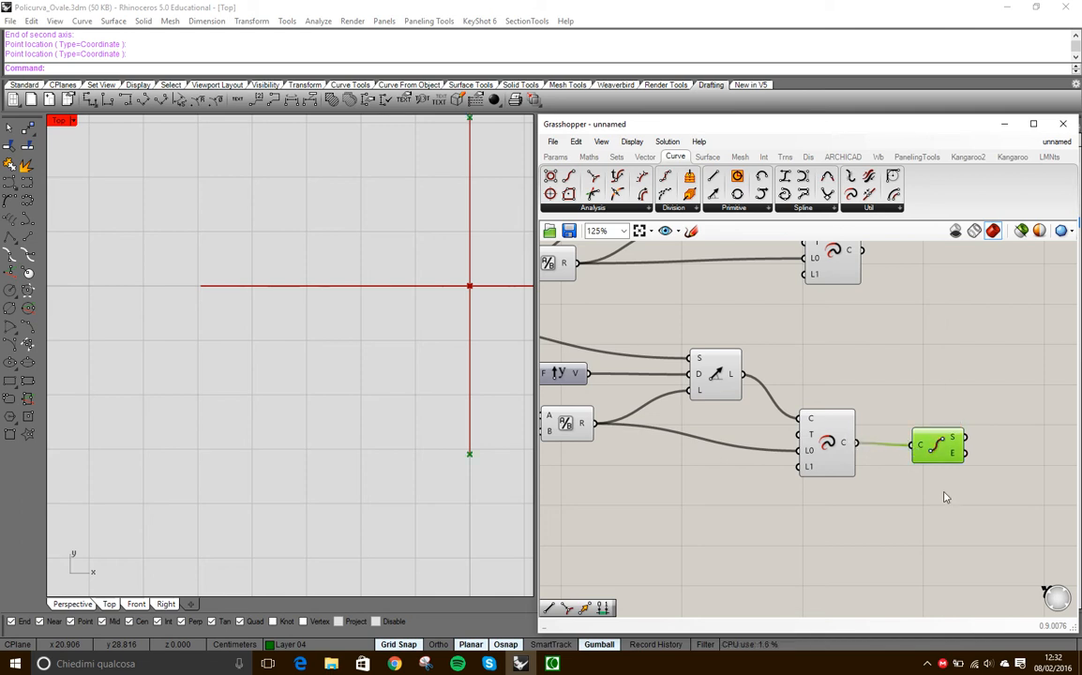
{"action": "scroll", "coordinate": [923, 474], "scroll_direction": "up", "scroll_amount": 5}
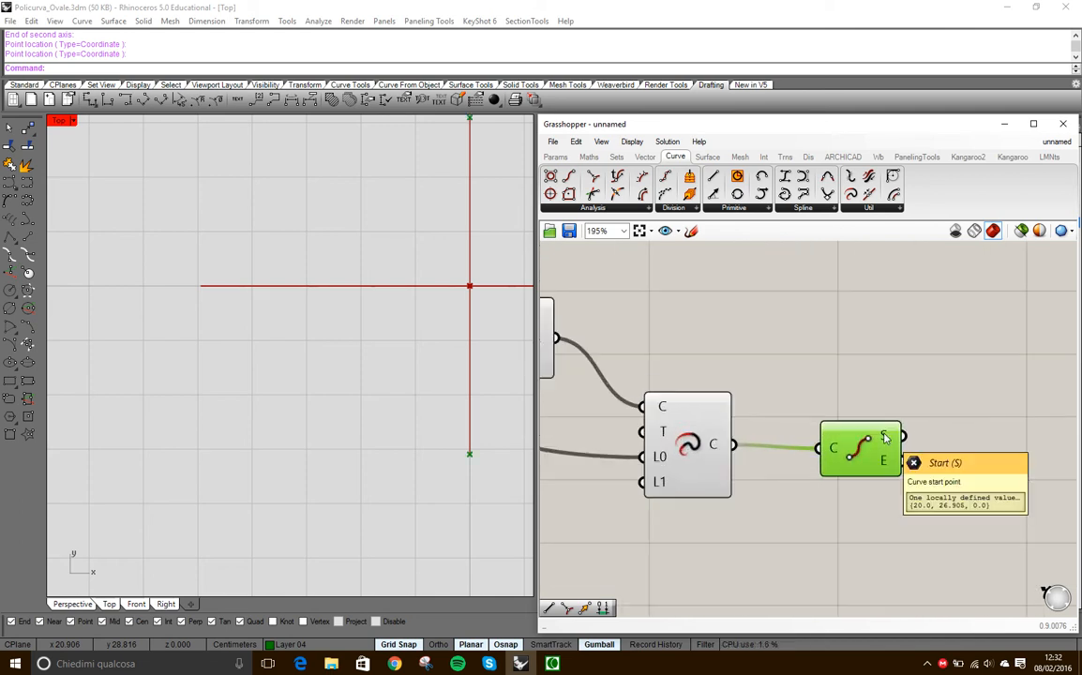
{"action": "left_click_drag", "start_coordinate": [859, 453], "coordinate": [851, 494]}
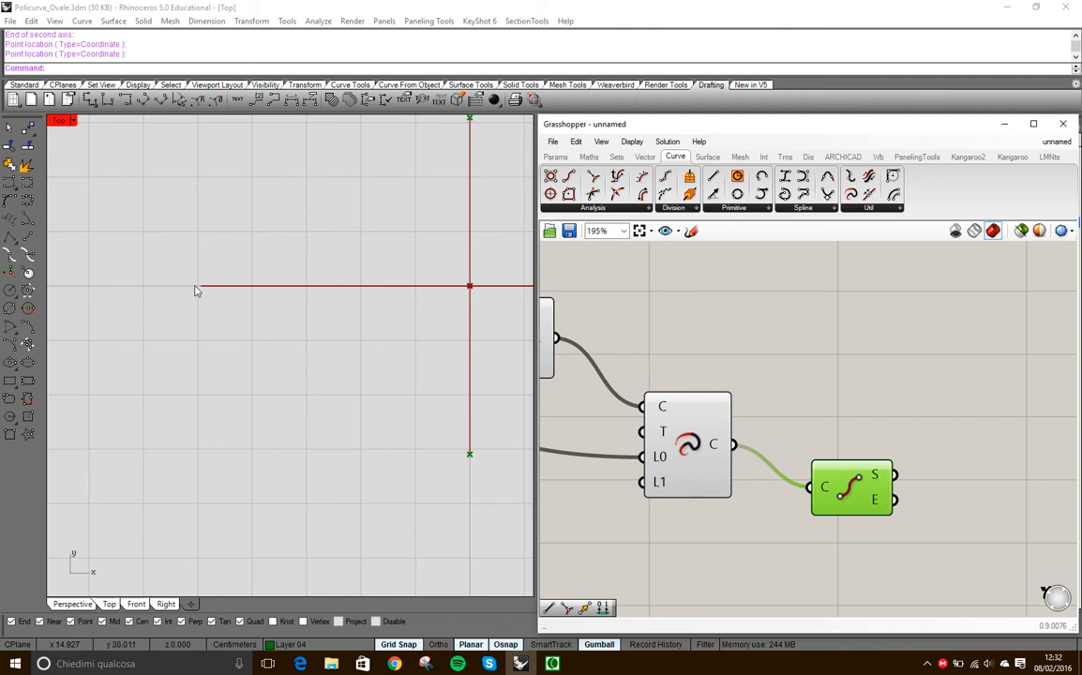
{"action": "left_click", "coordinate": [778, 310]}
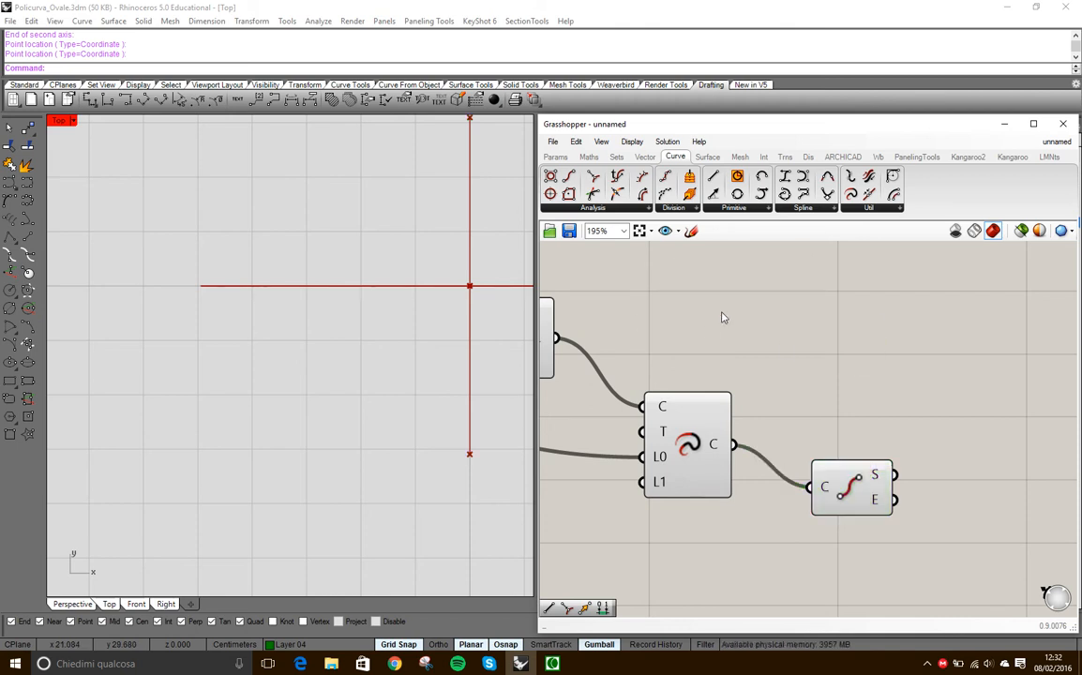
- Add a Move component above End Points and wire the Start output into its G input
{"action": "double_click", "coordinate": [766, 315]}
{"action": "type", "text": "mo"}
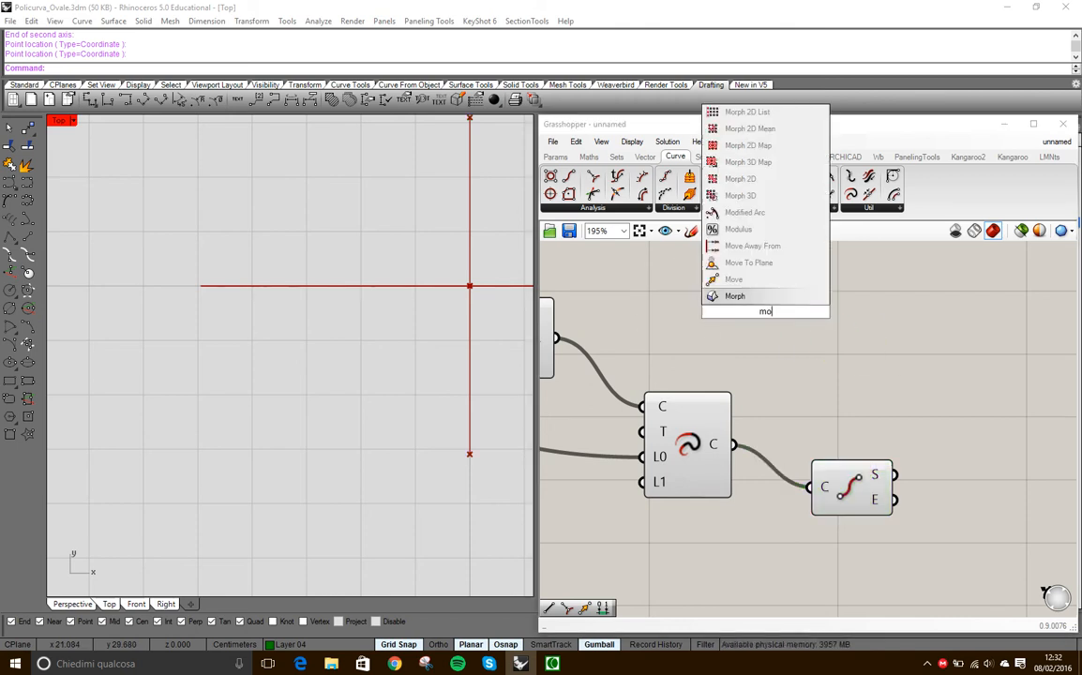
{"action": "type", "text": "ve"}
{"action": "key", "text": "Return"}
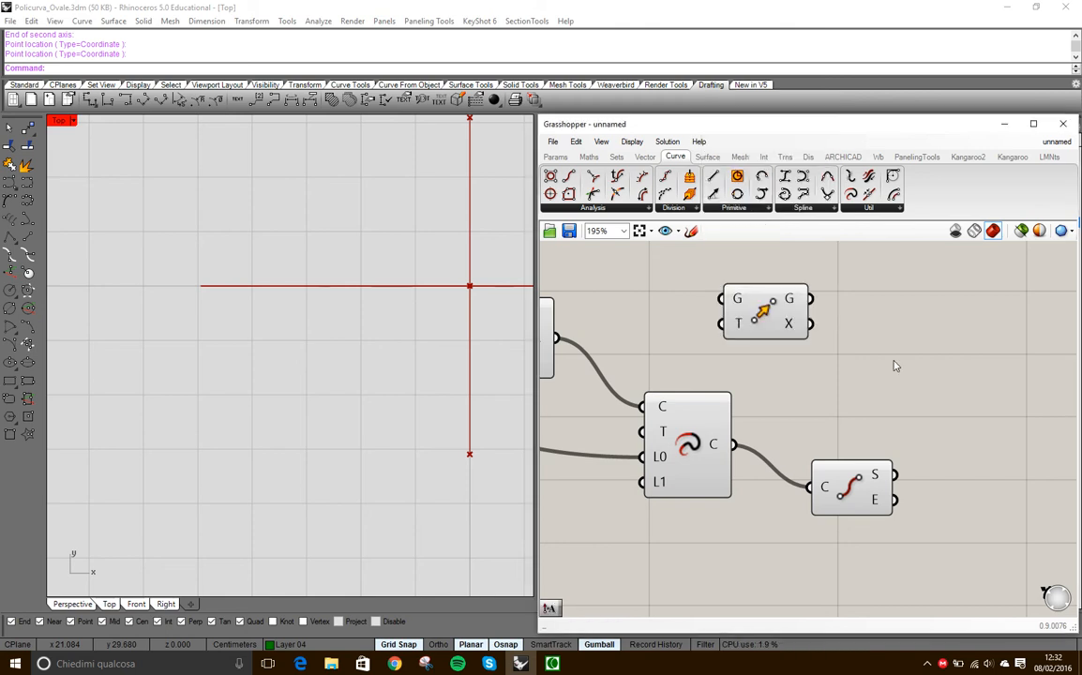
{"action": "left_click_drag", "start_coordinate": [767, 314], "coordinate": [896, 317]}
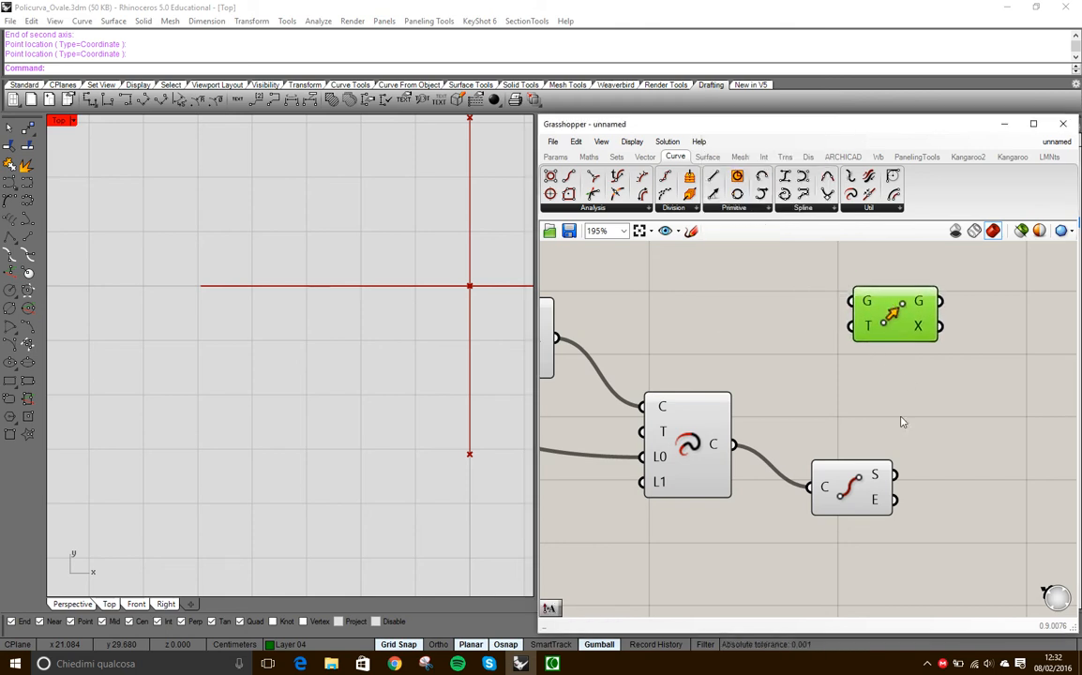
{"action": "left_click_drag", "start_coordinate": [896, 474], "coordinate": [840, 310]}
{"action": "scroll", "coordinate": [792, 336], "scroll_direction": "down", "scroll_amount": 2}
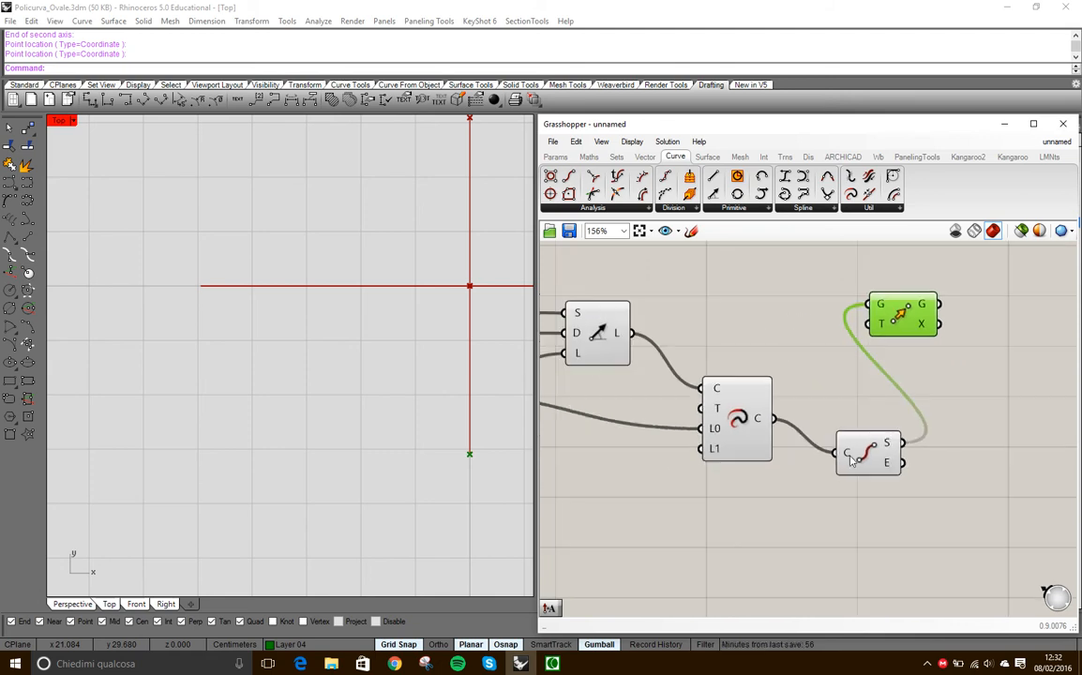
- Lower the End Points component slightly and shift the Move component further right
{"action": "left_click", "coordinate": [863, 483]}
{"action": "right_click_drag", "start_coordinate": [809, 359], "coordinate": [865, 359]}
{"action": "scroll", "coordinate": [865, 357], "scroll_direction": "down", "scroll_amount": 2}
{"action": "scroll", "coordinate": [898, 358], "scroll_direction": "up", "scroll_amount": 2}
{"action": "left_click", "coordinate": [932, 324]}
{"action": "left_click_drag", "start_coordinate": [931, 324], "coordinate": [975, 340]}
- Relocate End Points and Move beside the horizontal axis's Extend Curve, and feed End Points from that extended curve instead
{"action": "right_click_drag", "start_coordinate": [865, 391], "coordinate": [929, 385]}
{"action": "scroll", "coordinate": [929, 369], "scroll_direction": "down", "scroll_amount": 3}
{"action": "right_click_drag", "start_coordinate": [734, 369], "coordinate": [735, 368]}
{"action": "scroll", "coordinate": [730, 340], "scroll_direction": "up", "scroll_amount": 1}
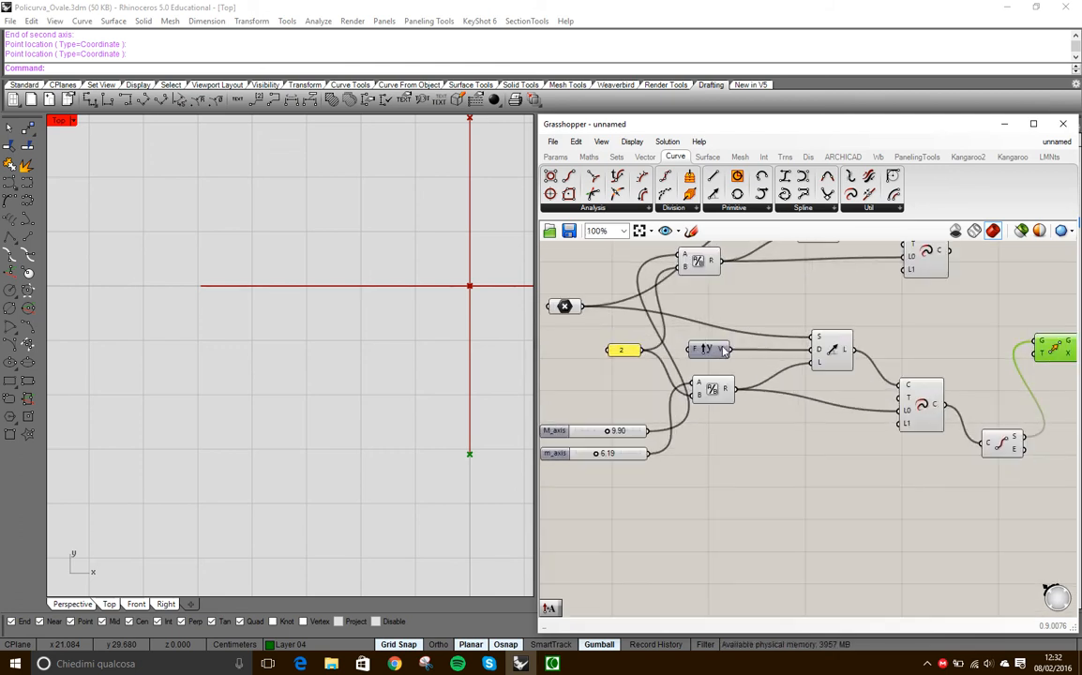
{"action": "right_click_drag", "start_coordinate": [768, 316], "coordinate": [703, 401]}
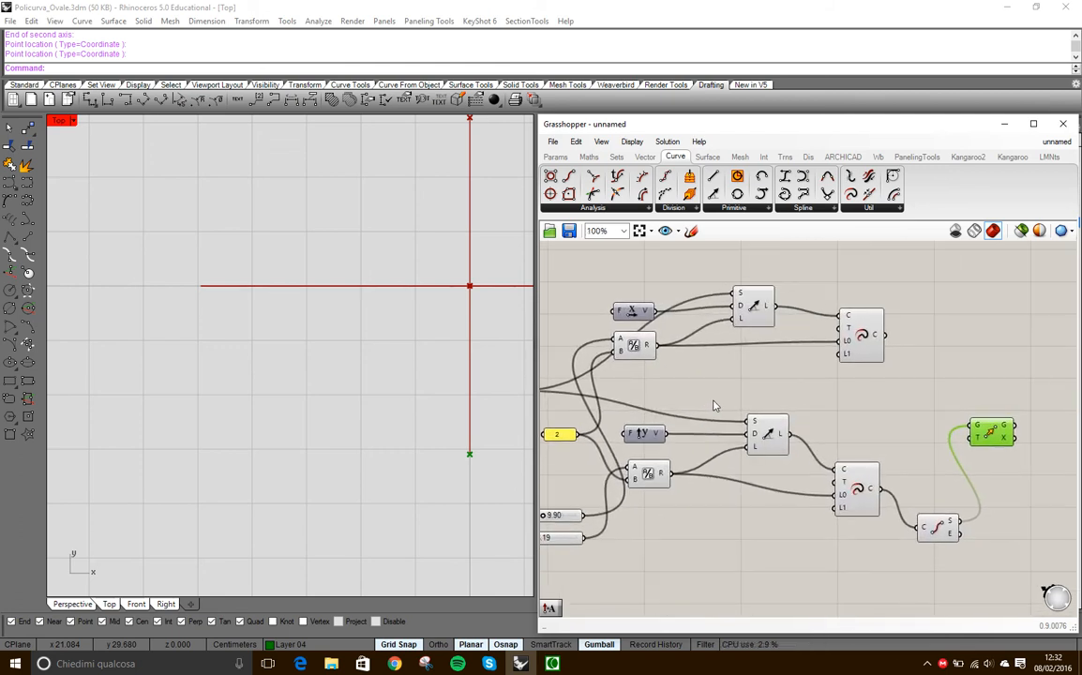
{"action": "left_click", "coordinate": [886, 335]}
{"action": "left_click_drag", "start_coordinate": [890, 340], "coordinate": [933, 351]}
{"action": "left_click_drag", "start_coordinate": [990, 433], "coordinate": [1009, 318]}
{"action": "left_click", "coordinate": [1009, 409]}
- Raise the Unit X component above its Line SDL and shift the upper Division component left
{"action": "right_click_drag", "start_coordinate": [806, 414], "coordinate": [859, 409]}
{"action": "scroll", "coordinate": [724, 334], "scroll_direction": "up", "scroll_amount": 1}
{"action": "right_click_drag", "start_coordinate": [722, 334], "coordinate": [713, 444]}
{"action": "left_click_drag", "start_coordinate": [671, 412], "coordinate": [694, 327]}
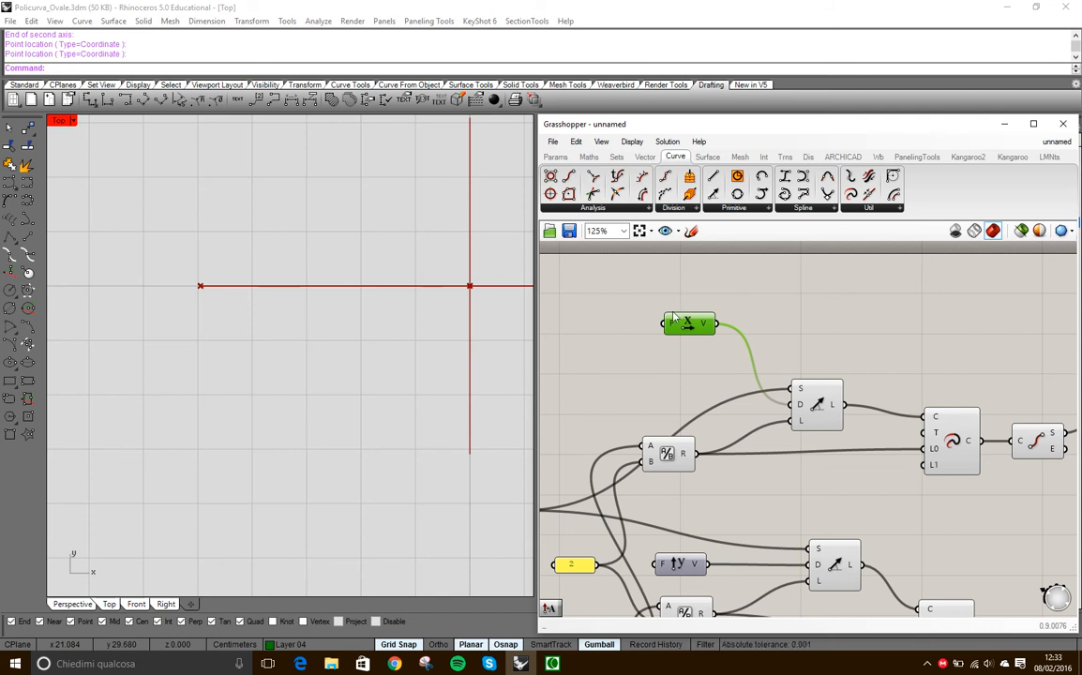
{"action": "right_click_drag", "start_coordinate": [683, 448], "coordinate": [705, 392]}
{"action": "left_click_drag", "start_coordinate": [702, 407], "coordinate": [658, 414]}
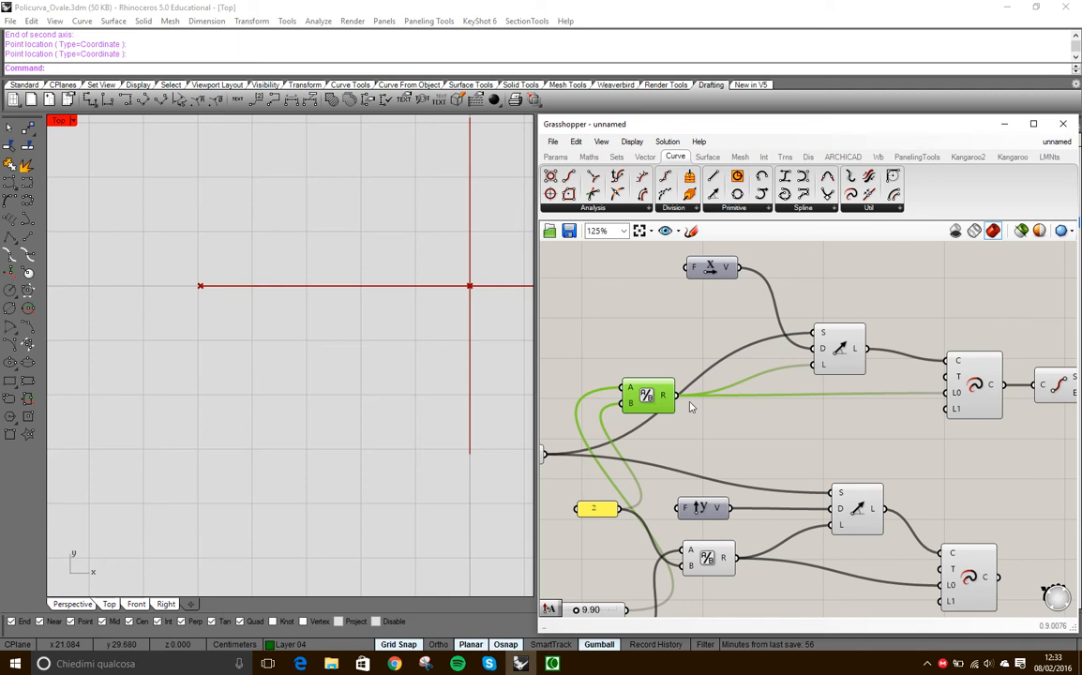
- Add an Amplitude component right of Unit X and wire the Unit X vector into its V input
{"action": "right_click_drag", "start_coordinate": [920, 280], "coordinate": [834, 350]}
{"action": "double_click", "coordinate": [834, 350]}
{"action": "type", "text": "am"}
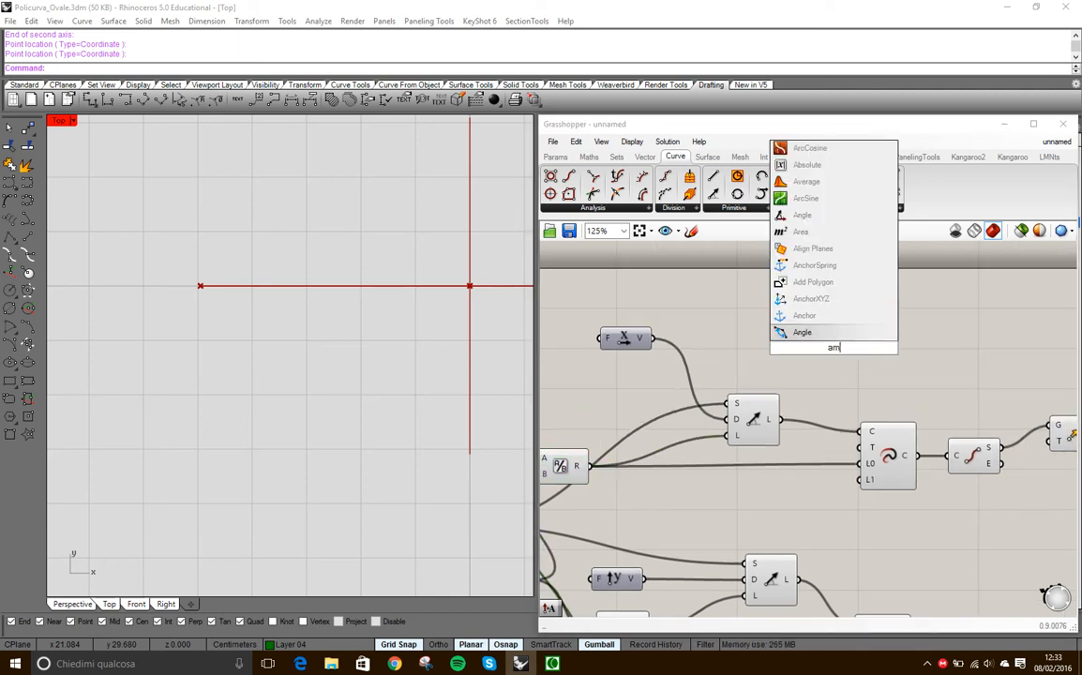
{"action": "type", "text": "plitu"}
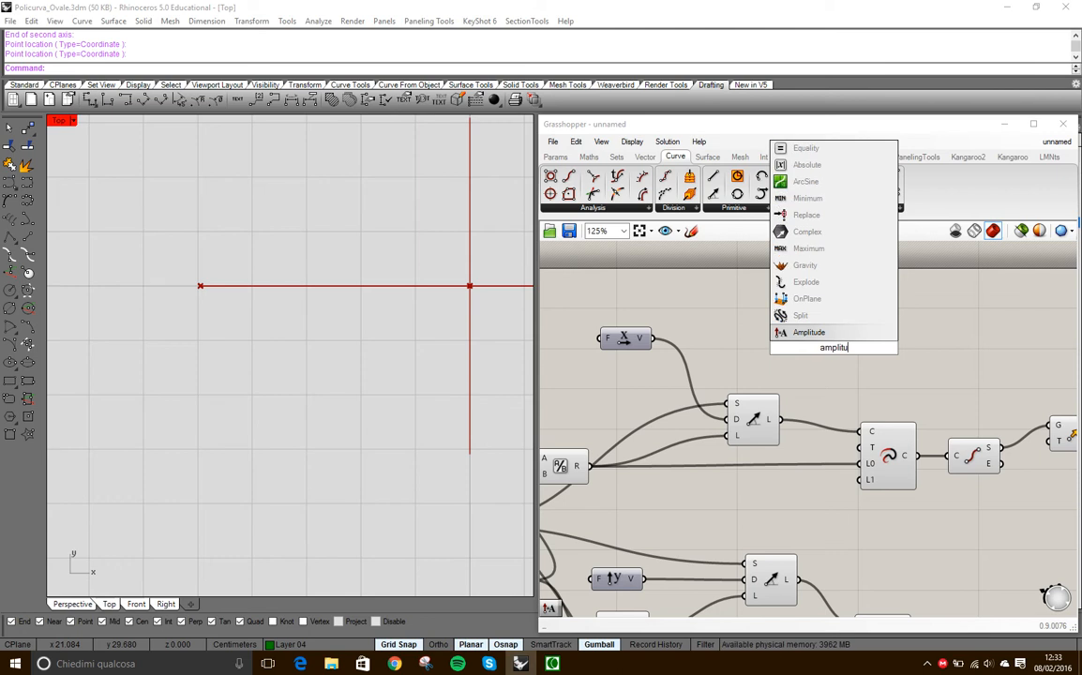
{"action": "key", "text": "Return"}
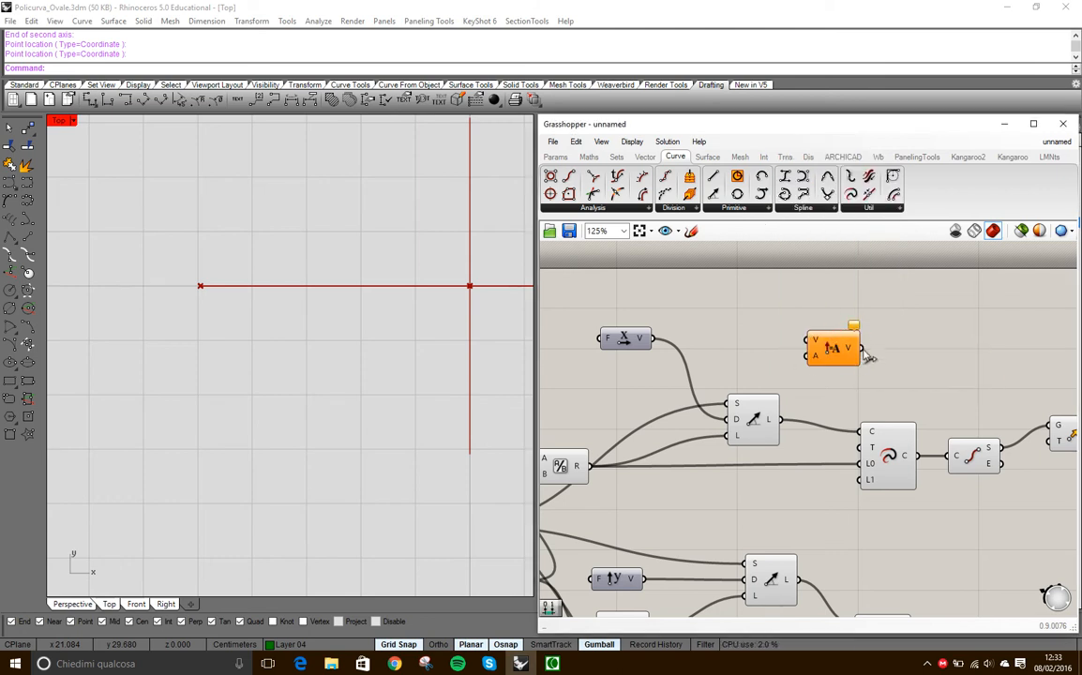
{"action": "left_click_drag", "start_coordinate": [659, 343], "coordinate": [810, 341]}
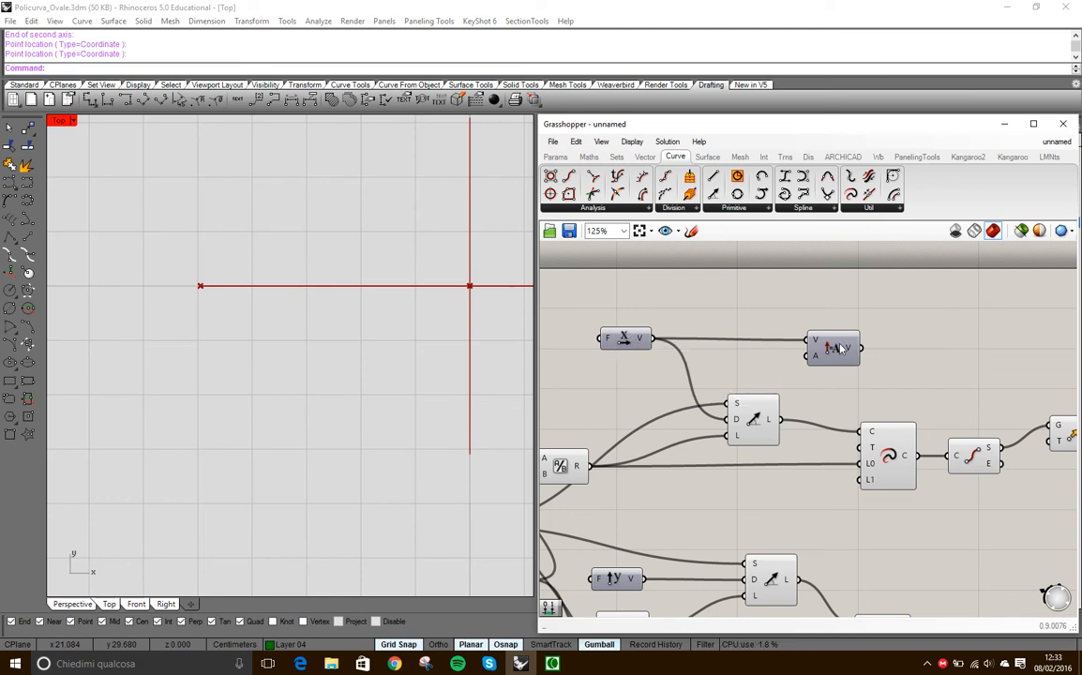
- Locate the Amplitude component in the list of vector components
{"action": "left_click", "coordinate": [645, 157]}
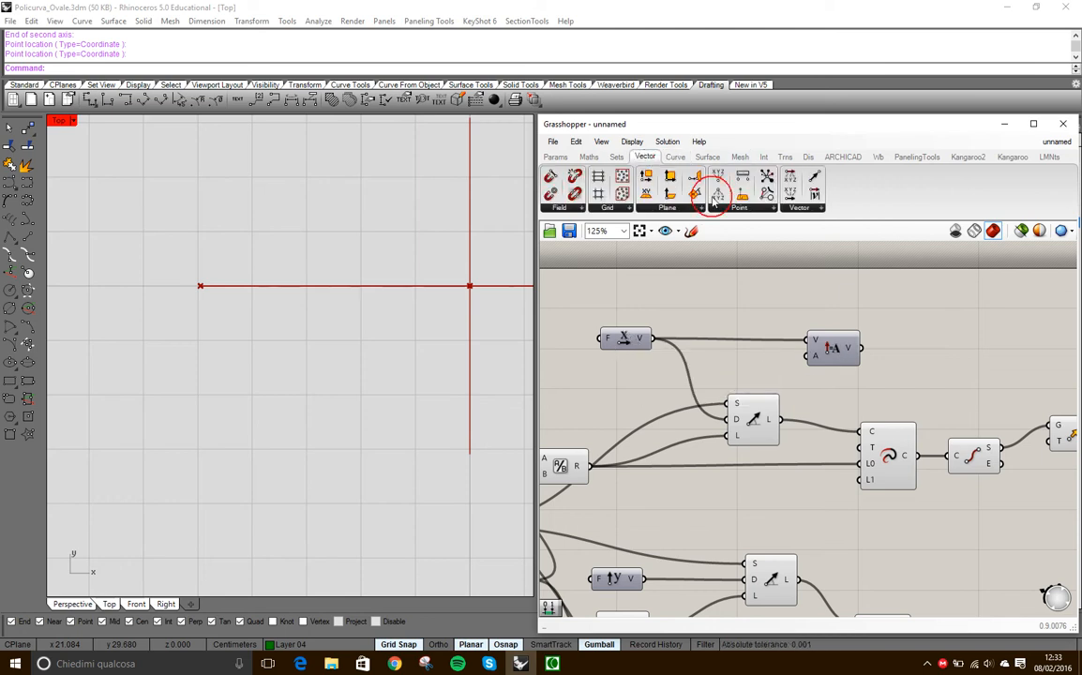
{"action": "left_click", "coordinate": [799, 207]}
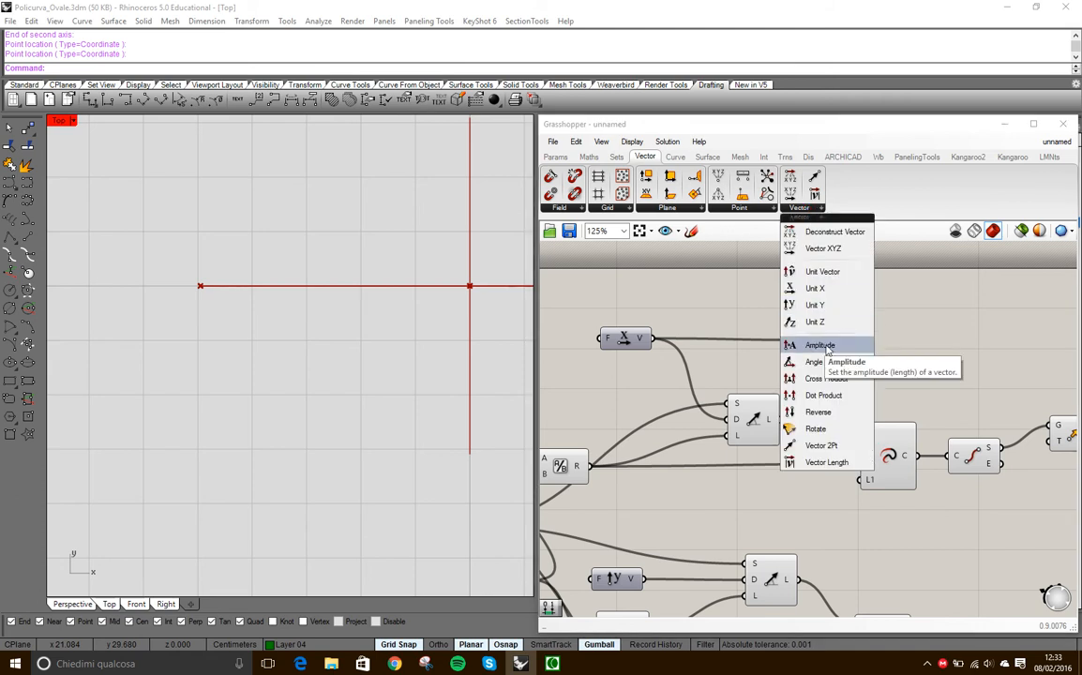
{"action": "left_click", "coordinate": [931, 321]}
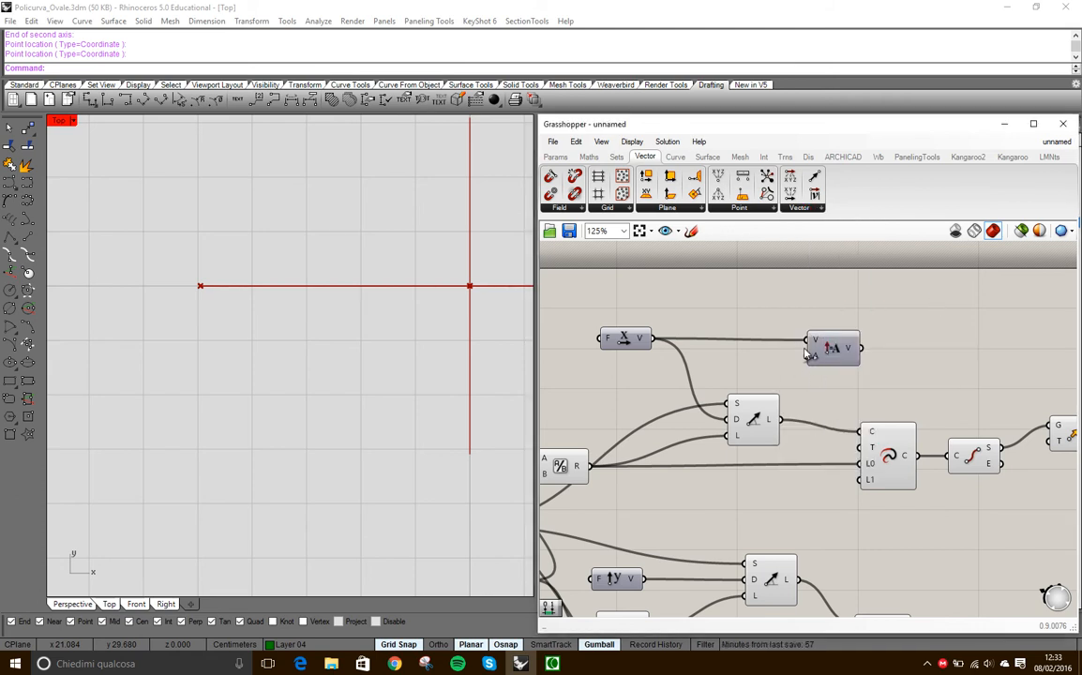
- Wire the upper Division result into the Amplitude's A input and shift that Division component closer to Line SDL
{"action": "scroll", "coordinate": [886, 328], "scroll_direction": "down", "scroll_amount": 2}
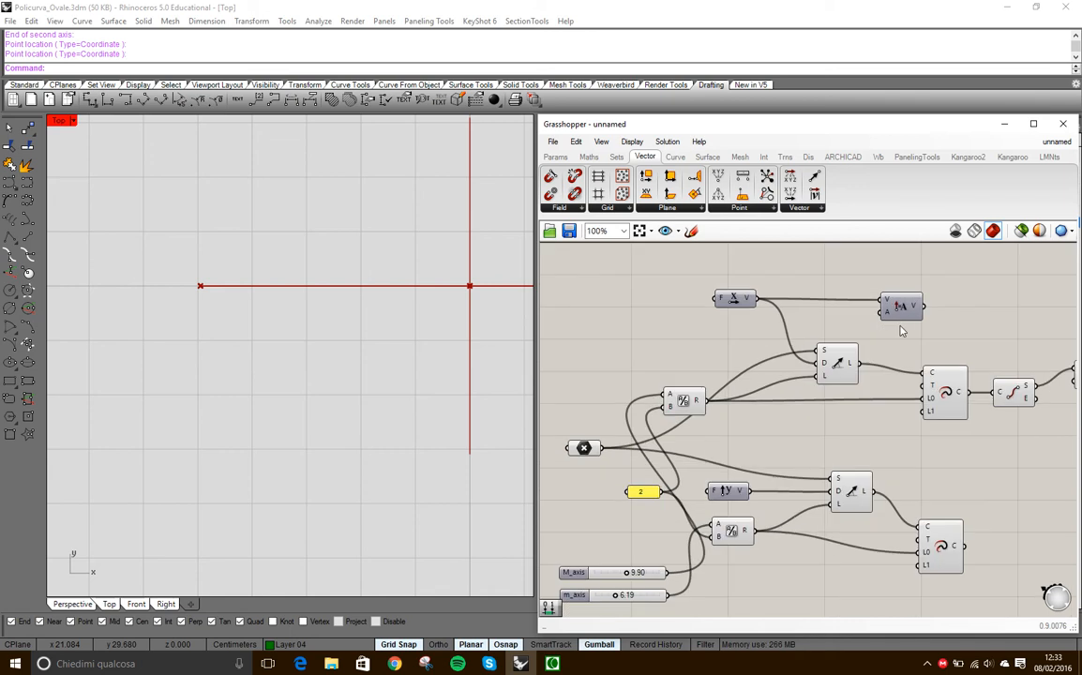
{"action": "right_click_drag", "start_coordinate": [918, 296], "coordinate": [895, 329]}
{"action": "scroll", "coordinate": [865, 339], "scroll_direction": "up", "scroll_amount": 4}
{"action": "scroll", "coordinate": [862, 330], "scroll_direction": "down", "scroll_amount": 5}
{"action": "scroll", "coordinate": [849, 345], "scroll_direction": "up", "scroll_amount": 5}
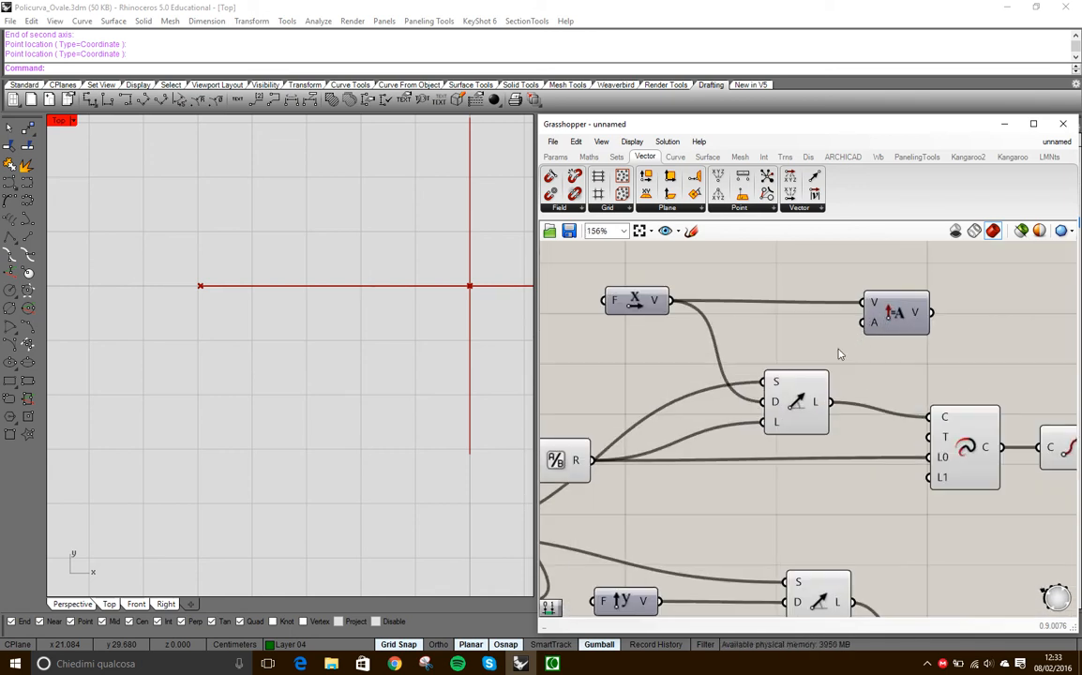
{"action": "scroll", "coordinate": [750, 413], "scroll_direction": "down", "scroll_amount": 3}
{"action": "scroll", "coordinate": [741, 422], "scroll_direction": "up", "scroll_amount": 1}
{"action": "left_click_drag", "start_coordinate": [729, 430], "coordinate": [1000, 294]}
{"action": "right_click_drag", "start_coordinate": [995, 333], "coordinate": [981, 321]}
{"action": "left_click_drag", "start_coordinate": [683, 424], "coordinate": [720, 407]}
- Shift Amplitude right, raise the Move component, and wire the Amplitude vector into Move's T input
{"action": "right_click_drag", "start_coordinate": [850, 459], "coordinate": [661, 522]}
{"action": "right_click_drag", "start_coordinate": [872, 439], "coordinate": [738, 436]}
{"action": "left_click_drag", "start_coordinate": [722, 339], "coordinate": [858, 359]}
{"action": "left_click", "coordinate": [996, 434]}
{"action": "left_click_drag", "start_coordinate": [996, 434], "coordinate": [998, 308]}
{"action": "left_click_drag", "start_coordinate": [863, 345], "coordinate": [1018, 339]}
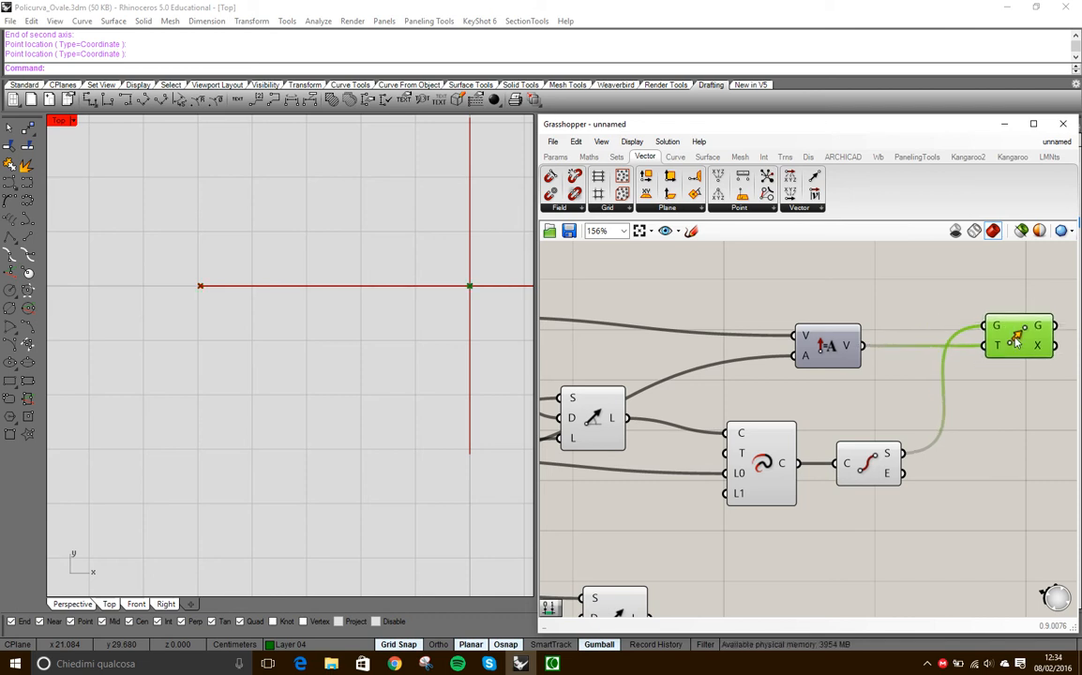
{"action": "right_click_drag", "start_coordinate": [724, 348], "coordinate": [893, 378]}
{"action": "scroll", "coordinate": [900, 390], "scroll_direction": "up", "scroll_amount": 2}
{"action": "scroll", "coordinate": [908, 384], "scroll_direction": "down", "scroll_amount": 3}
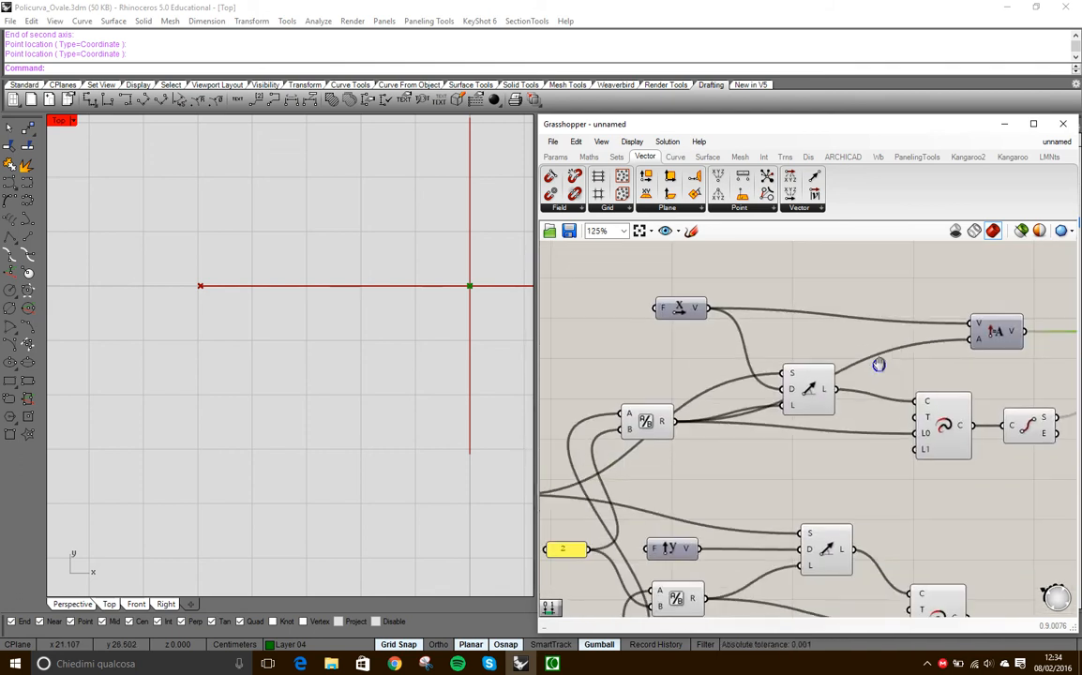
- Disconnect the upper Division result from the Amplitude's A input and shift the Amplitude component slightly toward Unit X
{"action": "left_click", "coordinate": [644, 417]}
{"action": "left_click_drag", "start_coordinate": [660, 416], "coordinate": [972, 341], "text": "ctrl"}
{"action": "right_click_drag", "start_coordinate": [1013, 376], "coordinate": [912, 412]}
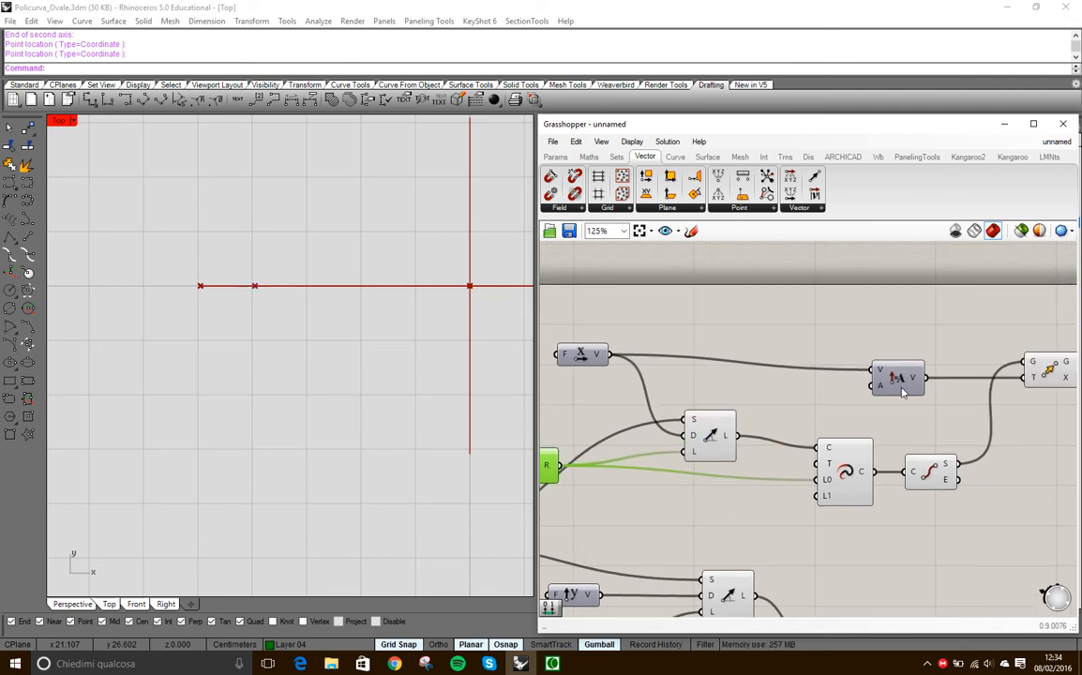
{"action": "left_click", "coordinate": [899, 368]}
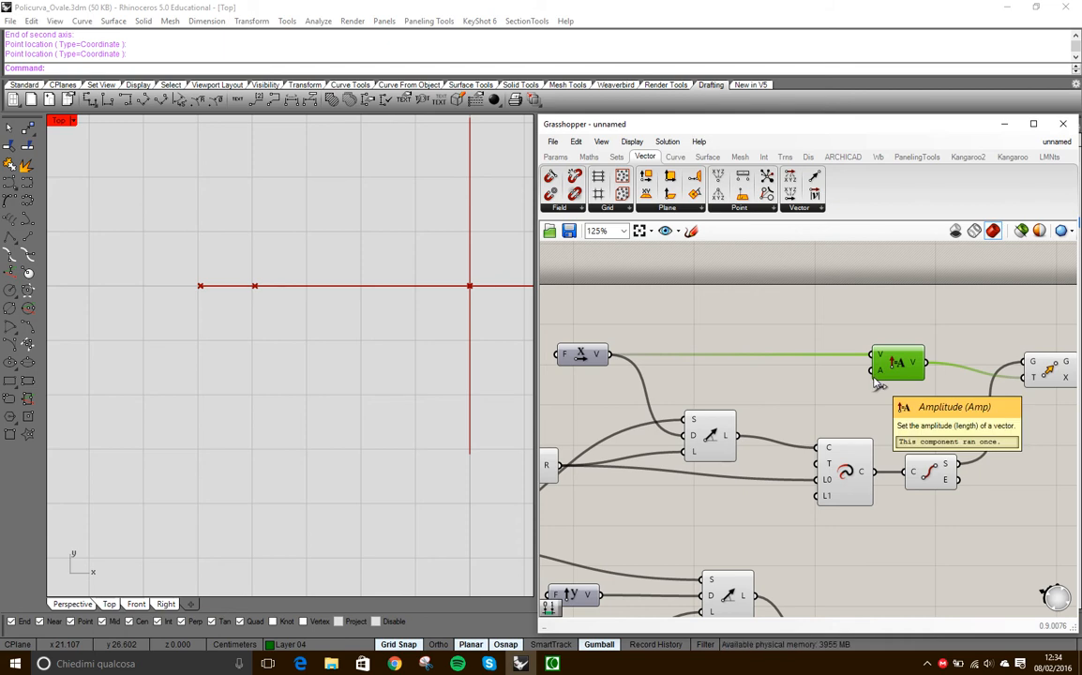
{"action": "left_click_drag", "start_coordinate": [897, 369], "coordinate": [868, 376]}
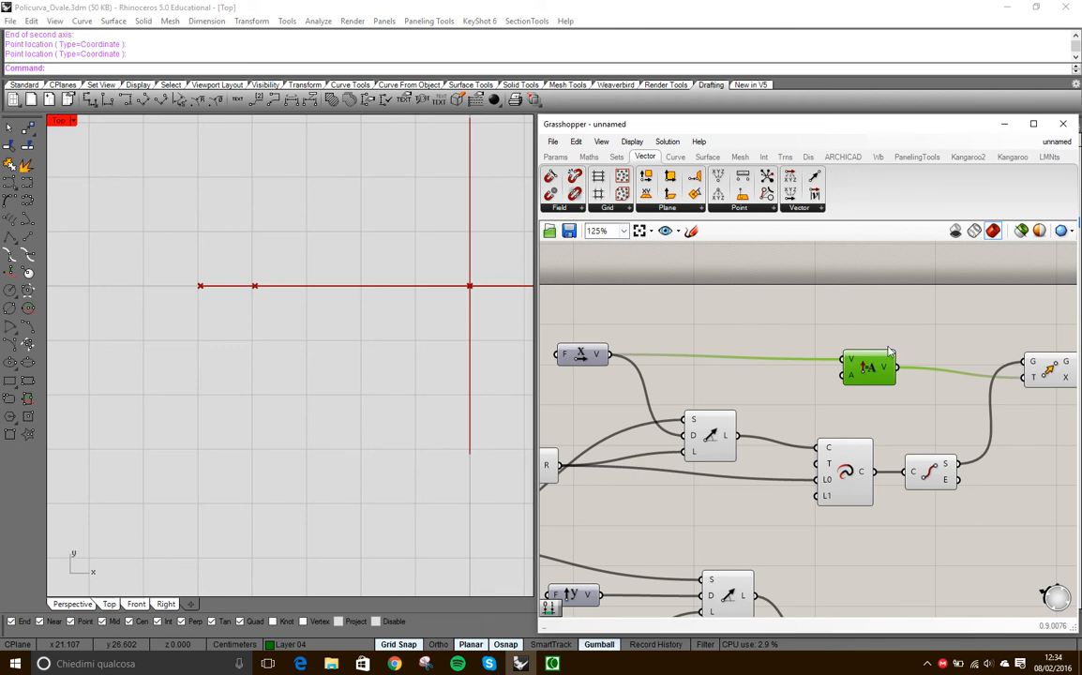
- Duplicate the M_axis slider and place the copy just above the original
{"action": "right_click_drag", "start_coordinate": [731, 398], "coordinate": [1050, 263]}
{"action": "scroll", "coordinate": [713, 482], "scroll_direction": "down", "scroll_amount": 1}
{"action": "left_click", "coordinate": [724, 551]}
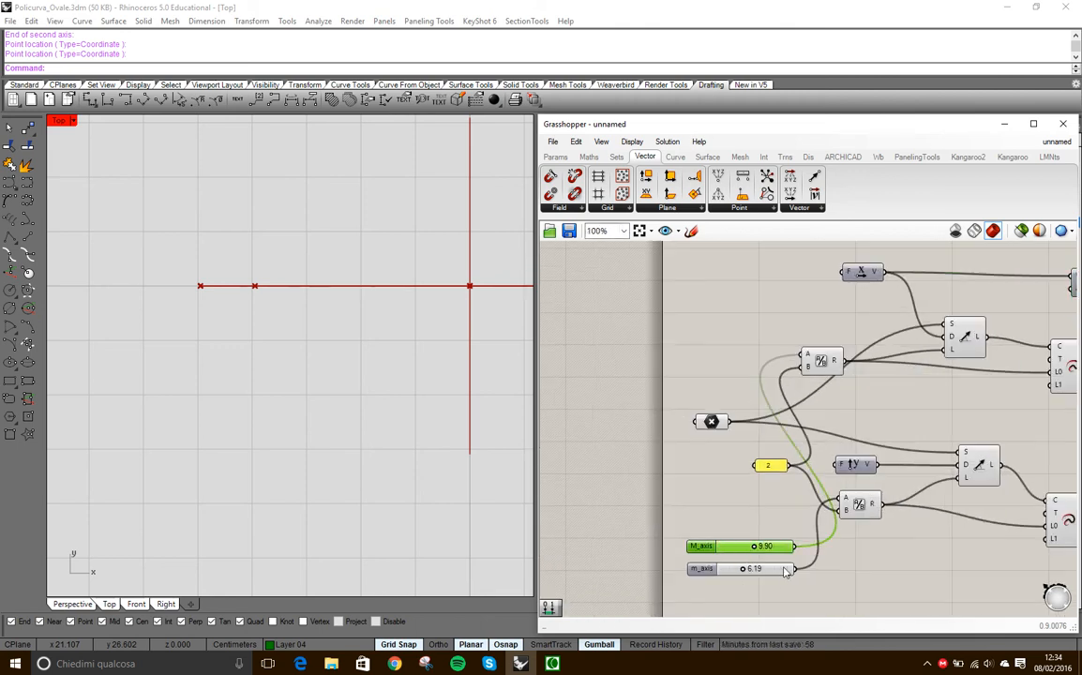
{"action": "left_click_drag", "start_coordinate": [777, 553], "coordinate": [781, 511]}
{"action": "scroll", "coordinate": [733, 533], "scroll_direction": "up", "scroll_amount": 3}
- Rename the copied M_axis slider as radius
{"action": "right_click", "coordinate": [690, 493]}
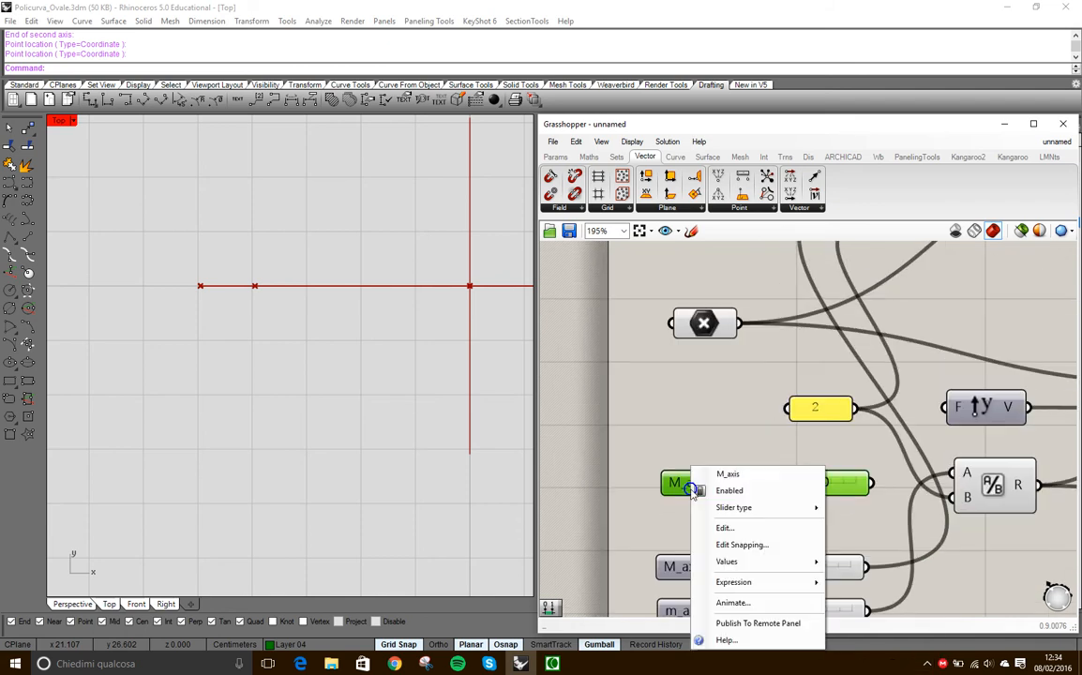
{"action": "double_click", "coordinate": [739, 473]}
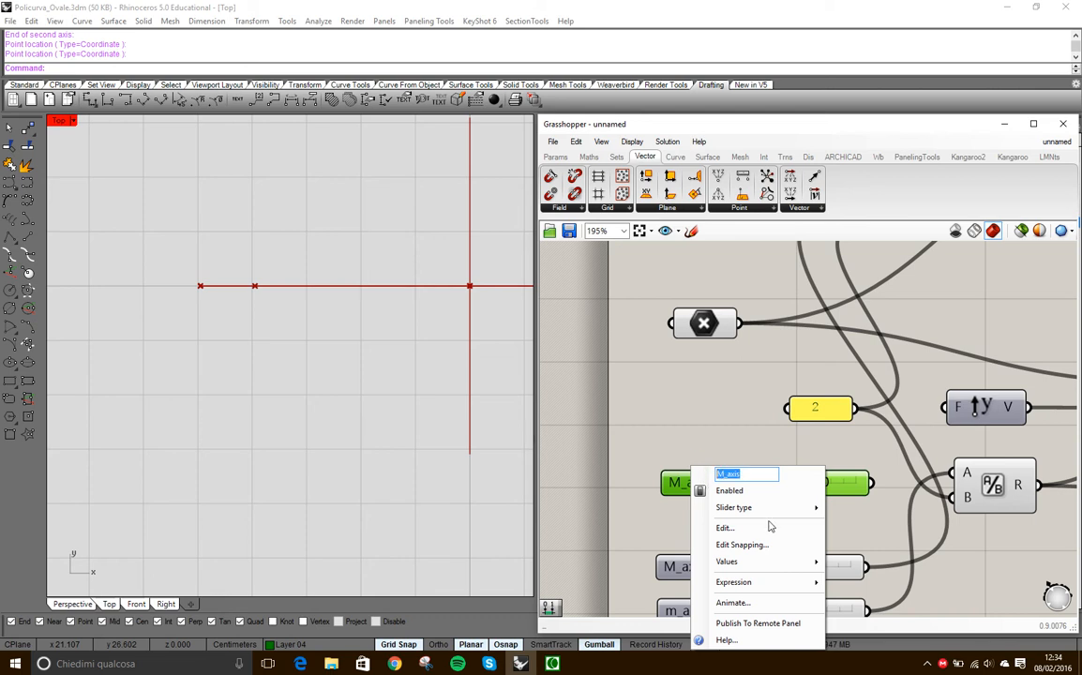
{"action": "left_click", "coordinate": [770, 527]}
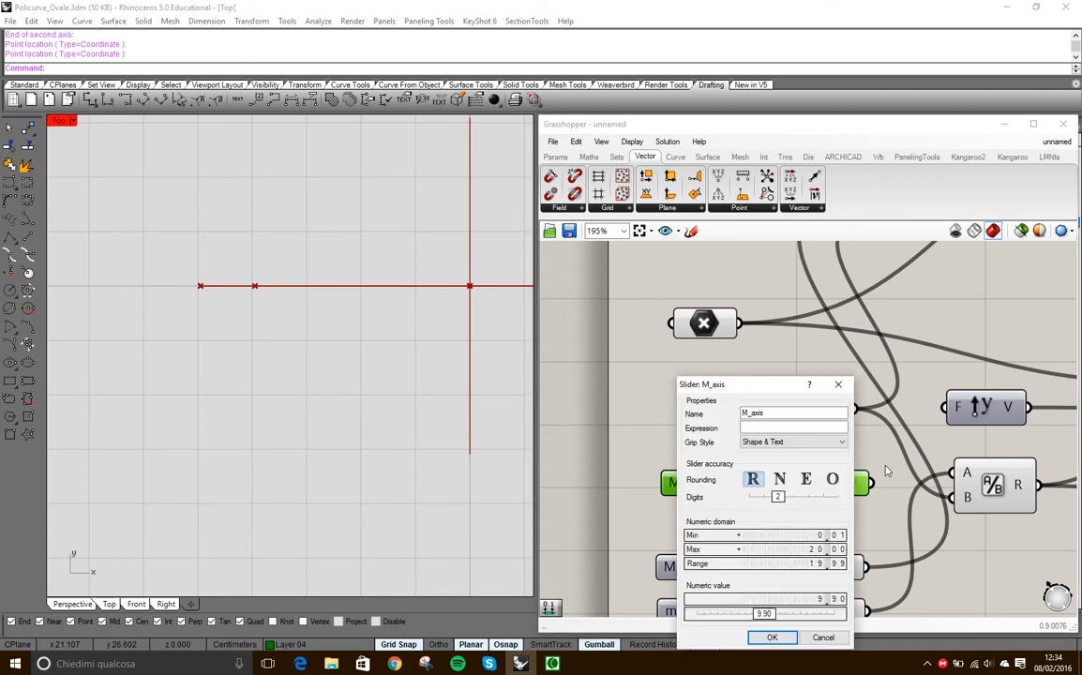
{"action": "double_click", "coordinate": [751, 414]}
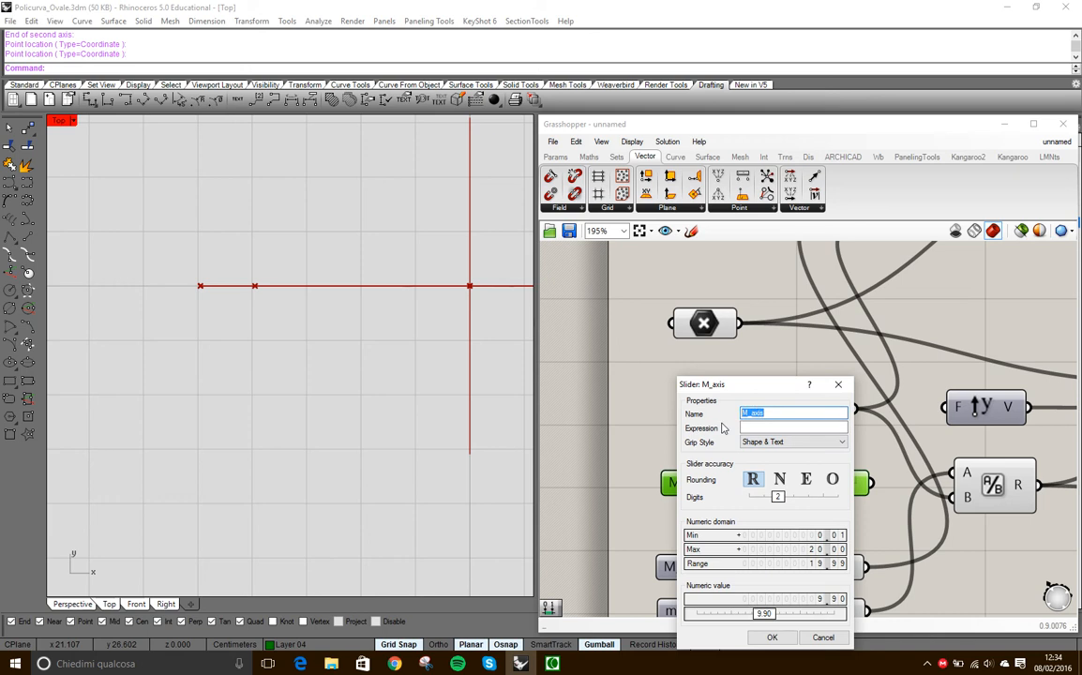
{"action": "type", "text": "radius"}
{"action": "left_click", "coordinate": [774, 637]}
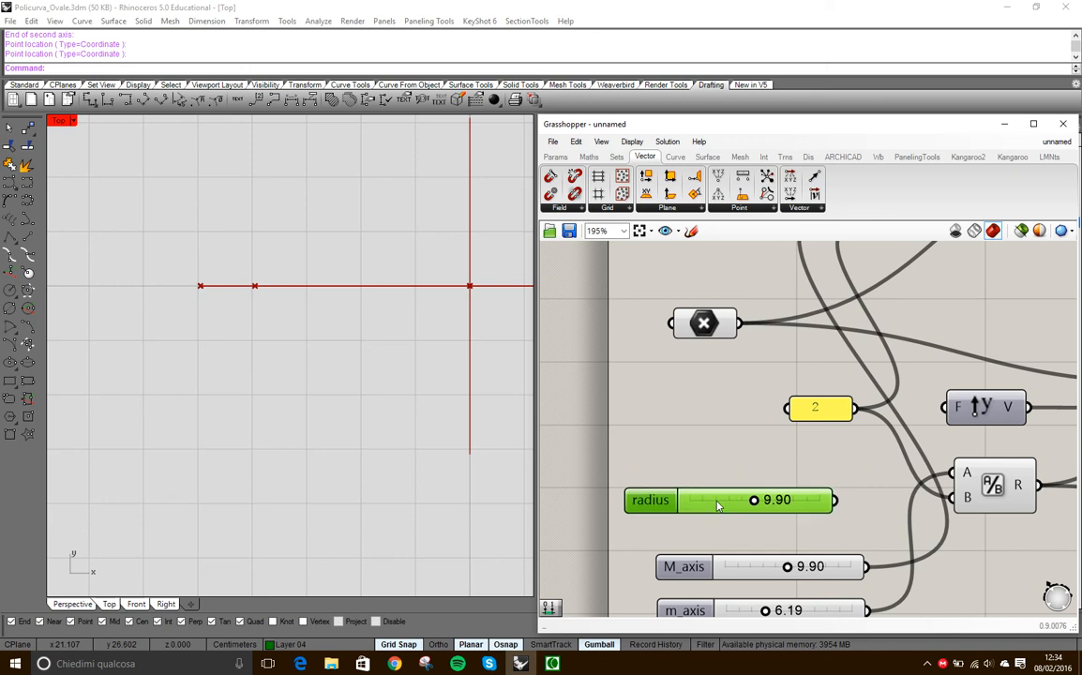
- Place the radius slider above Unit X, wire it into the Amplitude's A input, and set it to 1.21
{"action": "scroll", "coordinate": [716, 502], "scroll_direction": "down", "scroll_amount": 5}
{"action": "left_click_drag", "start_coordinate": [714, 508], "coordinate": [823, 316]}
{"action": "scroll", "coordinate": [898, 355], "scroll_direction": "up", "scroll_amount": 3}
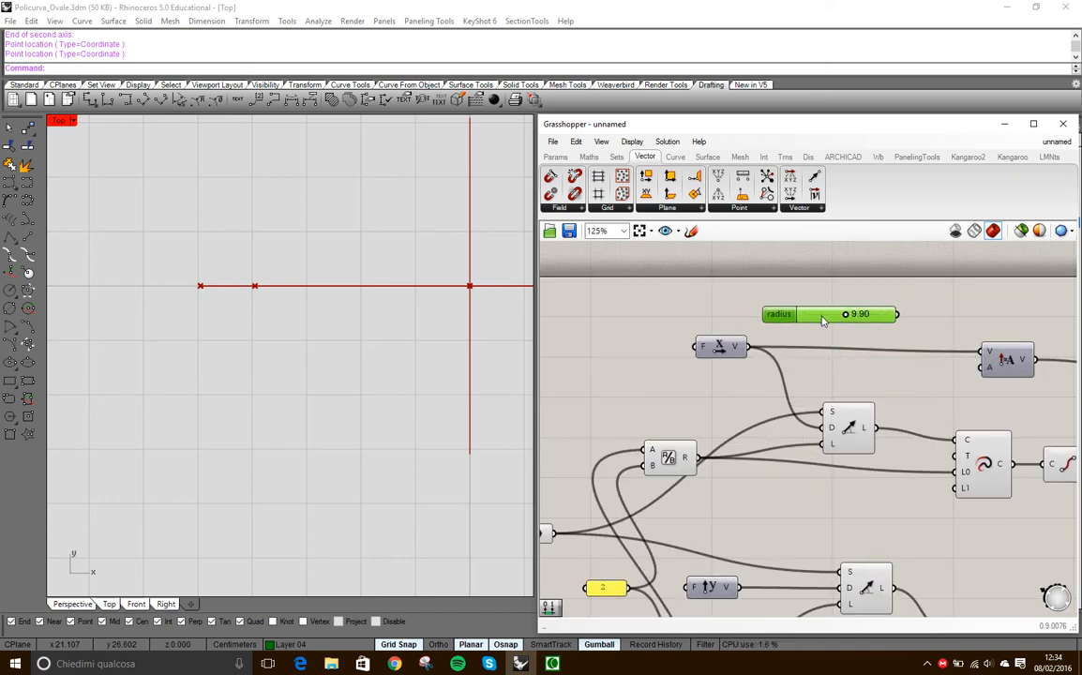
{"action": "left_click_drag", "start_coordinate": [898, 314], "coordinate": [982, 367]}
{"action": "left_click_drag", "start_coordinate": [846, 314], "coordinate": [814, 321]}
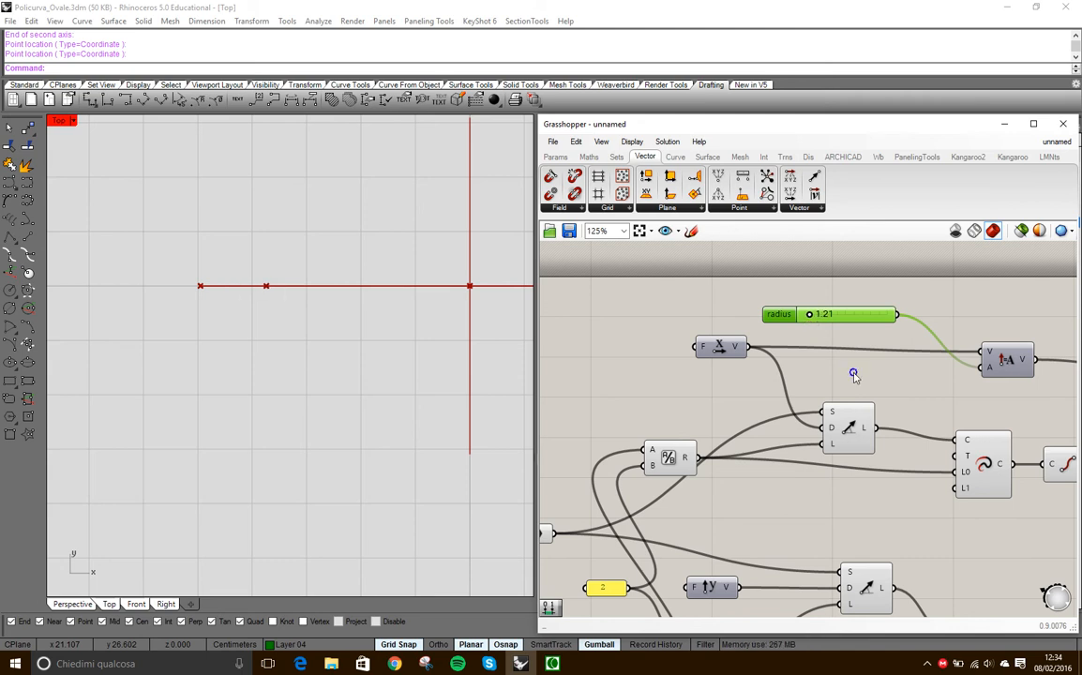
- Review the M_axis and m_axis sliders and highlight the Move component's point in the viewport
{"action": "scroll", "coordinate": [862, 347], "scroll_direction": "down", "scroll_amount": 4}
{"action": "scroll", "coordinate": [727, 512], "scroll_direction": "up", "scroll_amount": 8}
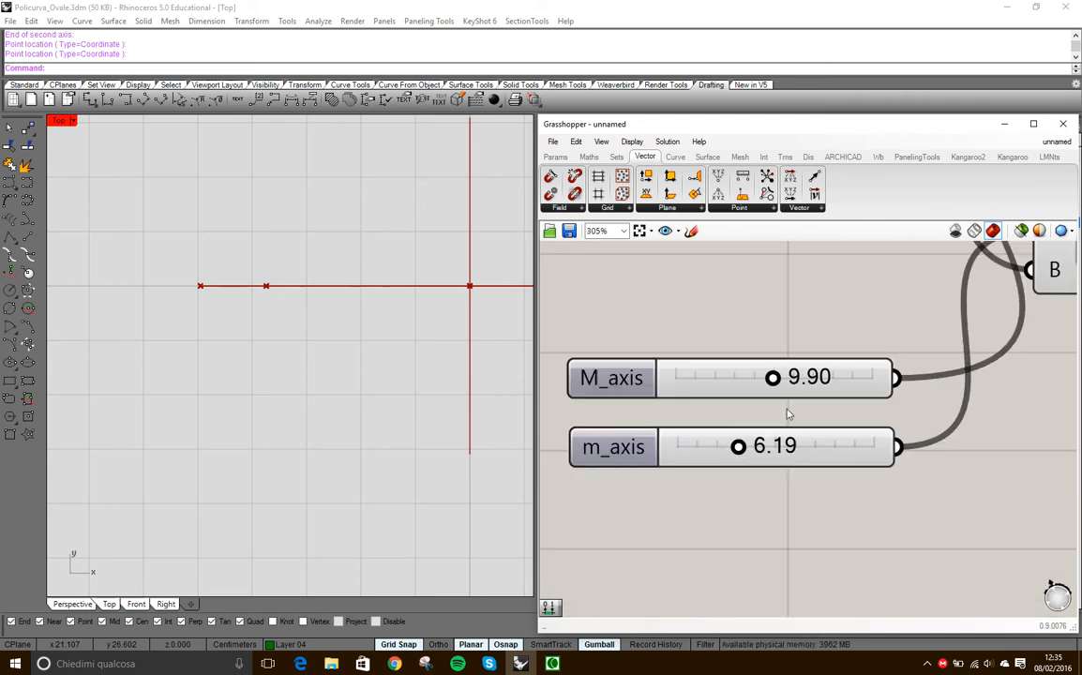
{"action": "scroll", "coordinate": [797, 410], "scroll_direction": "down", "scroll_amount": 5}
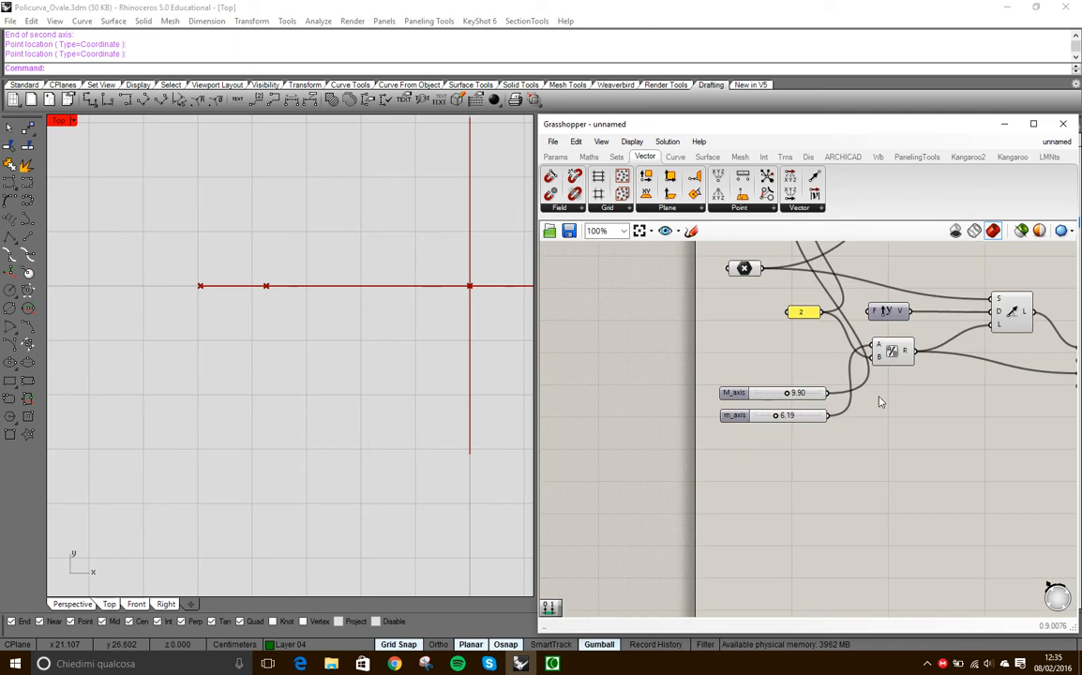
{"action": "scroll", "coordinate": [831, 514], "scroll_direction": "down", "scroll_amount": 1}
{"action": "right_click_drag", "start_coordinate": [880, 405], "coordinate": [790, 474]}
{"action": "right_click_drag", "start_coordinate": [976, 390], "coordinate": [862, 412]}
{"action": "left_click", "coordinate": [922, 398]}
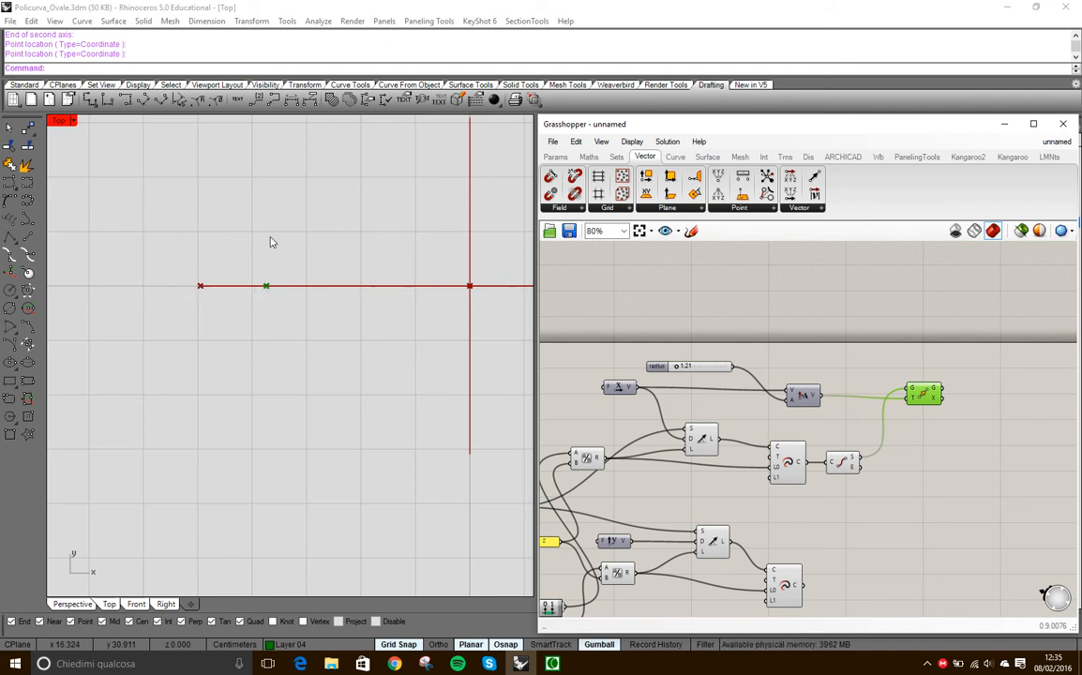
- Lower the Move component slightly and add an Arc component above and right of it
{"action": "right_click_drag", "start_coordinate": [831, 368], "coordinate": [793, 427]}
{"action": "scroll", "coordinate": [793, 421], "scroll_direction": "up", "scroll_amount": 2}
{"action": "left_click_drag", "start_coordinate": [858, 424], "coordinate": [852, 453]}
{"action": "left_click", "coordinate": [863, 388]}
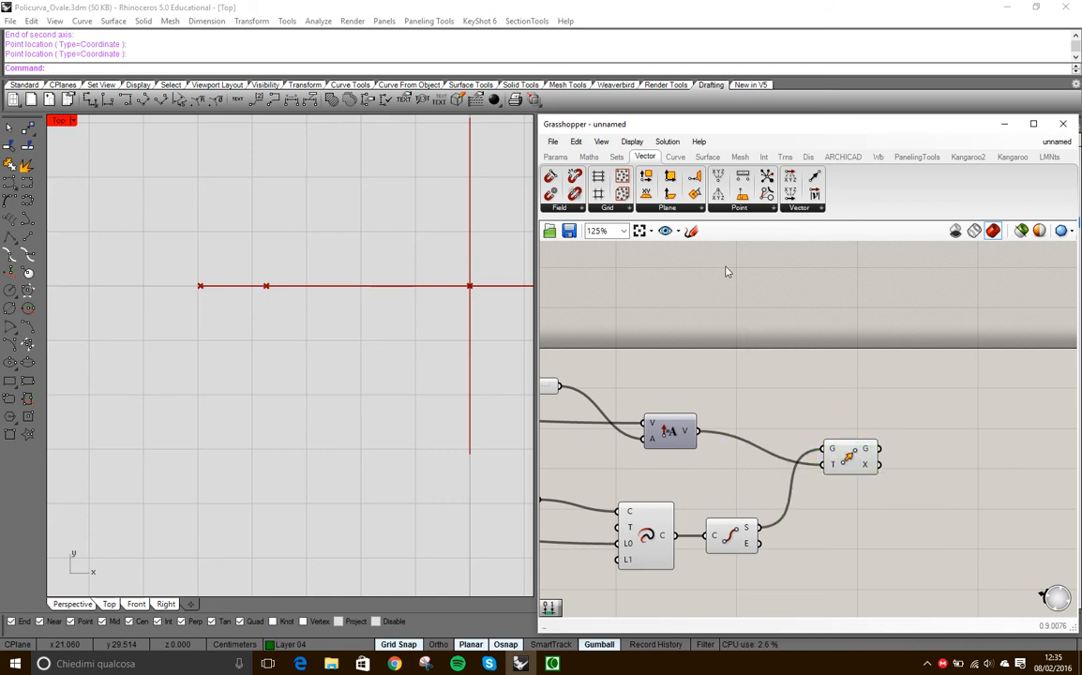
{"action": "left_click", "coordinate": [676, 156]}
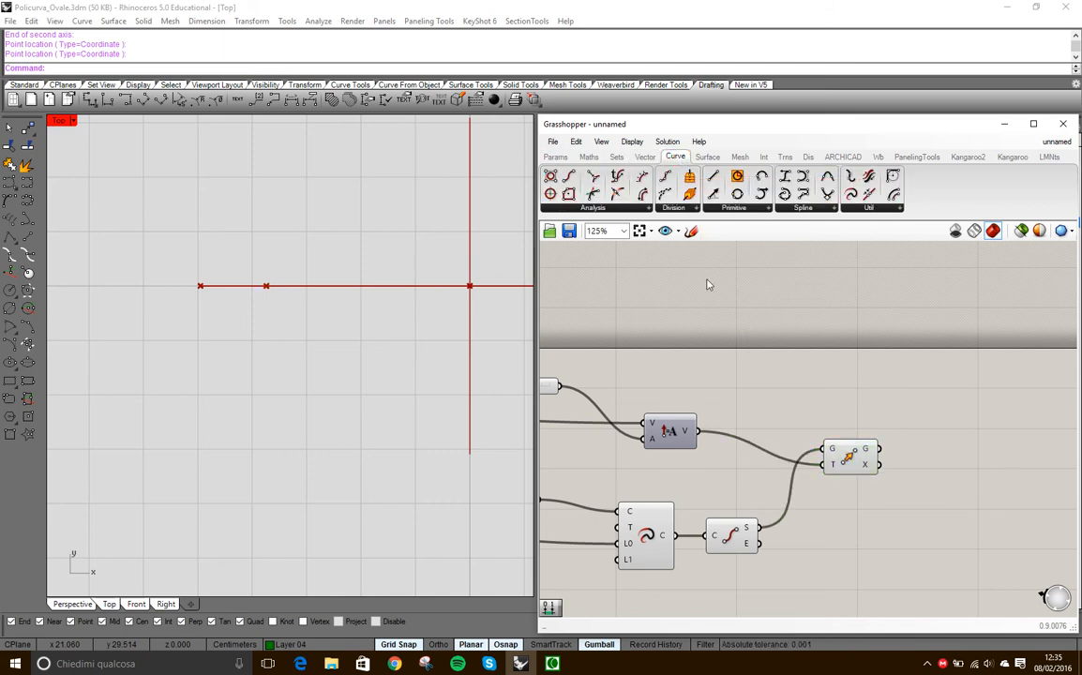
{"action": "left_click", "coordinate": [737, 208]}
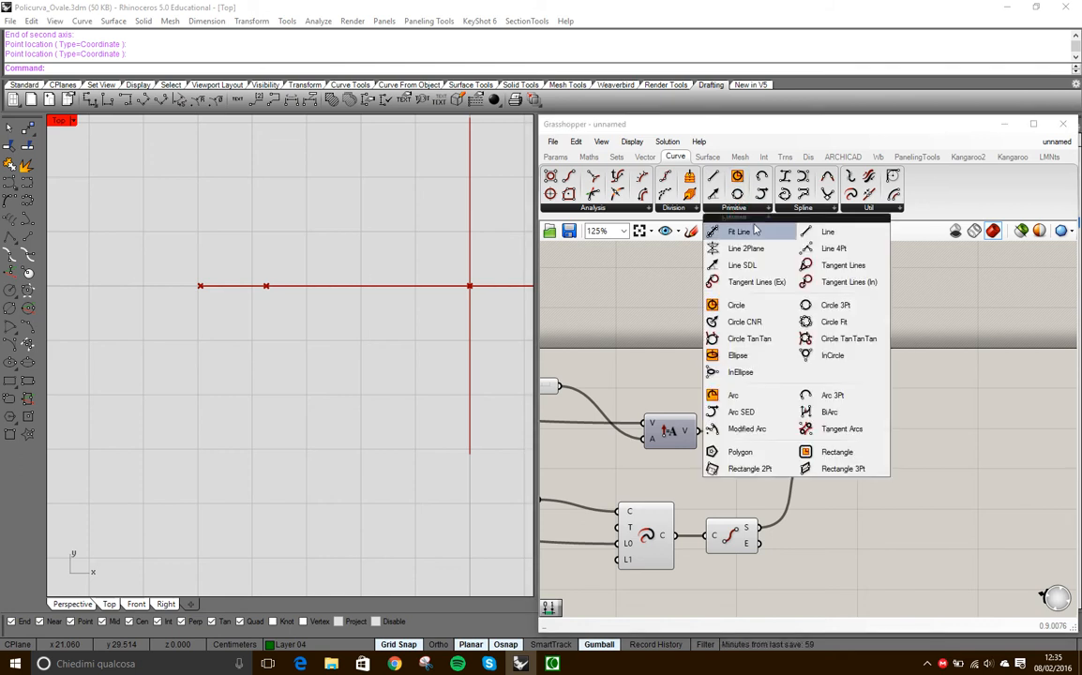
{"action": "left_click", "coordinate": [736, 395]}
{"action": "left_click", "coordinate": [932, 456]}
{"action": "left_click_drag", "start_coordinate": [922, 405], "coordinate": [942, 410]}
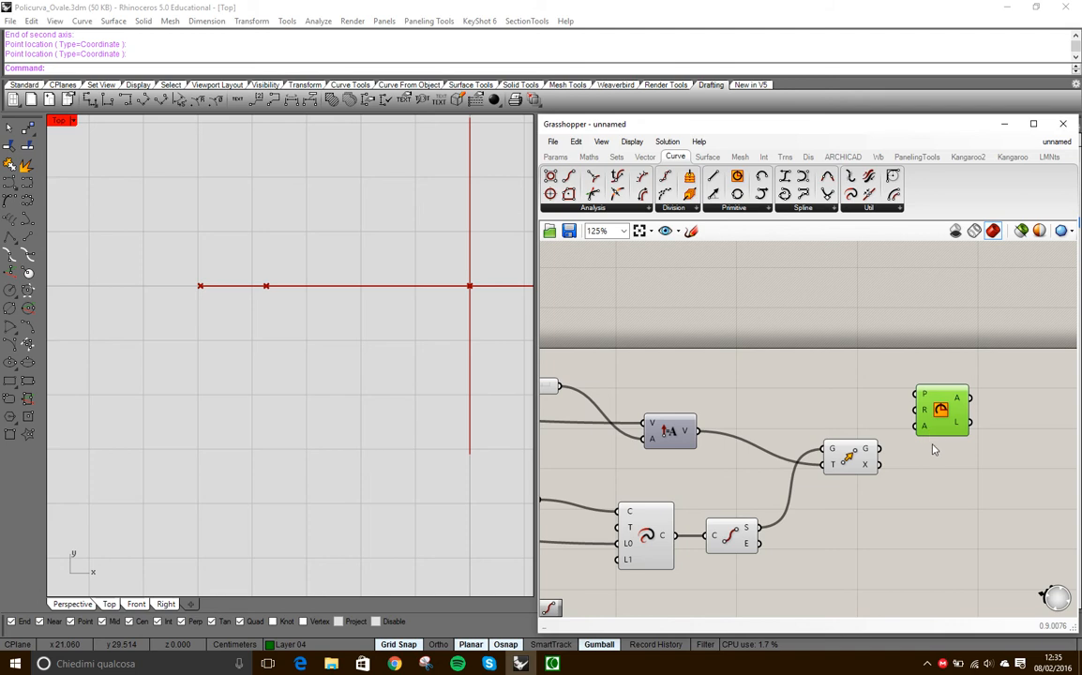
- Align the Arc component beside Move and wire Move's geometry output into Arc's P input
{"action": "mouse_move", "coordinate": [928, 399]}
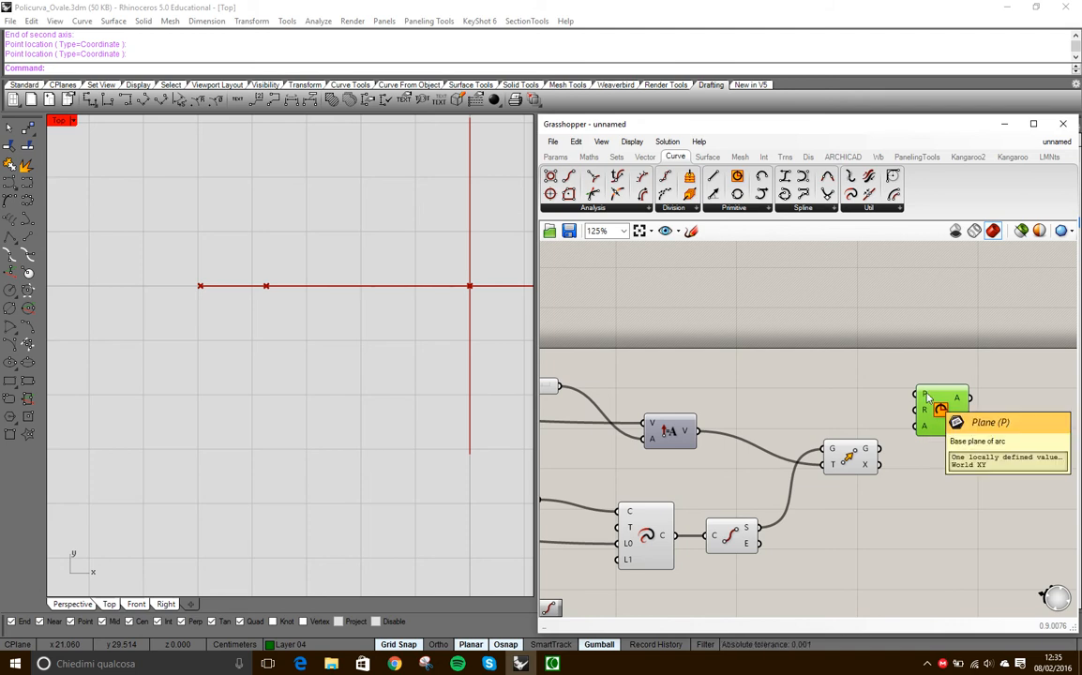
{"action": "left_click_drag", "start_coordinate": [942, 411], "coordinate": [966, 455]}
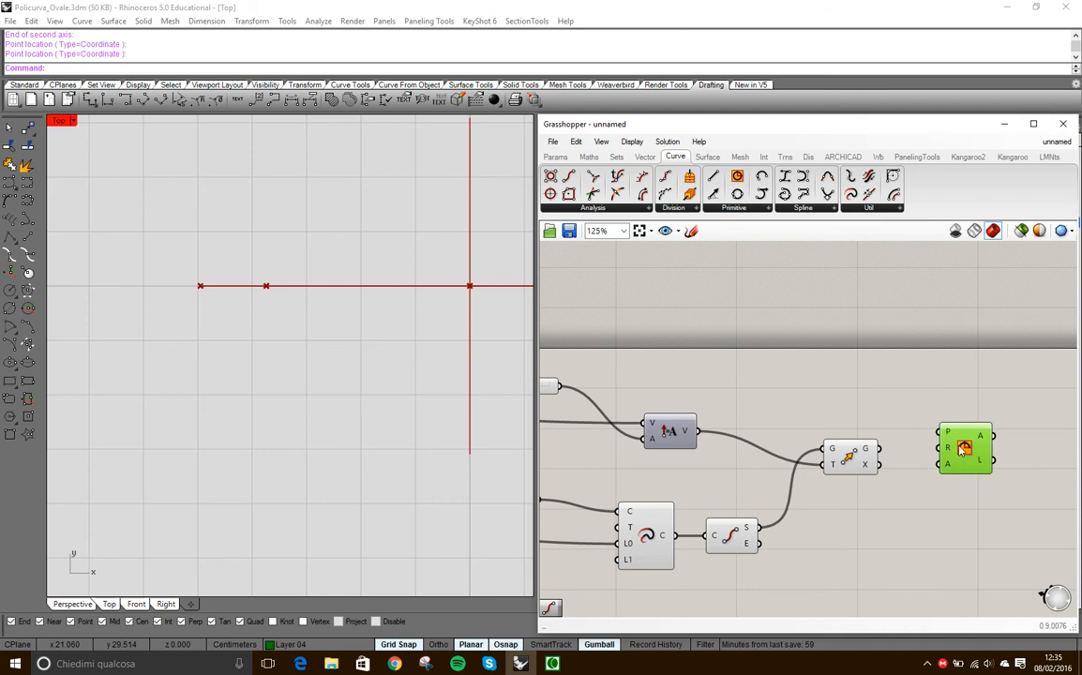
{"action": "mouse_move", "coordinate": [949, 435]}
{"action": "mouse_move", "coordinate": [867, 457]}
{"action": "left_click_drag", "start_coordinate": [879, 449], "coordinate": [940, 441]}
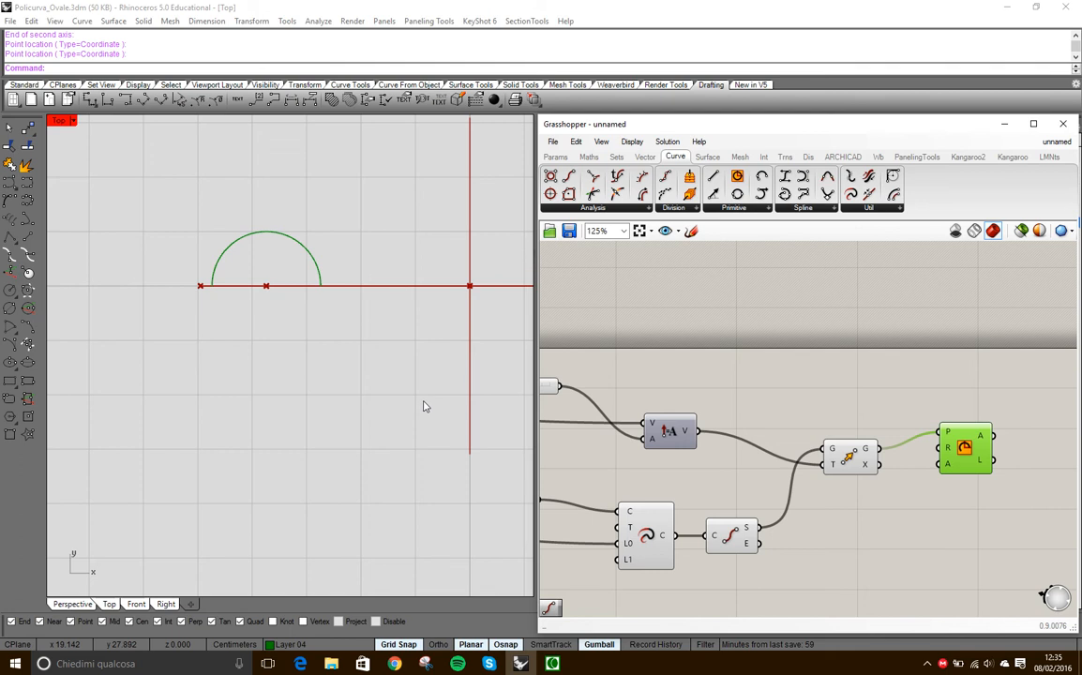
- Wire the radius slider into Arc's R input and raise the Arc component level with the slider
{"action": "right_click_drag", "start_coordinate": [744, 384], "coordinate": [818, 387]}
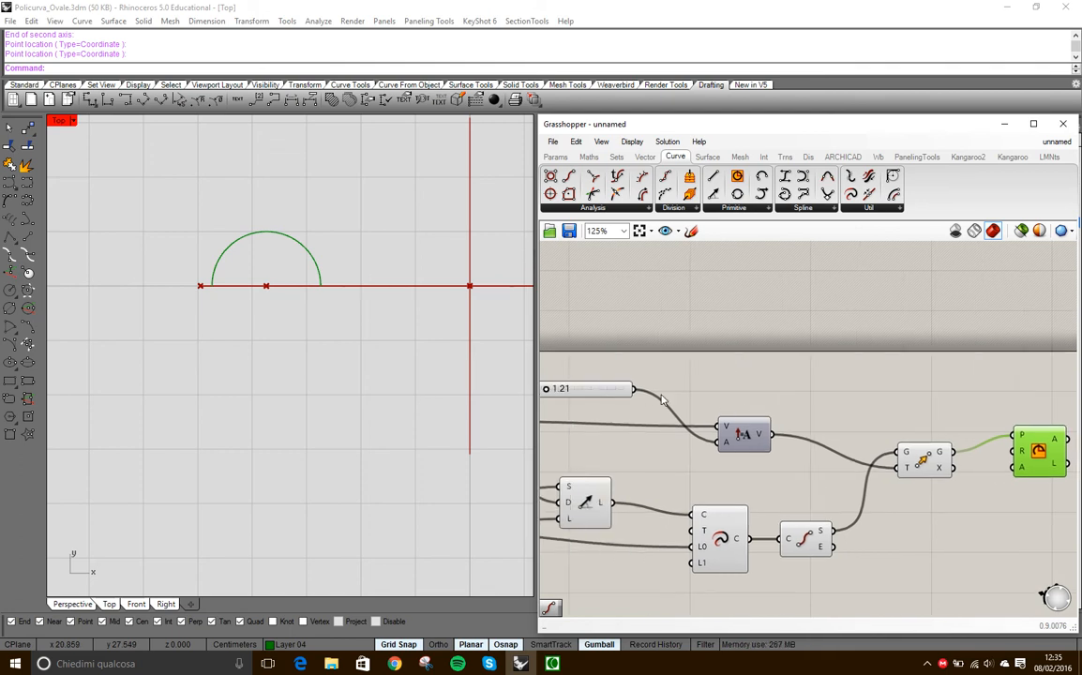
{"action": "left_click_drag", "start_coordinate": [634, 388], "coordinate": [1013, 452]}
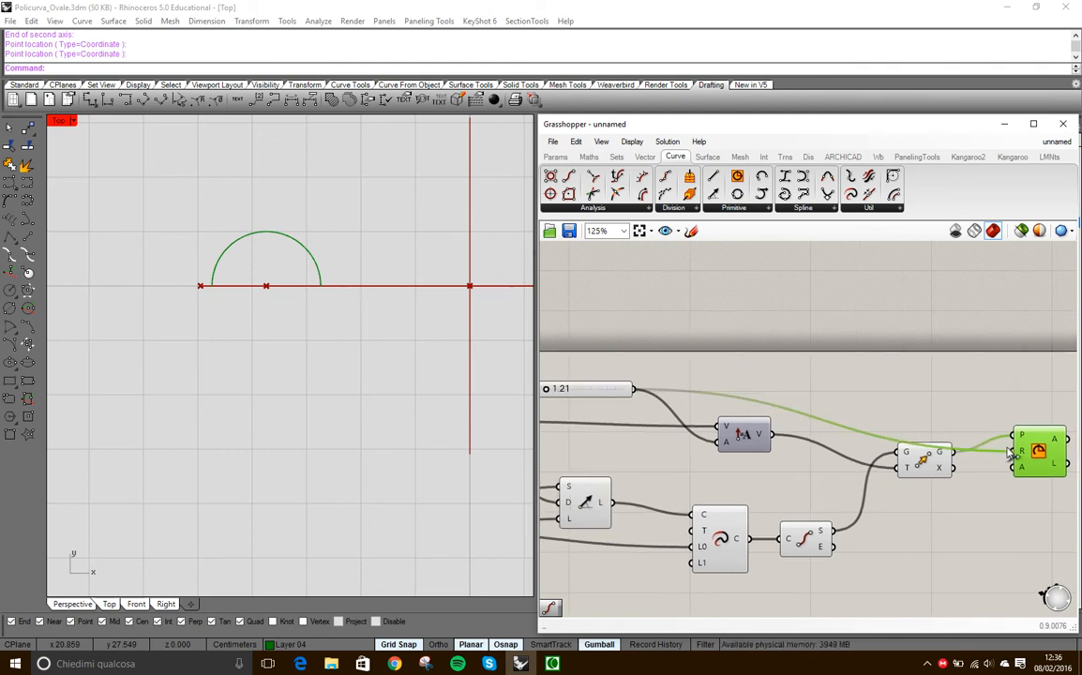
{"action": "right_click_drag", "start_coordinate": [769, 382], "coordinate": [740, 418]}
{"action": "left_click_drag", "start_coordinate": [1023, 475], "coordinate": [1004, 437]}
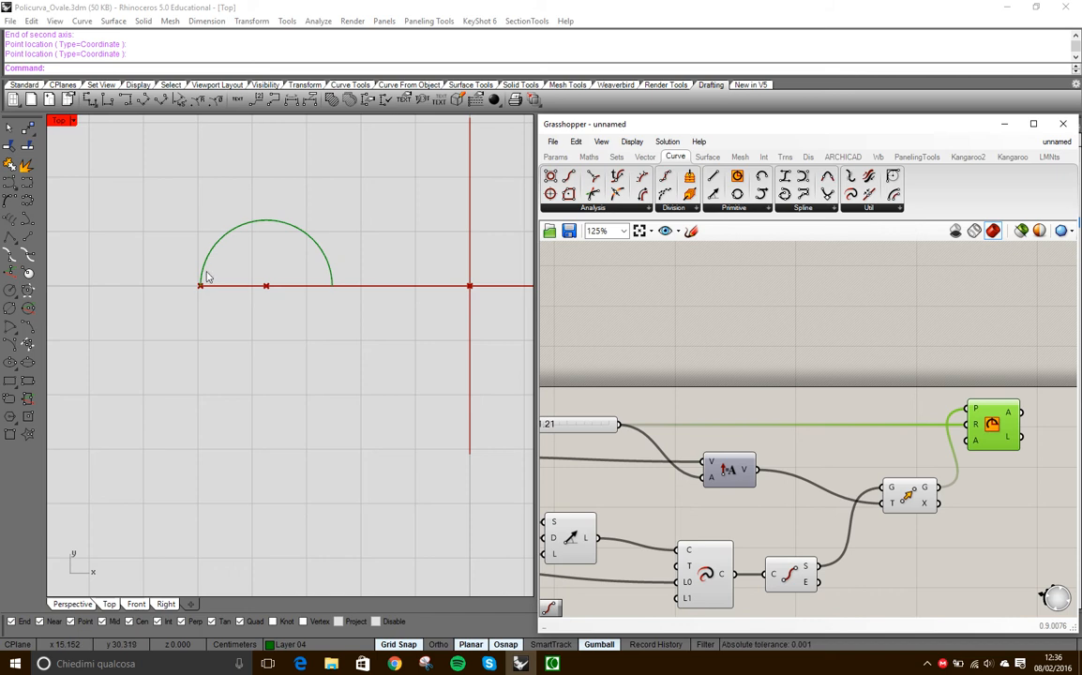
- Set the Arc component's angle domain to Pi to pi/2
{"action": "left_click", "coordinate": [266, 286]}
{"action": "right_click_drag", "start_coordinate": [948, 478], "coordinate": [823, 475]}
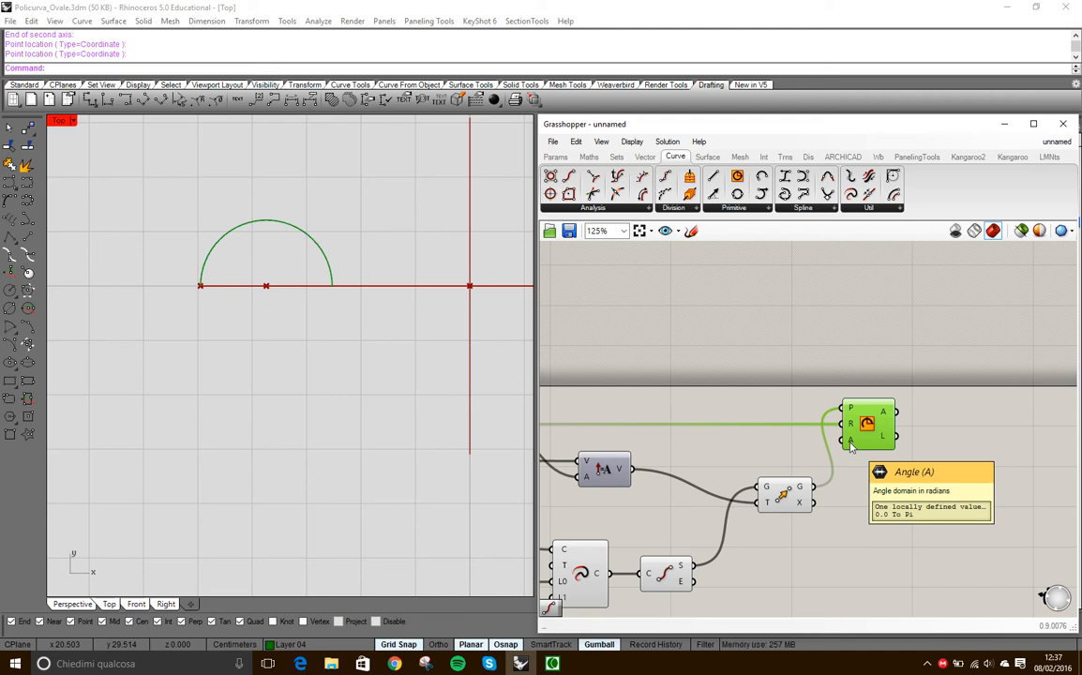
{"action": "right_click", "coordinate": [850, 447]}
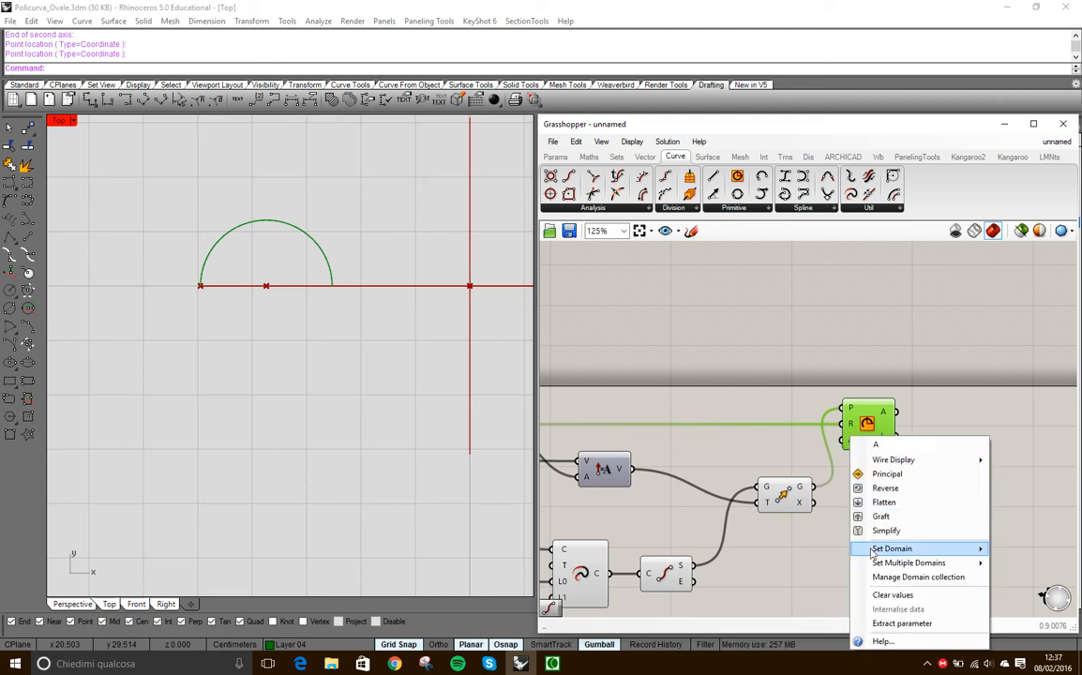
{"action": "mouse_move", "coordinate": [877, 548]}
{"action": "left_click_drag", "start_coordinate": [728, 550], "coordinate": [690, 555]}
{"action": "key", "text": "BackSpace"}
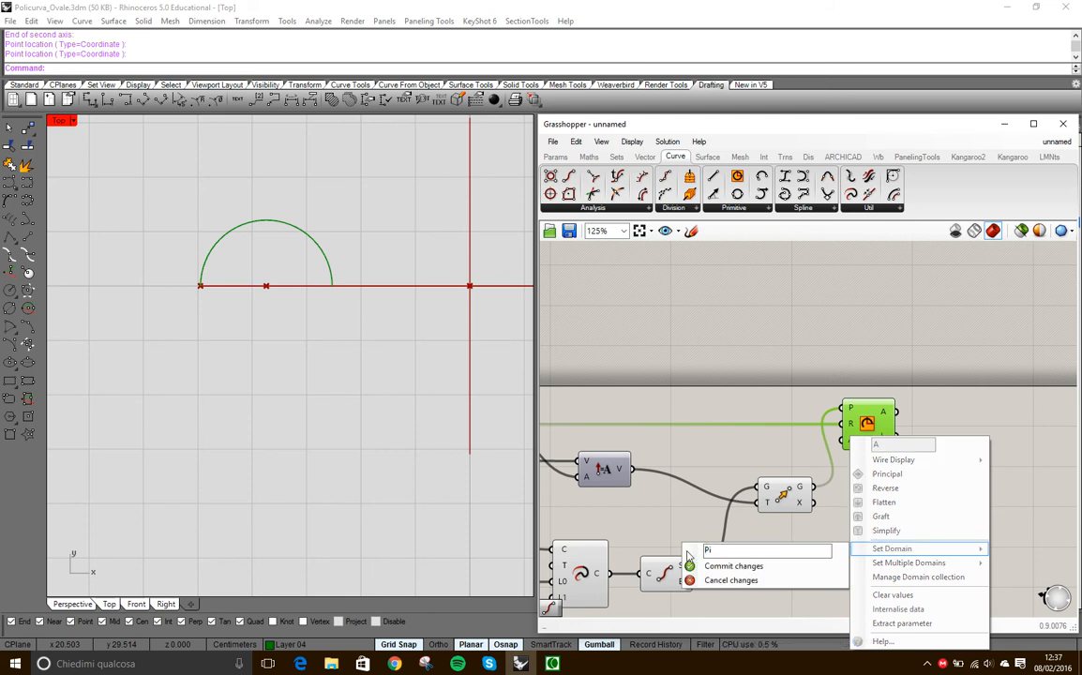
{"action": "left_click", "coordinate": [713, 554]}
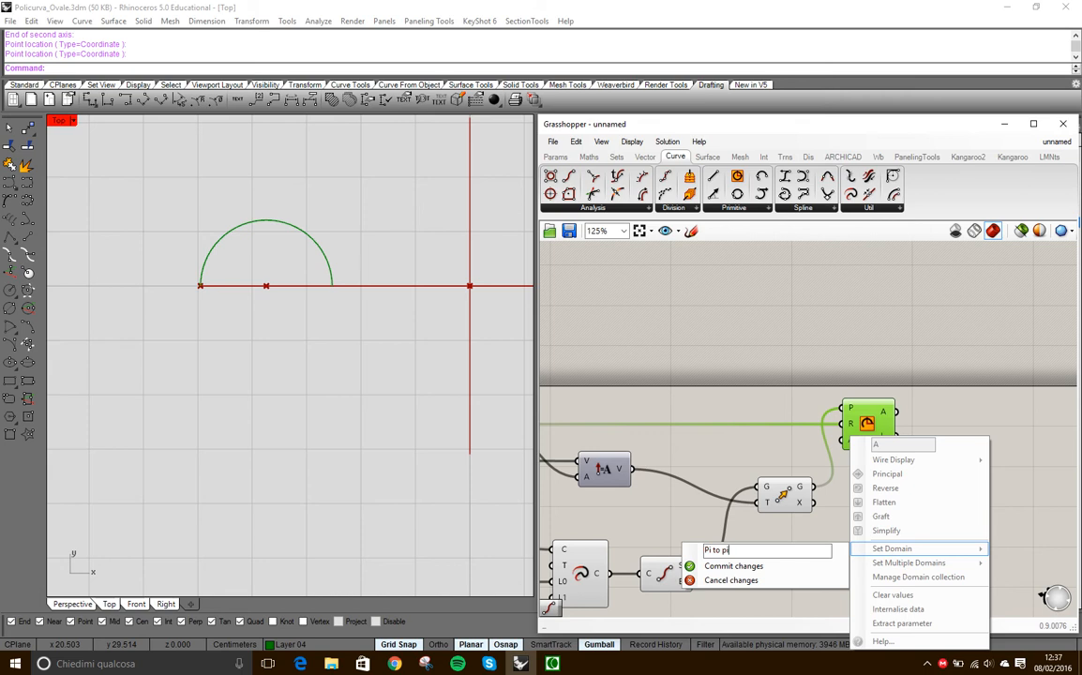
{"action": "type", "text": "/2"}
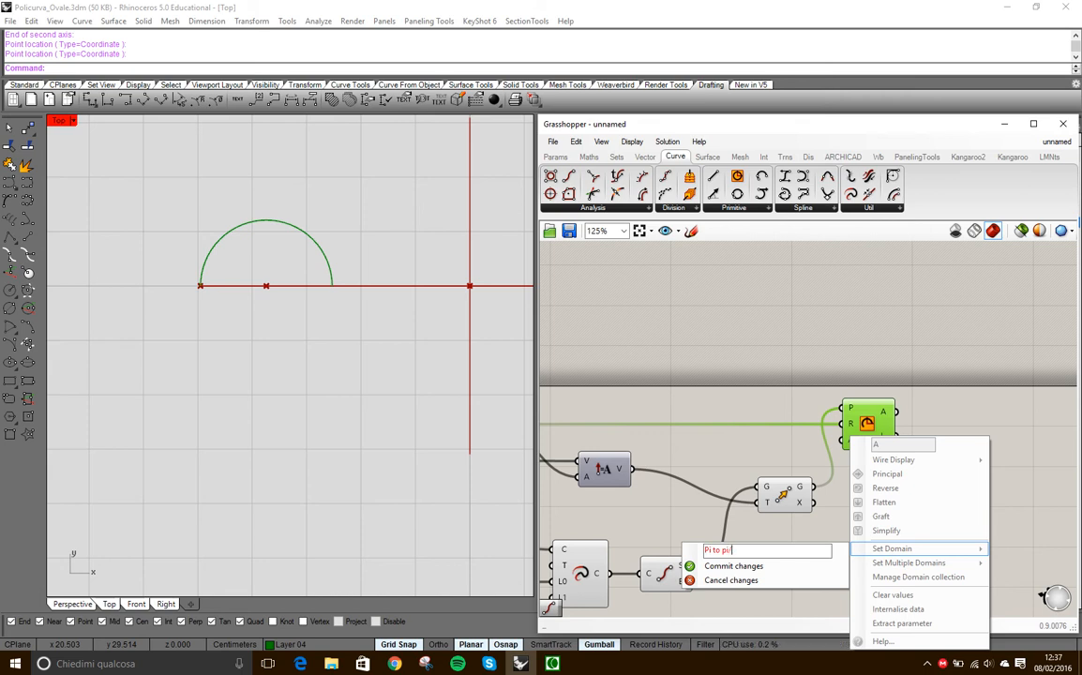
{"action": "left_click", "coordinate": [750, 567]}
- Examine the reference oval drawing's arcs, axes and construction lines, and compare it with the parametric quarter arc
{"action": "right_click_drag", "start_coordinate": [932, 486], "coordinate": [865, 461]}
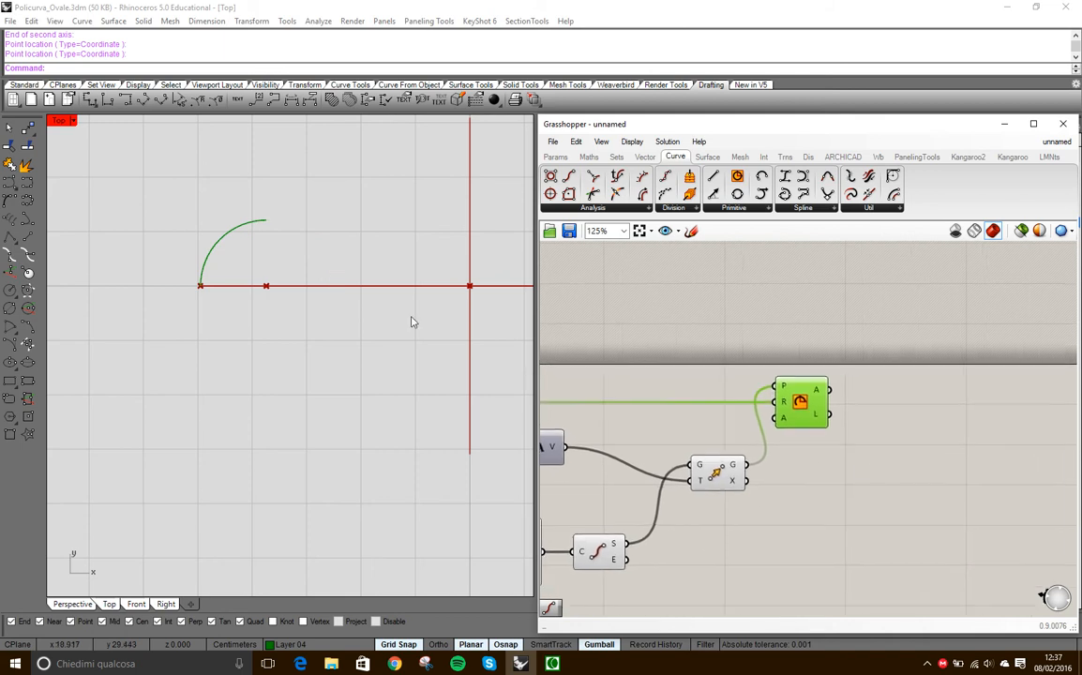
{"action": "scroll", "coordinate": [367, 270], "scroll_direction": "down", "scroll_amount": 3}
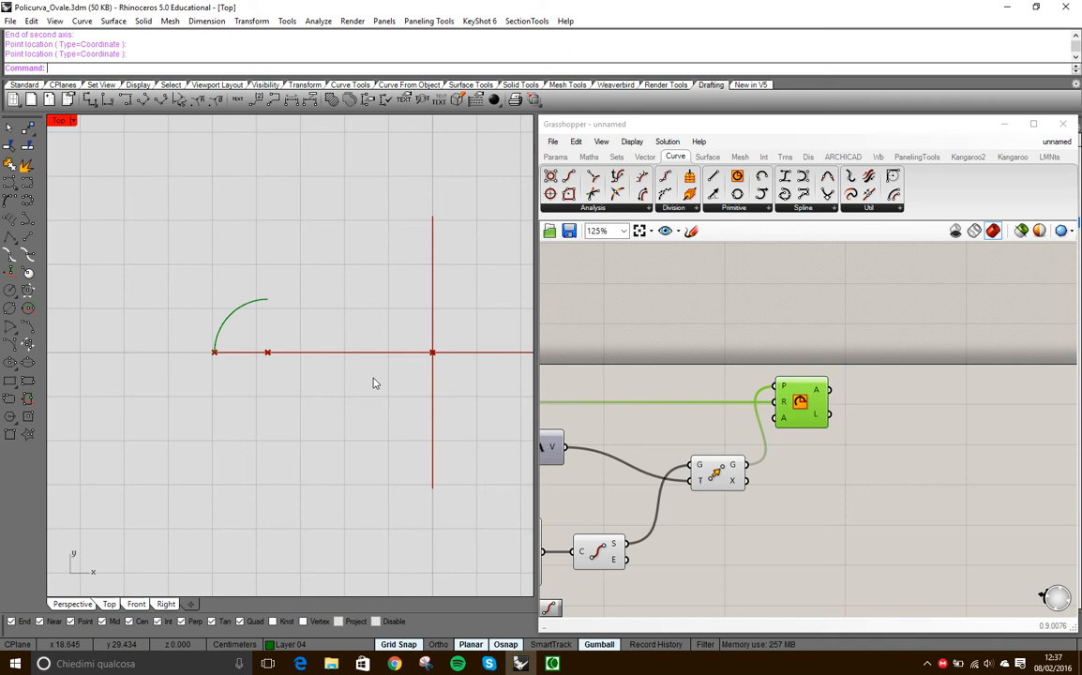
{"action": "scroll", "coordinate": [374, 381], "scroll_direction": "down", "scroll_amount": 2}
{"action": "right_click_drag", "start_coordinate": [375, 387], "coordinate": [390, 273]}
{"action": "scroll", "coordinate": [351, 432], "scroll_direction": "down", "scroll_amount": 2}
{"action": "scroll", "coordinate": [356, 474], "scroll_direction": "up", "scroll_amount": 1}
{"action": "right_click_drag", "start_coordinate": [356, 473], "coordinate": [362, 451]}
{"action": "scroll", "coordinate": [319, 442], "scroll_direction": "up", "scroll_amount": 1}
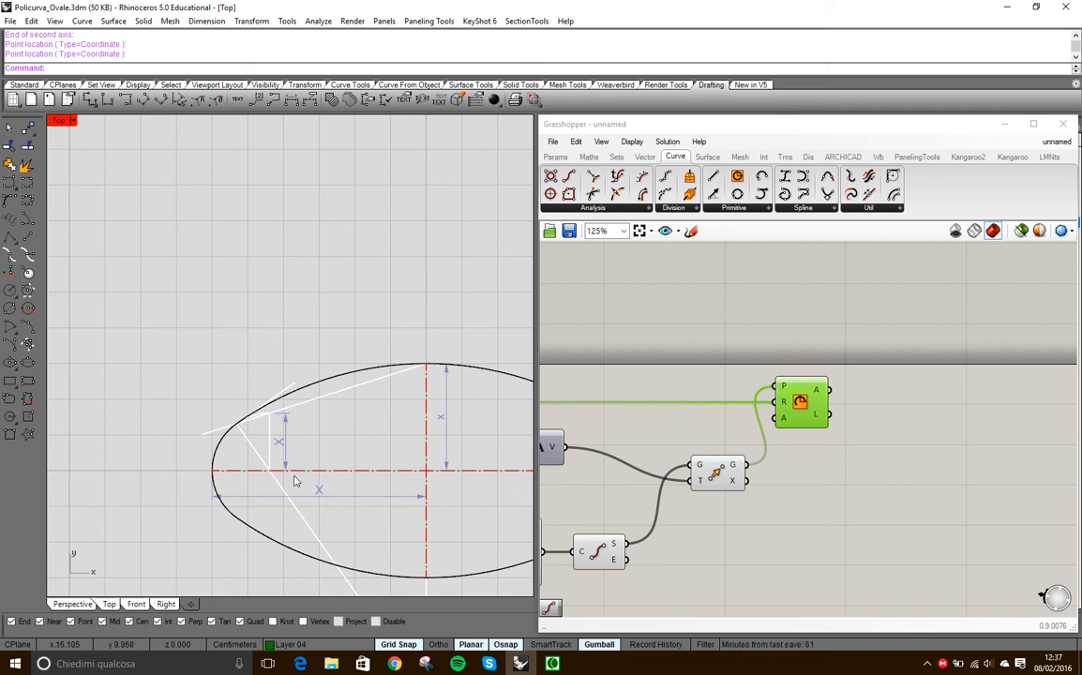
{"action": "right_click_drag", "start_coordinate": [410, 507], "coordinate": [403, 427]}
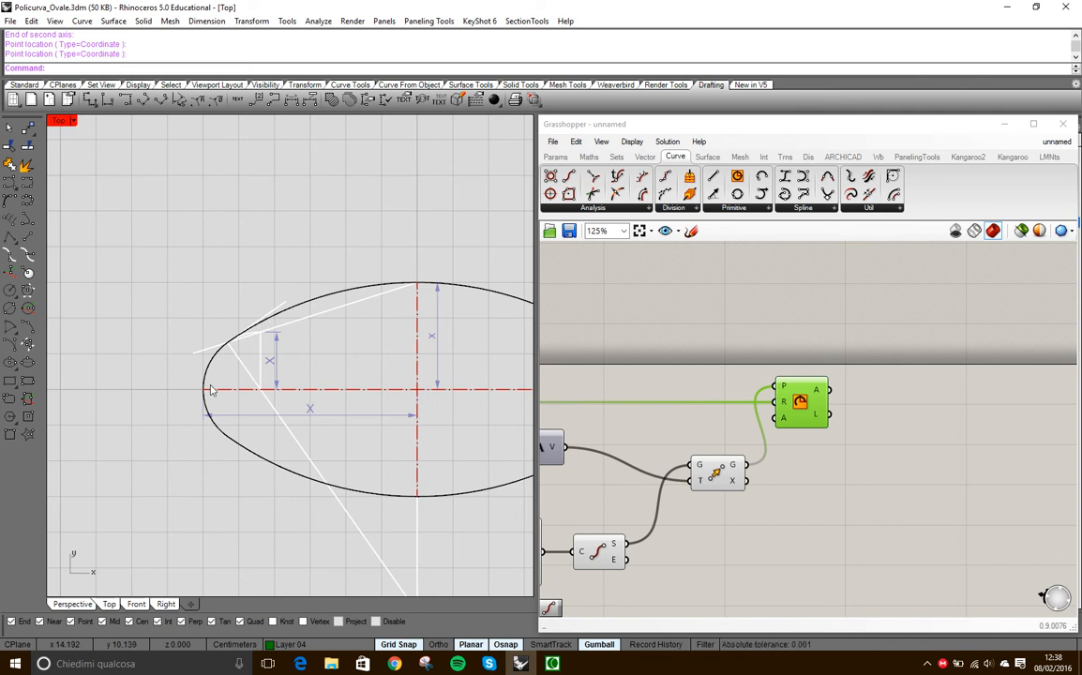
{"action": "scroll", "coordinate": [364, 382], "scroll_direction": "down", "scroll_amount": 6}
{"action": "right_click_drag", "start_coordinate": [392, 310], "coordinate": [345, 491]}
{"action": "right_click_drag", "start_coordinate": [354, 294], "coordinate": [321, 449]}
{"action": "scroll", "coordinate": [273, 313], "scroll_direction": "up", "scroll_amount": 8}
{"action": "right_click_drag", "start_coordinate": [273, 317], "coordinate": [296, 328]}
- Add an End Points component beside the Arc component and wire Arc's A output into its C input
{"action": "right_click_drag", "start_coordinate": [790, 467], "coordinate": [838, 463]}
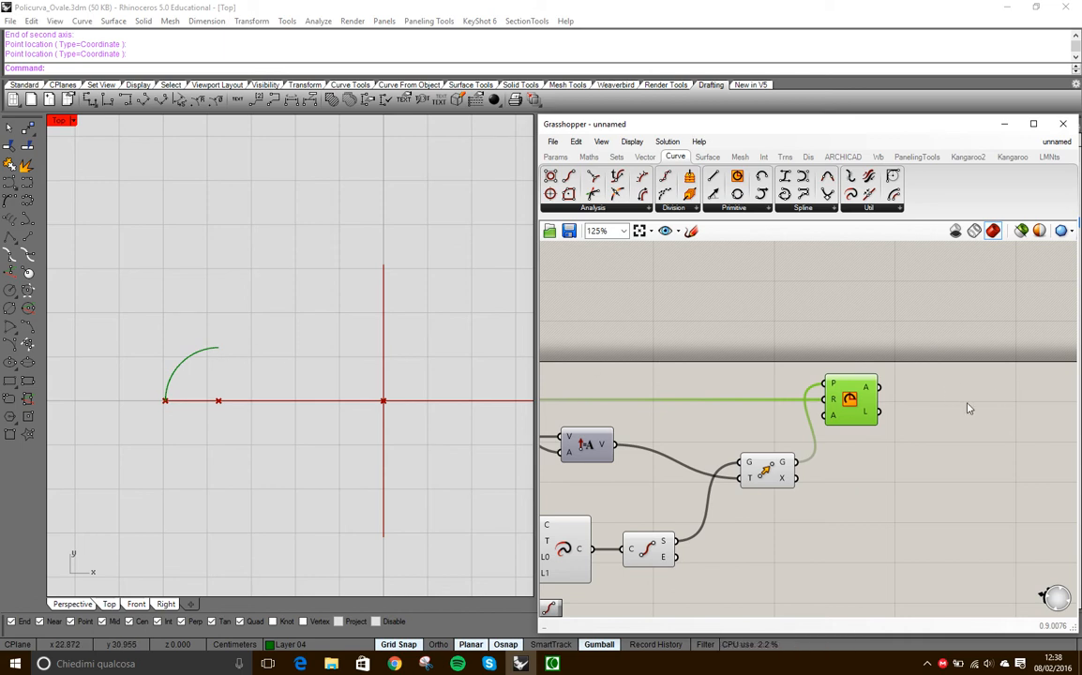
{"action": "right_click_drag", "start_coordinate": [954, 398], "coordinate": [834, 411]}
{"action": "double_click", "coordinate": [892, 469]}
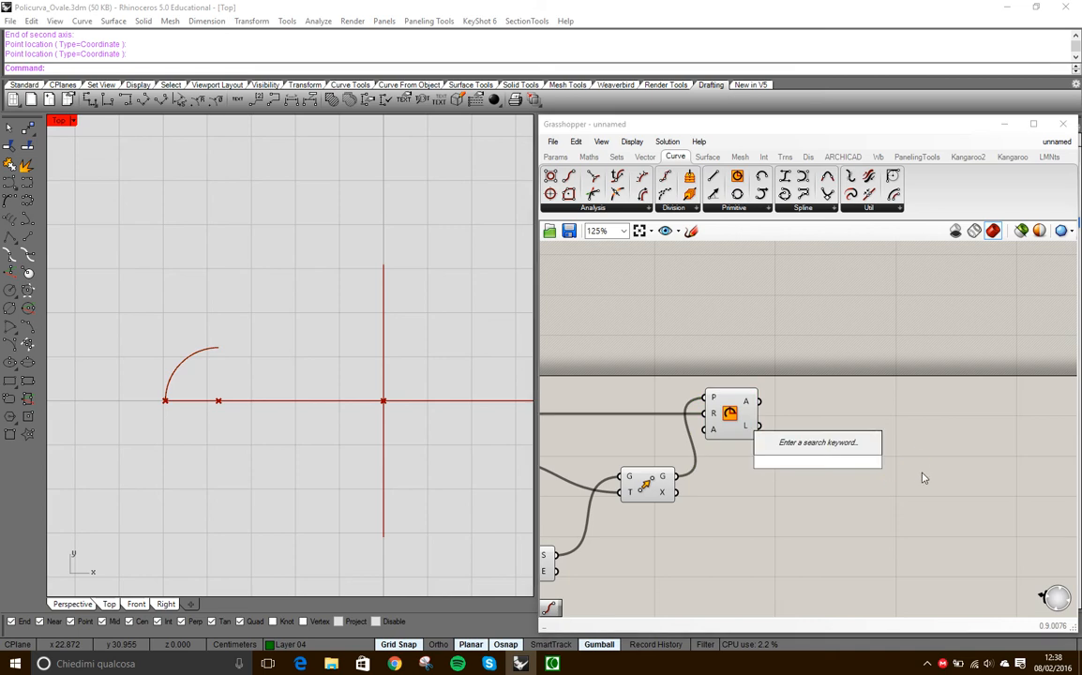
{"action": "type", "text": "end p"}
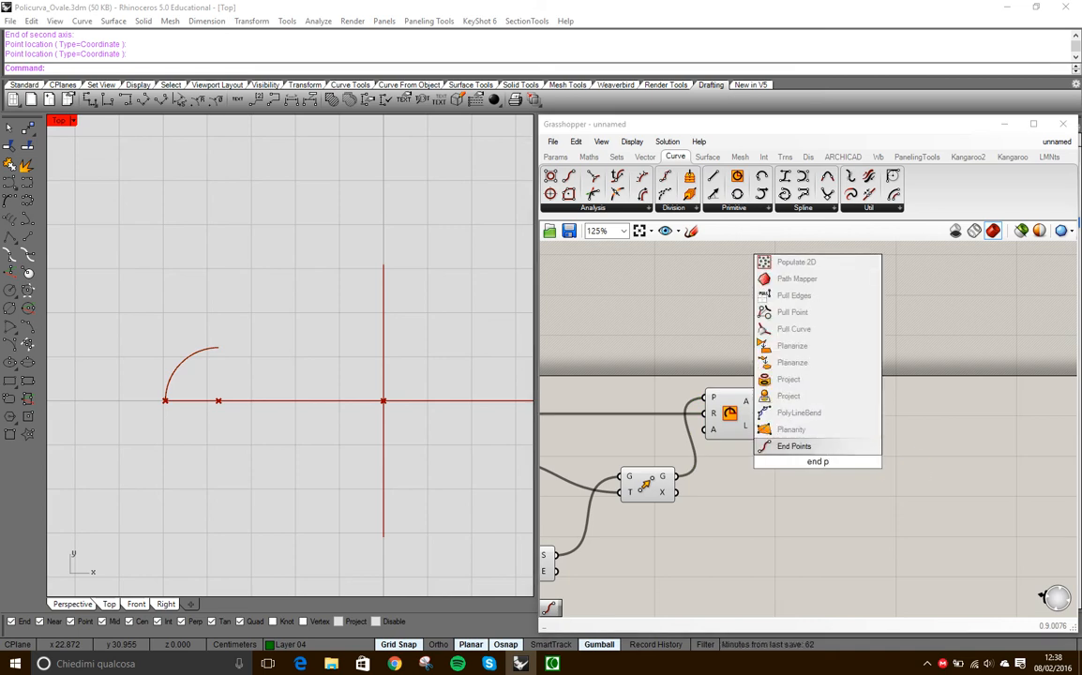
{"action": "left_click", "coordinate": [816, 447]}
{"action": "left_click_drag", "start_coordinate": [829, 473], "coordinate": [837, 427]}
{"action": "left_click_drag", "start_coordinate": [759, 402], "coordinate": [816, 407]}
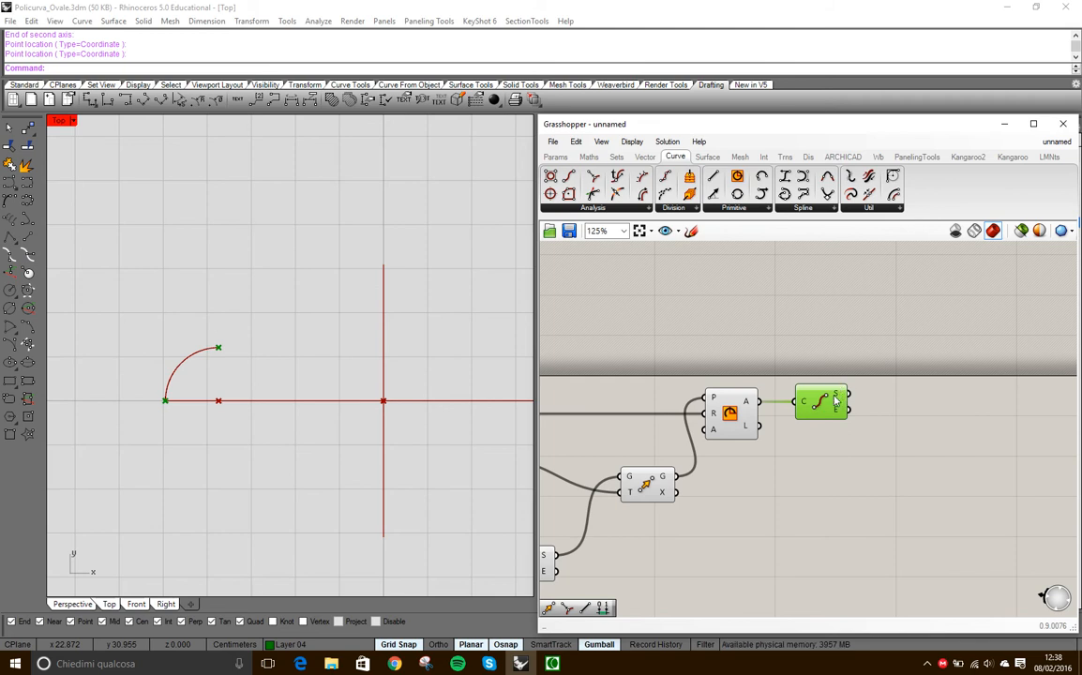
{"action": "mouse_move", "coordinate": [837, 399]}
- Add a second End Points component and wire the vertical axis's extended curve output into its C input
{"action": "scroll", "coordinate": [795, 473], "scroll_direction": "down", "scroll_amount": 4}
{"action": "right_click_drag", "start_coordinate": [749, 499], "coordinate": [872, 357]}
{"action": "scroll", "coordinate": [734, 508], "scroll_direction": "up", "scroll_amount": 3}
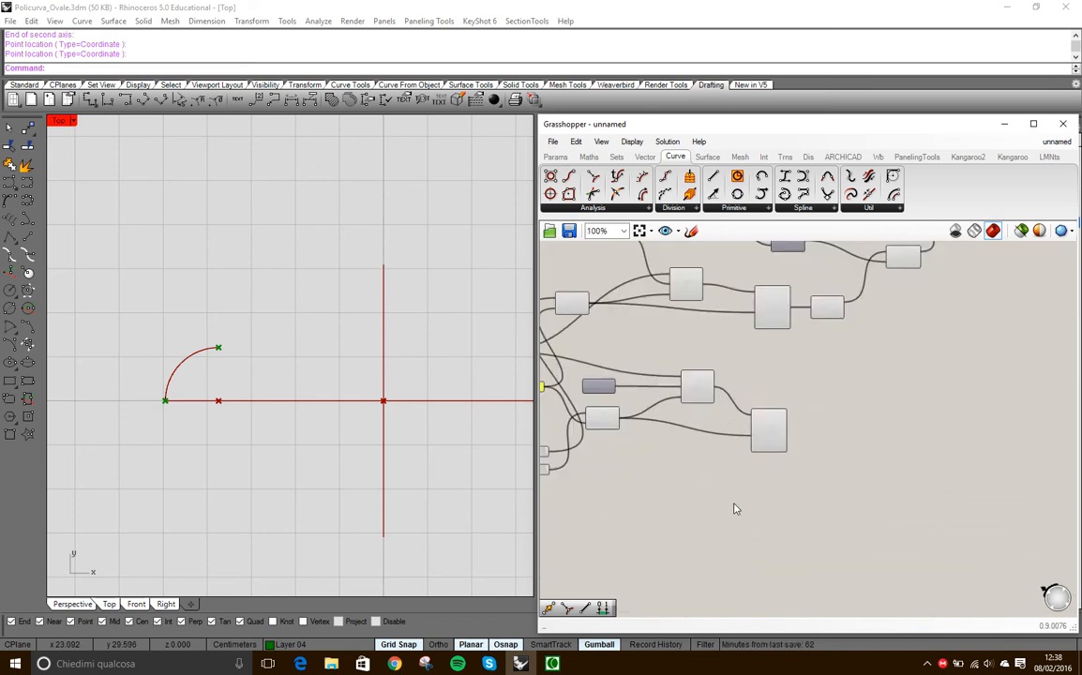
{"action": "double_click", "coordinate": [870, 419]}
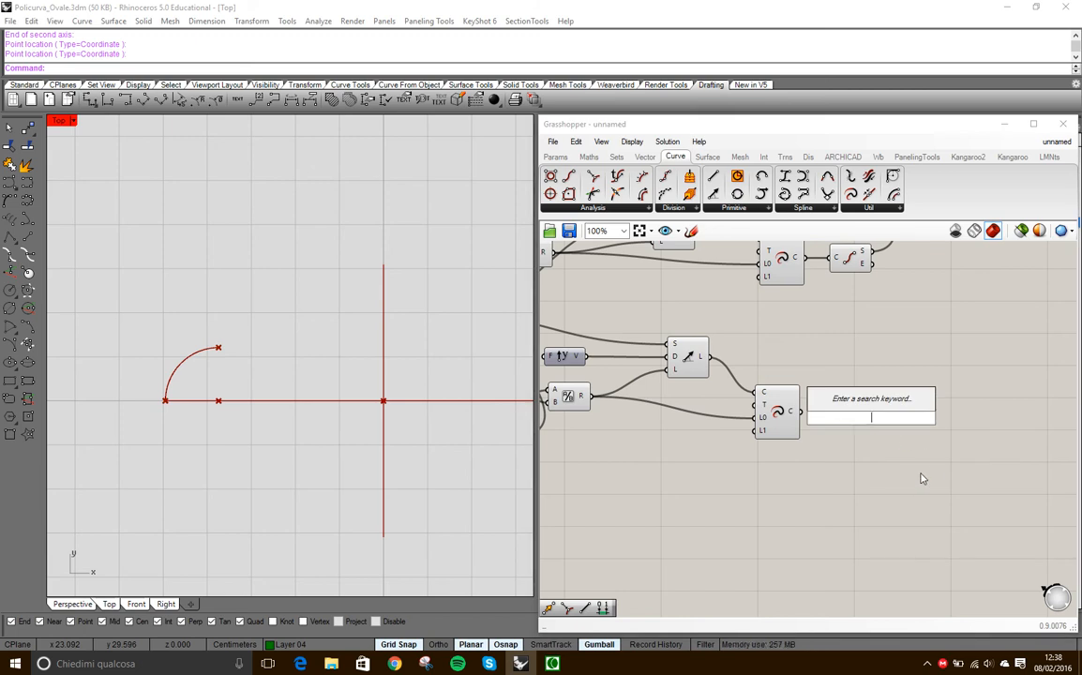
{"action": "type", "text": "end"}
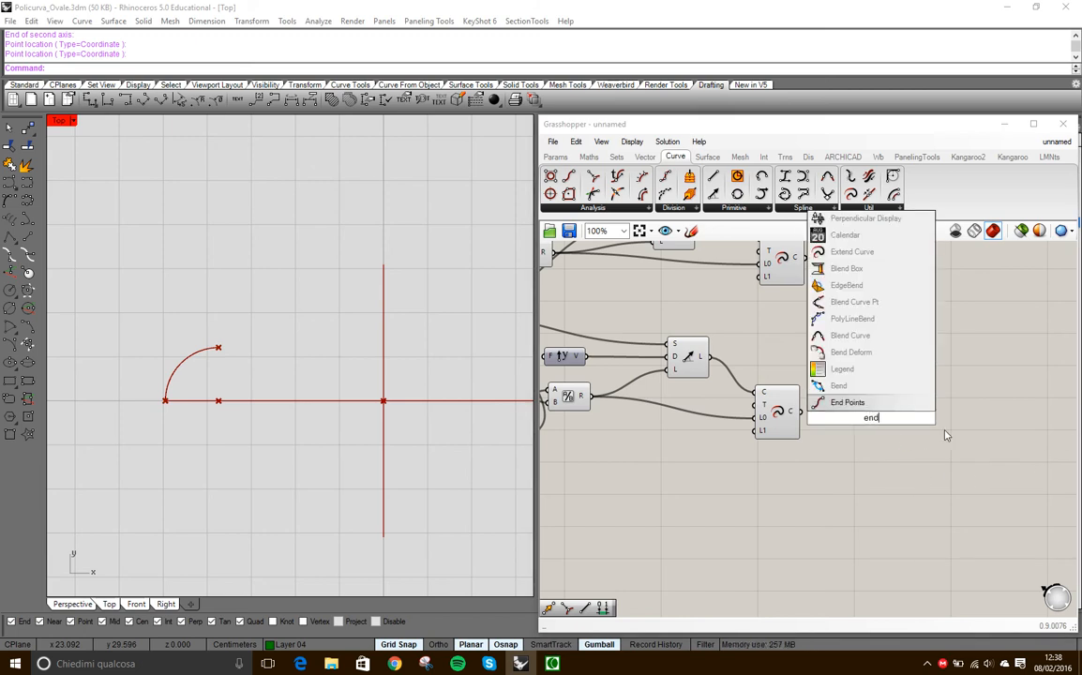
{"action": "left_click", "coordinate": [849, 402]}
{"action": "left_click_drag", "start_coordinate": [804, 420], "coordinate": [856, 418]}
- Stack the two End Points components in one column below the Arc component, with the vertical axis's one underneath
{"action": "right_click_drag", "start_coordinate": [887, 466], "coordinate": [812, 492]}
{"action": "left_click", "coordinate": [778, 460]}
{"action": "scroll", "coordinate": [777, 483], "scroll_direction": "down", "scroll_amount": 4}
{"action": "left_click_drag", "start_coordinate": [778, 459], "coordinate": [873, 419]}
{"action": "left_click", "coordinate": [886, 315]}
{"action": "left_click_drag", "start_coordinate": [886, 316], "coordinate": [874, 371]}
{"action": "right_click_drag", "start_coordinate": [895, 411], "coordinate": [792, 463]}
{"action": "scroll", "coordinate": [883, 436], "scroll_direction": "up", "scroll_amount": 4}
{"action": "left_click", "coordinate": [748, 497]}
{"action": "left_click_drag", "start_coordinate": [748, 497], "coordinate": [759, 470]}
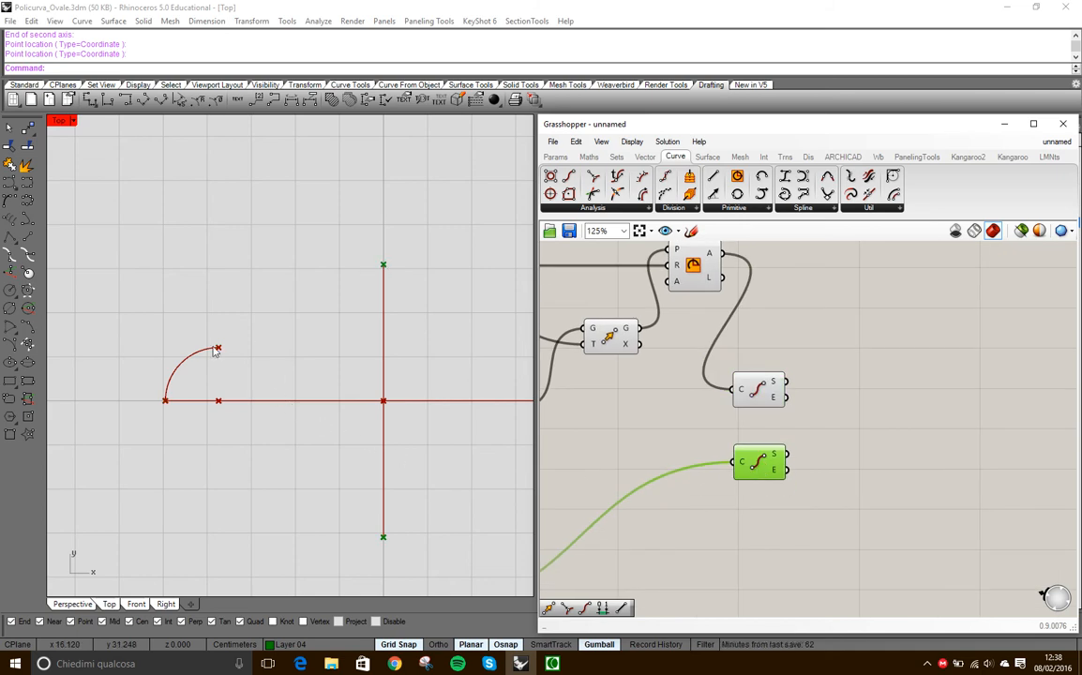
{"action": "double_click", "coordinate": [902, 441]}
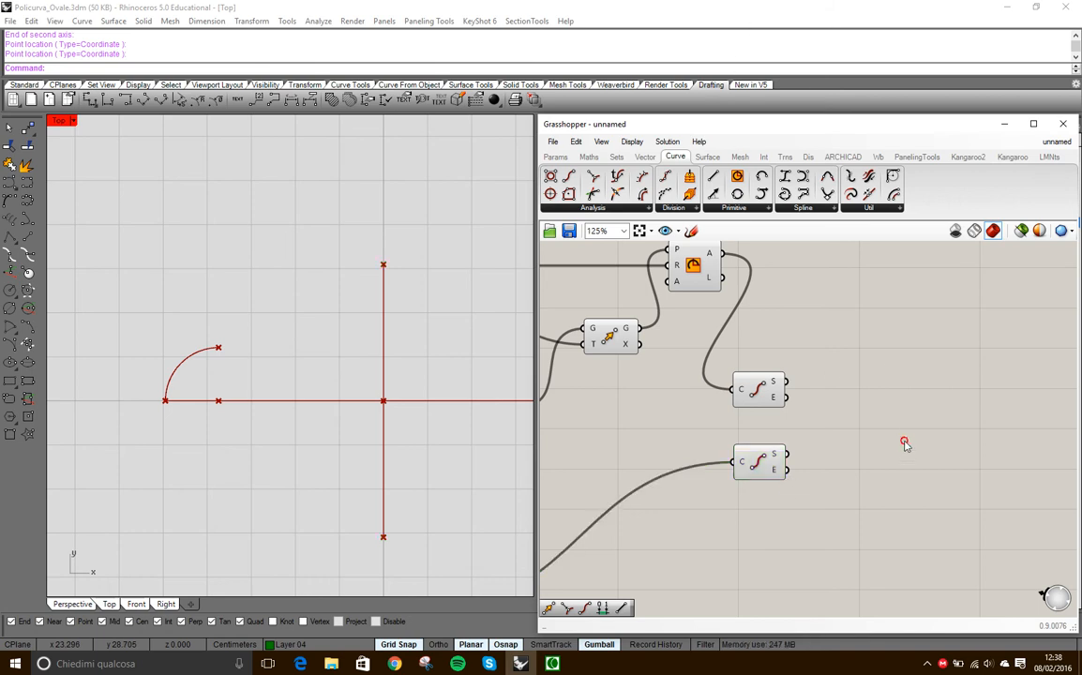
{"action": "type", "text": "line"}
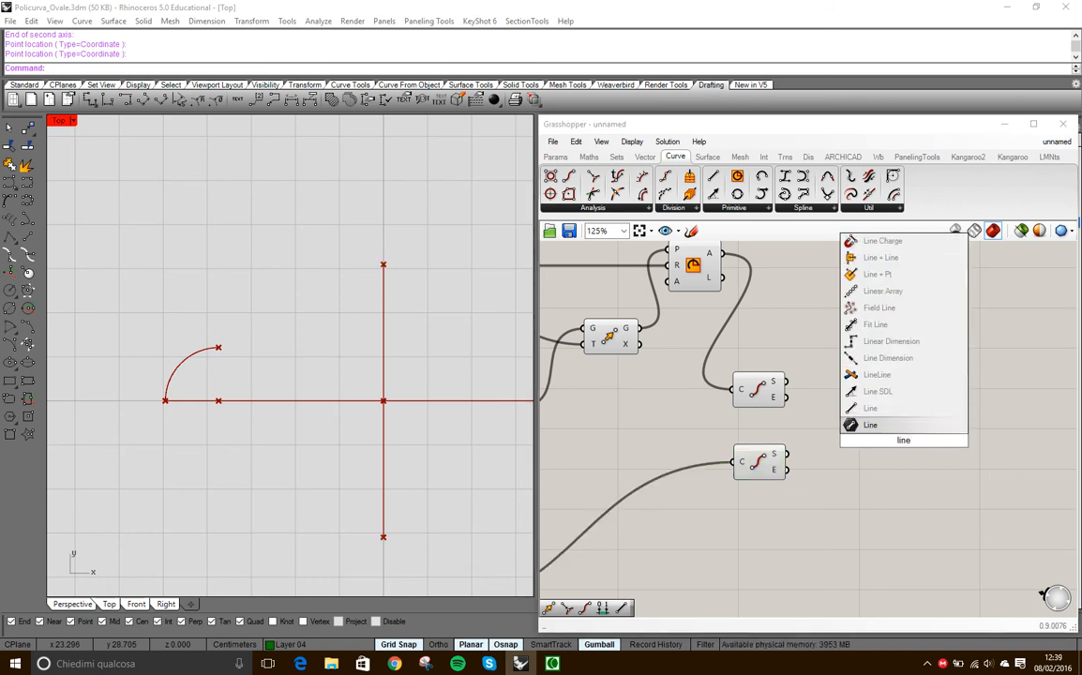
{"action": "key", "text": "Return"}
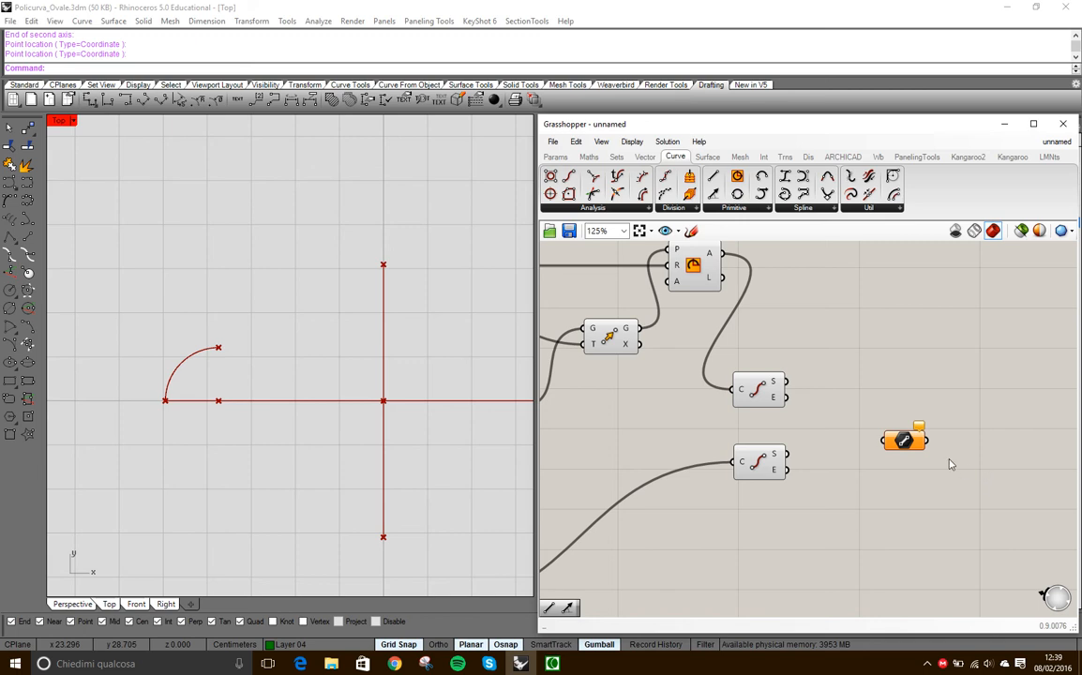
{"action": "key", "text": "Delete"}
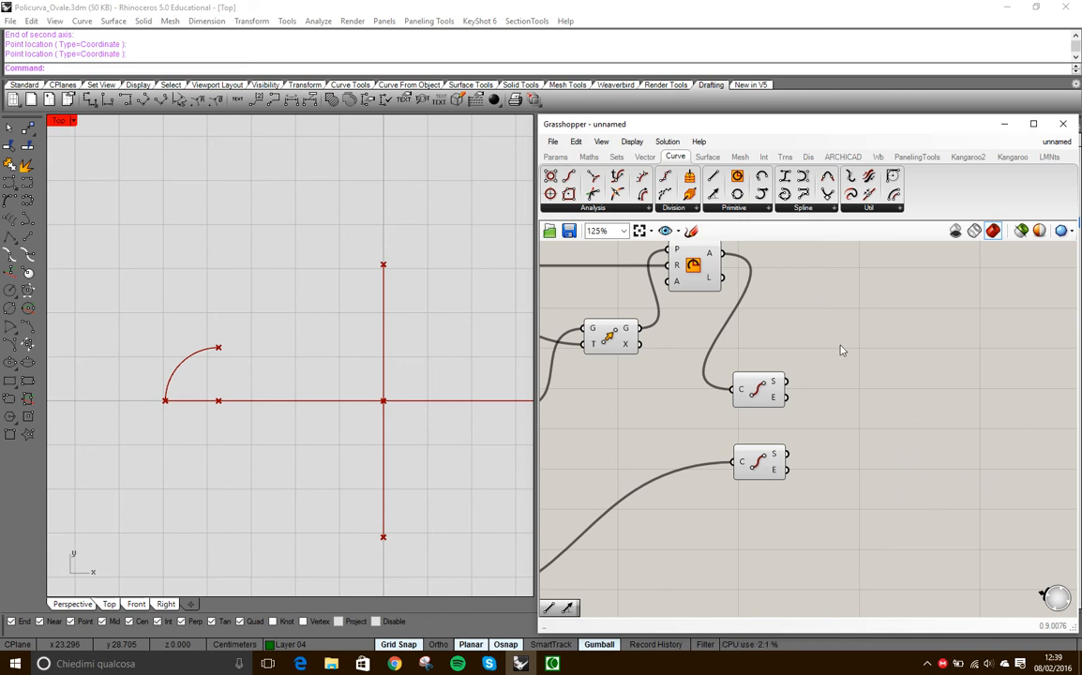
- Add a two-point Line component with the vertical axis's E end point as A and the arc's E end point as B
{"action": "double_click", "coordinate": [865, 391]}
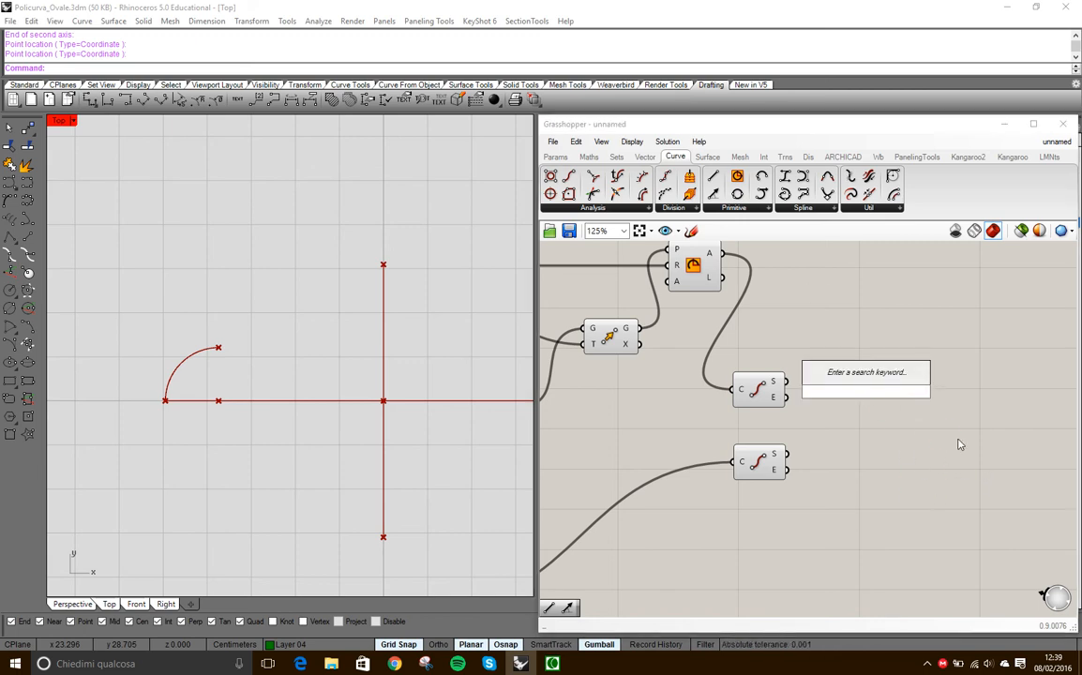
{"action": "type", "text": "line"}
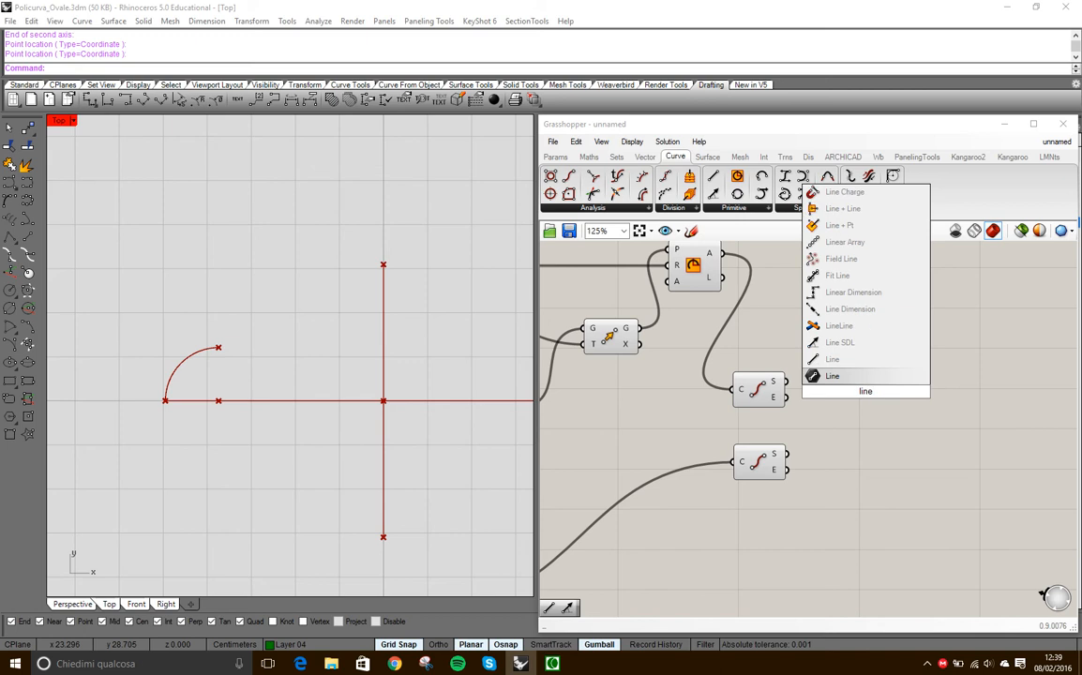
{"action": "left_click", "coordinate": [882, 361]}
{"action": "left_click_drag", "start_coordinate": [870, 395], "coordinate": [876, 451]}
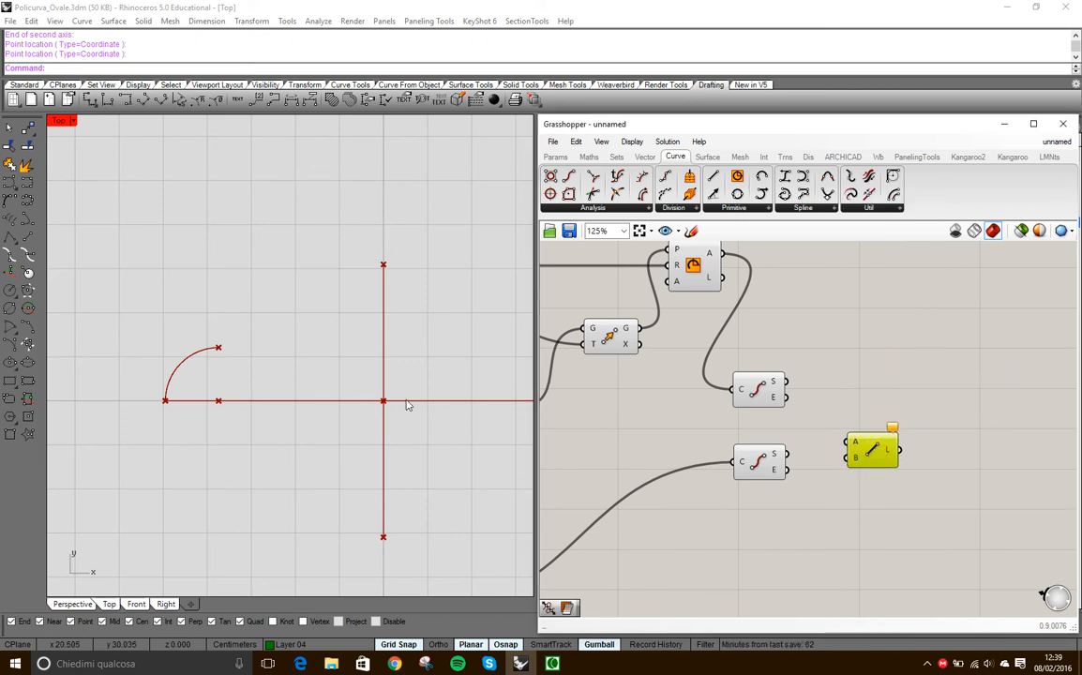
{"action": "left_click_drag", "start_coordinate": [788, 469], "coordinate": [847, 443]}
{"action": "left_click_drag", "start_coordinate": [787, 382], "coordinate": [848, 456]}
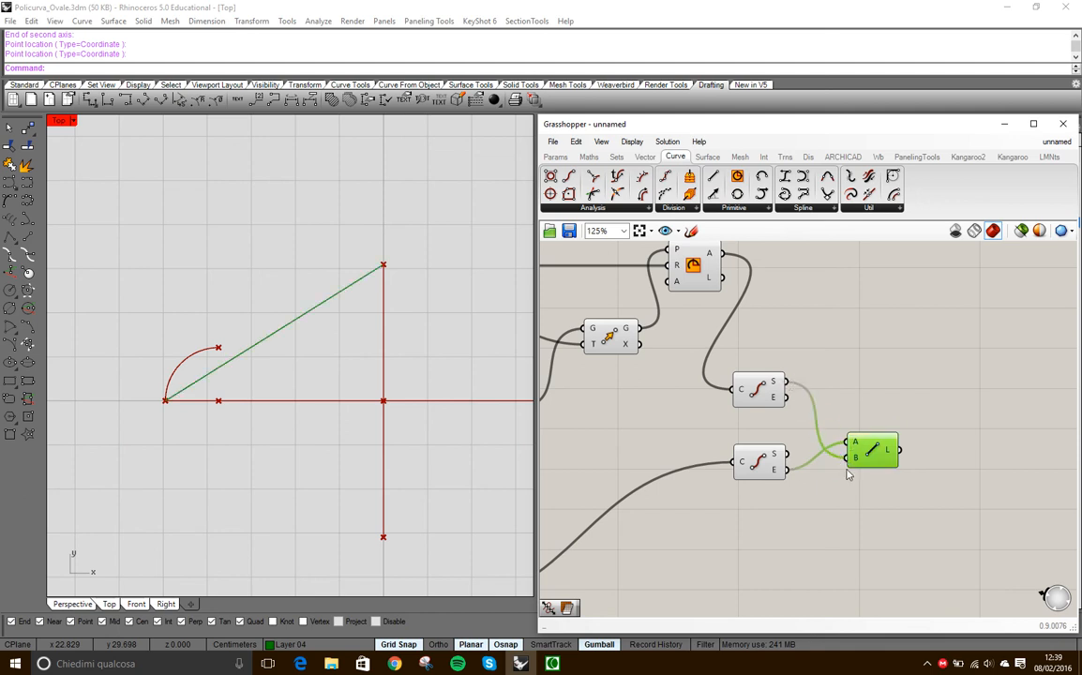
{"action": "left_click", "coordinate": [786, 399]}
{"action": "left_click_drag", "start_coordinate": [791, 401], "coordinate": [846, 458]}
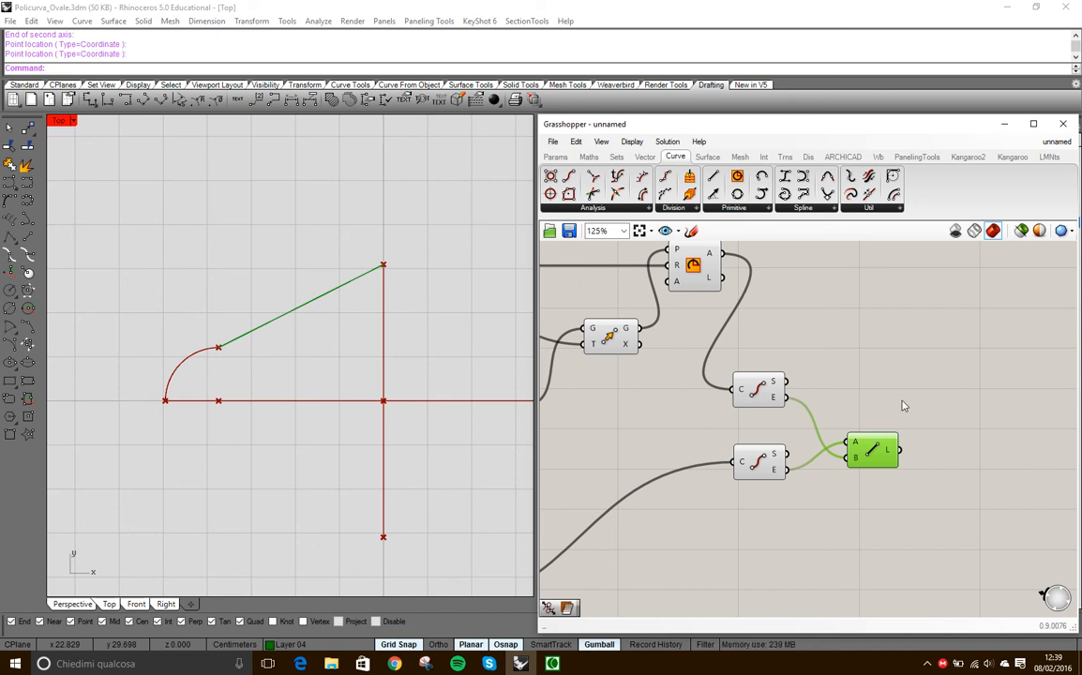
- Move the arc's End Points component below the vertical axis's one and align the Line component beside the pair
{"action": "right_click_drag", "start_coordinate": [893, 392], "coordinate": [856, 419]}
{"action": "mouse_move", "coordinate": [845, 476]}
{"action": "left_mouse_down"}
{"action": "mouse_move", "coordinate": [872, 435]}
{"action": "mouse_move", "coordinate": [847, 463]}
{"action": "left_mouse_up"}
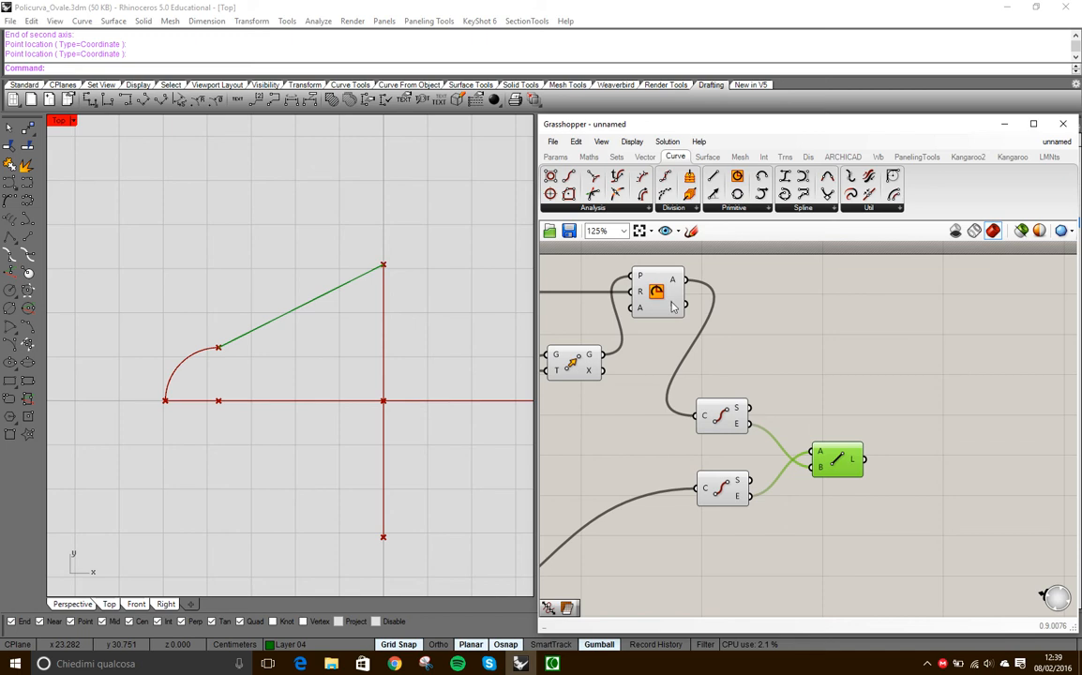
{"action": "left_click", "coordinate": [666, 293]}
{"action": "left_click", "coordinate": [826, 459]}
{"action": "left_click_drag", "start_coordinate": [727, 419], "coordinate": [728, 541]}
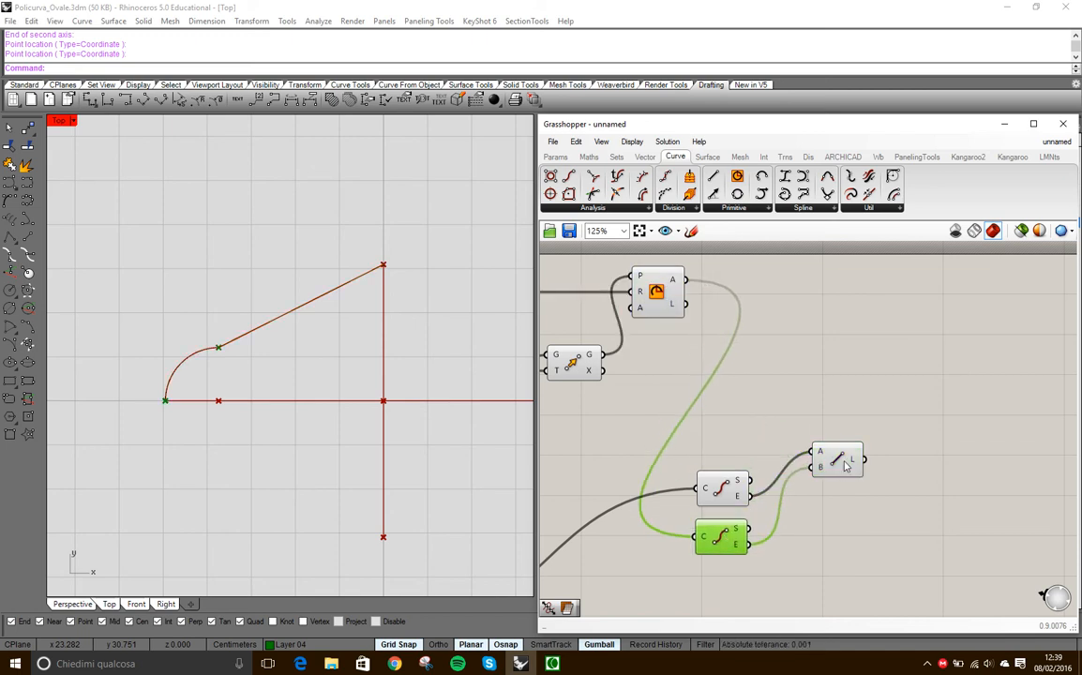
{"action": "left_click_drag", "start_coordinate": [841, 472], "coordinate": [831, 524]}
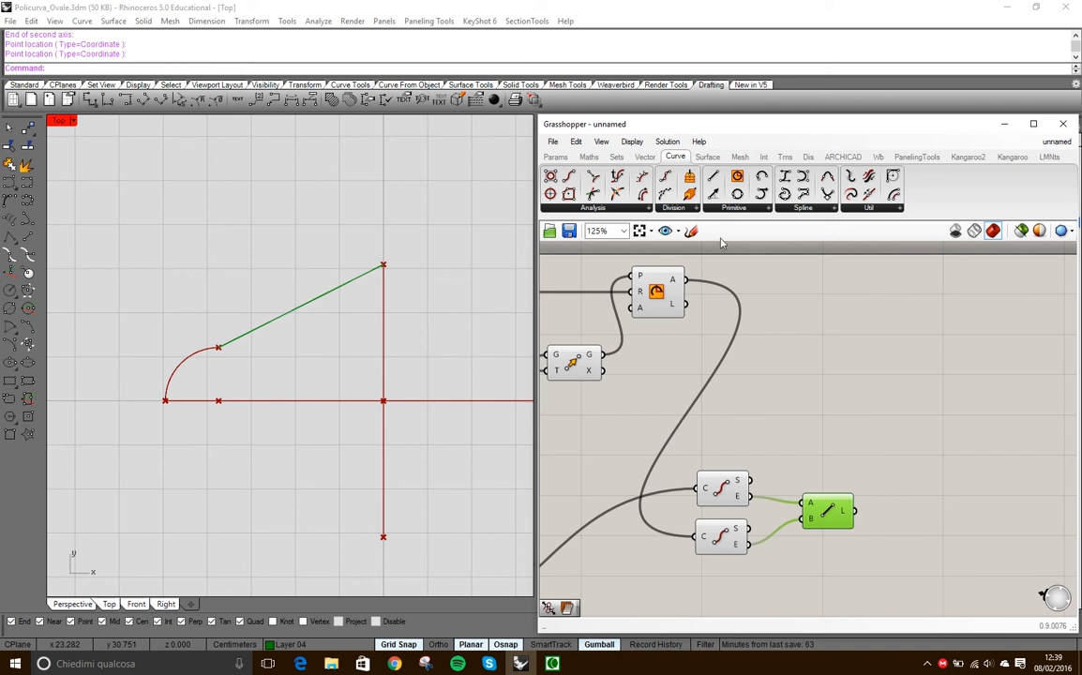
- Add a Curve | Line intersection component and wire the arc into its C input and the line into L
{"action": "left_click", "coordinate": [764, 156]}
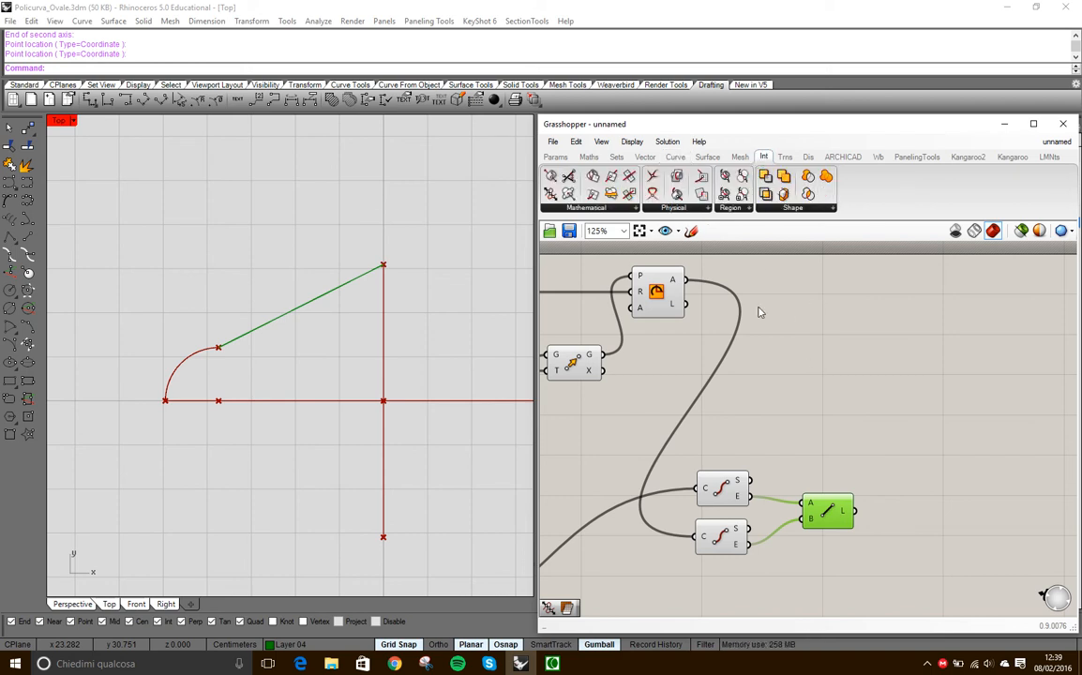
{"action": "left_click", "coordinate": [601, 210]}
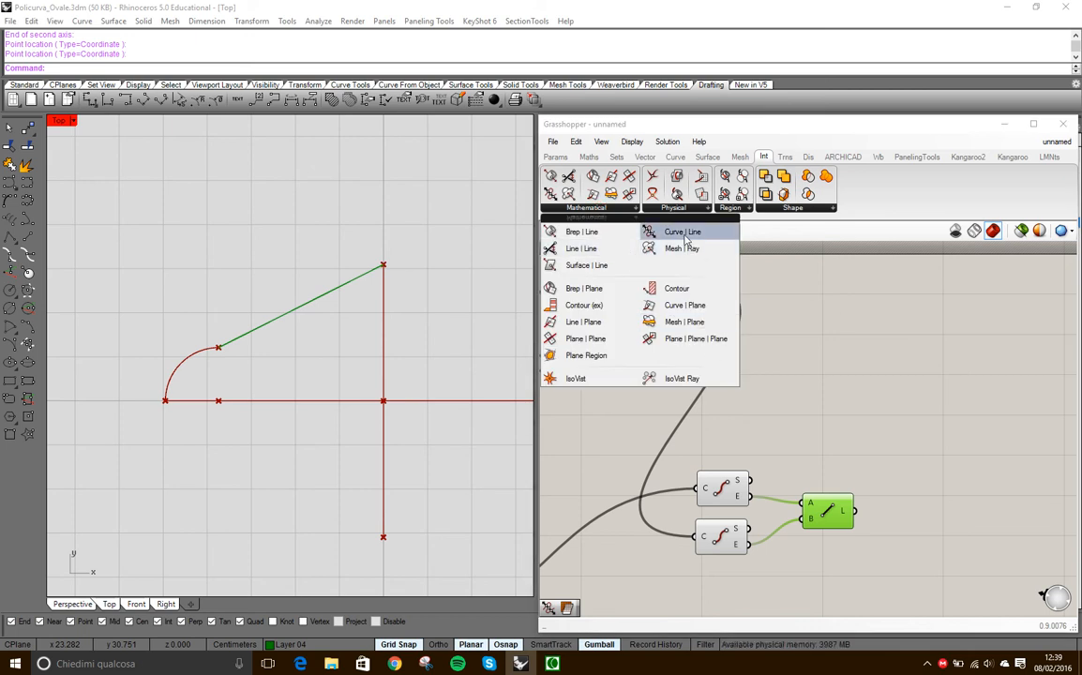
{"action": "left_click_drag", "start_coordinate": [686, 236], "coordinate": [903, 424]}
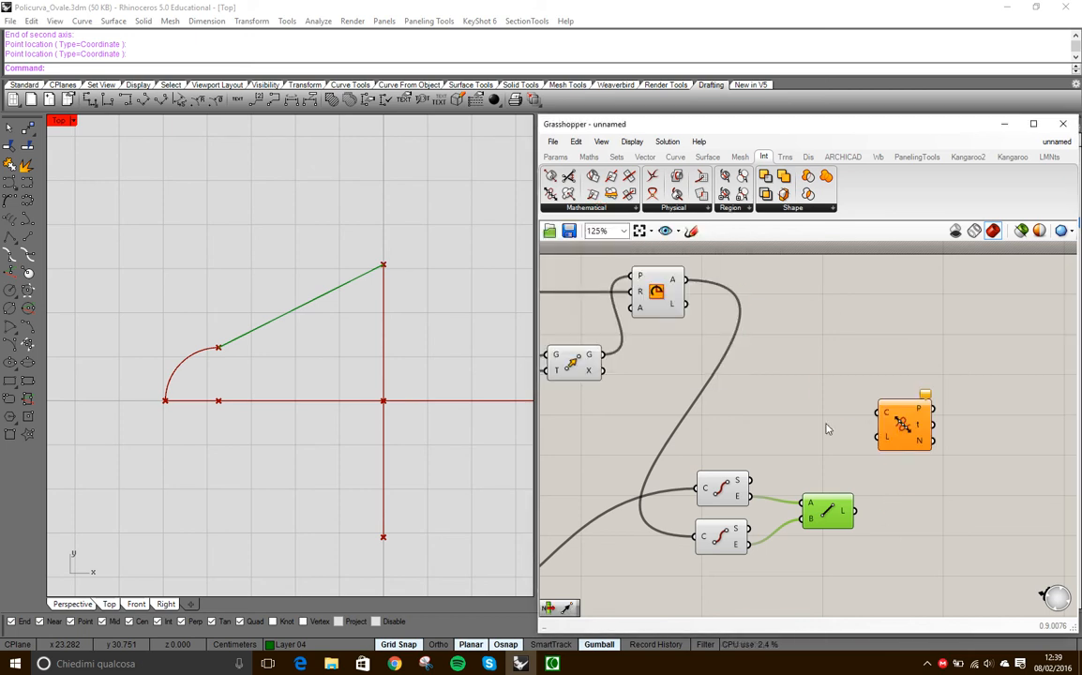
{"action": "left_click_drag", "start_coordinate": [788, 333], "coordinate": [882, 413]}
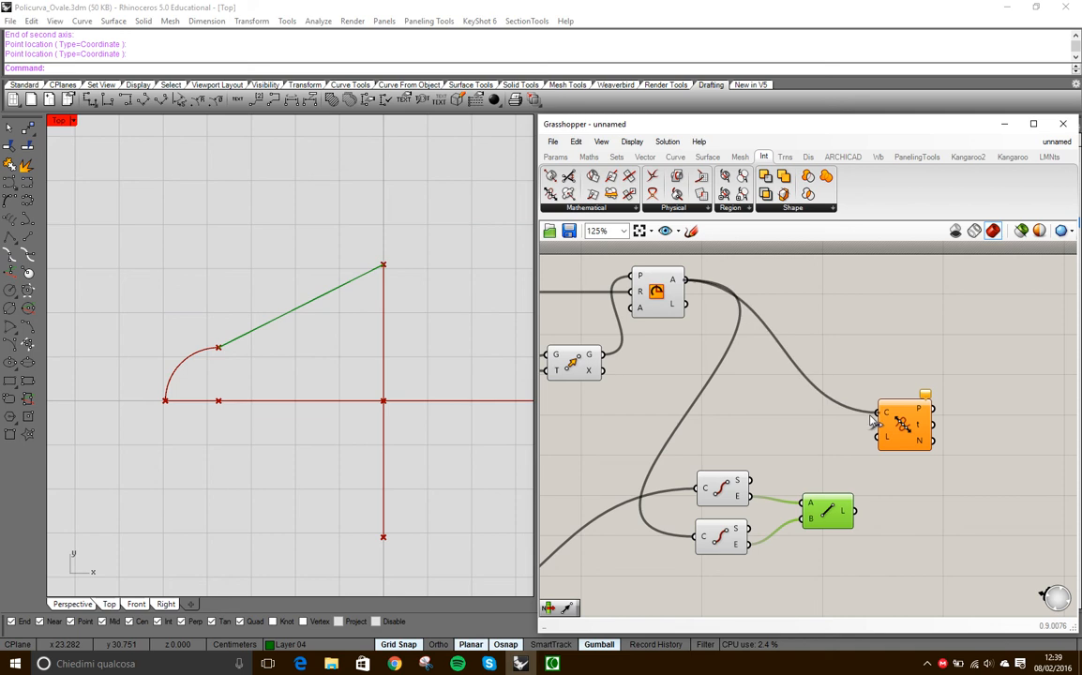
{"action": "left_click_drag", "start_coordinate": [856, 512], "coordinate": [882, 436]}
- Examine where the line intersects the small arc, using the Curve | Line component's preview points
{"action": "scroll", "coordinate": [282, 339], "scroll_direction": "up", "scroll_amount": 4}
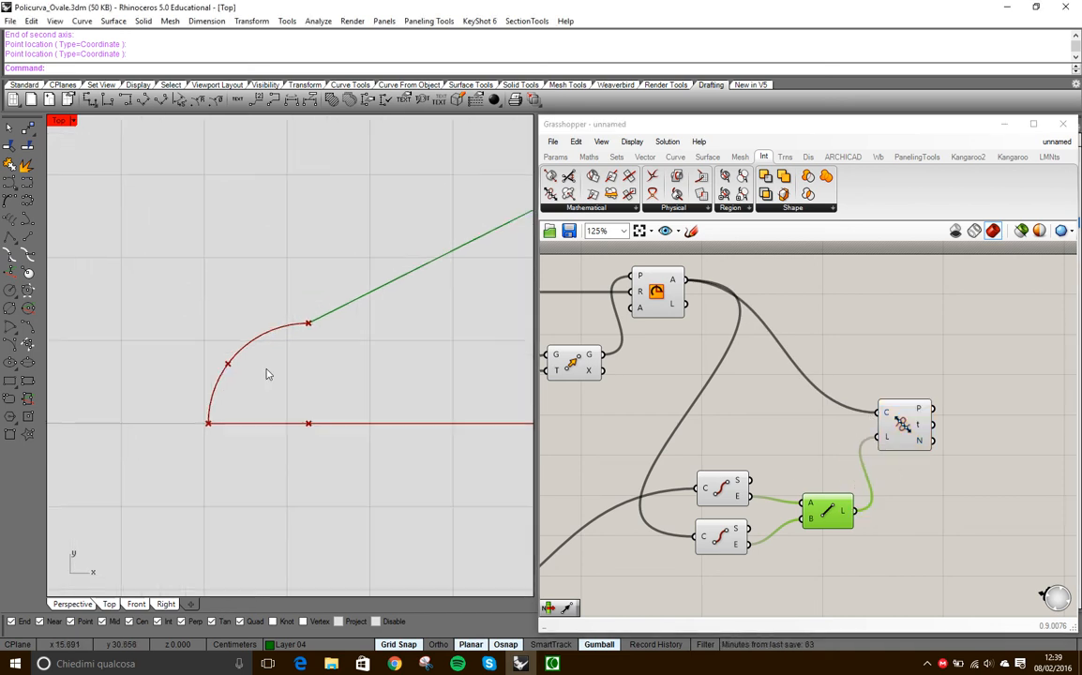
{"action": "scroll", "coordinate": [327, 309], "scroll_direction": "down", "scroll_amount": 4}
{"action": "right_click_drag", "start_coordinate": [383, 308], "coordinate": [345, 341]}
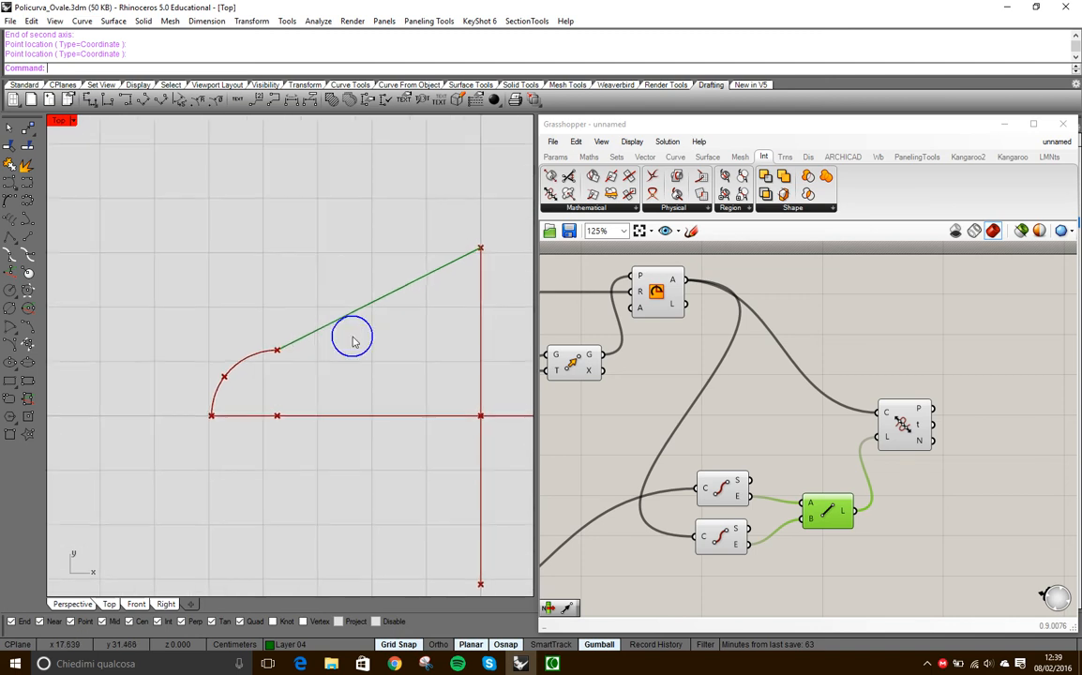
{"action": "scroll", "coordinate": [280, 349], "scroll_direction": "up", "scroll_amount": 8}
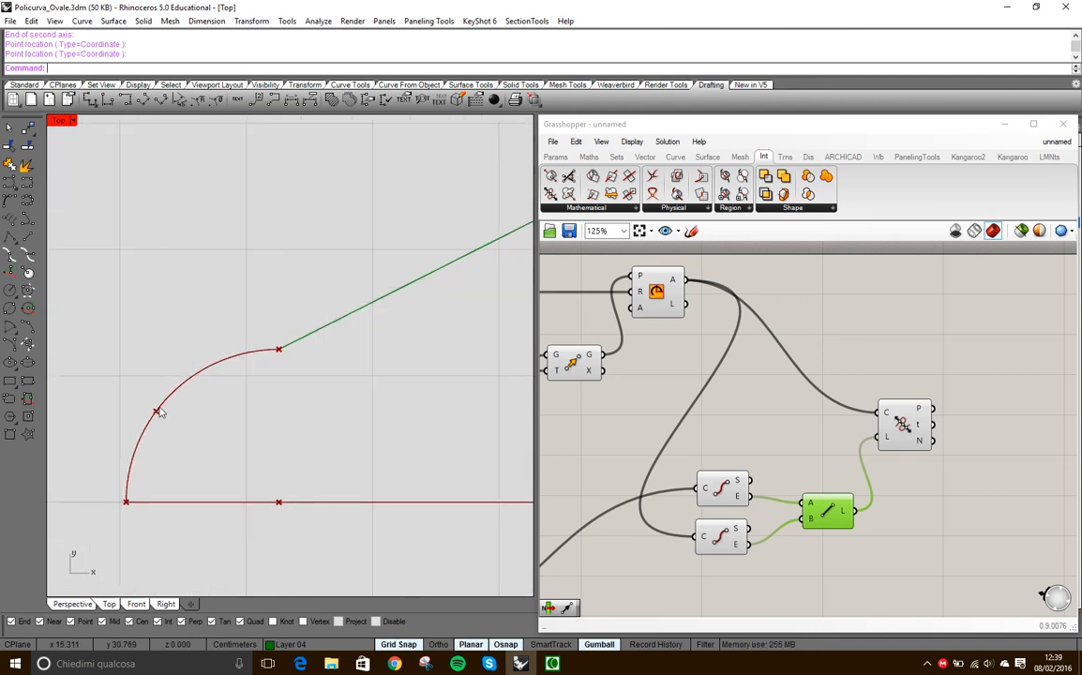
{"action": "scroll", "coordinate": [192, 394], "scroll_direction": "down", "scroll_amount": 2}
{"action": "scroll", "coordinate": [241, 403], "scroll_direction": "up", "scroll_amount": 4}
{"action": "mouse_move", "coordinate": [271, 387]}
{"action": "right_mouse_down"}
{"action": "mouse_move", "coordinate": [254, 409]}
{"action": "mouse_move", "coordinate": [257, 395]}
{"action": "right_mouse_up"}
{"action": "scroll", "coordinate": [221, 373], "scroll_direction": "down", "scroll_amount": 2}
{"action": "scroll", "coordinate": [235, 379], "scroll_direction": "down", "scroll_amount": 3}
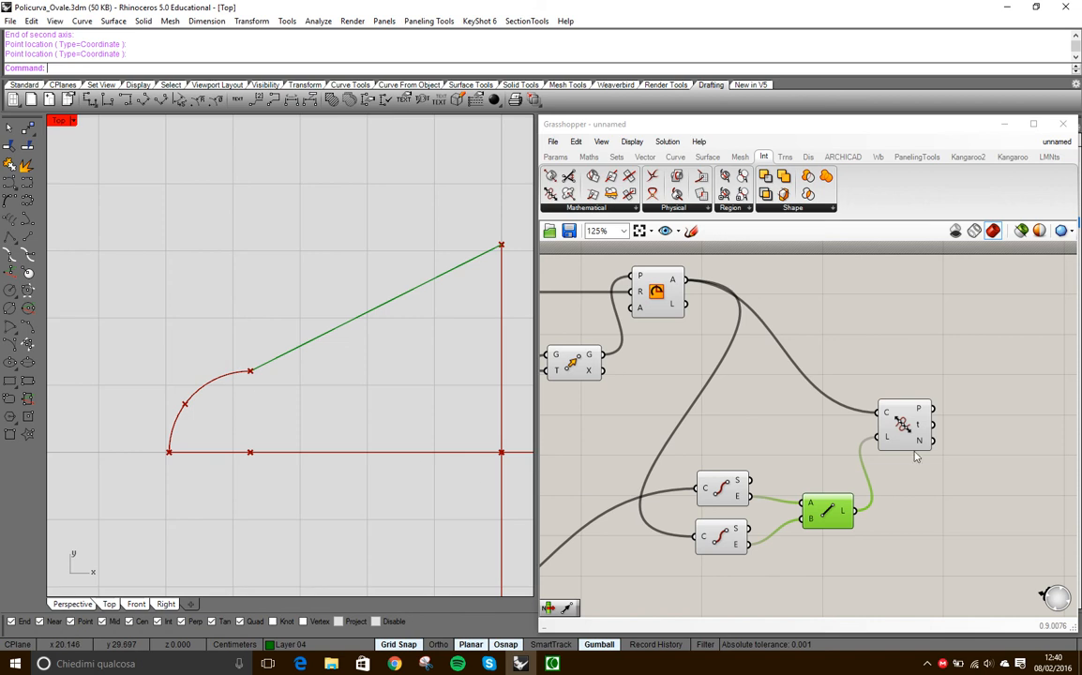
{"action": "left_click_drag", "start_coordinate": [910, 428], "coordinate": [903, 404]}
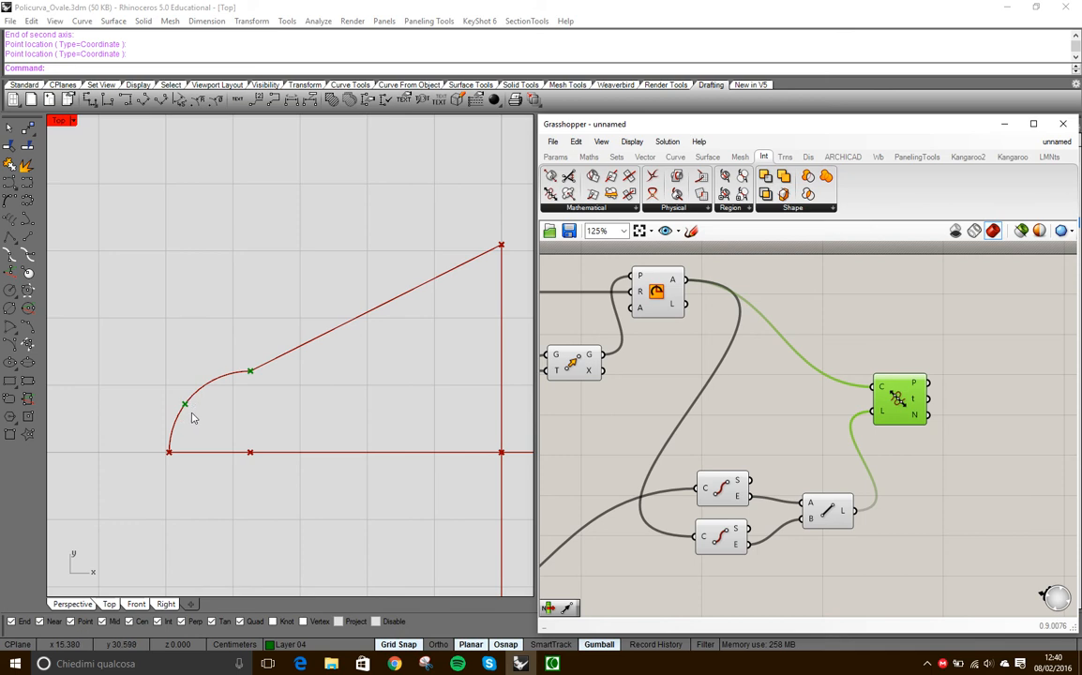
{"action": "scroll", "coordinate": [184, 406], "scroll_direction": "up", "scroll_amount": 2}
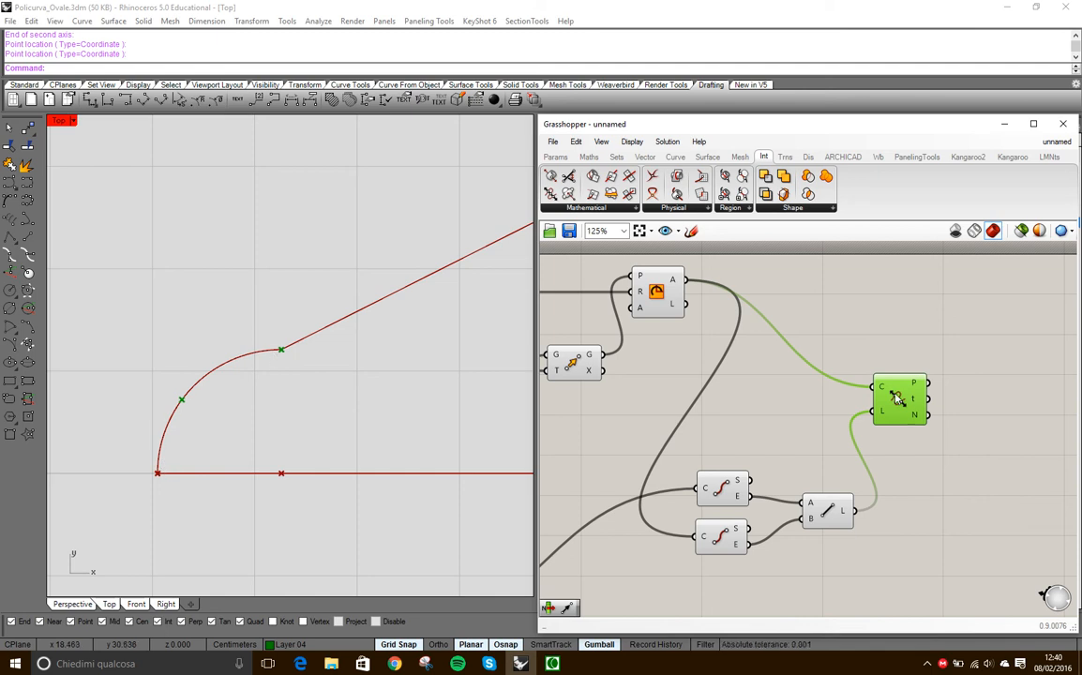
{"action": "left_click_drag", "start_coordinate": [896, 397], "coordinate": [899, 423]}
- Add an Evaluate Curve component above the Curve | Line component and check the latter's t parameter output
{"action": "double_click", "coordinate": [897, 328]}
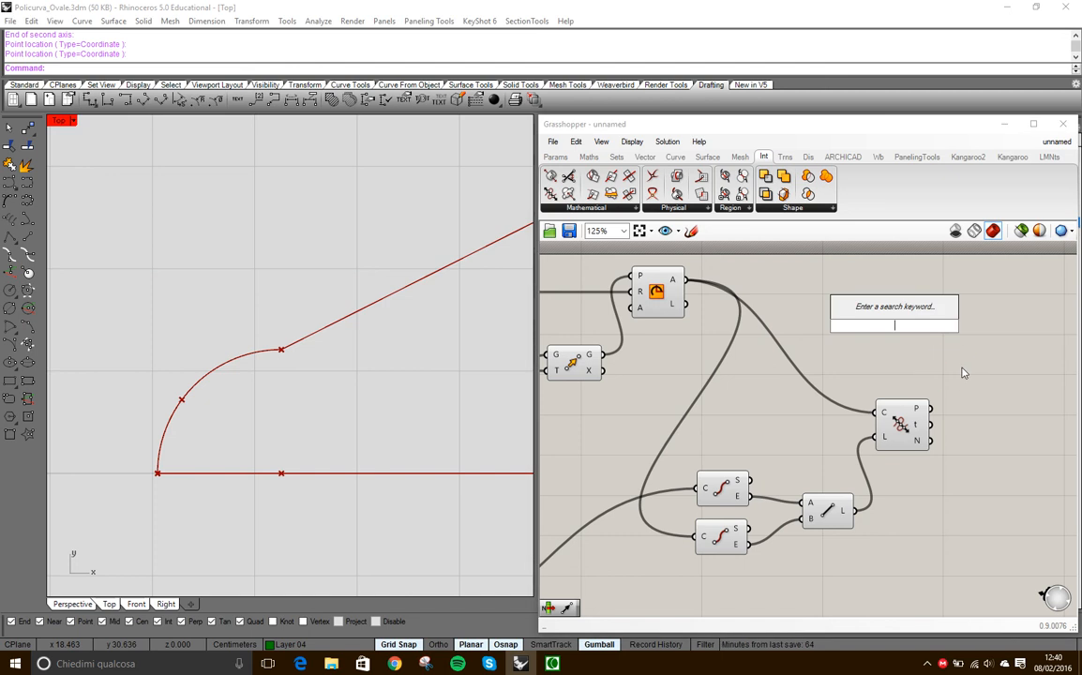
{"action": "type", "text": "e"}
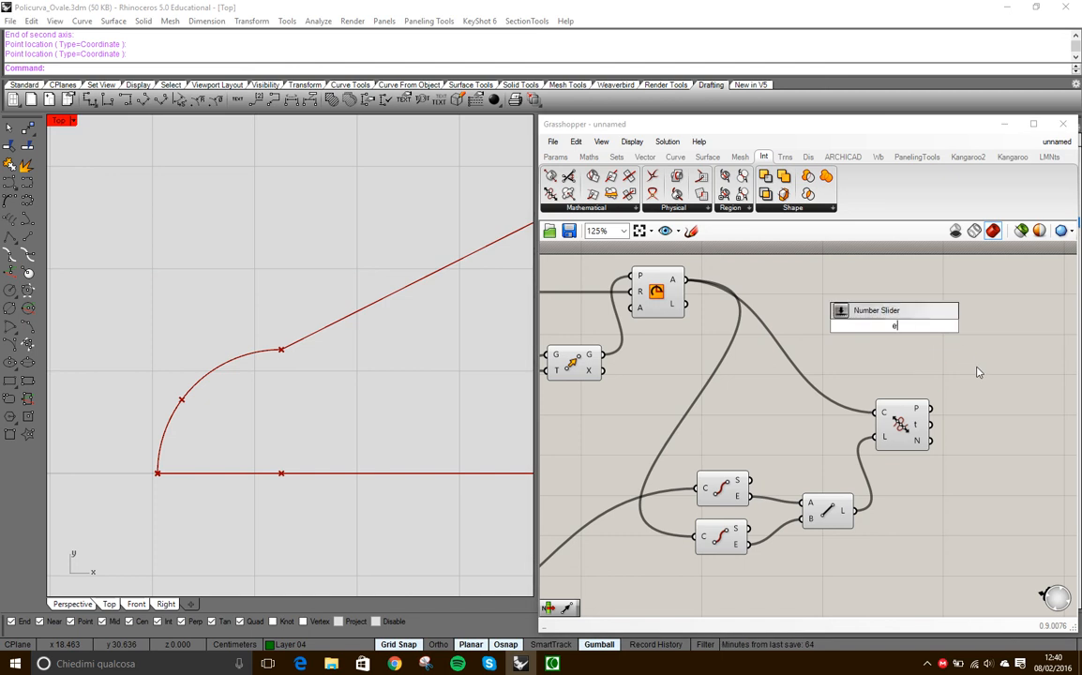
{"action": "type", "text": "valuate"}
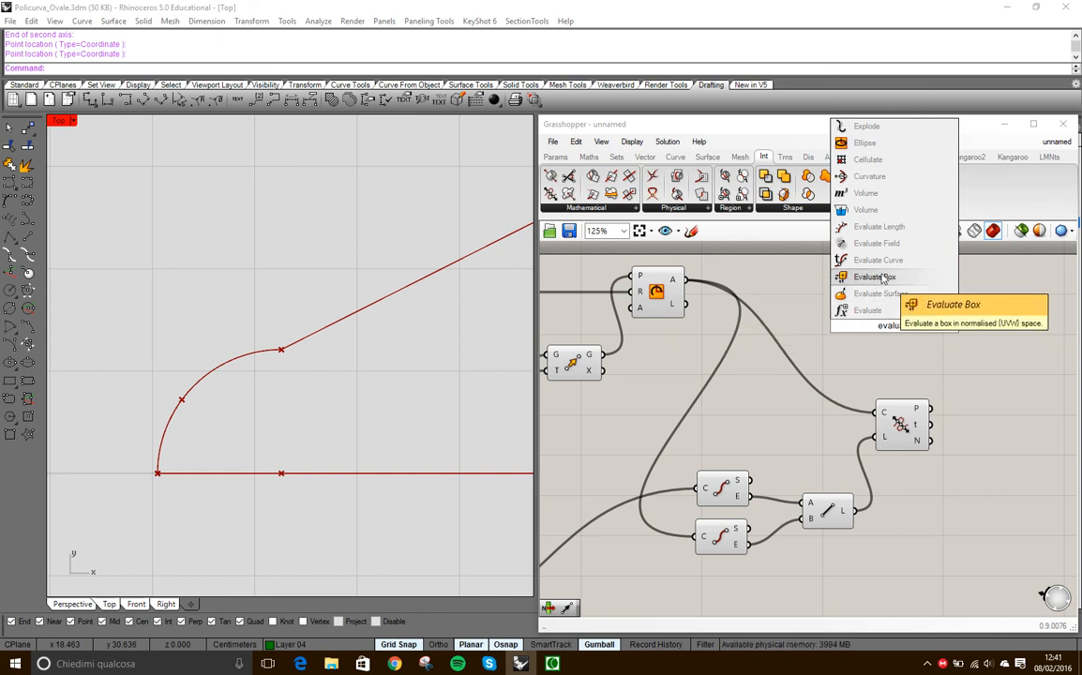
{"action": "left_click", "coordinate": [879, 260]}
{"action": "left_click_drag", "start_coordinate": [897, 324], "coordinate": [943, 323]}
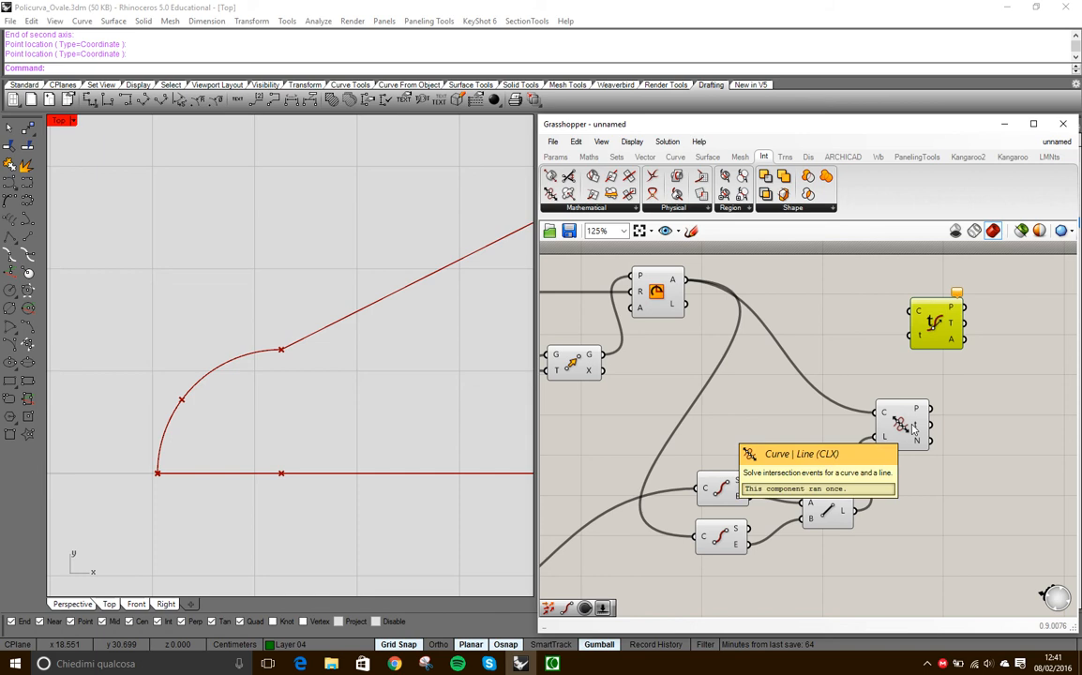
{"action": "mouse_move", "coordinate": [919, 427]}
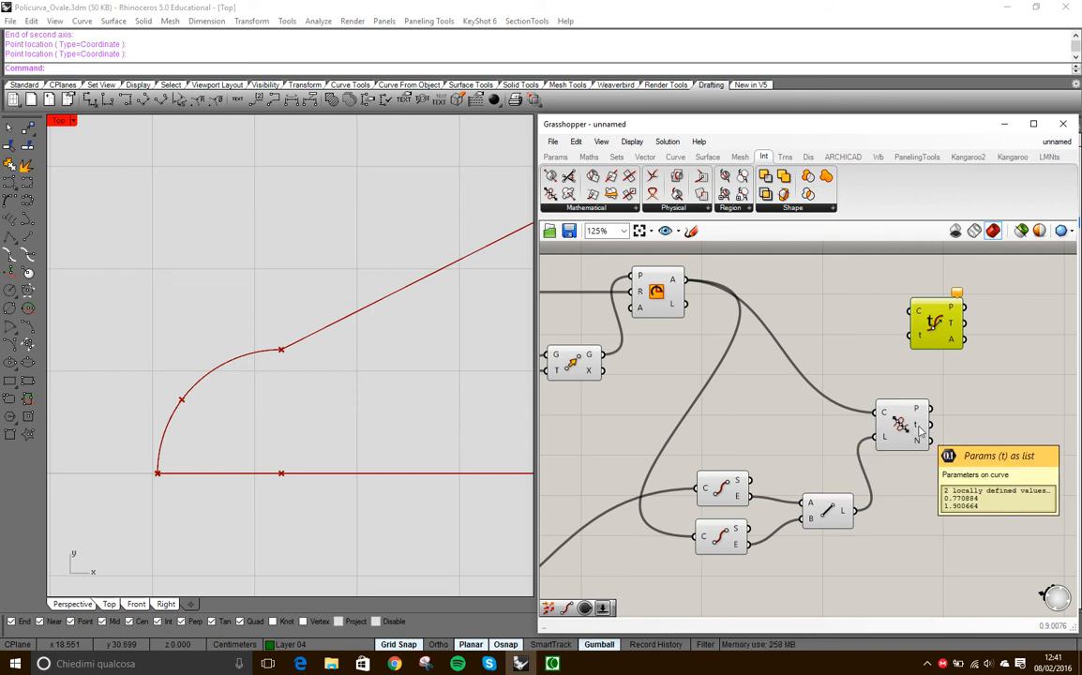
- Examine the line's tangency to the small arc, the Arc component's angle domain input and the Curve | Line component
{"action": "scroll", "coordinate": [286, 361], "scroll_direction": "up", "scroll_amount": 3}
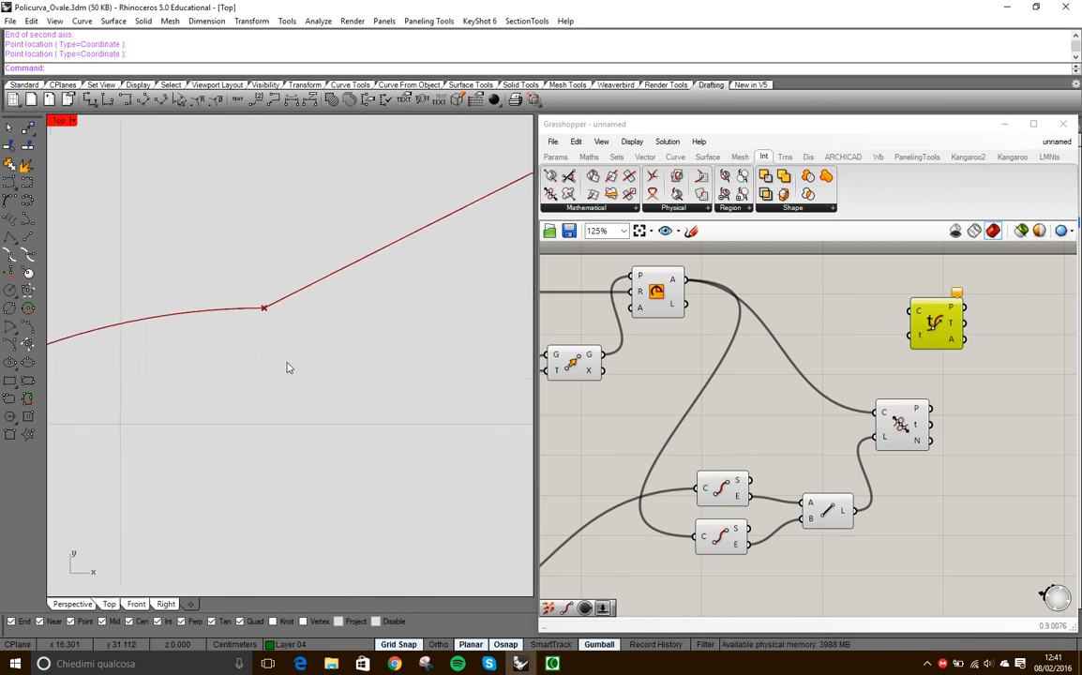
{"action": "scroll", "coordinate": [286, 347], "scroll_direction": "down", "scroll_amount": 3}
{"action": "scroll", "coordinate": [288, 336], "scroll_direction": "down", "scroll_amount": 1}
{"action": "right_click_drag", "start_coordinate": [746, 457], "coordinate": [817, 432]}
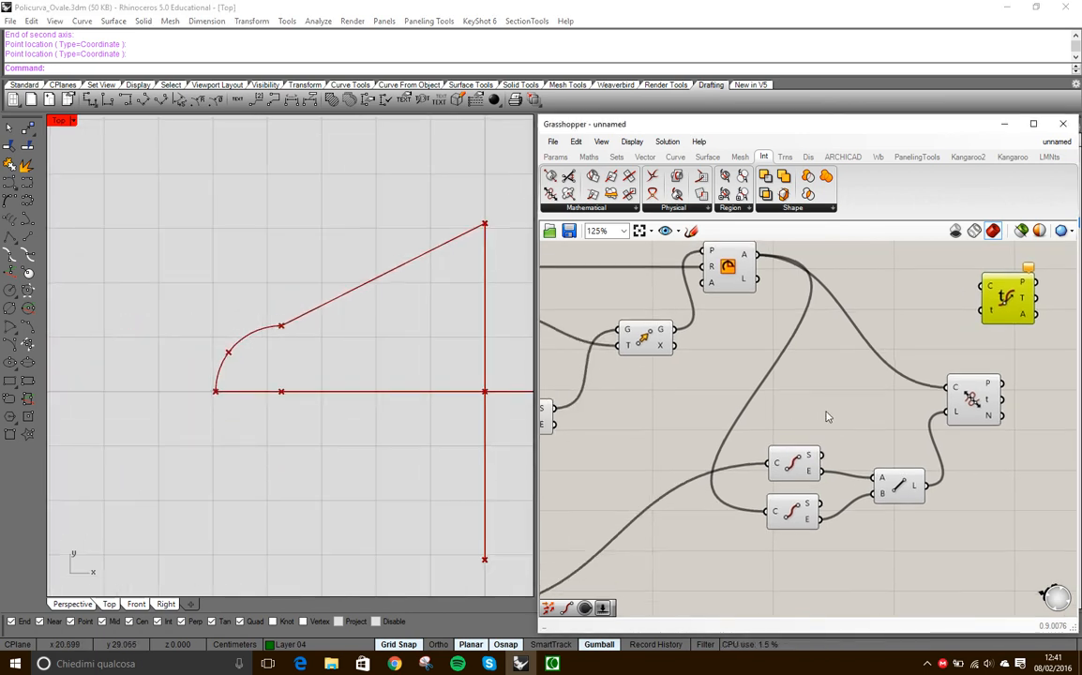
{"action": "scroll", "coordinate": [827, 424], "scroll_direction": "down", "scroll_amount": 3}
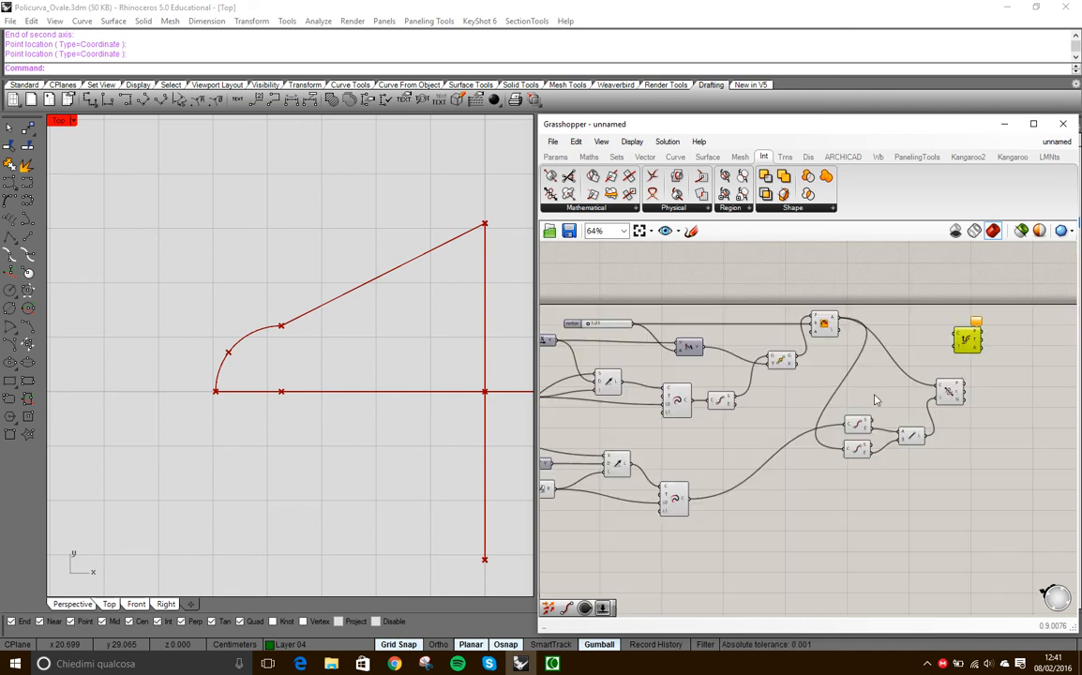
{"action": "right_click_drag", "start_coordinate": [698, 561], "coordinate": [742, 482]}
{"action": "scroll", "coordinate": [748, 452], "scroll_direction": "up", "scroll_amount": 2}
{"action": "scroll", "coordinate": [748, 452], "scroll_direction": "down", "scroll_amount": 1}
{"action": "right_click_drag", "start_coordinate": [869, 424], "coordinate": [832, 505]}
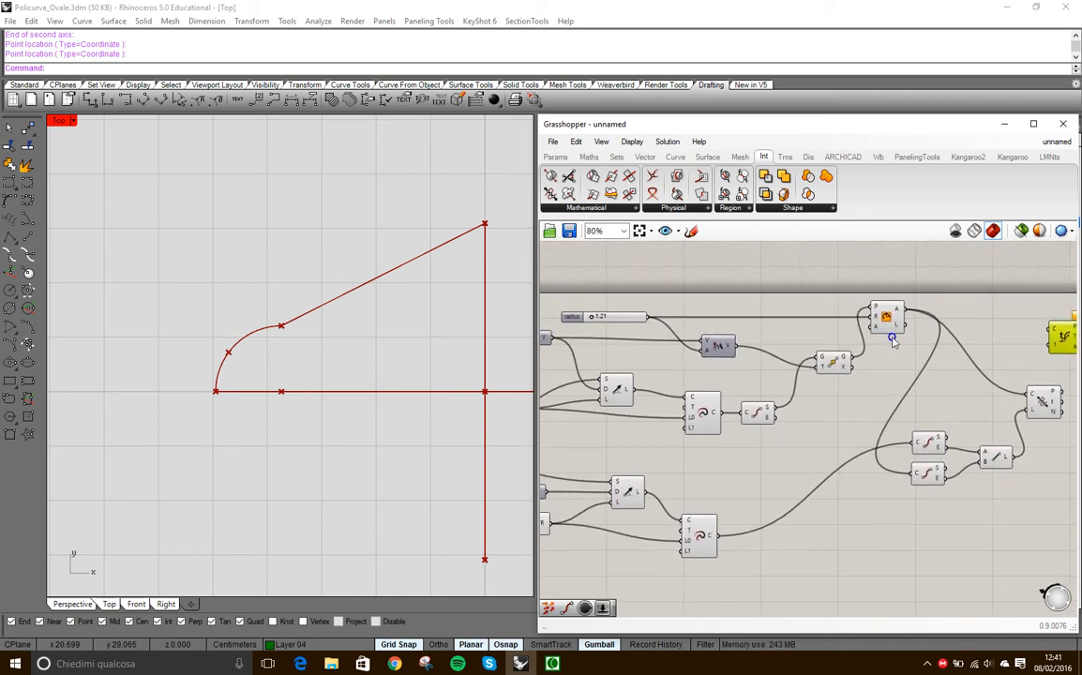
{"action": "scroll", "coordinate": [891, 338], "scroll_direction": "up", "scroll_amount": 4}
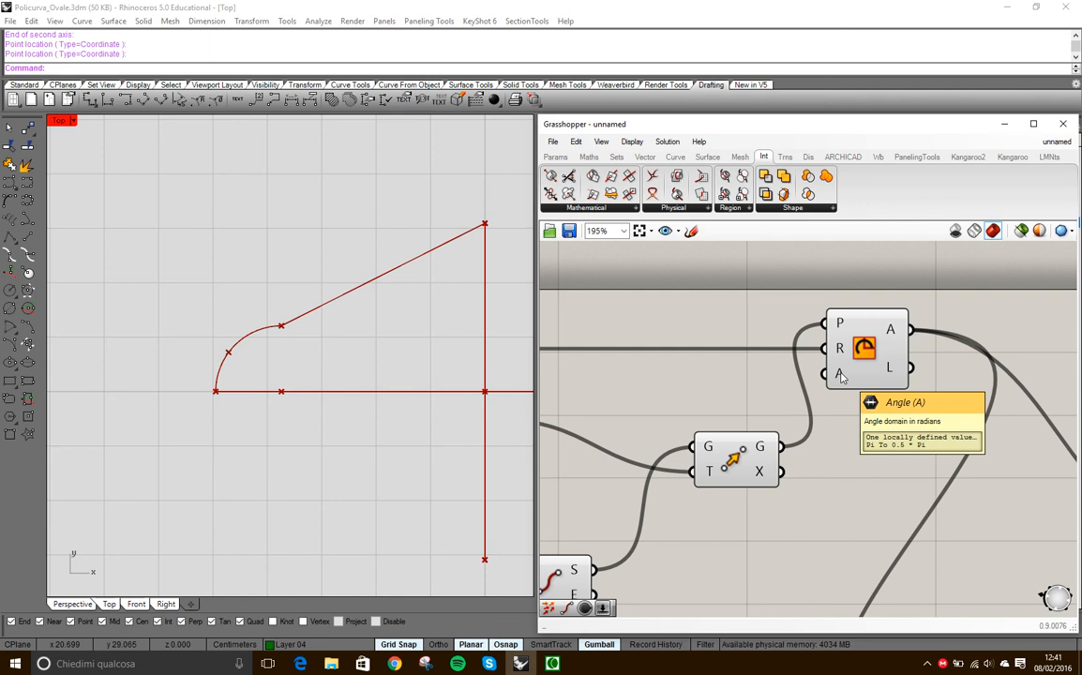
{"action": "scroll", "coordinate": [802, 436], "scroll_direction": "down", "scroll_amount": 3}
{"action": "right_click_drag", "start_coordinate": [917, 462], "coordinate": [759, 468]}
{"action": "right_click_drag", "start_coordinate": [968, 533], "coordinate": [920, 479]}
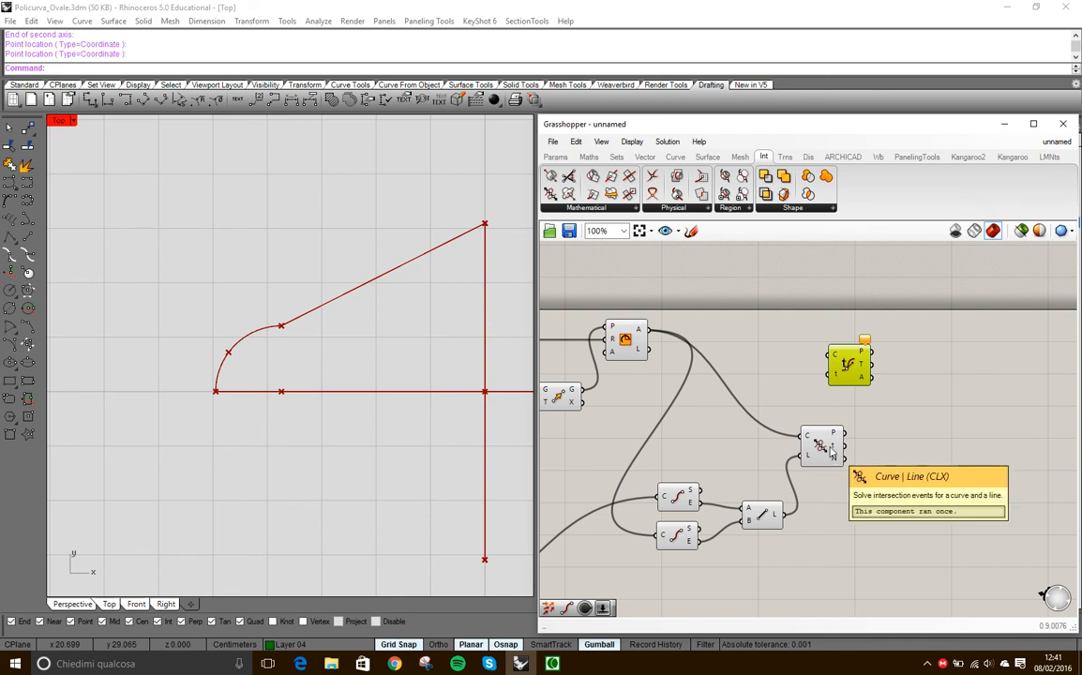
- Wire the Curve | Line component's t output into Evaluate Curve's t input and the arc into its C input
{"action": "mouse_move", "coordinate": [836, 451]}
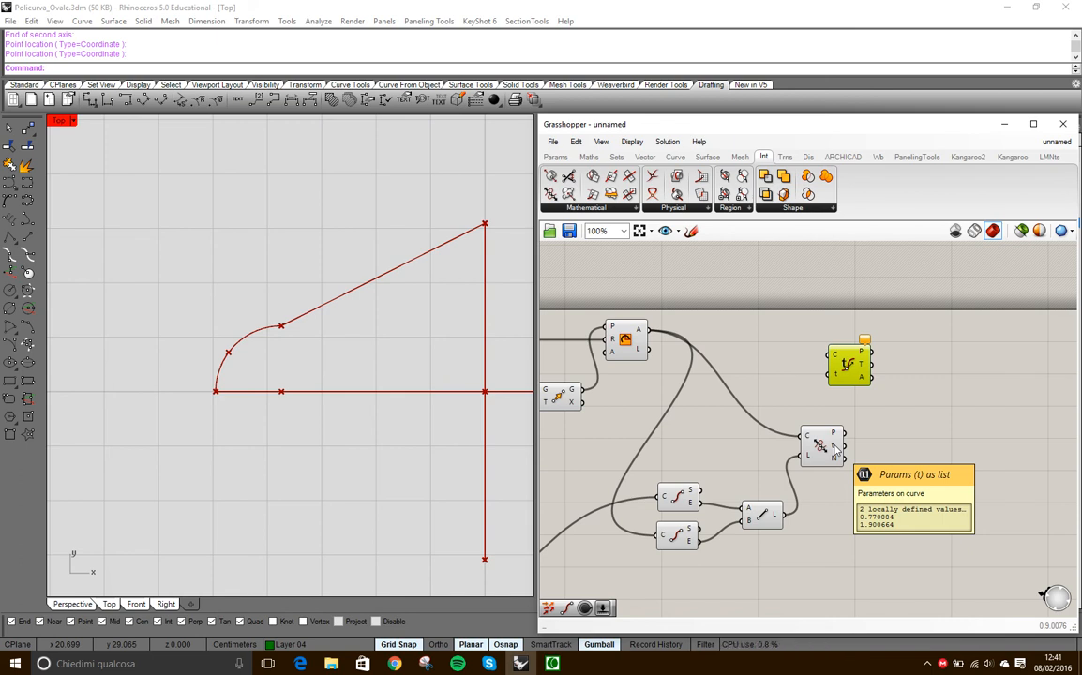
{"action": "left_click_drag", "start_coordinate": [836, 450], "coordinate": [887, 364]}
{"action": "left_click_drag", "start_coordinate": [647, 329], "coordinate": [871, 354]}
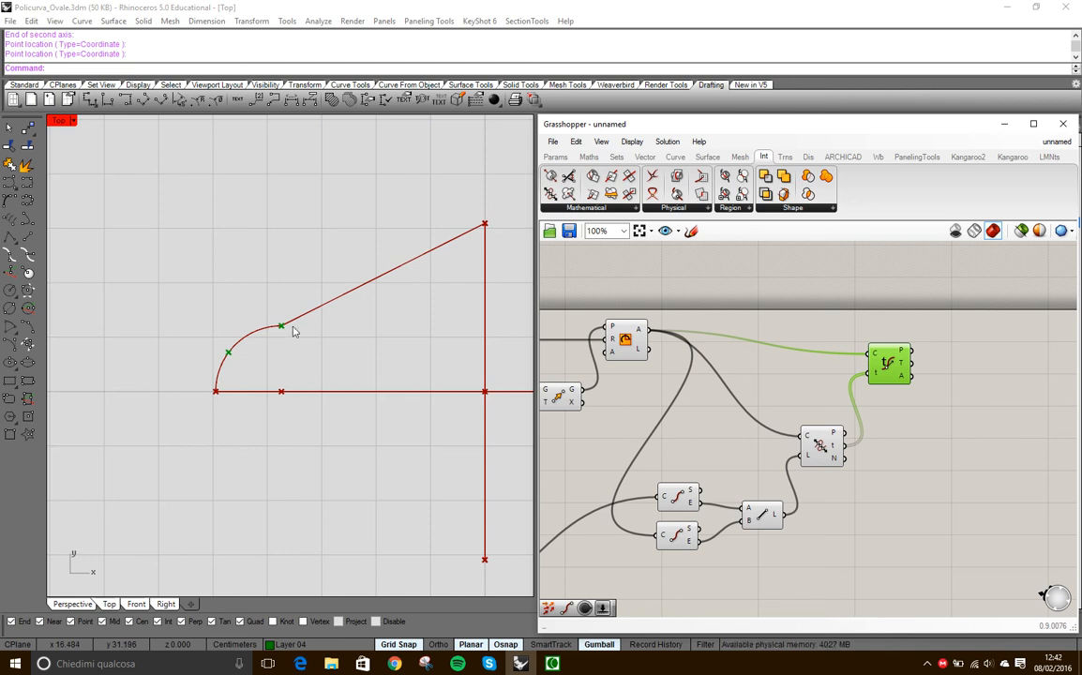
{"action": "left_click", "coordinate": [926, 442]}
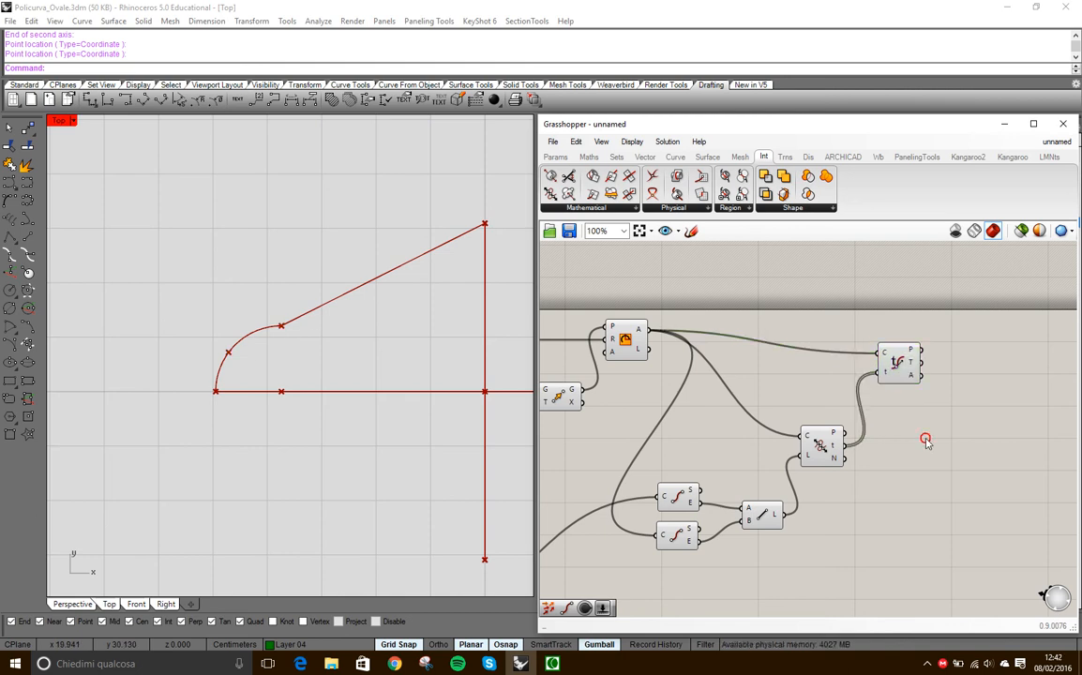
- Add a Vector Display component beside Evaluate Curve, wiring the P output into A and the T output into V
{"action": "right_click_drag", "start_coordinate": [926, 441], "coordinate": [810, 481]}
{"action": "scroll", "coordinate": [842, 372], "scroll_direction": "up", "scroll_amount": 3}
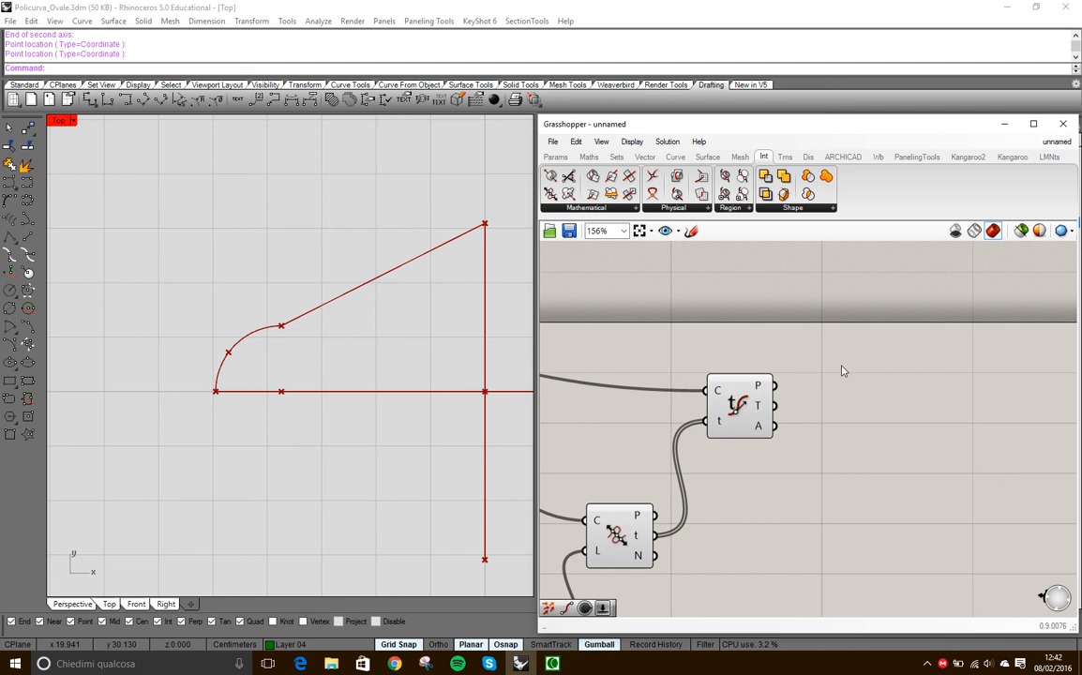
{"action": "double_click", "coordinate": [898, 413]}
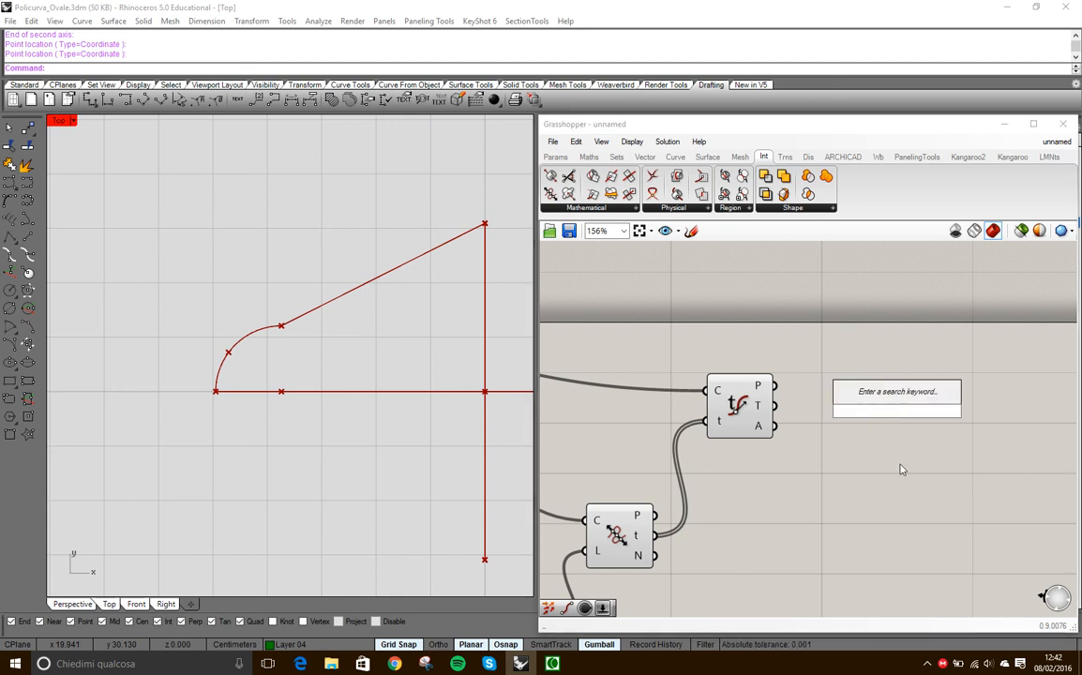
{"action": "type", "text": "displa"}
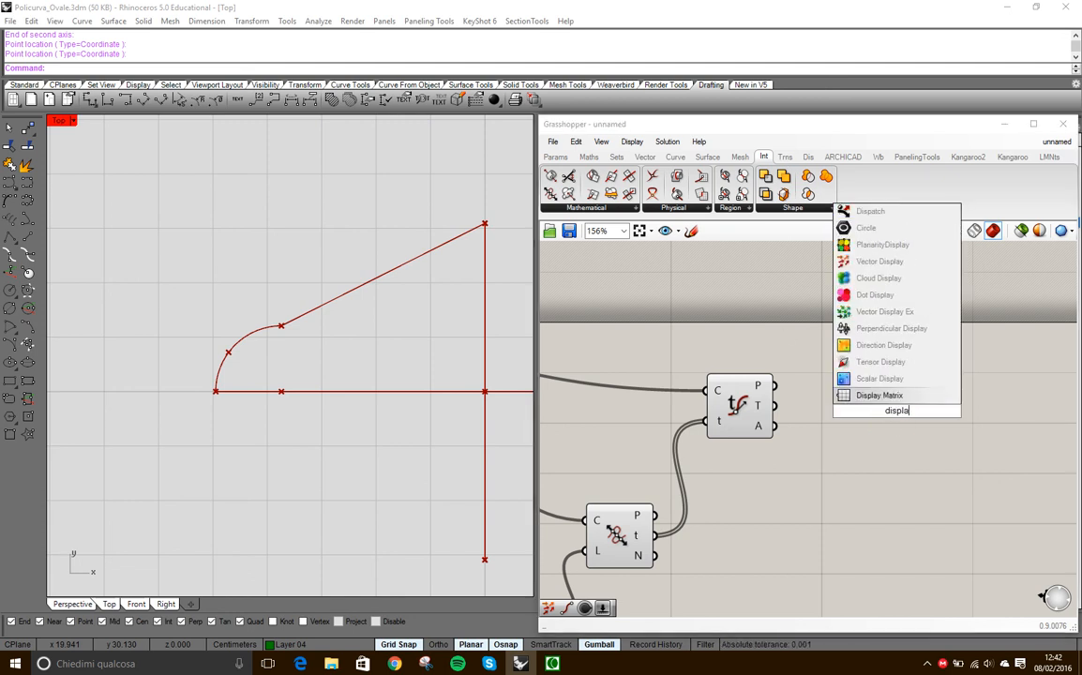
{"action": "left_click", "coordinate": [882, 262]}
{"action": "left_click_drag", "start_coordinate": [899, 413], "coordinate": [882, 396]}
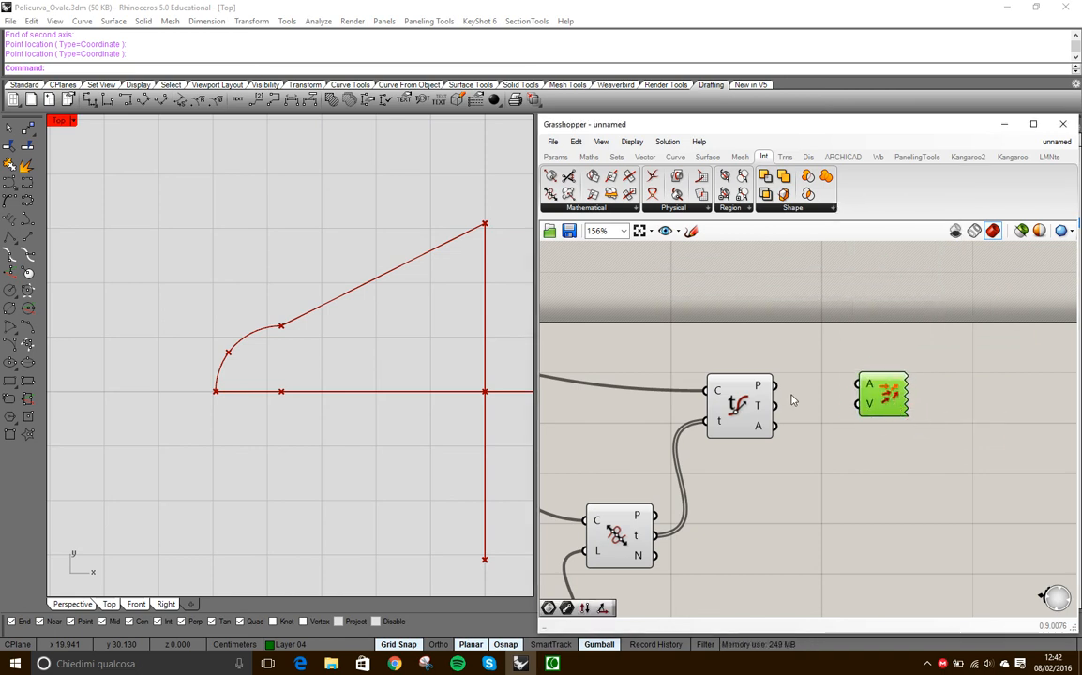
{"action": "left_click_drag", "start_coordinate": [781, 387], "coordinate": [857, 384]}
{"action": "left_click_drag", "start_coordinate": [777, 405], "coordinate": [856, 405]}
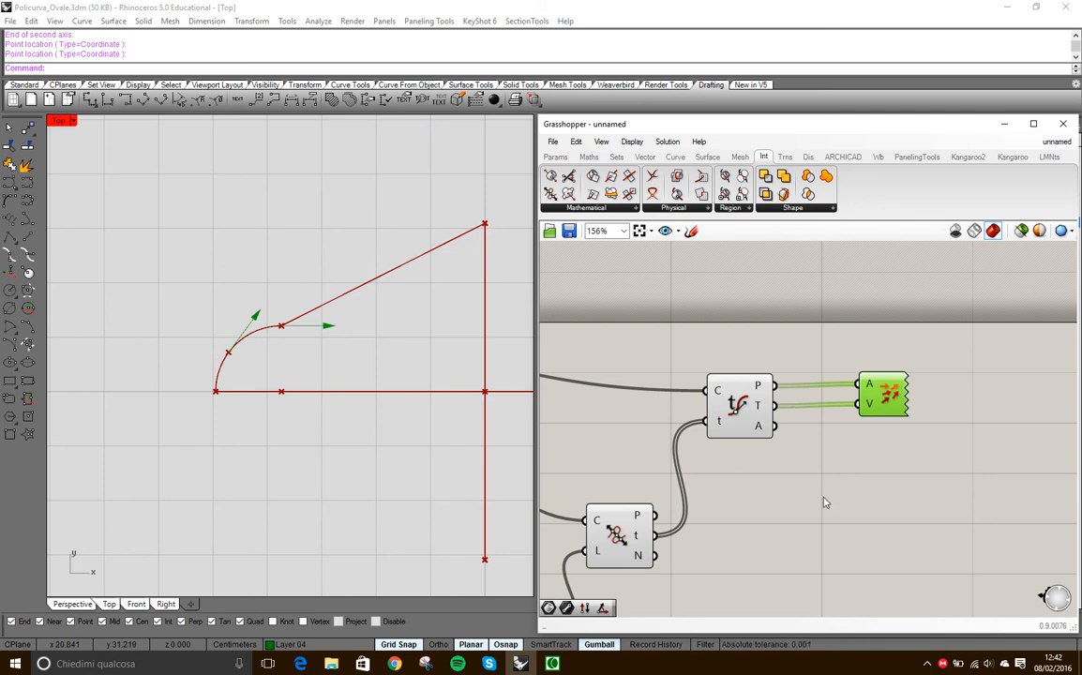
- Add a List Item component beside the Curve | Line component and set its index to 1
{"action": "right_click_drag", "start_coordinate": [823, 452], "coordinate": [857, 434]}
{"action": "scroll", "coordinate": [854, 432], "scroll_direction": "down", "scroll_amount": 2}
{"action": "right_click_drag", "start_coordinate": [817, 468], "coordinate": [835, 450]}
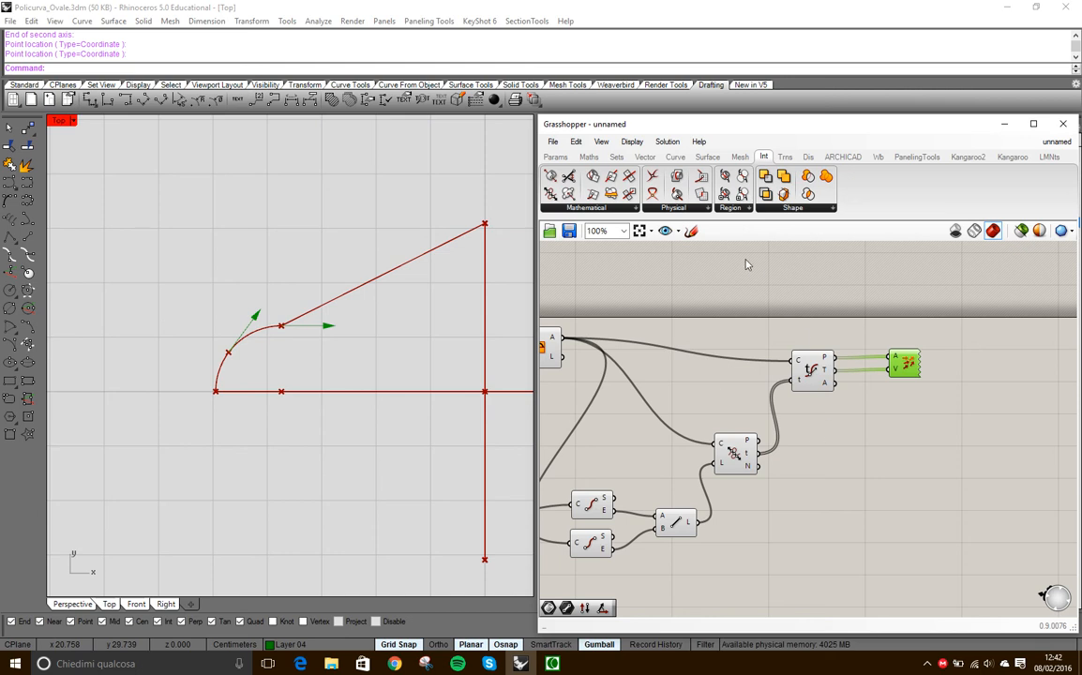
{"action": "double_click", "coordinate": [898, 482]}
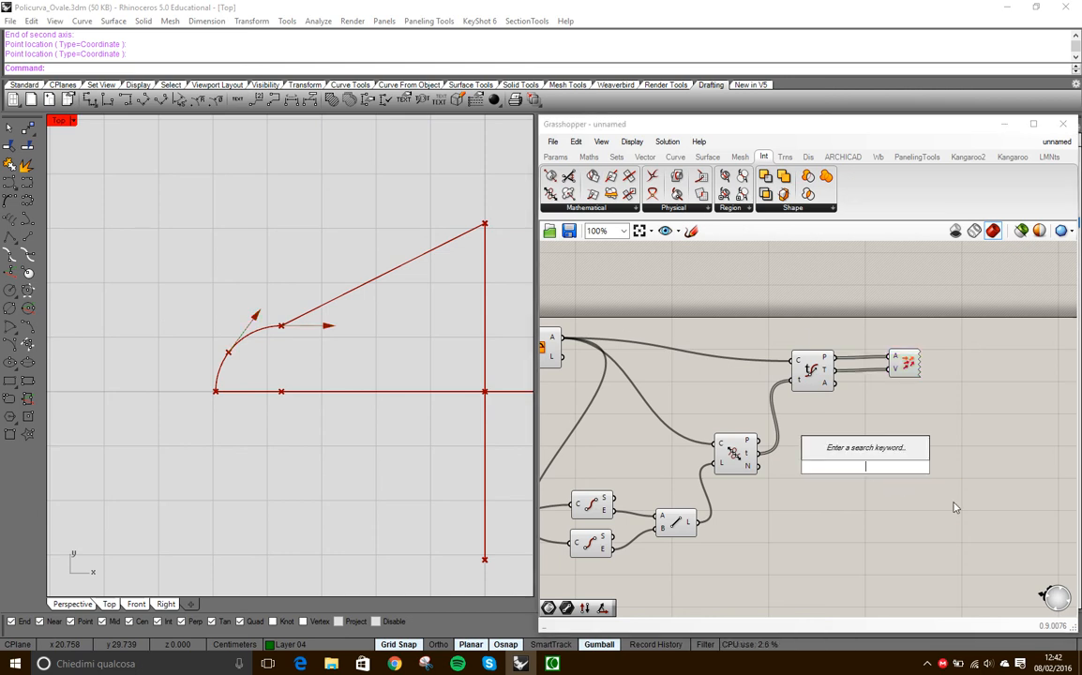
{"action": "type", "text": "list"}
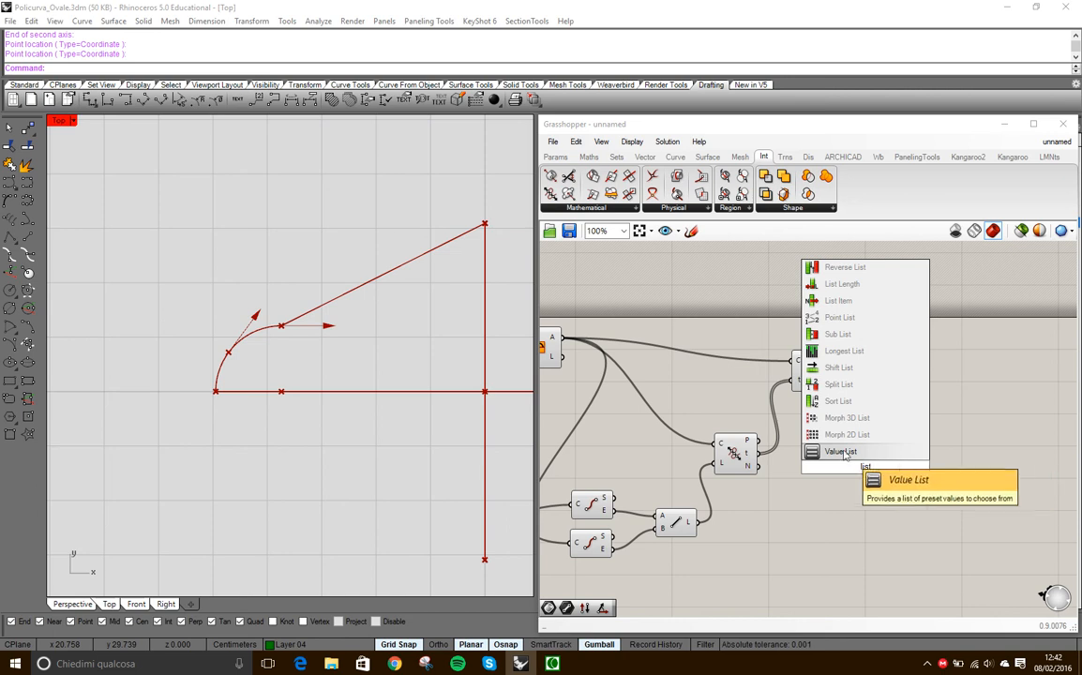
{"action": "left_click", "coordinate": [844, 301]}
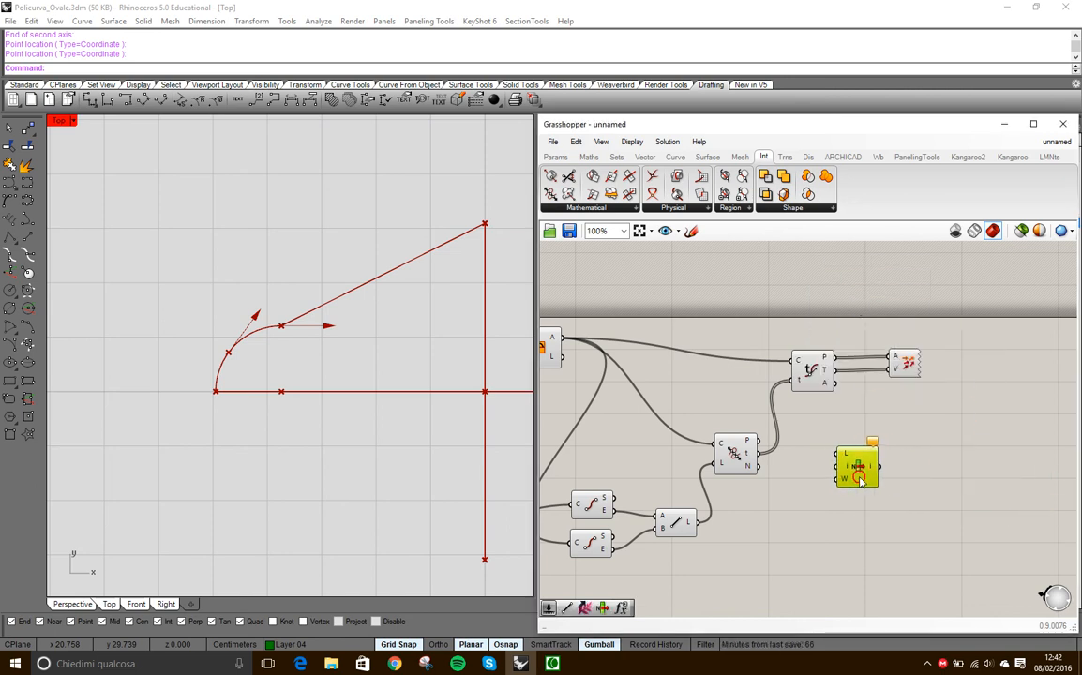
{"action": "scroll", "coordinate": [788, 488], "scroll_direction": "up", "scroll_amount": 2}
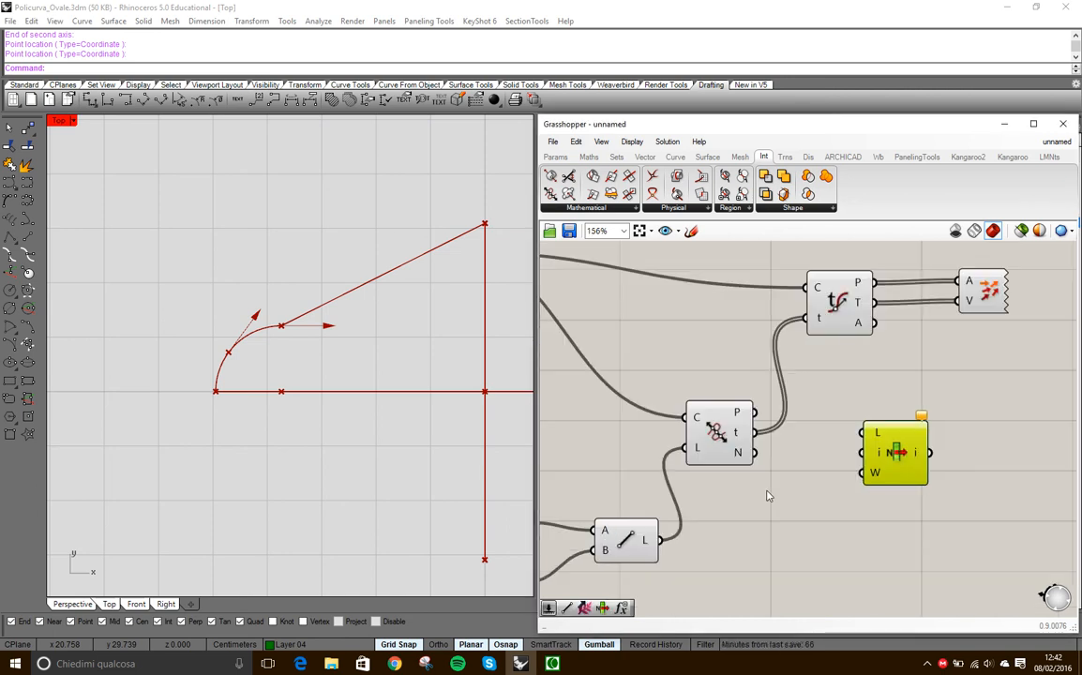
{"action": "right_click", "coordinate": [880, 453]}
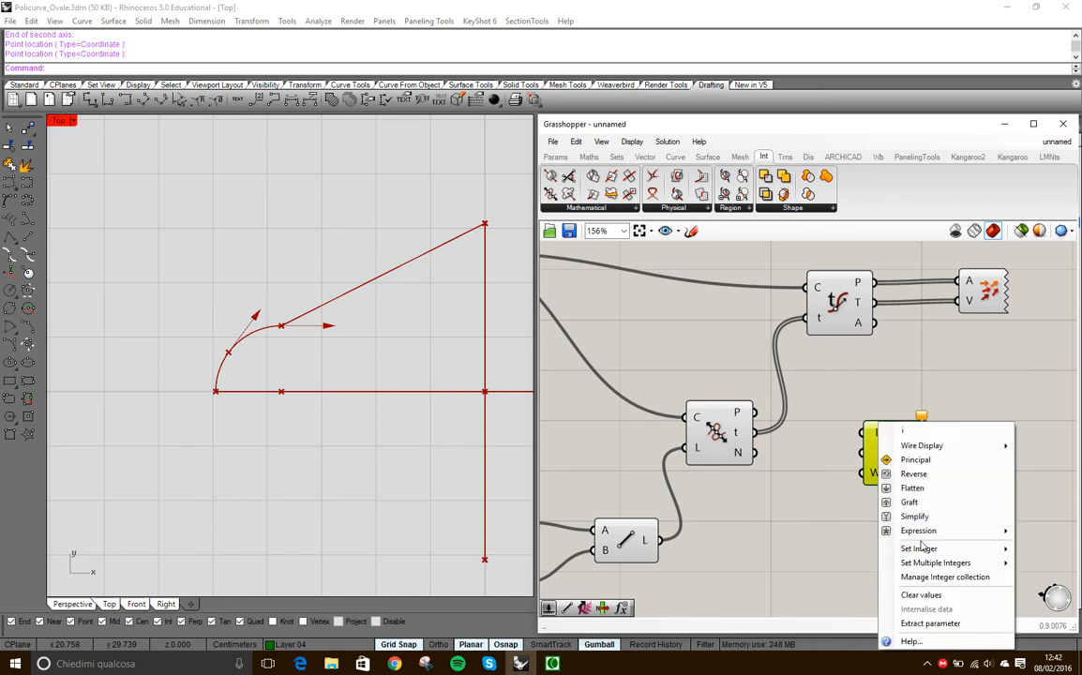
{"action": "mouse_move", "coordinate": [915, 549]}
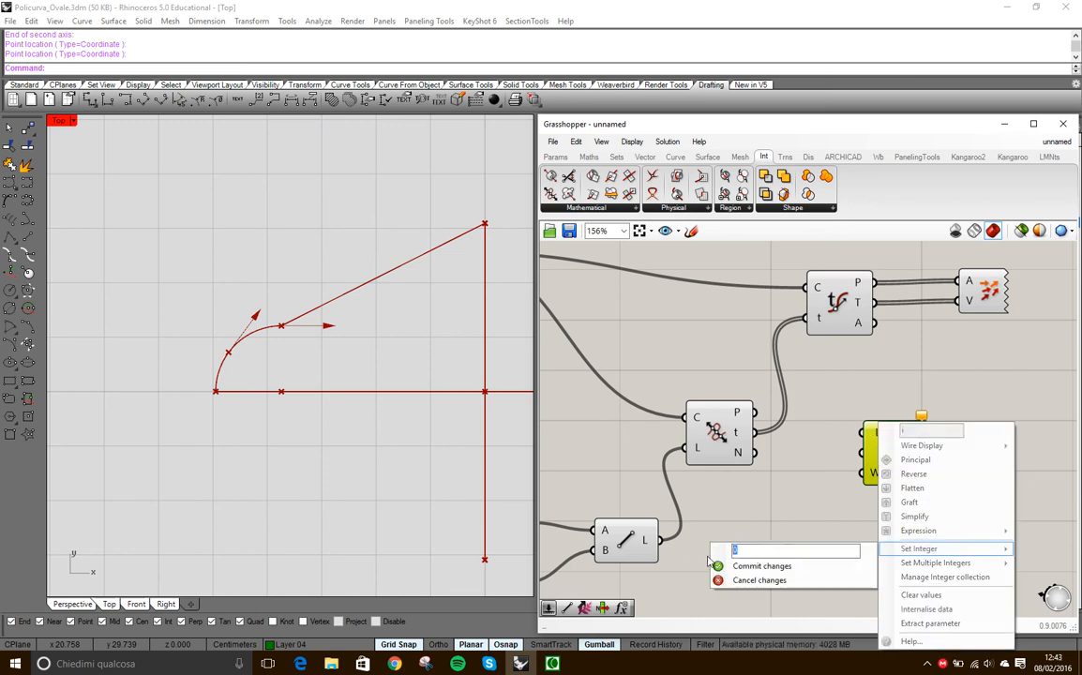
{"action": "left_click", "coordinate": [722, 566]}
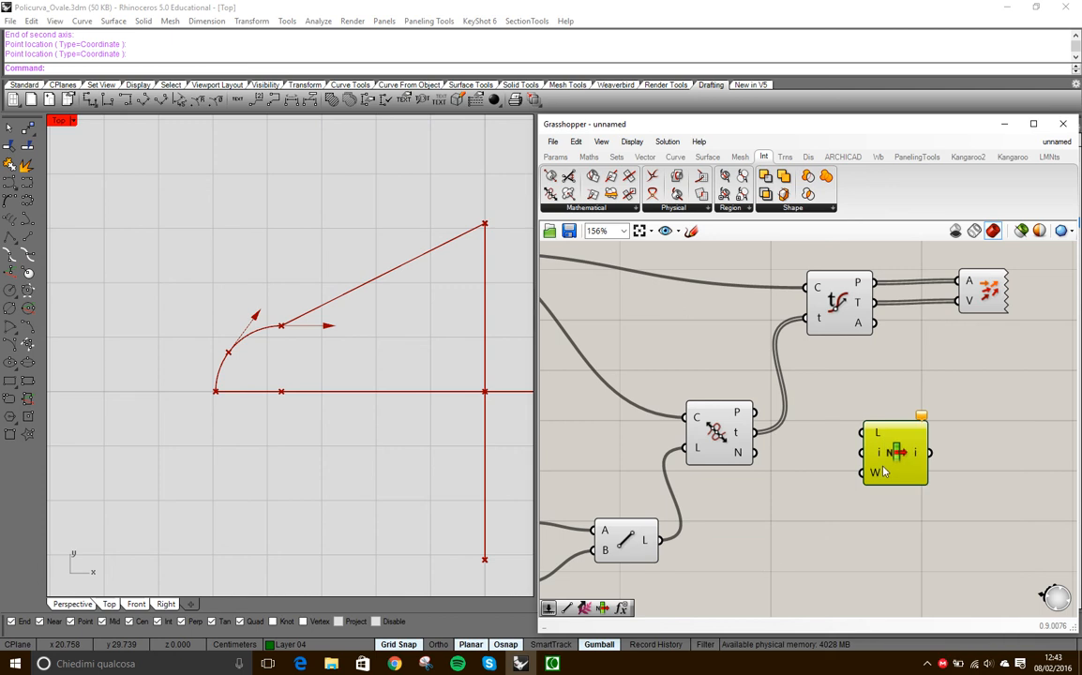
{"action": "left_click_drag", "start_coordinate": [892, 462], "coordinate": [886, 463]}
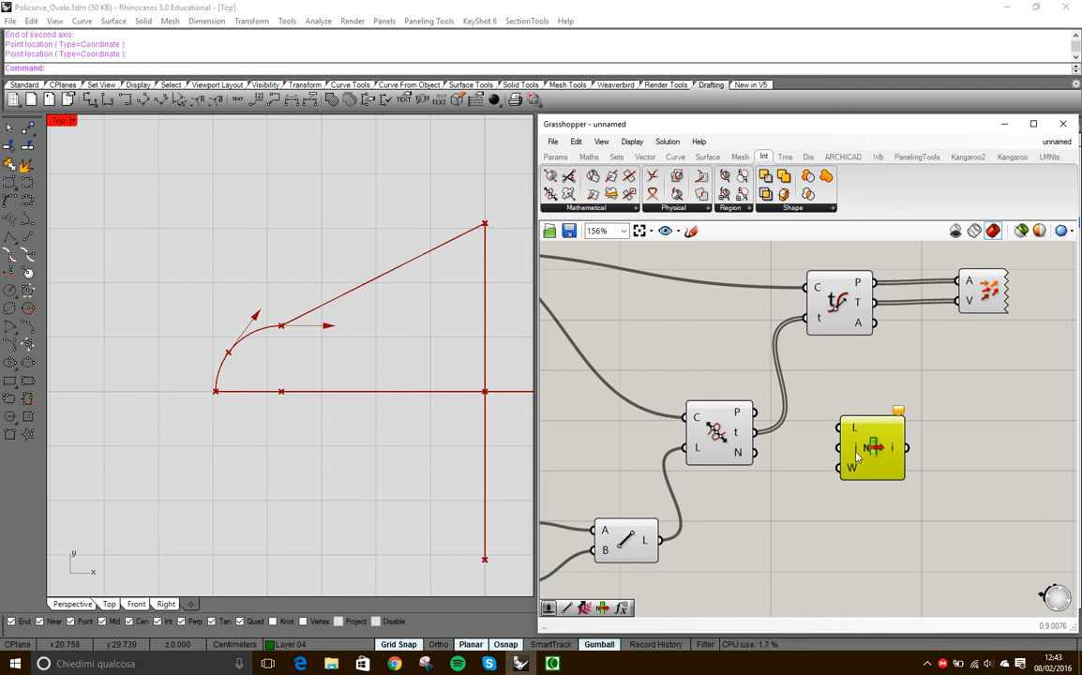
{"action": "mouse_move", "coordinate": [856, 456]}
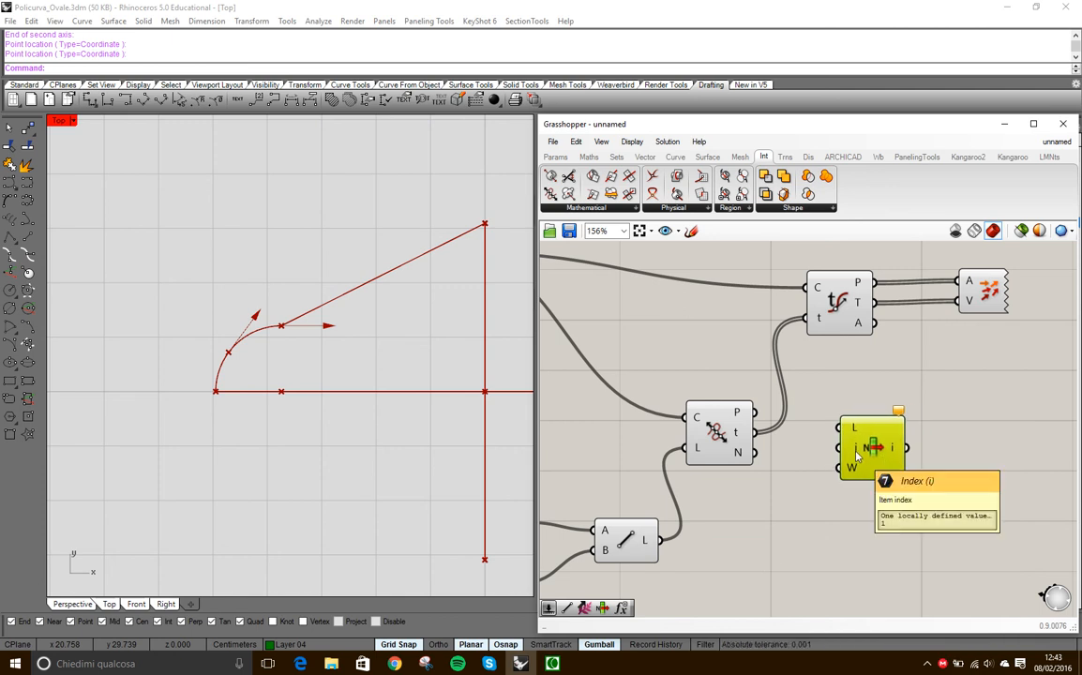
- Wire the intersection parameters into List Item's index input and its output into Evaluate Curve's t, and tidy the components' positions
{"action": "left_click_drag", "start_coordinate": [755, 433], "coordinate": [838, 447]}
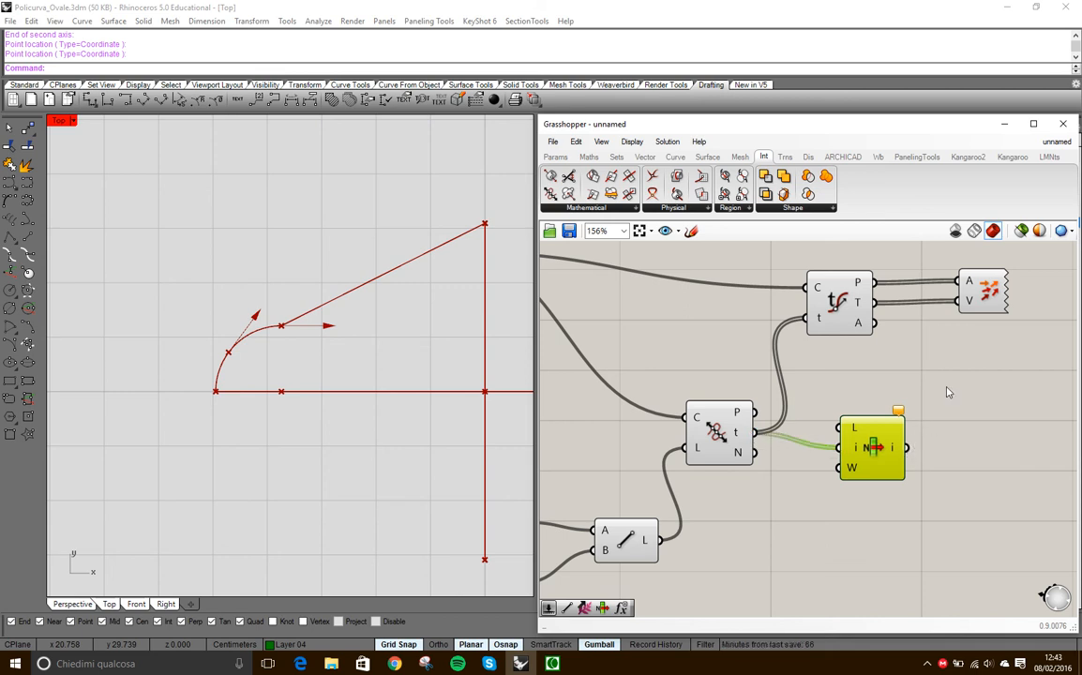
{"action": "left_click_drag", "start_coordinate": [908, 448], "coordinate": [811, 339]}
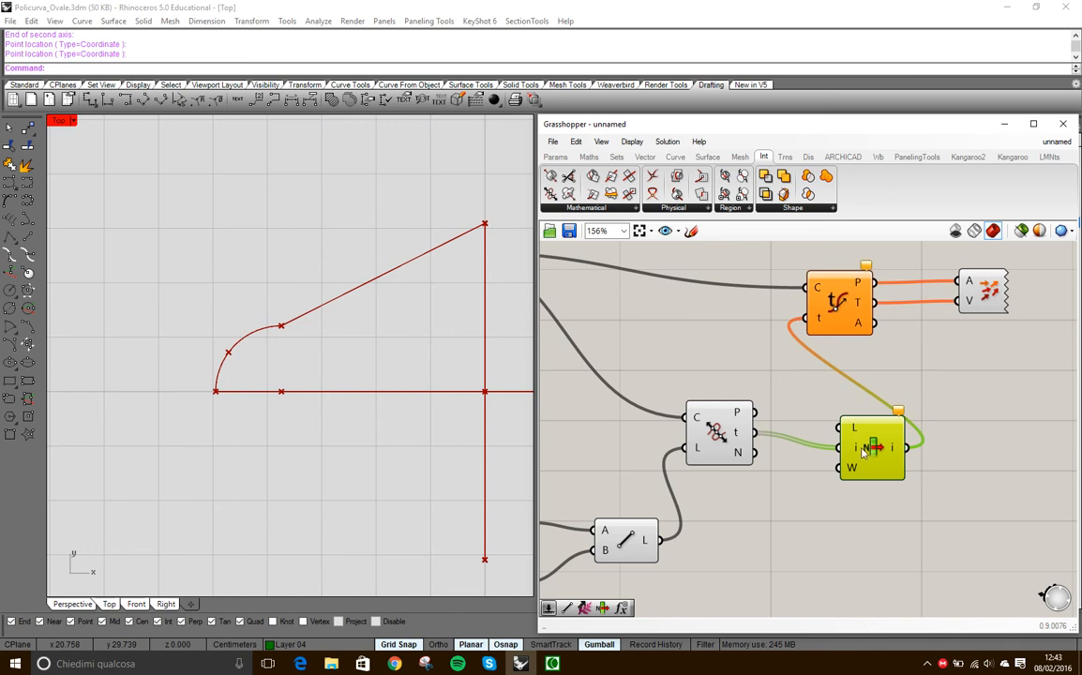
{"action": "left_click_drag", "start_coordinate": [851, 300], "coordinate": [876, 299]}
{"action": "right_click_drag", "start_coordinate": [841, 349], "coordinate": [826, 433]}
{"action": "left_click_drag", "start_coordinate": [881, 528], "coordinate": [826, 514]}
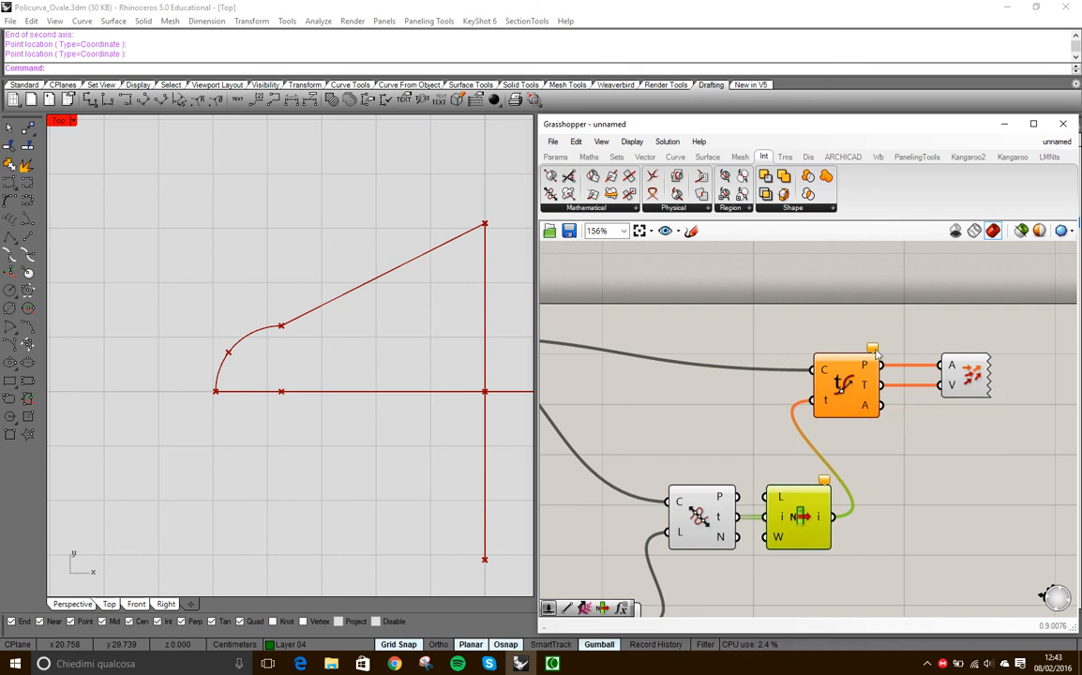
- Move List Item away from Curve | Line and transfer the intersection parameters' wire from its index input to its L input
{"action": "mouse_move", "coordinate": [875, 351]}
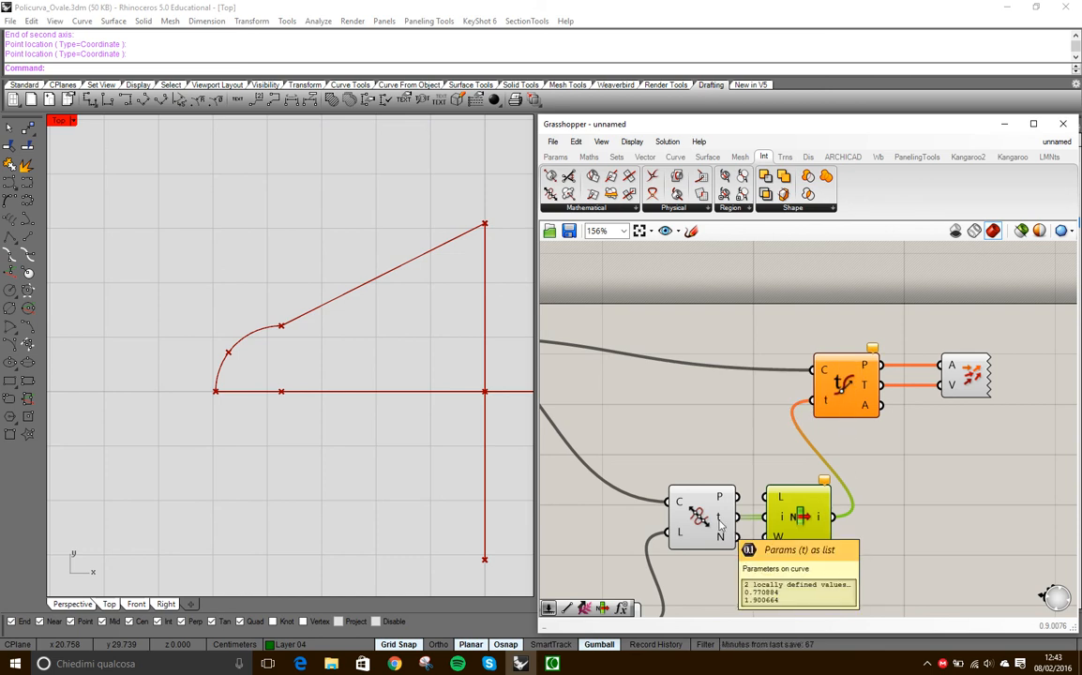
{"action": "mouse_move", "coordinate": [780, 504]}
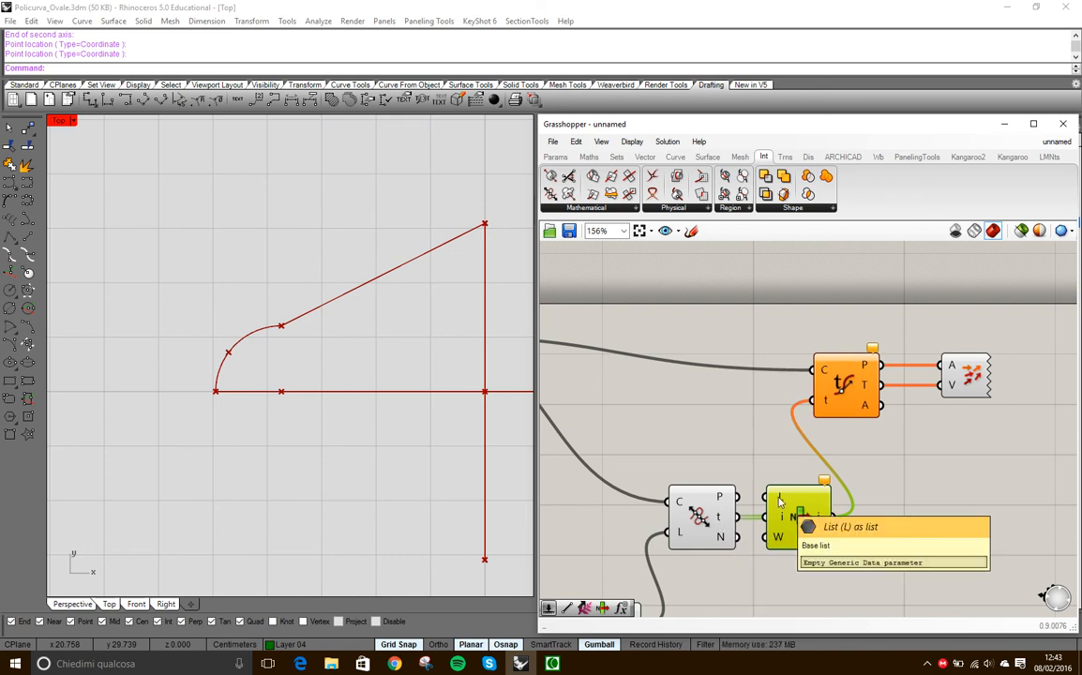
{"action": "left_click_drag", "start_coordinate": [793, 526], "coordinate": [845, 536]}
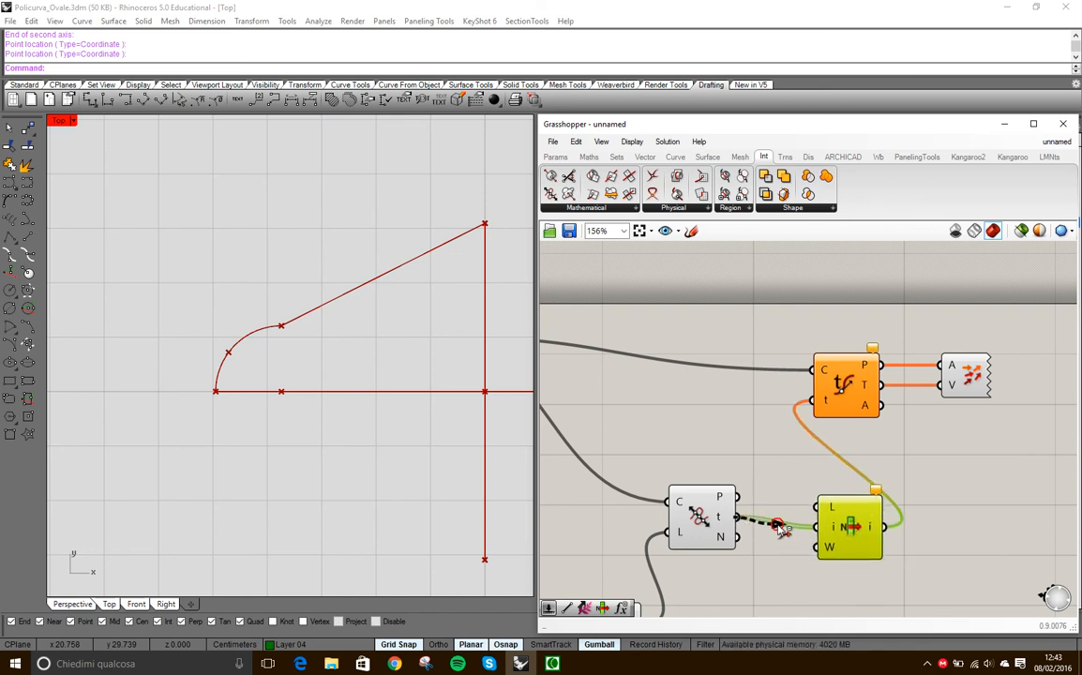
{"action": "left_click_drag", "start_coordinate": [747, 519], "coordinate": [815, 506], "text": "ctrl"}
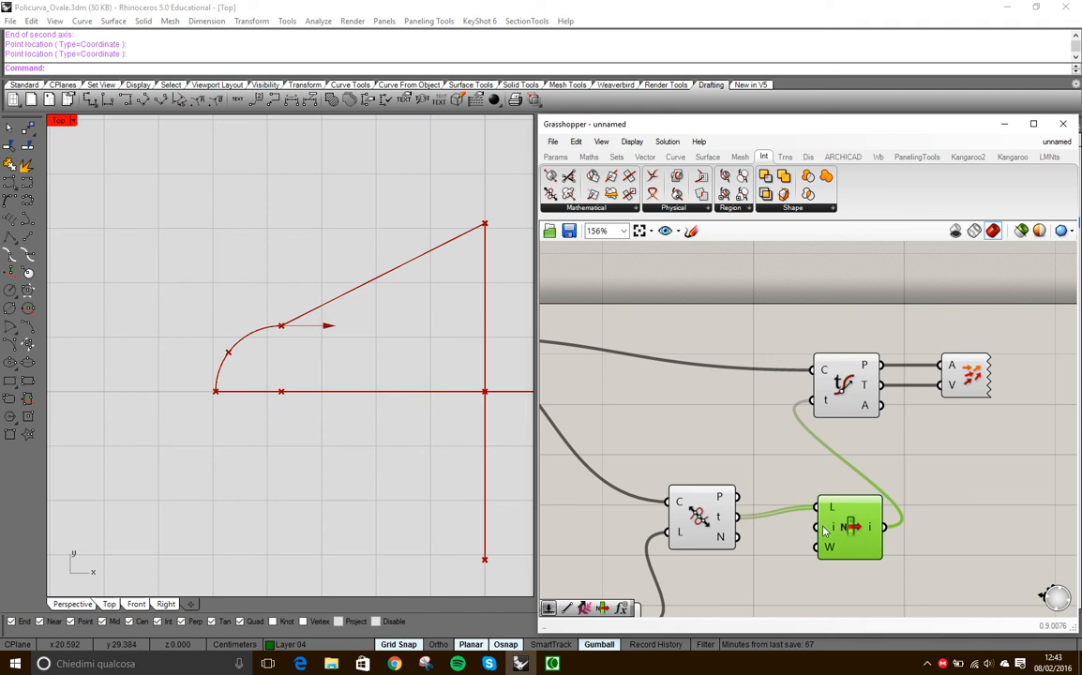
{"action": "left_click", "coordinate": [843, 491]}
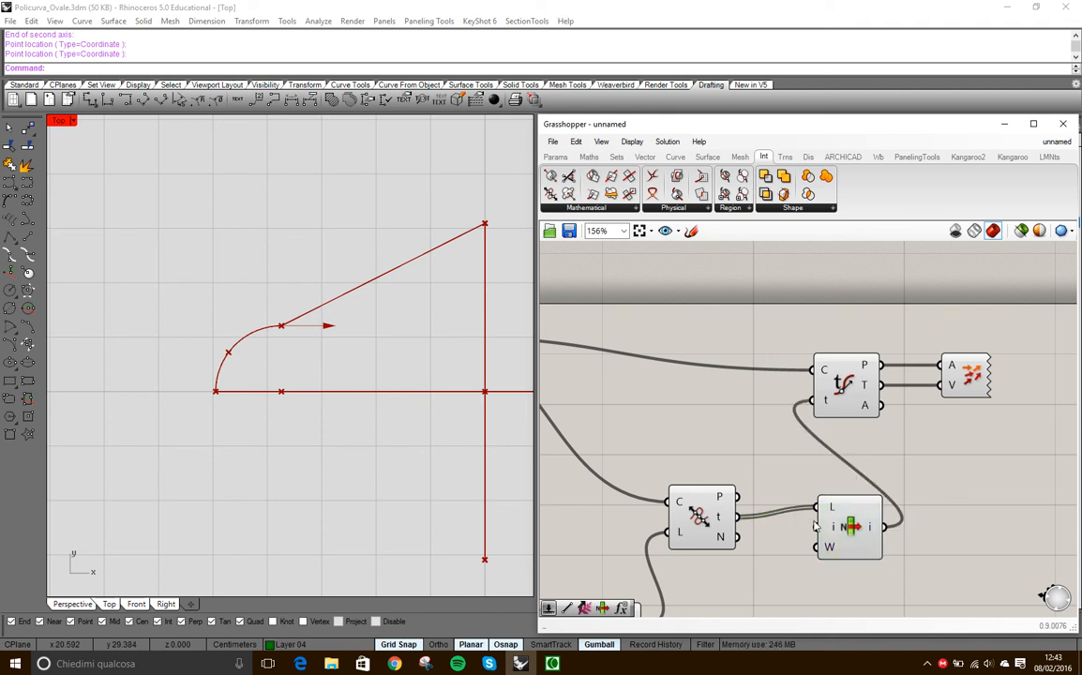
- Change the List Item index so Evaluate Curve uses the other intersection parameter, and move List Item back beside Curve | Line
{"action": "right_click", "coordinate": [830, 531]}
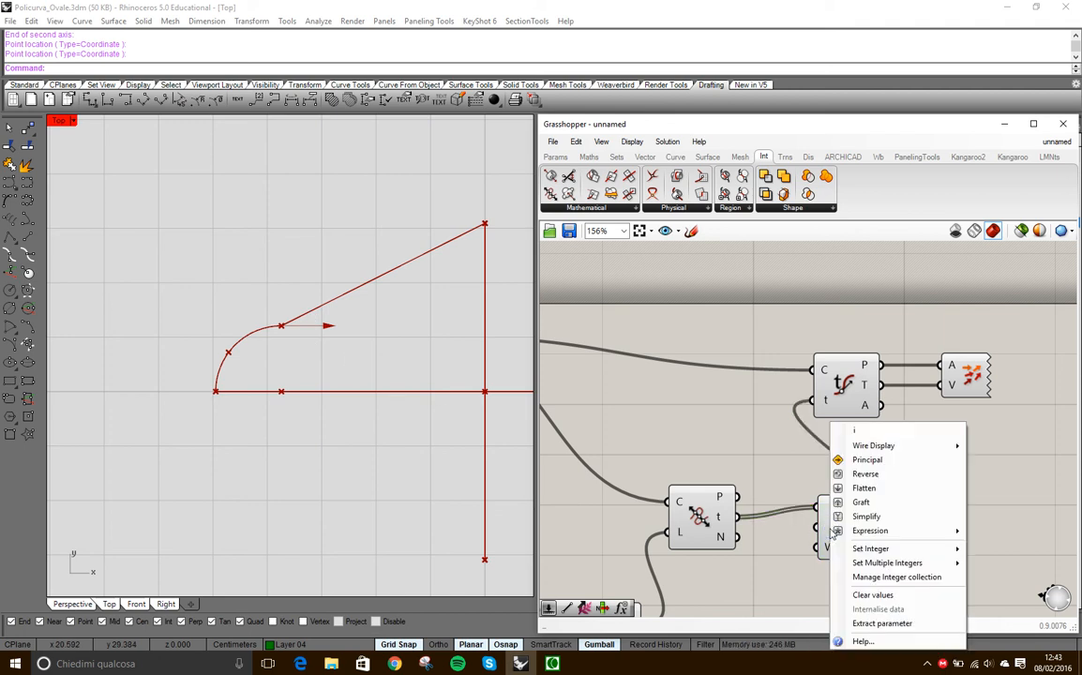
{"action": "mouse_move", "coordinate": [868, 550]}
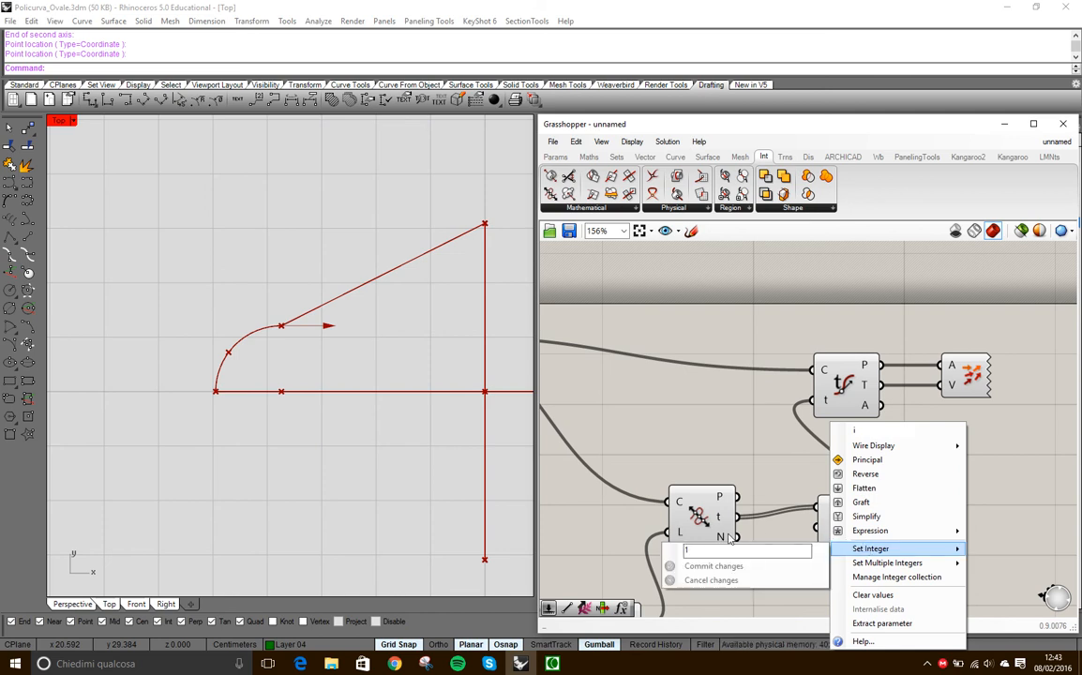
{"action": "double_click", "coordinate": [686, 550]}
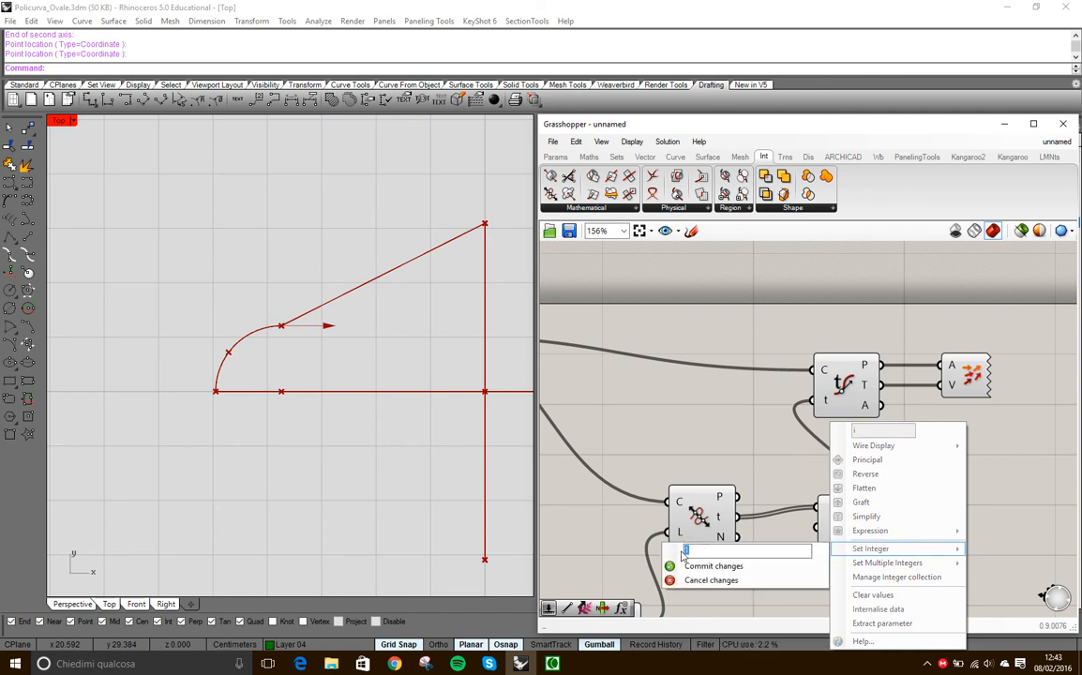
{"action": "left_click", "coordinate": [699, 565]}
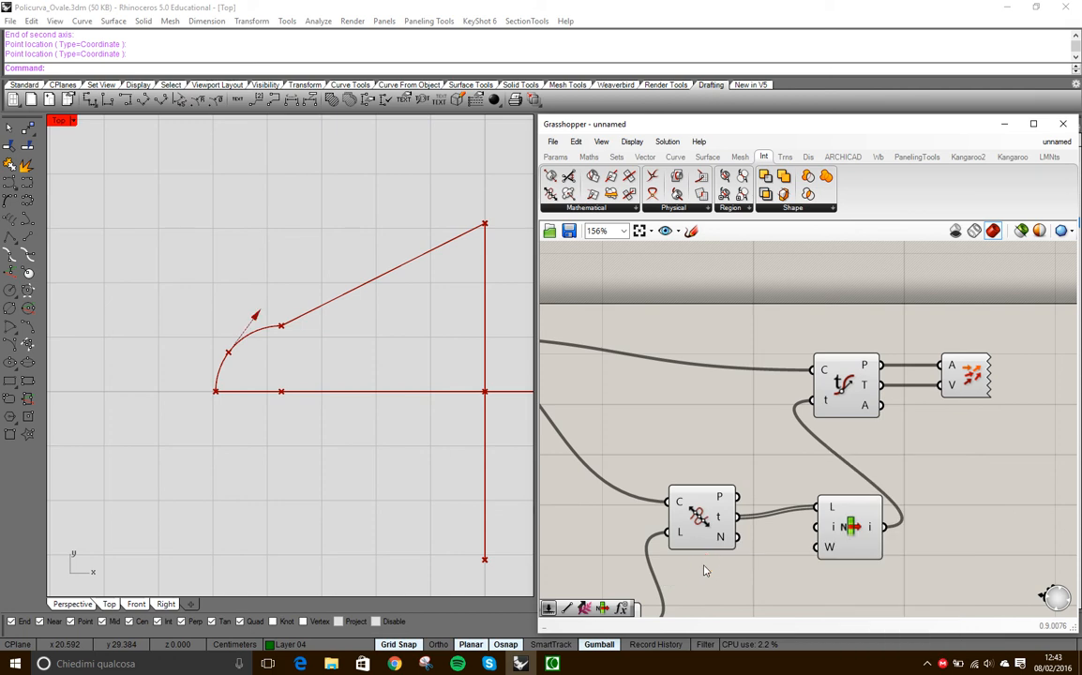
{"action": "left_click_drag", "start_coordinate": [871, 524], "coordinate": [818, 533]}
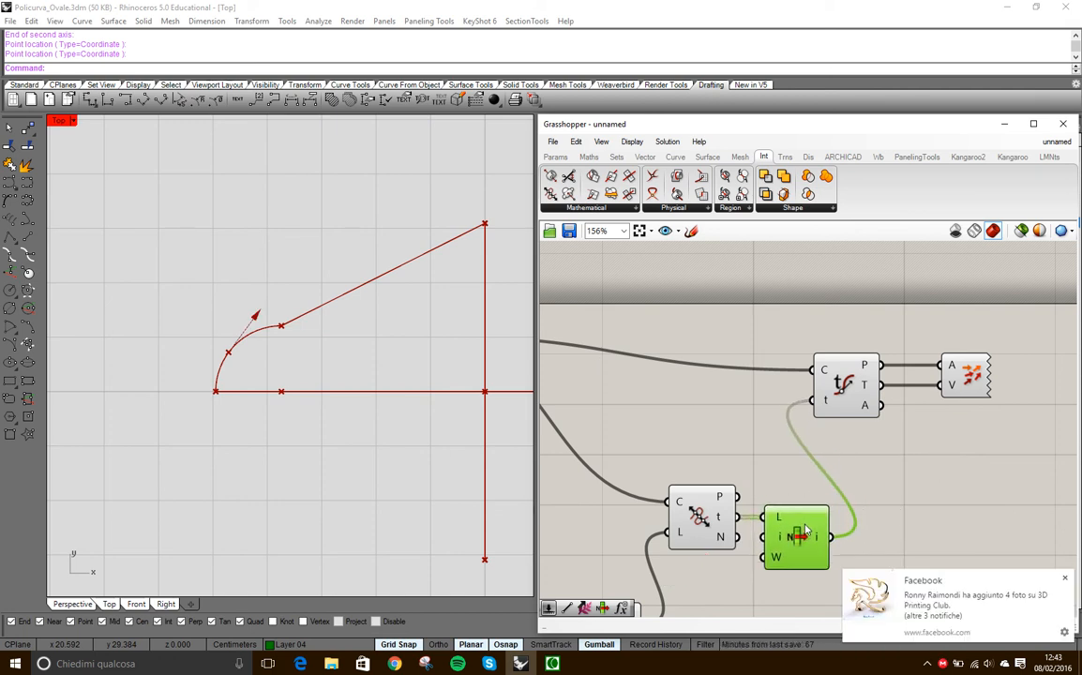
{"action": "left_click", "coordinate": [1065, 580]}
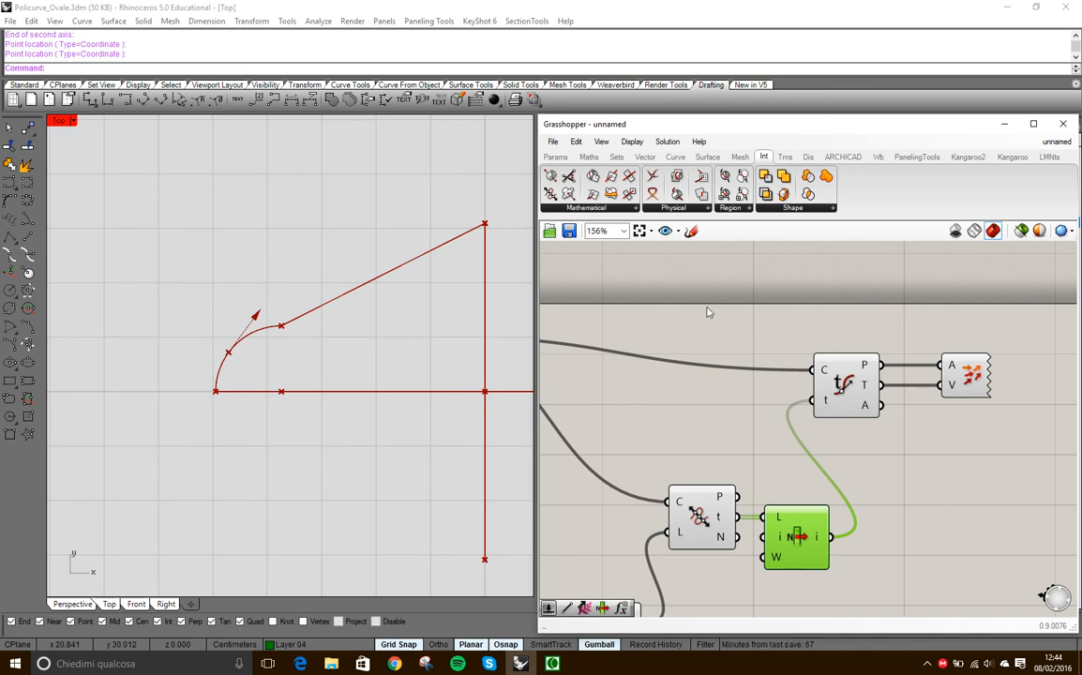
- Add an Arc SED component below Vector Display
{"action": "left_click", "coordinate": [675, 156]}
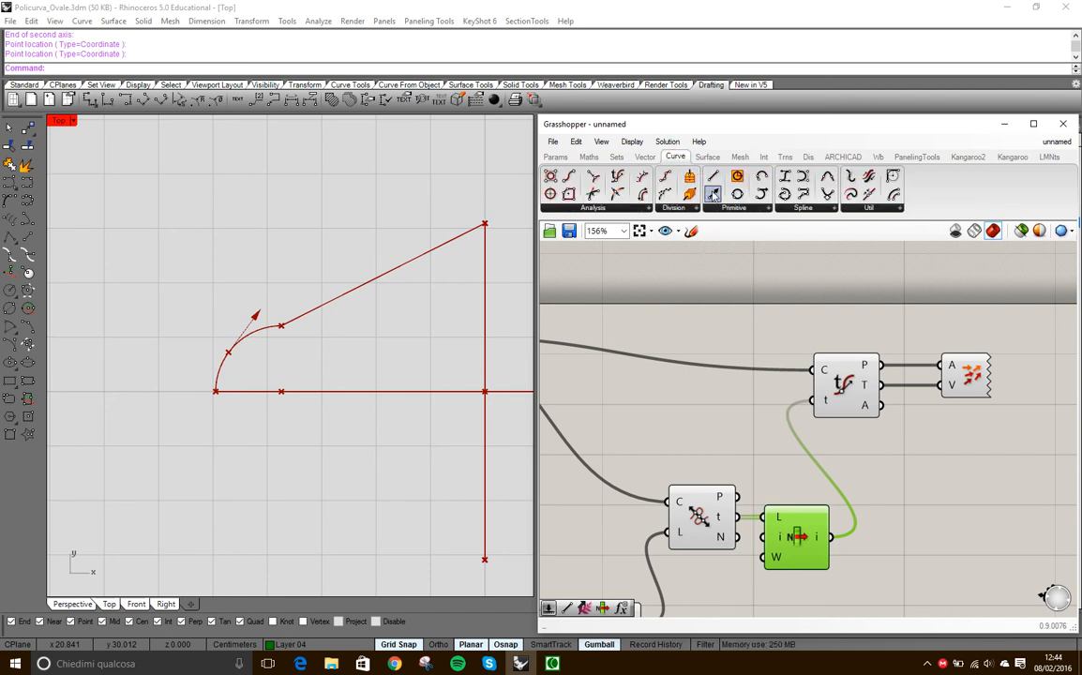
{"action": "left_click", "coordinate": [756, 208]}
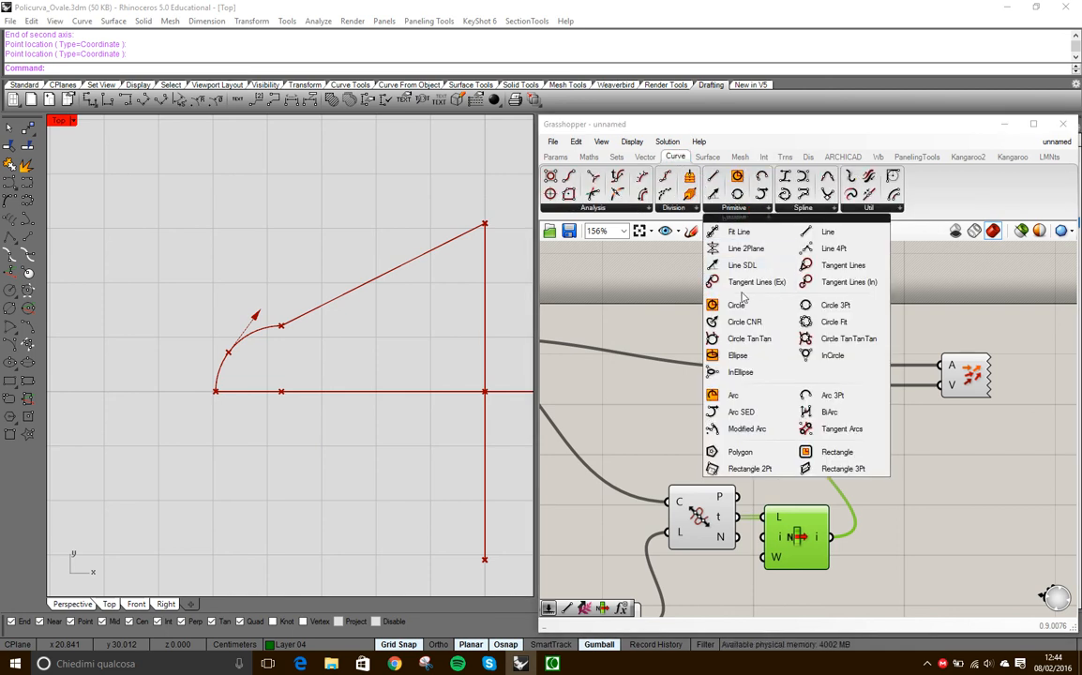
{"action": "left_click", "coordinate": [753, 412]}
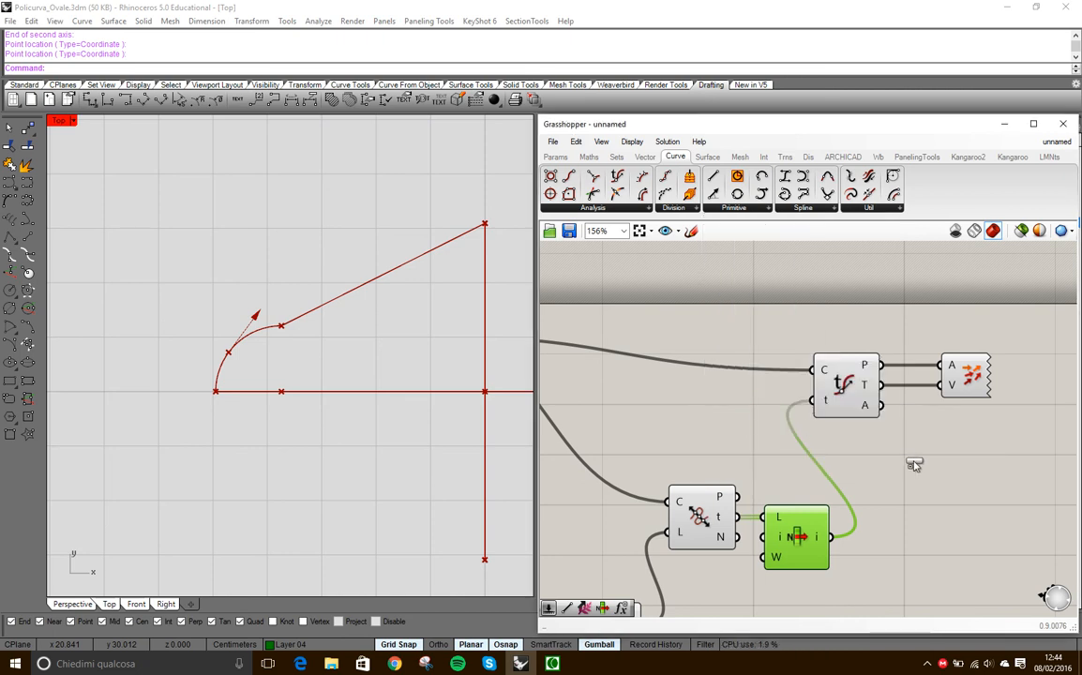
{"action": "left_click", "coordinate": [919, 498]}
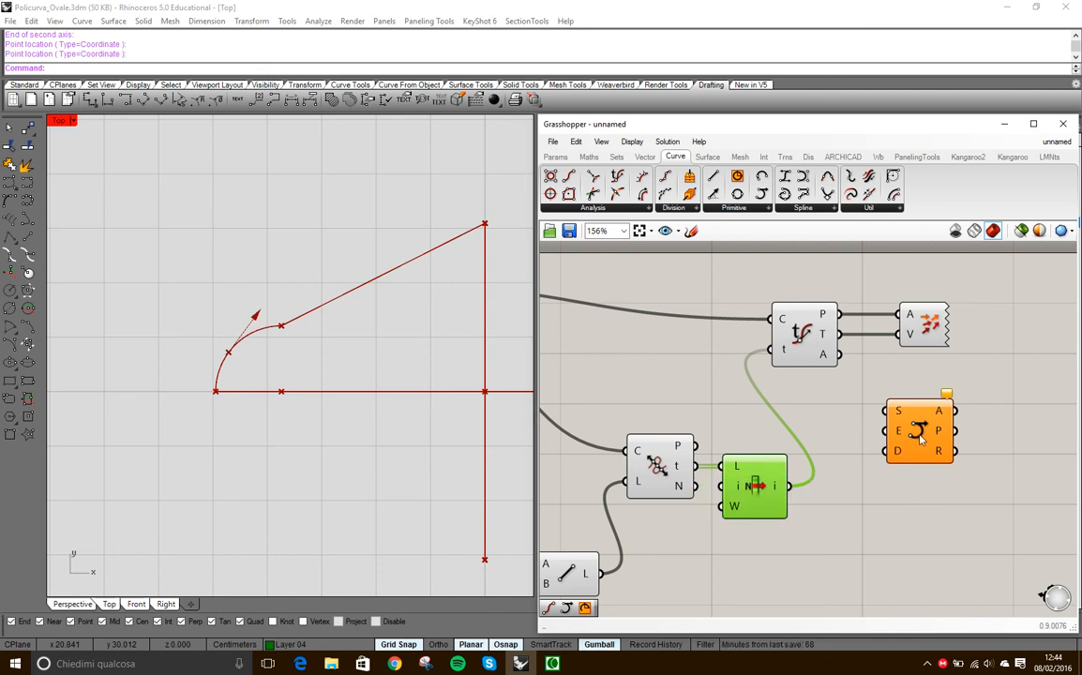
{"action": "left_click_drag", "start_coordinate": [919, 441], "coordinate": [944, 442]}
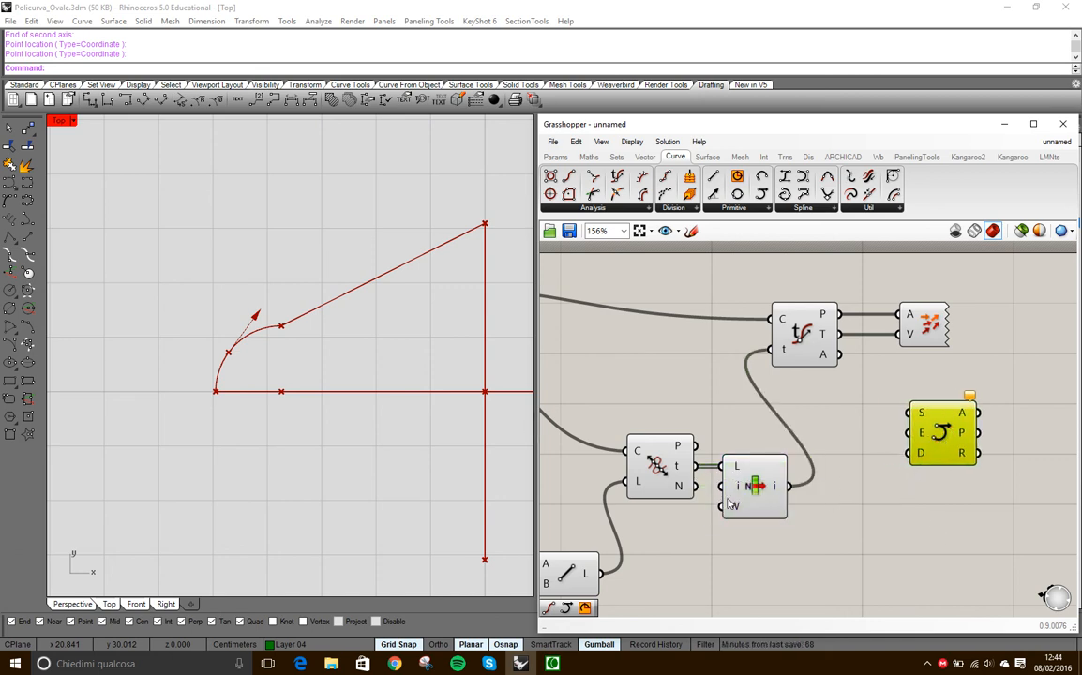
- Duplicate List Item, wire Curve | Line's P output into the copy's L input, and connect the copy's output to Arc SED's S
{"action": "mouse_move", "coordinate": [771, 490]}
{"action": "left_mouse_down"}
{"action": "mouse_move", "coordinate": [788, 484]}
{"action": "mouse_move", "coordinate": [788, 500]}
{"action": "left_mouse_up"}
{"action": "left_click", "coordinate": [660, 464]}
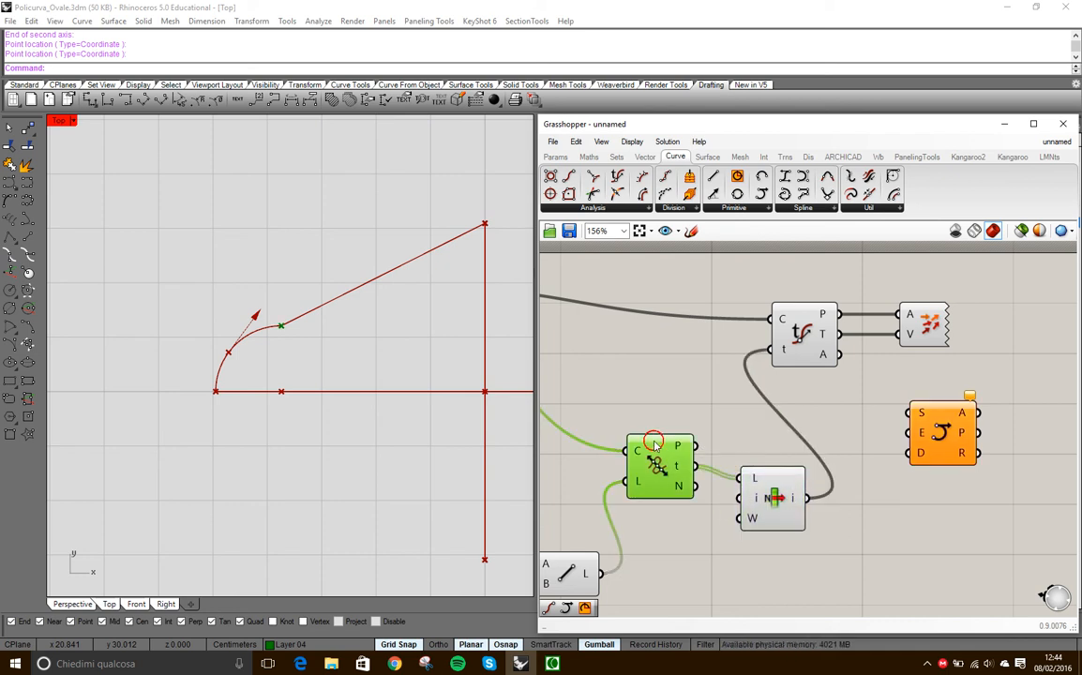
{"action": "left_click", "coordinate": [718, 425]}
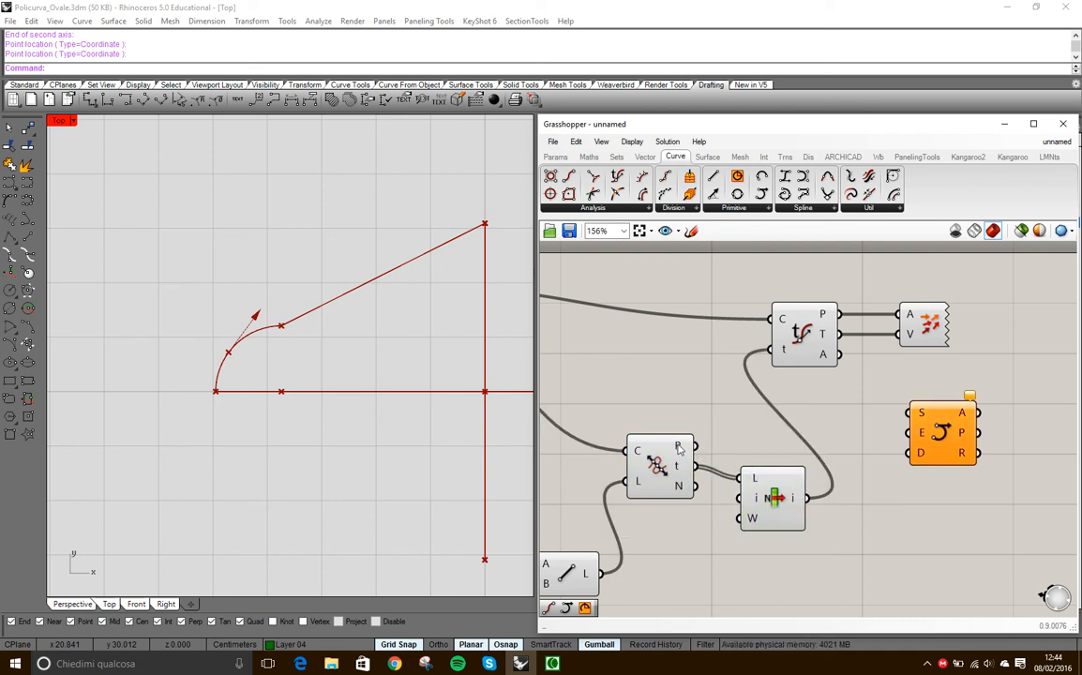
{"action": "mouse_move", "coordinate": [777, 496]}
{"action": "left_mouse_down"}
{"action": "mouse_move", "coordinate": [777, 485]}
{"action": "mouse_move", "coordinate": [771, 506]}
{"action": "left_mouse_up"}
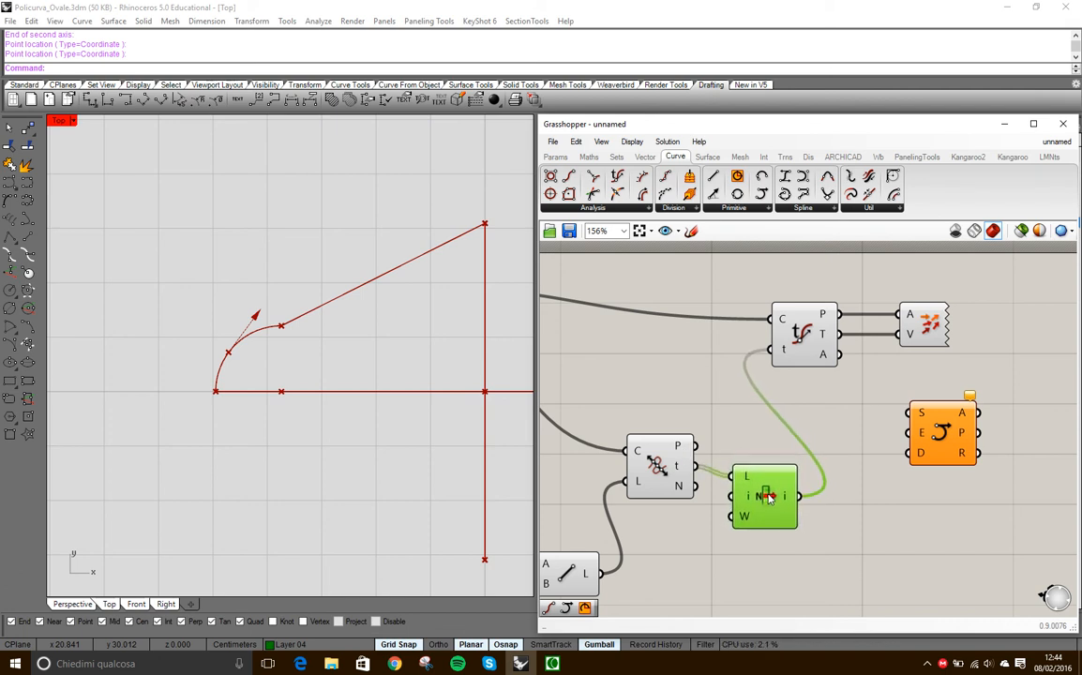
{"action": "left_click_drag", "start_coordinate": [771, 507], "coordinate": [767, 432], "text": "alt"}
{"action": "left_click_drag", "start_coordinate": [697, 446], "coordinate": [731, 403]}
{"action": "left_click_drag", "start_coordinate": [841, 530], "coordinate": [911, 413]}
{"action": "left_click", "coordinate": [833, 433]}
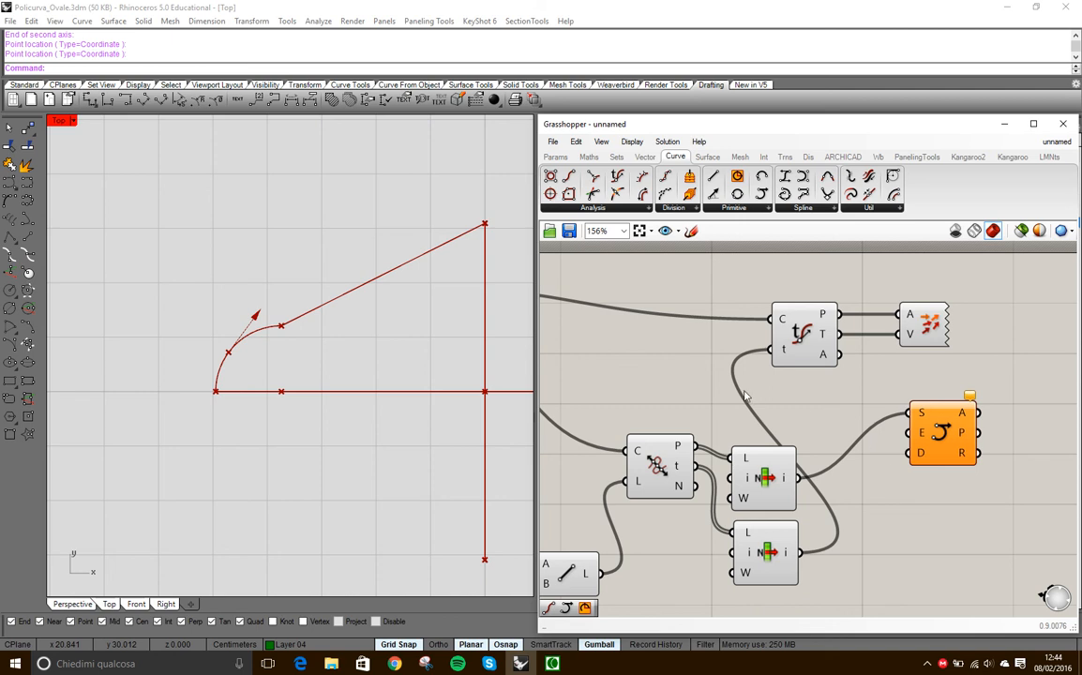
- Wire the vertical axis's End Points E output into Arc SED's E input and Evaluate Curve's T output into D
{"action": "scroll", "coordinate": [880, 447], "scroll_direction": "down", "scroll_amount": 3}
{"action": "right_click_drag", "start_coordinate": [725, 490], "coordinate": [734, 473]}
{"action": "left_click", "coordinate": [634, 478]}
{"action": "left_click", "coordinate": [629, 429]}
{"action": "left_click", "coordinate": [629, 447]}
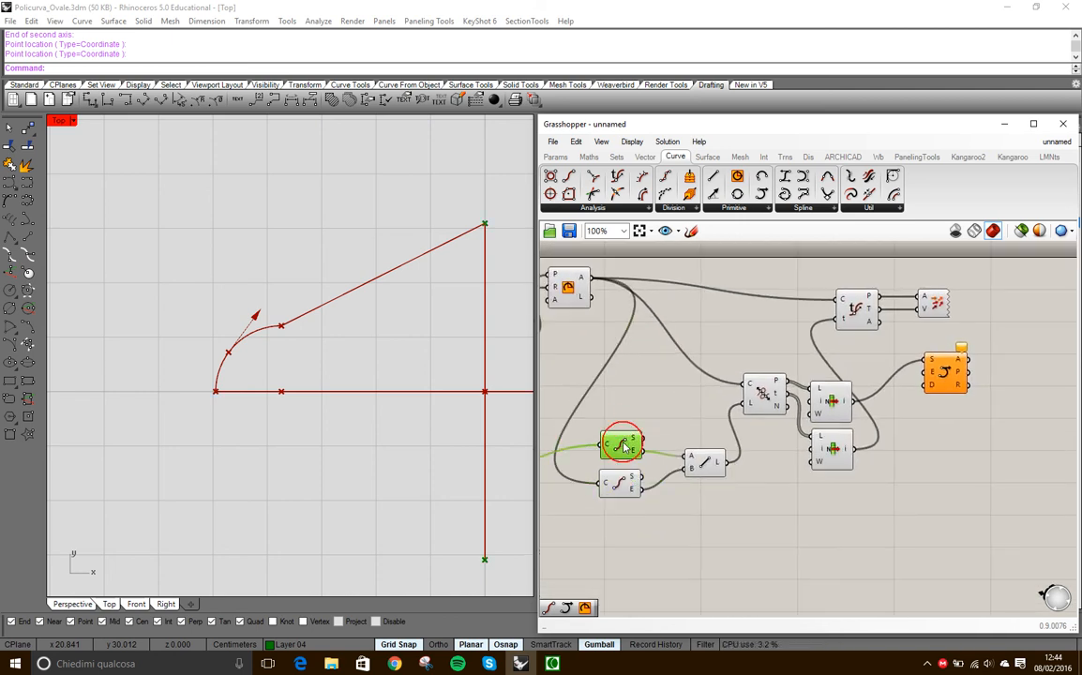
{"action": "left_click_drag", "start_coordinate": [643, 451], "coordinate": [958, 511]}
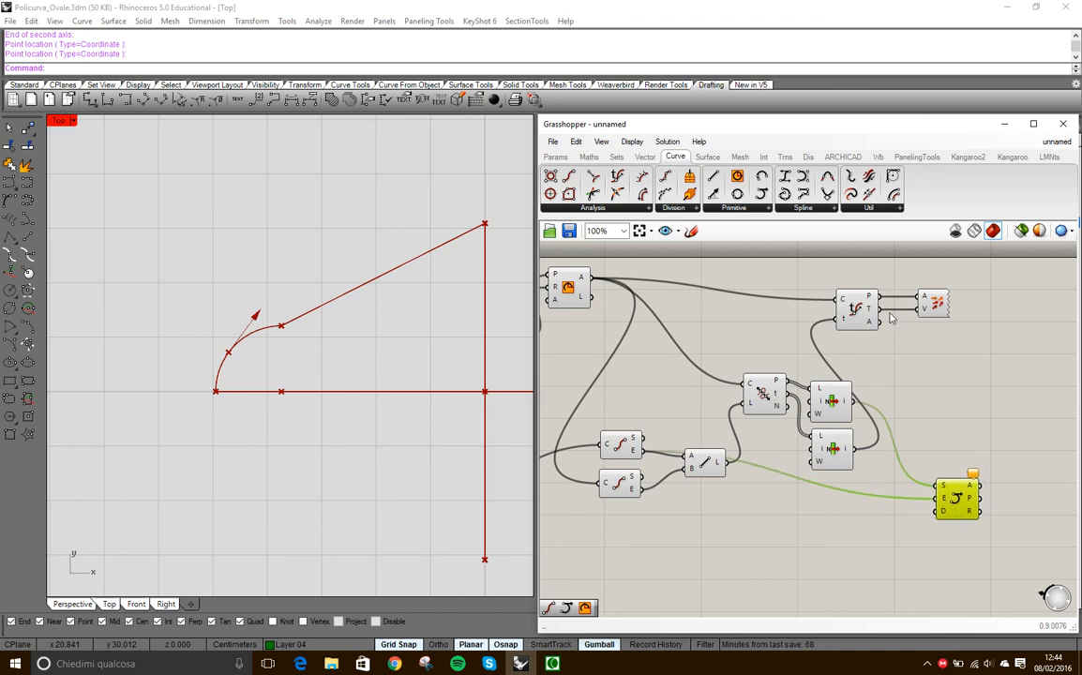
{"action": "left_click_drag", "start_coordinate": [880, 309], "coordinate": [940, 511]}
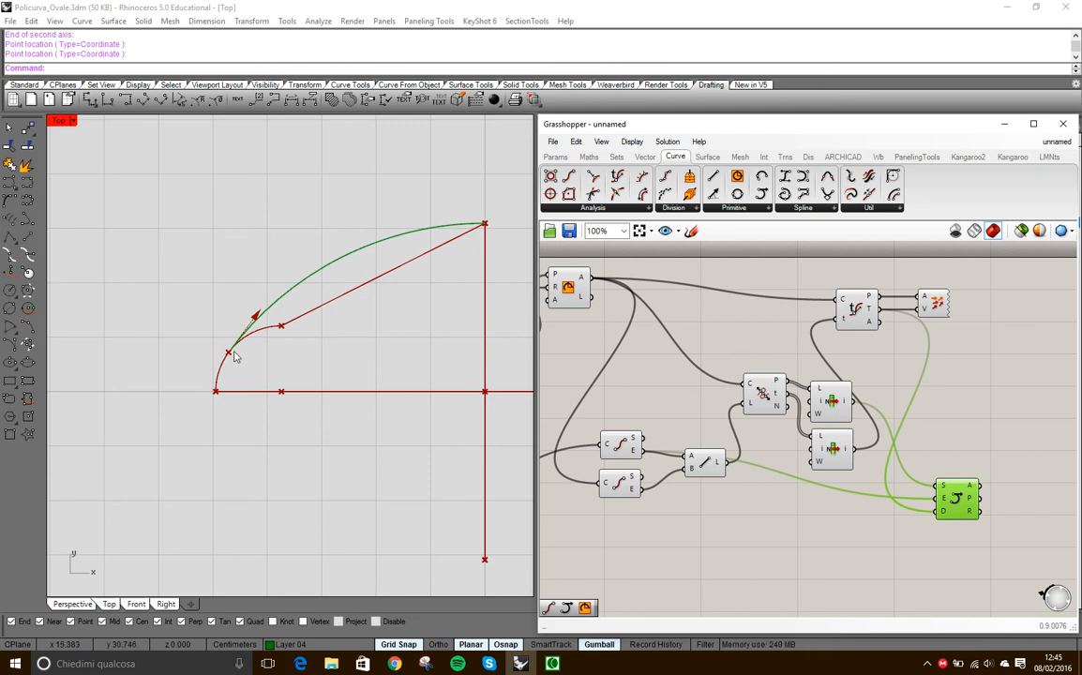
- Examine the new large arc and its tangent junction with the small arc in the Top viewport
{"action": "right_click_drag", "start_coordinate": [250, 366], "coordinate": [242, 433]}
{"action": "scroll", "coordinate": [243, 374], "scroll_direction": "up", "scroll_amount": 12}
{"action": "scroll", "coordinate": [233, 373], "scroll_direction": "down", "scroll_amount": 8}
{"action": "scroll", "coordinate": [389, 312], "scroll_direction": "down", "scroll_amount": 6}
{"action": "right_click_drag", "start_coordinate": [473, 282], "coordinate": [407, 316]}
{"action": "scroll", "coordinate": [407, 317], "scroll_direction": "up", "scroll_amount": 4}
{"action": "scroll", "coordinate": [416, 301], "scroll_direction": "down", "scroll_amount": 4}
{"action": "right_click_drag", "start_coordinate": [227, 390], "coordinate": [228, 400]}
{"action": "scroll", "coordinate": [228, 401], "scroll_direction": "up", "scroll_amount": 5}
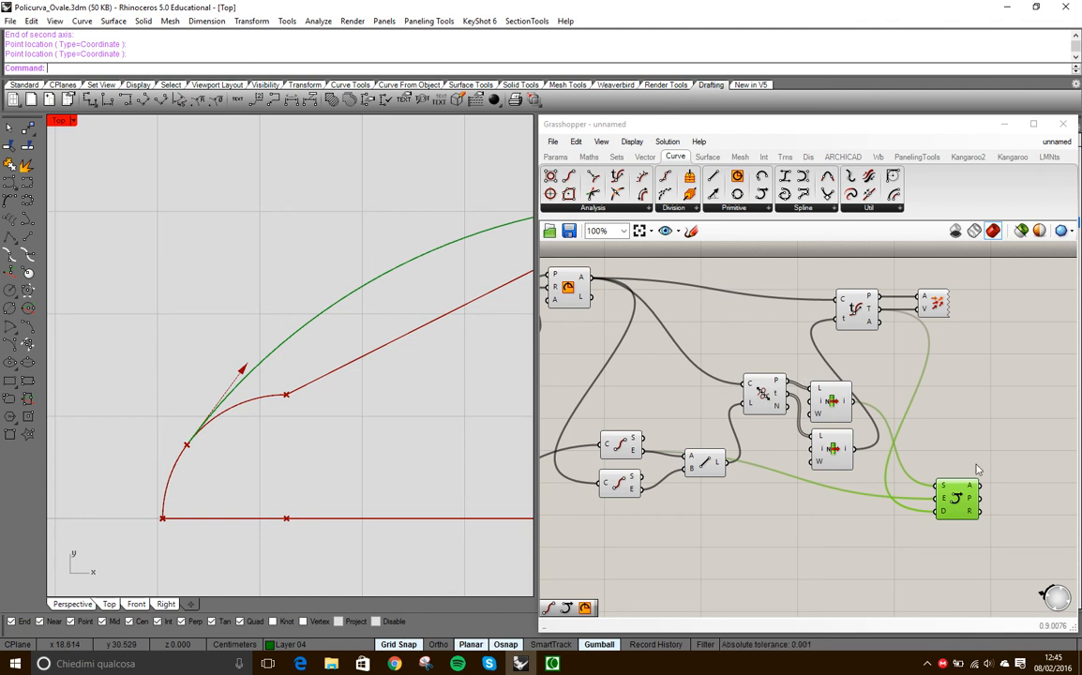
- Space out Arc SED and the point List Item, and place the small arc's End Points component above the vertical axis's one
{"action": "left_click_drag", "start_coordinate": [966, 506], "coordinate": [993, 503]}
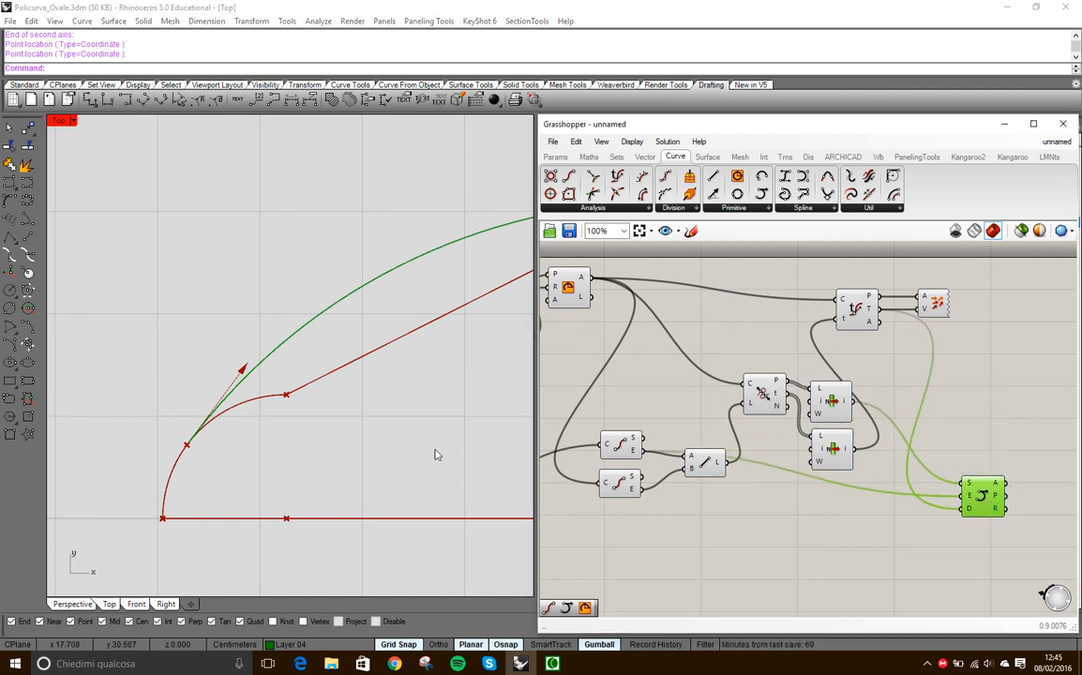
{"action": "right_click_drag", "start_coordinate": [260, 453], "coordinate": [281, 404]}
{"action": "scroll", "coordinate": [216, 401], "scroll_direction": "up", "scroll_amount": 4}
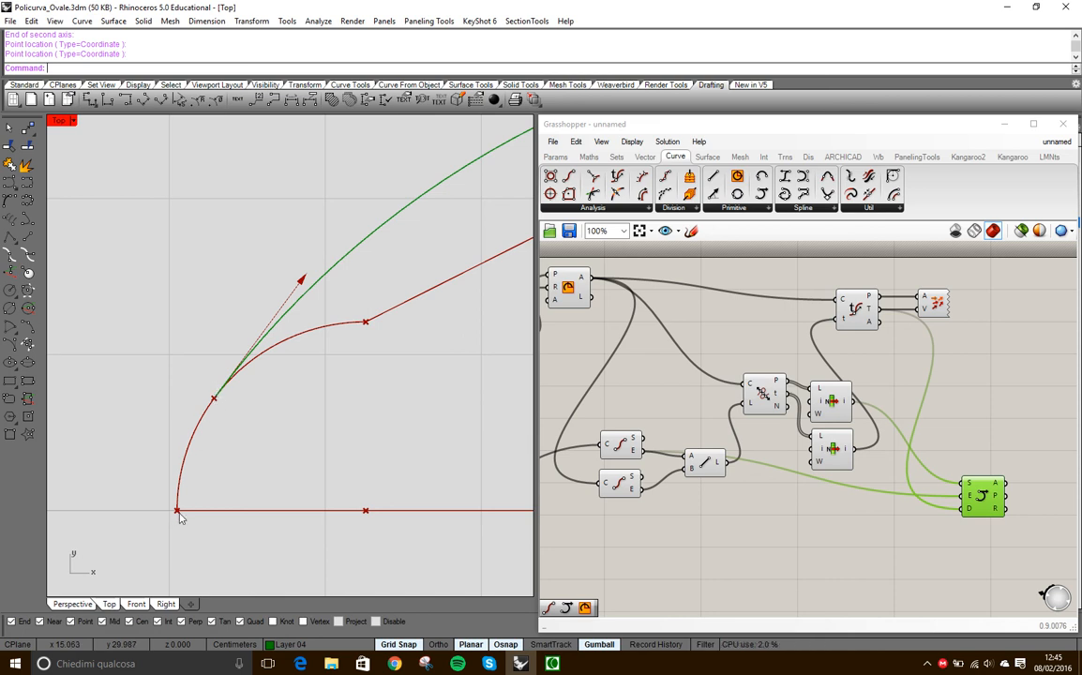
{"action": "scroll", "coordinate": [244, 452], "scroll_direction": "down", "scroll_amount": 5}
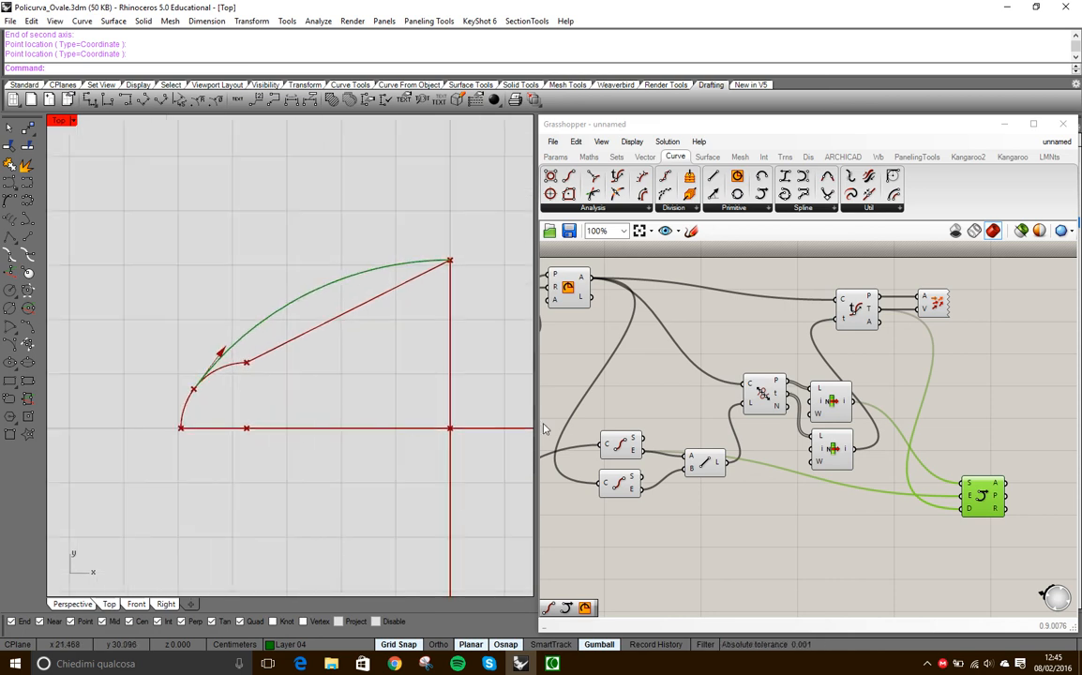
{"action": "left_click_drag", "start_coordinate": [832, 401], "coordinate": [838, 372]}
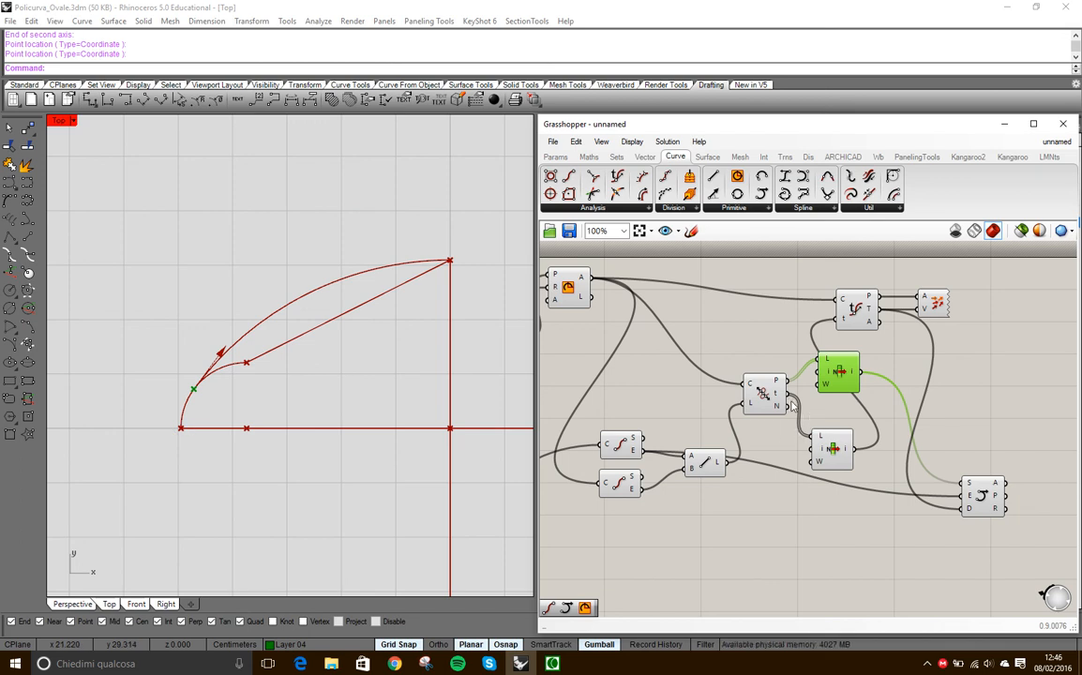
{"action": "right_click_drag", "start_coordinate": [691, 338], "coordinate": [734, 364]}
{"action": "left_click_drag", "start_coordinate": [668, 472], "coordinate": [670, 454]}
{"action": "left_click_drag", "start_coordinate": [660, 518], "coordinate": [672, 405]}
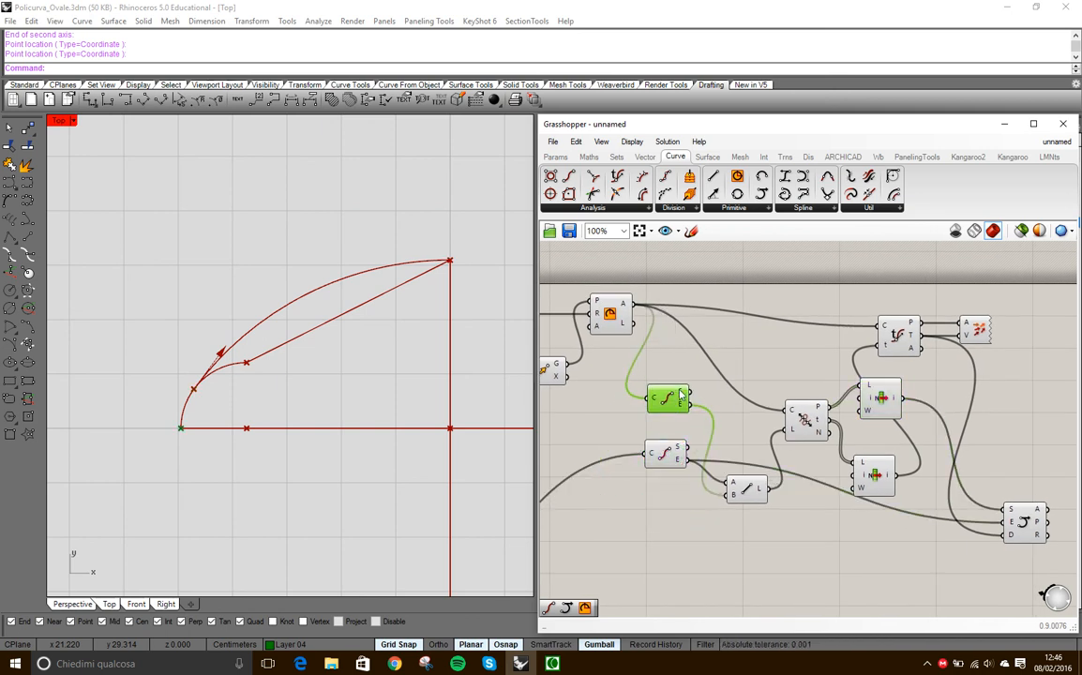
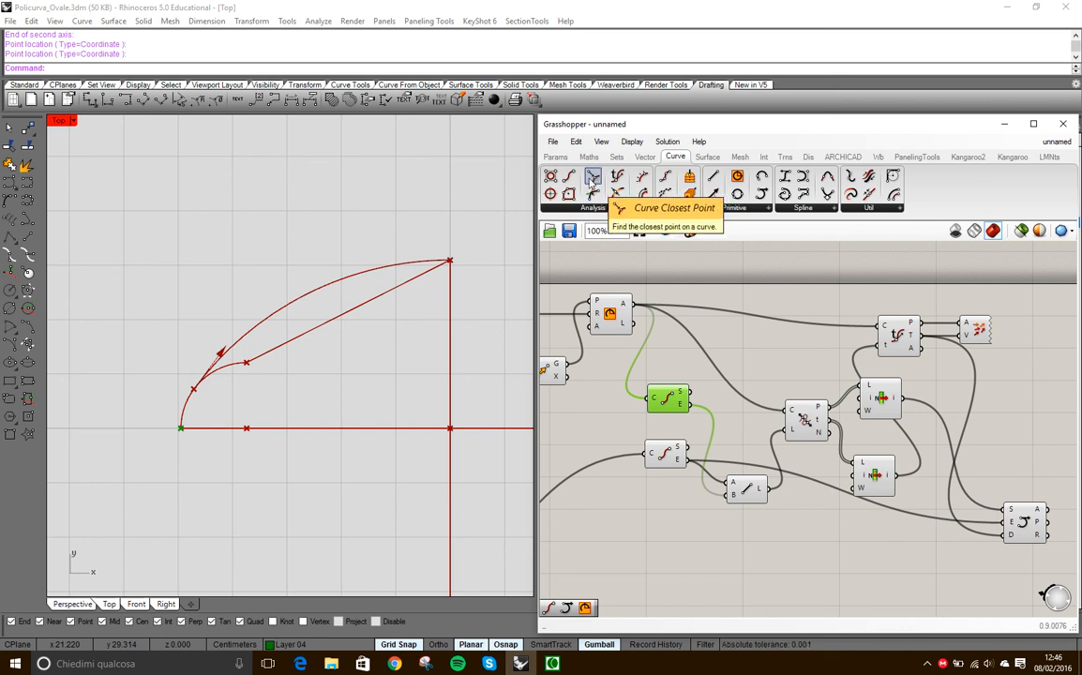
- Add a Curve Closest Point component, wiring the vertical axis's start point into P and the small arc into C
{"action": "left_click_drag", "start_coordinate": [593, 179], "coordinate": [776, 303]}
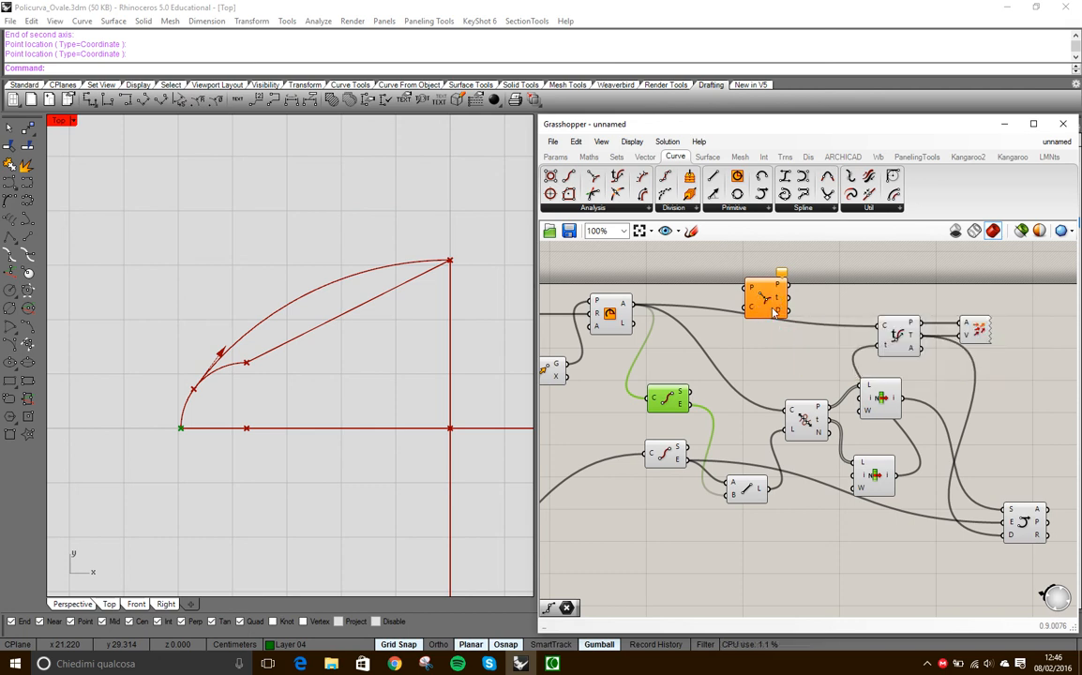
{"action": "left_click_drag", "start_coordinate": [751, 309], "coordinate": [739, 361]}
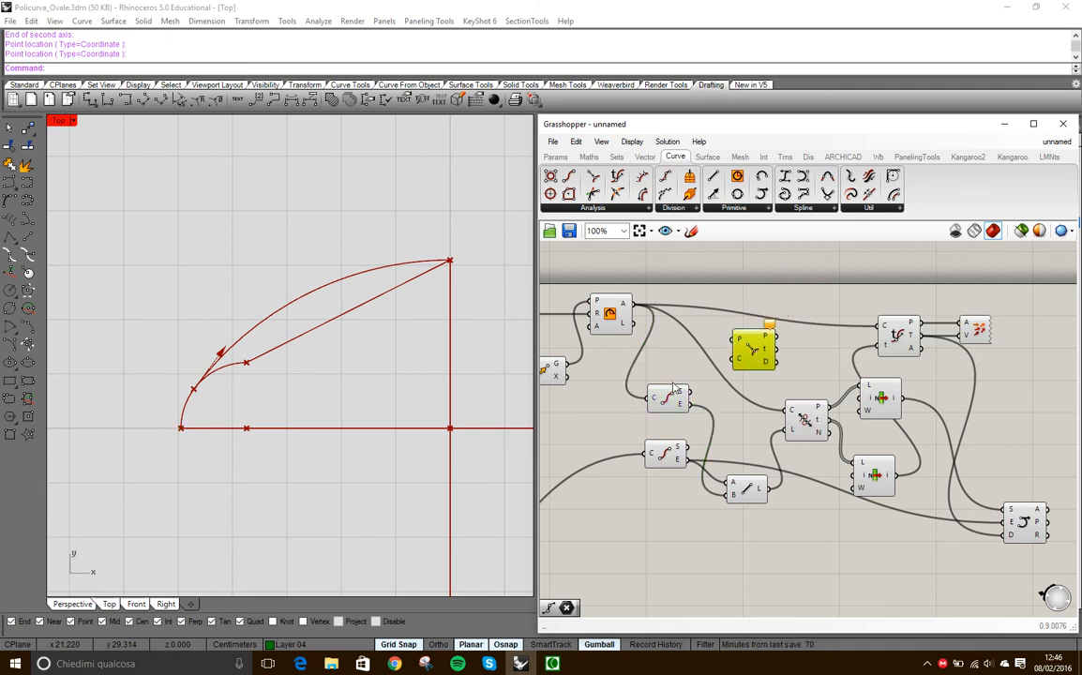
{"action": "scroll", "coordinate": [755, 341], "scroll_direction": "up", "scroll_amount": 3}
{"action": "scroll", "coordinate": [722, 349], "scroll_direction": "down", "scroll_amount": 2}
{"action": "right_click_drag", "start_coordinate": [651, 372], "coordinate": [670, 360]}
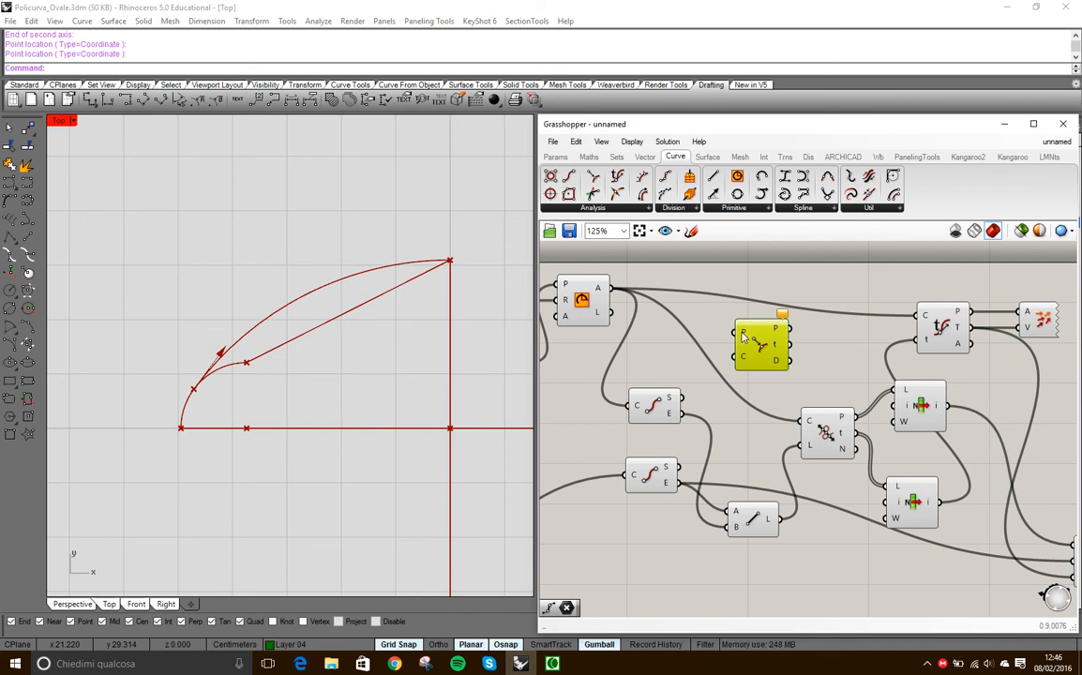
{"action": "left_click_drag", "start_coordinate": [679, 466], "coordinate": [768, 357]}
{"action": "left_click_drag", "start_coordinate": [610, 289], "coordinate": [753, 345]}
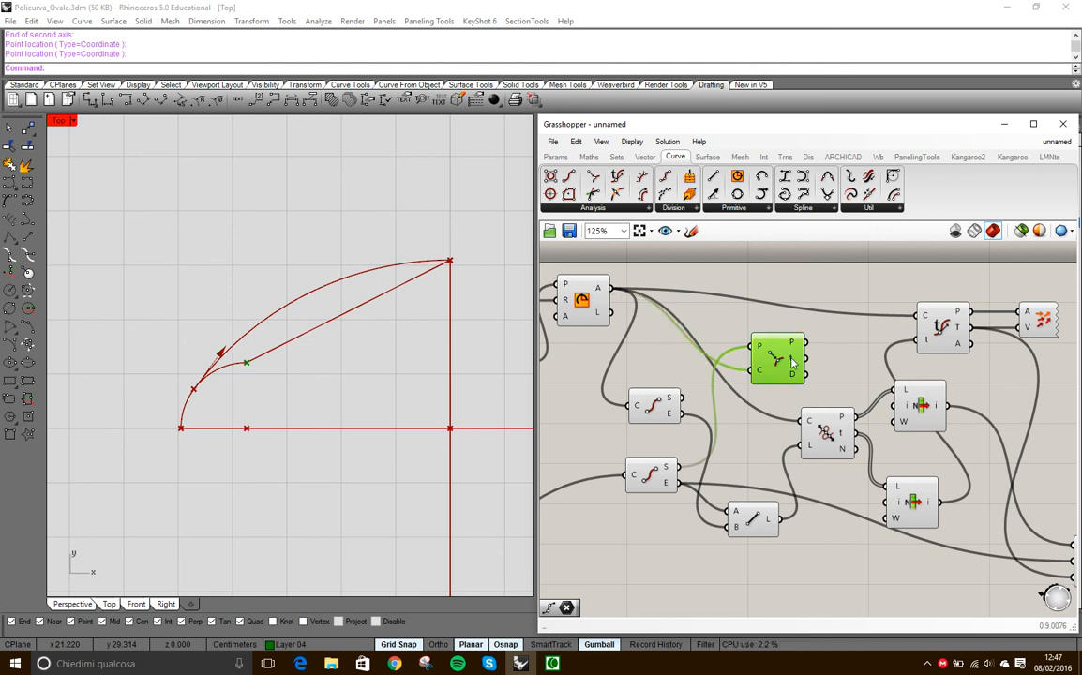
{"action": "mouse_move", "coordinate": [793, 364]}
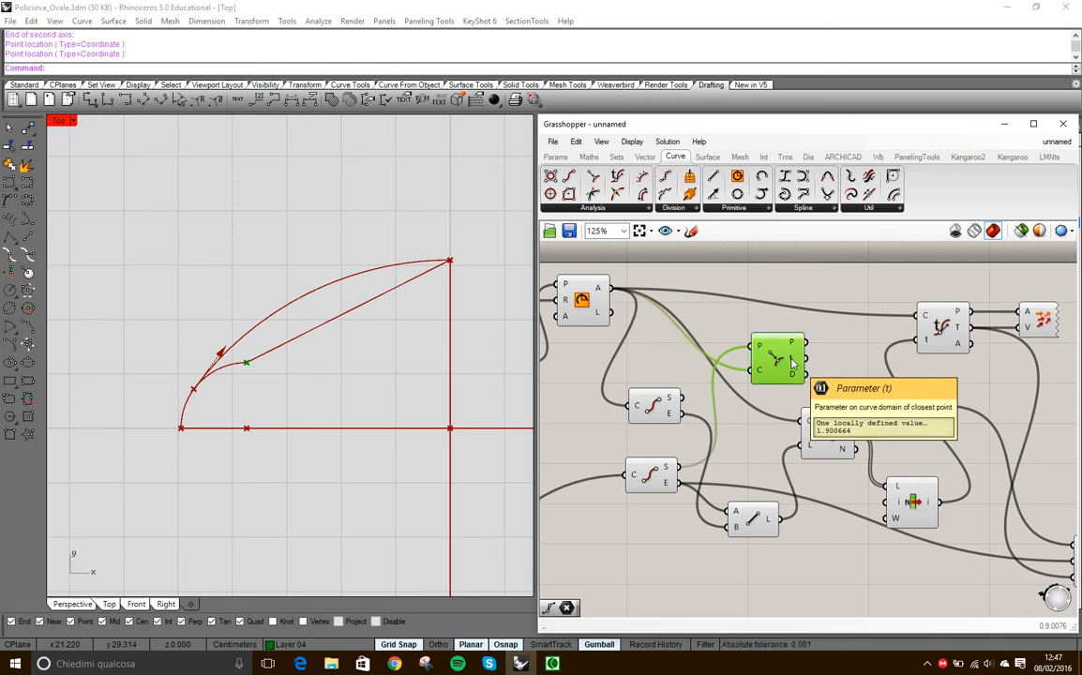
{"action": "left_click", "coordinate": [805, 271]}
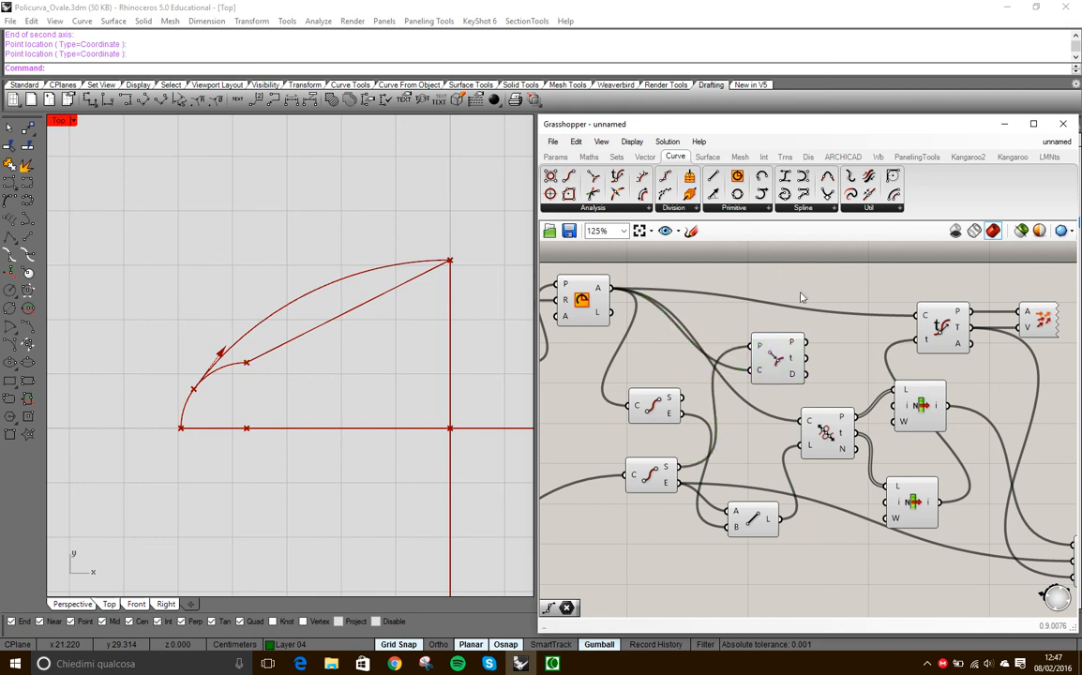
- Replace Curve Closest Point's P input with the small arc's start point and move the component above the rest of the definition
{"action": "left_click", "coordinate": [781, 364]}
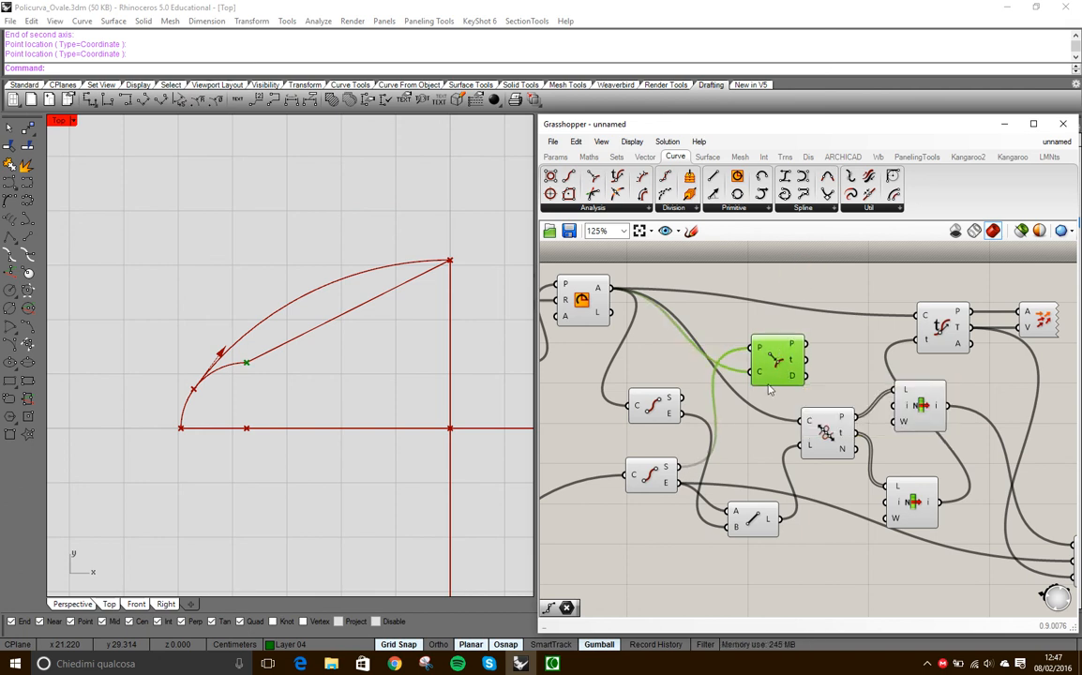
{"action": "left_click_drag", "start_coordinate": [776, 361], "coordinate": [796, 373]}
{"action": "scroll", "coordinate": [797, 374], "scroll_direction": "down", "scroll_amount": 4}
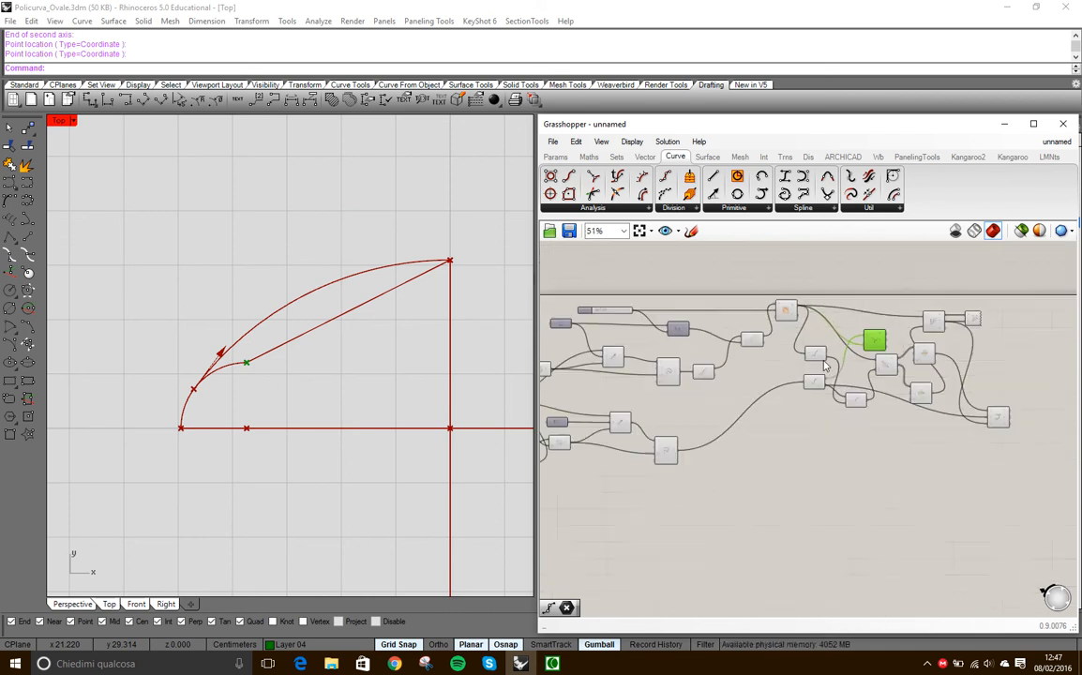
{"action": "scroll", "coordinate": [824, 364], "scroll_direction": "up", "scroll_amount": 1}
{"action": "right_click_drag", "start_coordinate": [824, 364], "coordinate": [764, 410]}
{"action": "scroll", "coordinate": [764, 410], "scroll_direction": "up", "scroll_amount": 3}
{"action": "left_click_drag", "start_coordinate": [758, 388], "coordinate": [896, 348]}
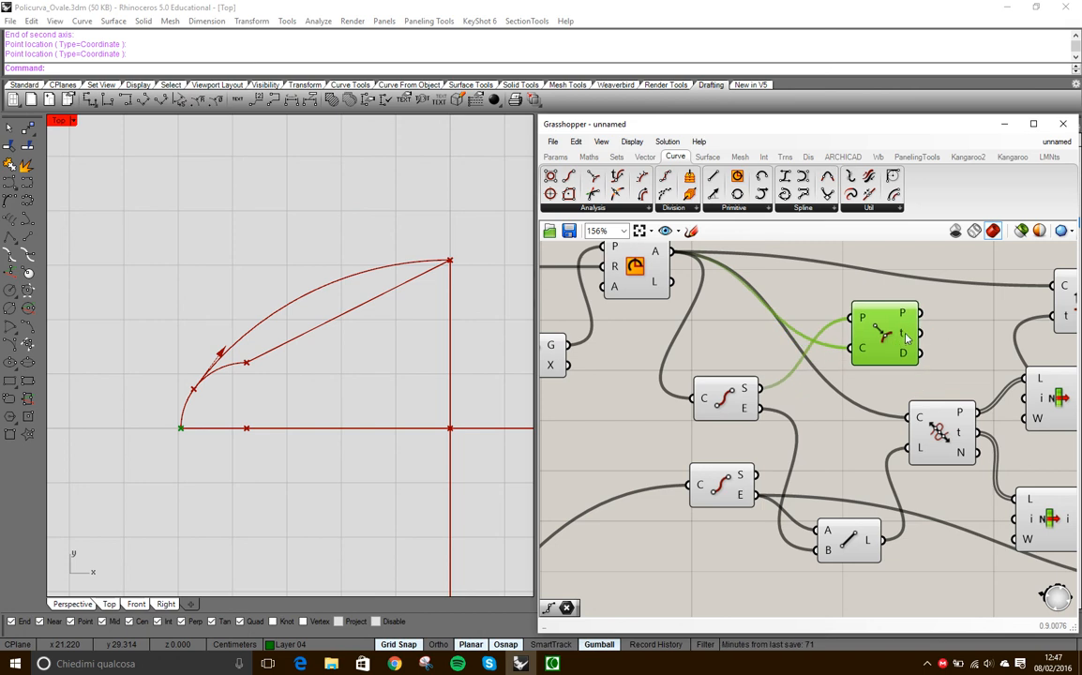
{"action": "mouse_move", "coordinate": [906, 340]}
{"action": "scroll", "coordinate": [600, 448], "scroll_direction": "down", "scroll_amount": 4}
{"action": "left_click_drag", "start_coordinate": [741, 405], "coordinate": [757, 317]}
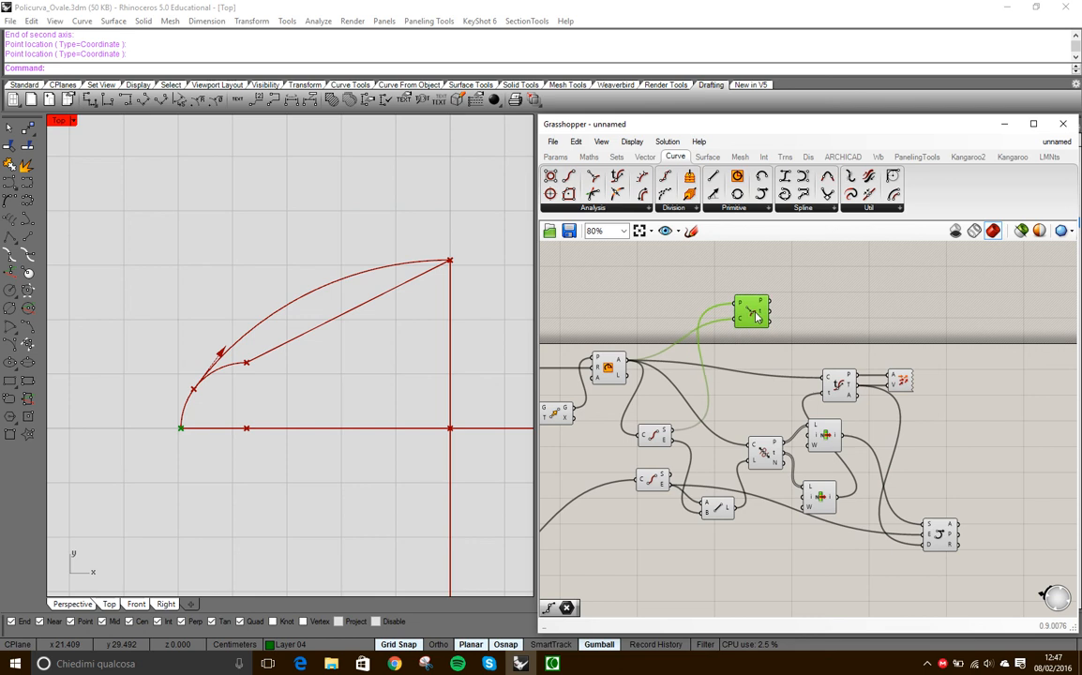
- Tidy the layout by placing Curve Closest Point above the point List Item and moving Evaluate Curve and Vector Display clear of the List Items
{"action": "mouse_move", "coordinate": [762, 316]}
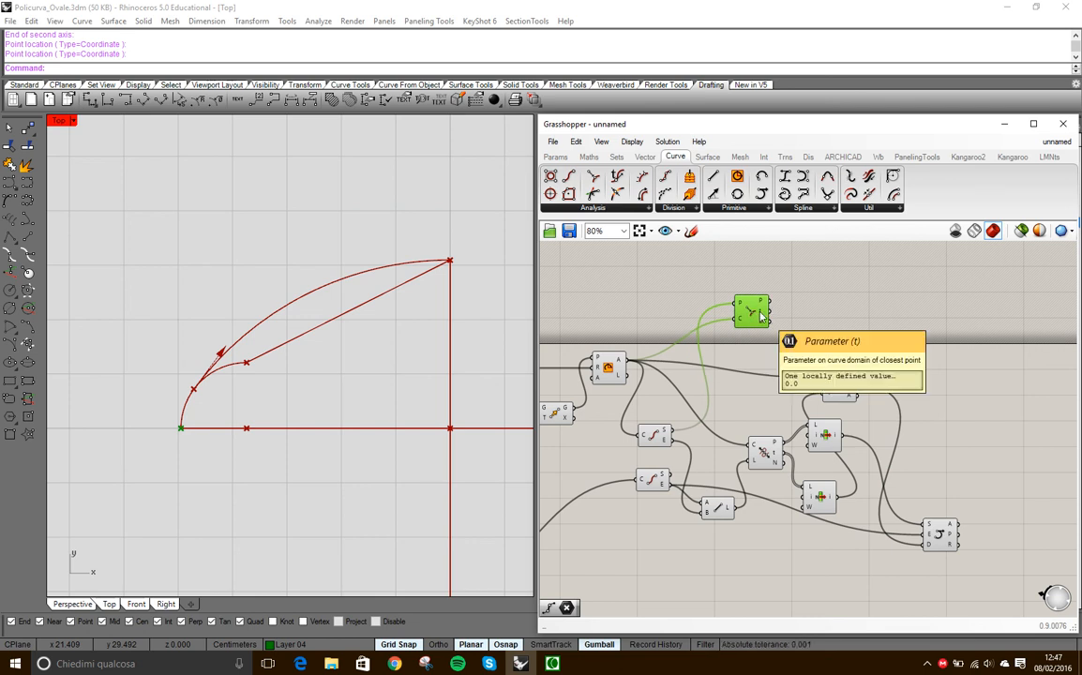
{"action": "left_click_drag", "start_coordinate": [751, 314], "coordinate": [754, 301]}
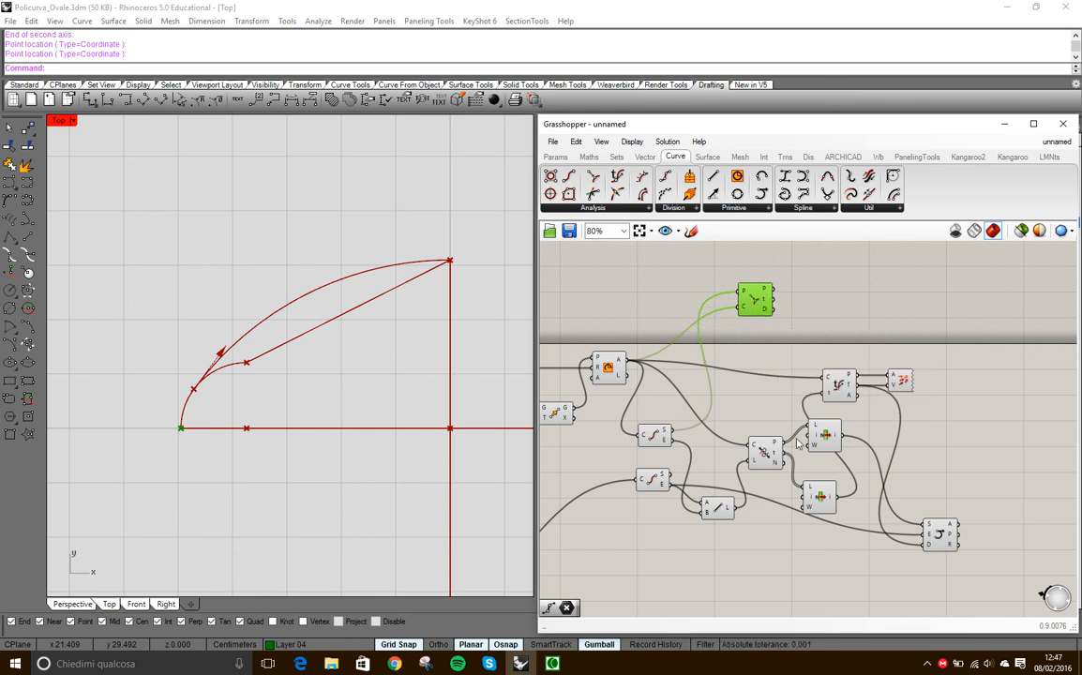
{"action": "left_click_drag", "start_coordinate": [767, 453], "coordinate": [746, 454]}
{"action": "left_click_drag", "start_coordinate": [823, 434], "coordinate": [746, 447]}
{"action": "left_click_drag", "start_coordinate": [952, 440], "coordinate": [912, 403]}
{"action": "left_click_drag", "start_coordinate": [806, 446], "coordinate": [795, 429]}
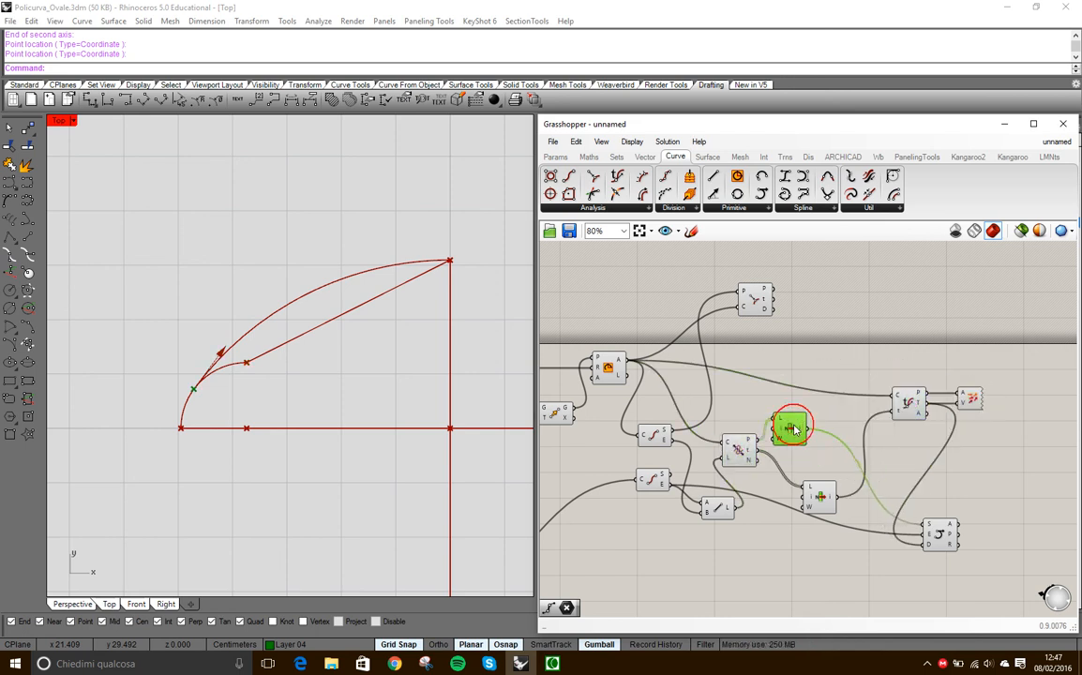
{"action": "left_click", "coordinate": [809, 345]}
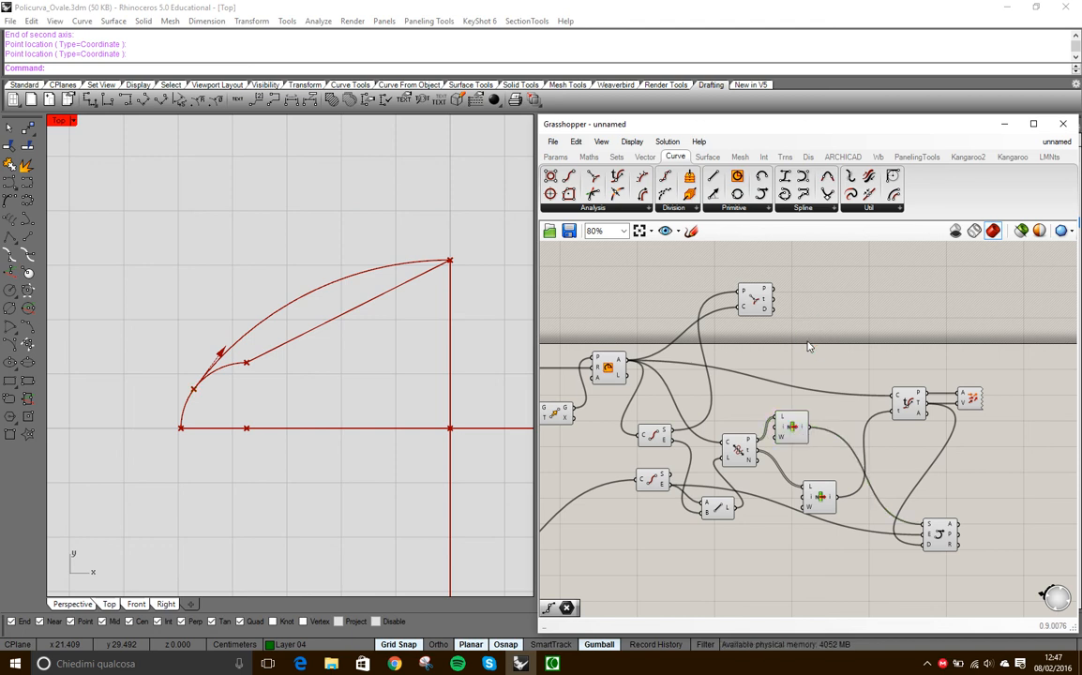
{"action": "left_click_drag", "start_coordinate": [760, 305], "coordinate": [793, 351]}
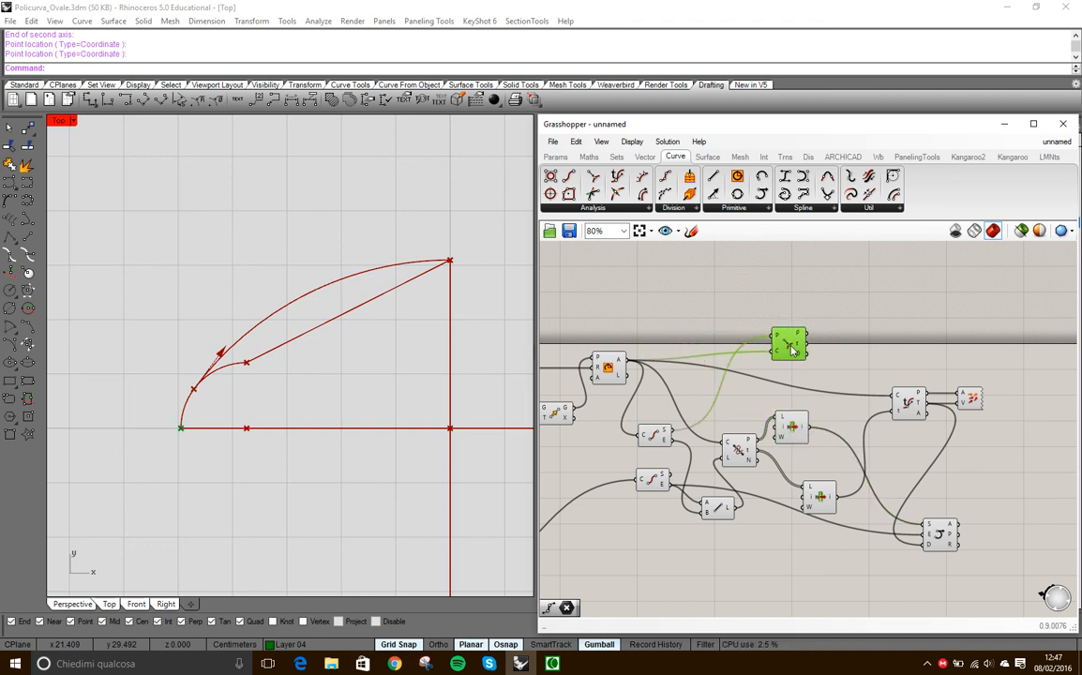
- Add a Construct Domain component and wire Curve Closest Point's t parameter into its A input
{"action": "scroll", "coordinate": [791, 348], "scroll_direction": "up", "scroll_amount": 3}
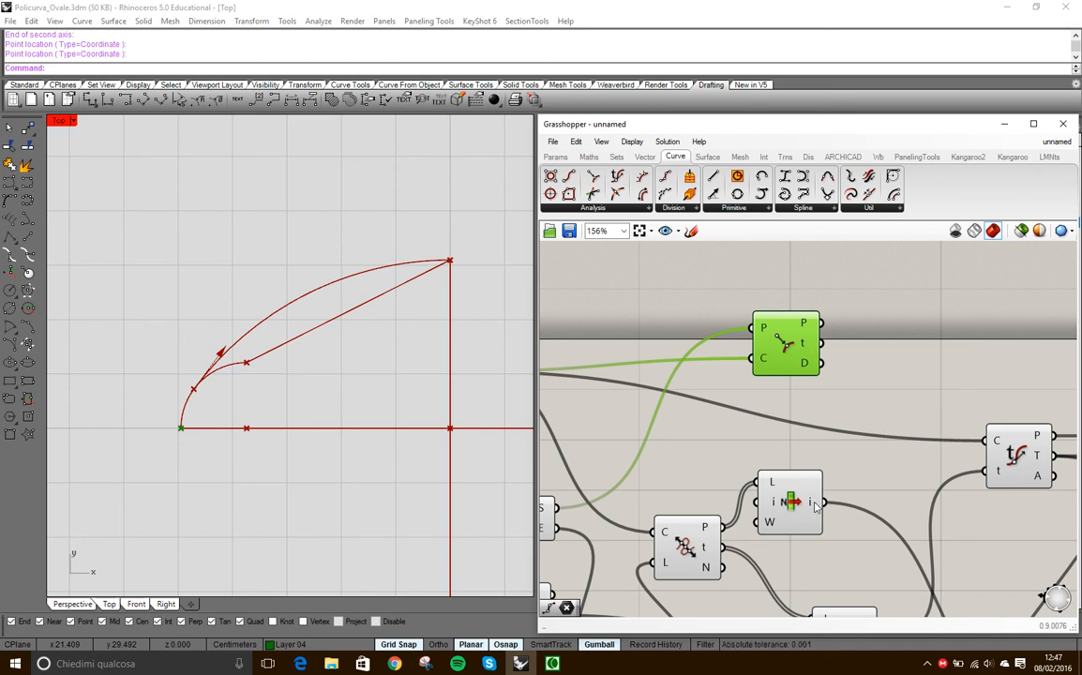
{"action": "double_click", "coordinate": [908, 332]}
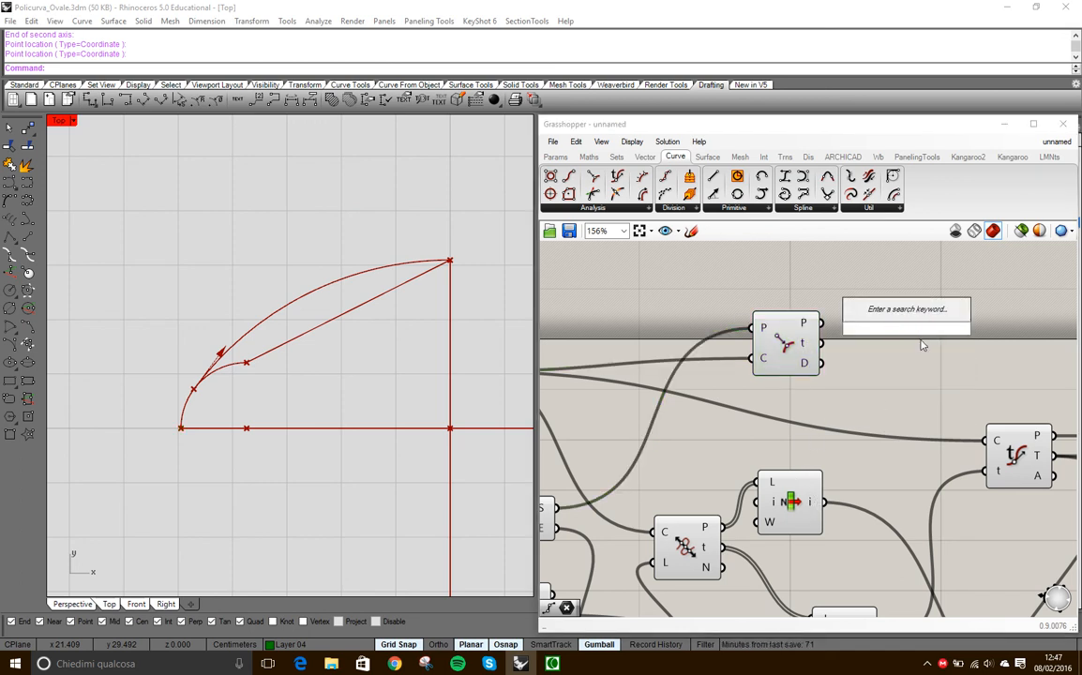
{"action": "type", "text": "domain"}
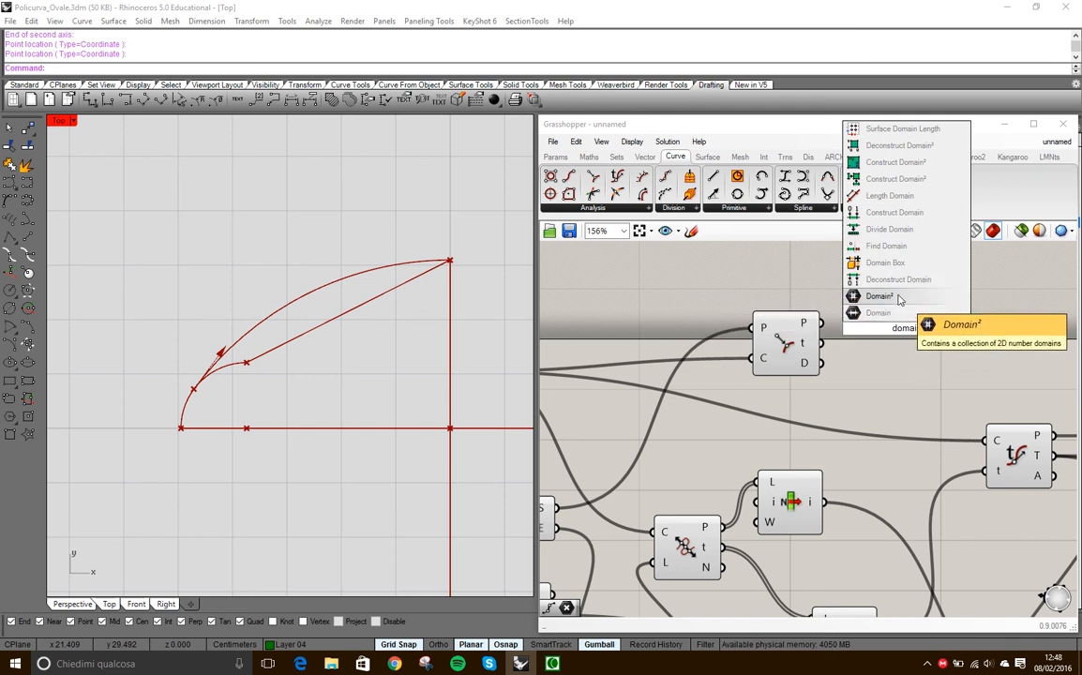
{"action": "left_click", "coordinate": [902, 216]}
{"action": "left_click", "coordinate": [921, 374]}
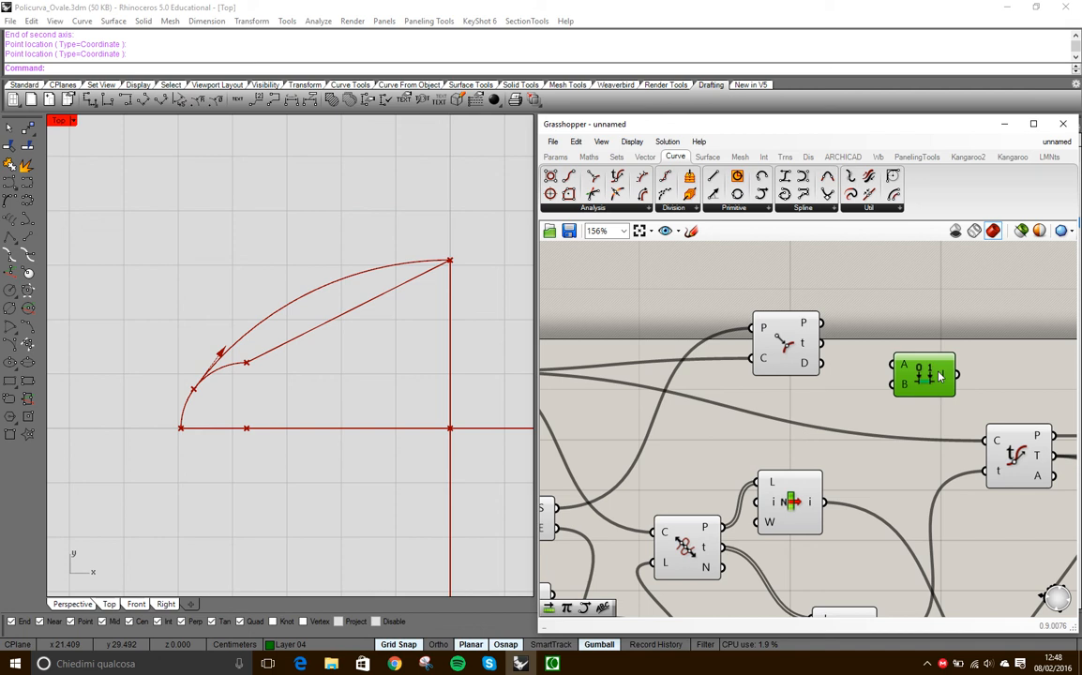
{"action": "left_click", "coordinate": [813, 366]}
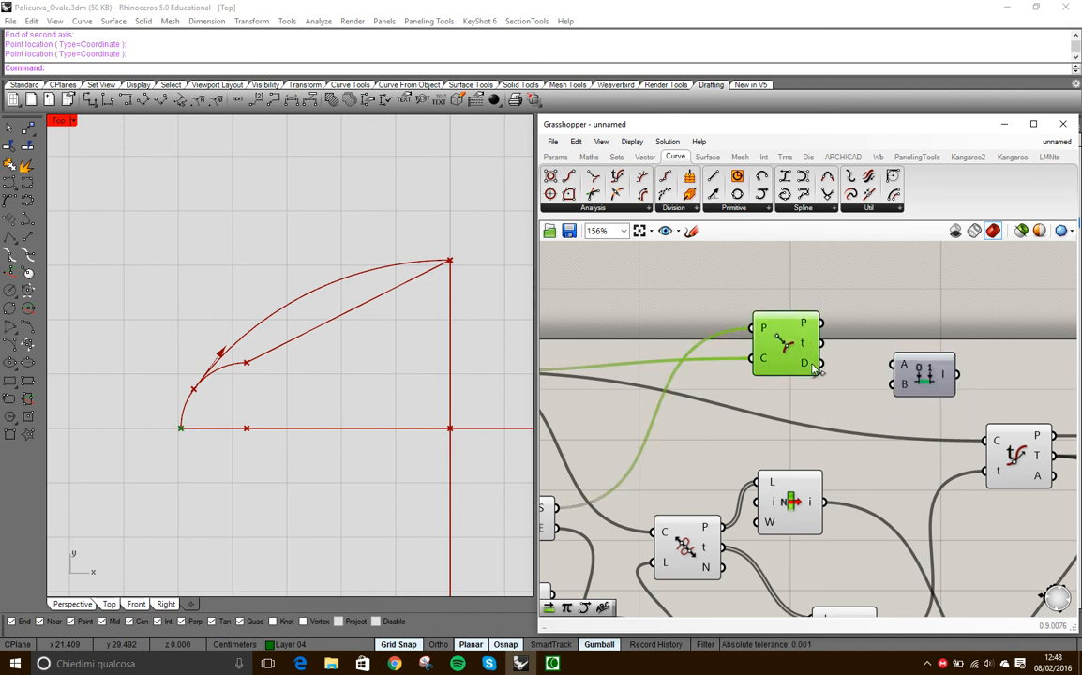
{"action": "left_click_drag", "start_coordinate": [825, 346], "coordinate": [882, 372]}
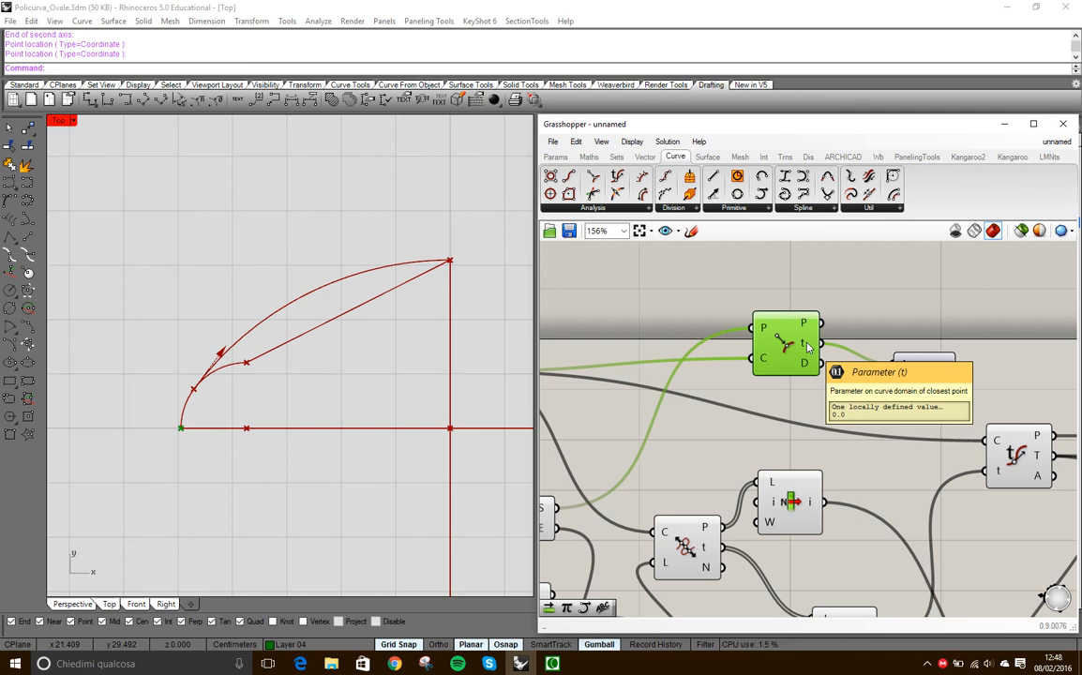
- Move the parameter List Item beneath the point List Item and wire its output into Construct Domain's B input
{"action": "scroll", "coordinate": [808, 347], "scroll_direction": "down", "scroll_amount": 3}
{"action": "scroll", "coordinate": [843, 472], "scroll_direction": "up", "scroll_amount": 1}
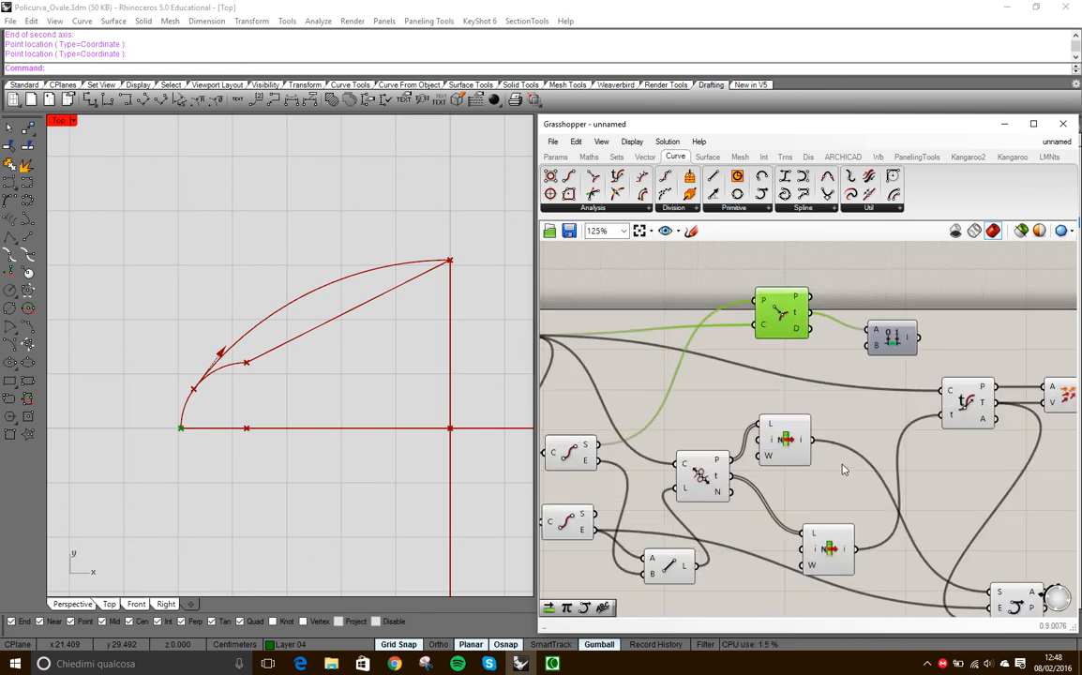
{"action": "left_click", "coordinate": [788, 448]}
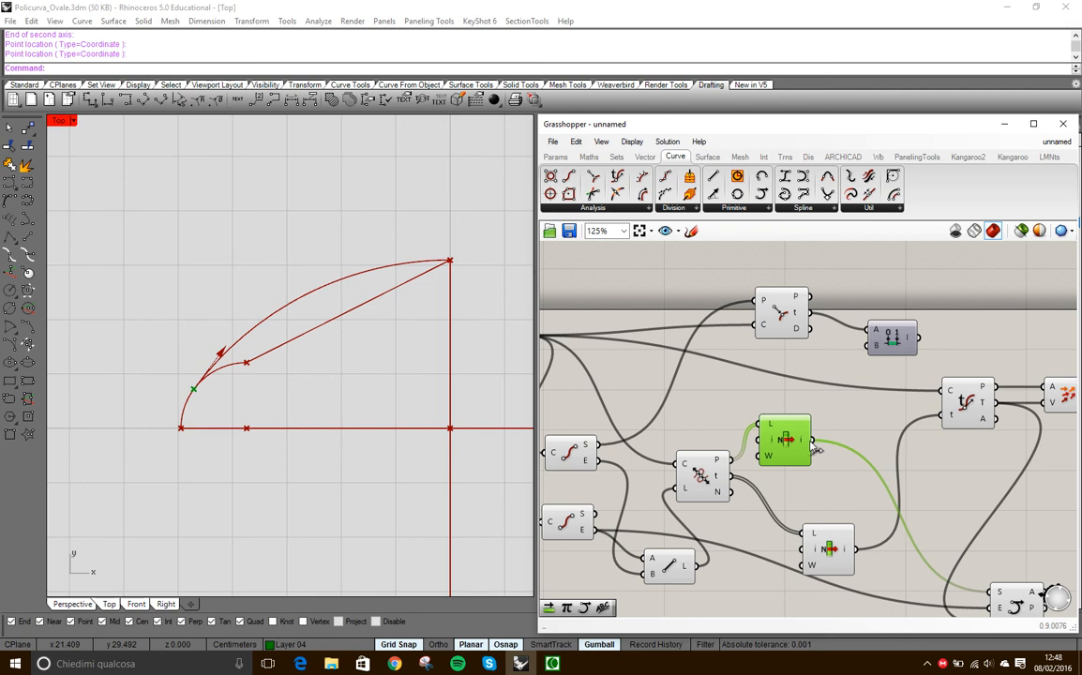
{"action": "left_click_drag", "start_coordinate": [825, 549], "coordinate": [794, 521]}
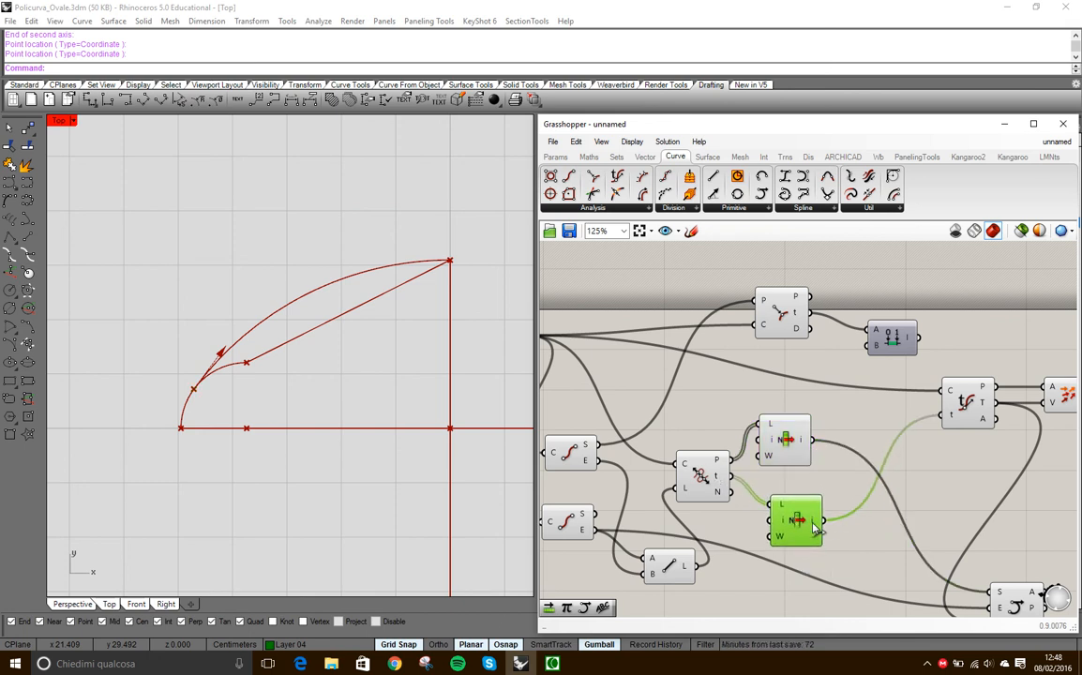
{"action": "left_click_drag", "start_coordinate": [824, 521], "coordinate": [901, 343]}
{"action": "left_click", "coordinate": [893, 343]}
{"action": "right_click_drag", "start_coordinate": [934, 393], "coordinate": [816, 435]}
{"action": "left_click_drag", "start_coordinate": [784, 380], "coordinate": [802, 377]}
- Move the whole definition down the canvas and nudge Construct Domain away from Curve Closest Point
{"action": "scroll", "coordinate": [803, 375], "scroll_direction": "down", "scroll_amount": 5}
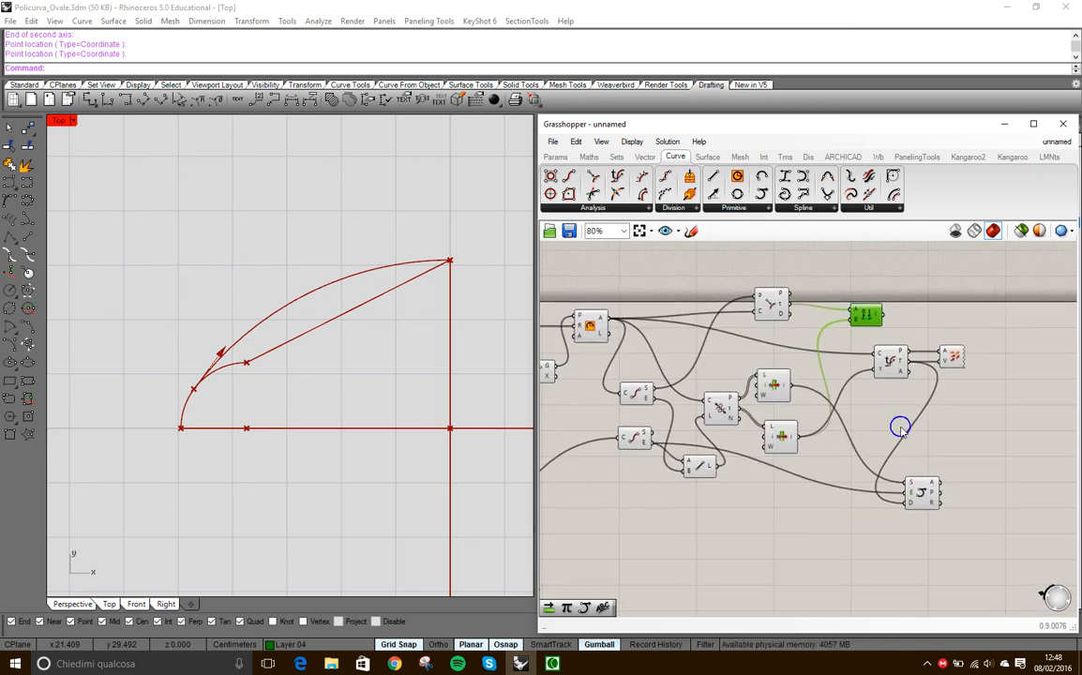
{"action": "scroll", "coordinate": [881, 419], "scroll_direction": "down", "scroll_amount": 2}
{"action": "left_click_drag", "start_coordinate": [575, 344], "coordinate": [969, 515]}
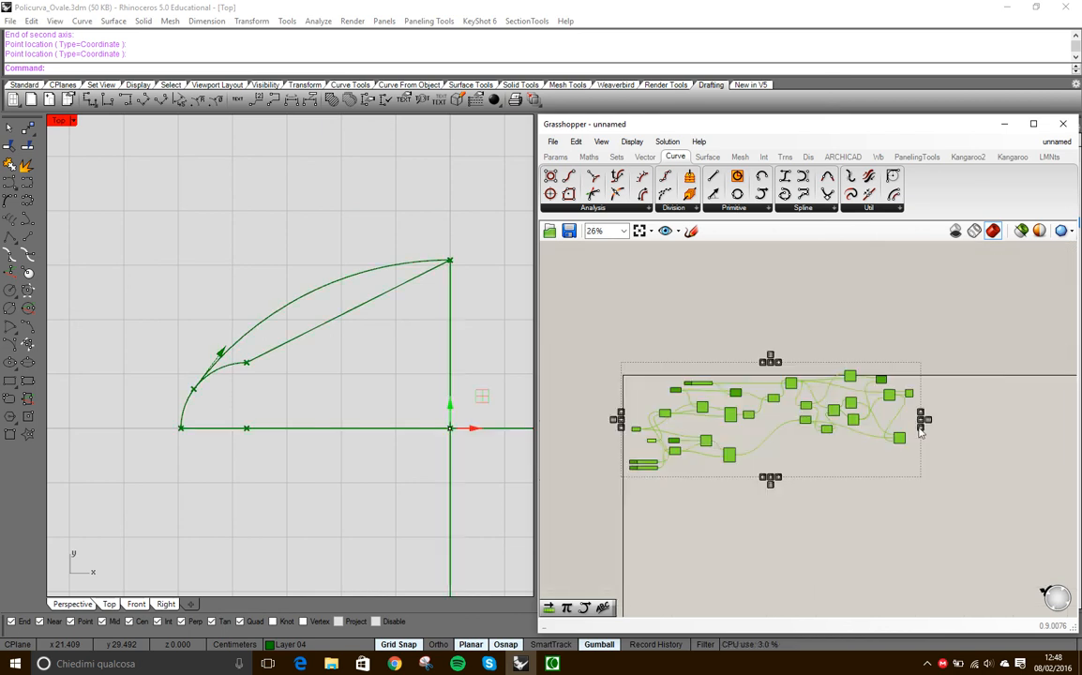
{"action": "left_click_drag", "start_coordinate": [853, 383], "coordinate": [860, 449]}
{"action": "left_click", "coordinate": [944, 454]}
{"action": "scroll", "coordinate": [944, 454], "scroll_direction": "up", "scroll_amount": 7}
{"action": "left_click", "coordinate": [718, 410]}
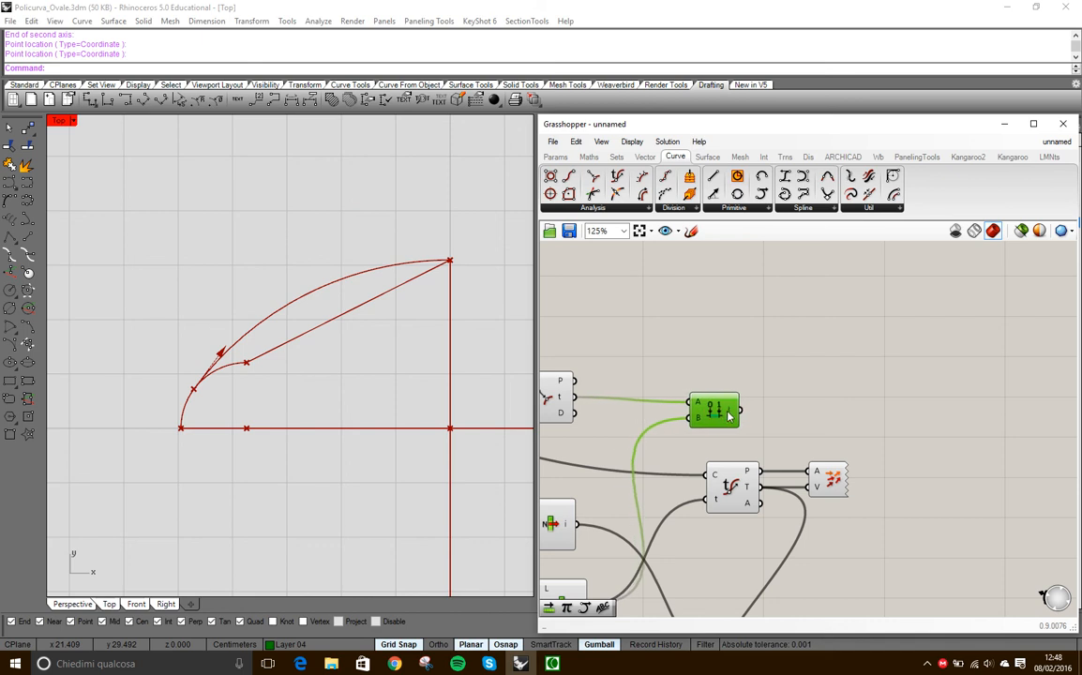
{"action": "left_click", "coordinate": [804, 373]}
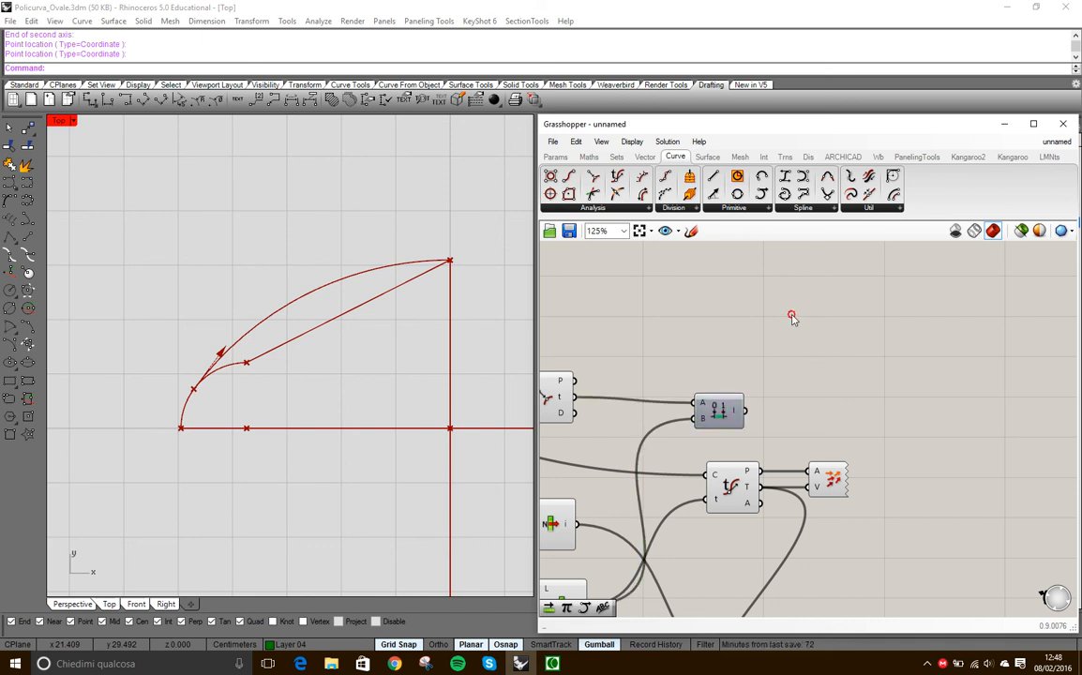
- Add a Sub Curve component just beyond Construct Domain
{"action": "double_click", "coordinate": [849, 355]}
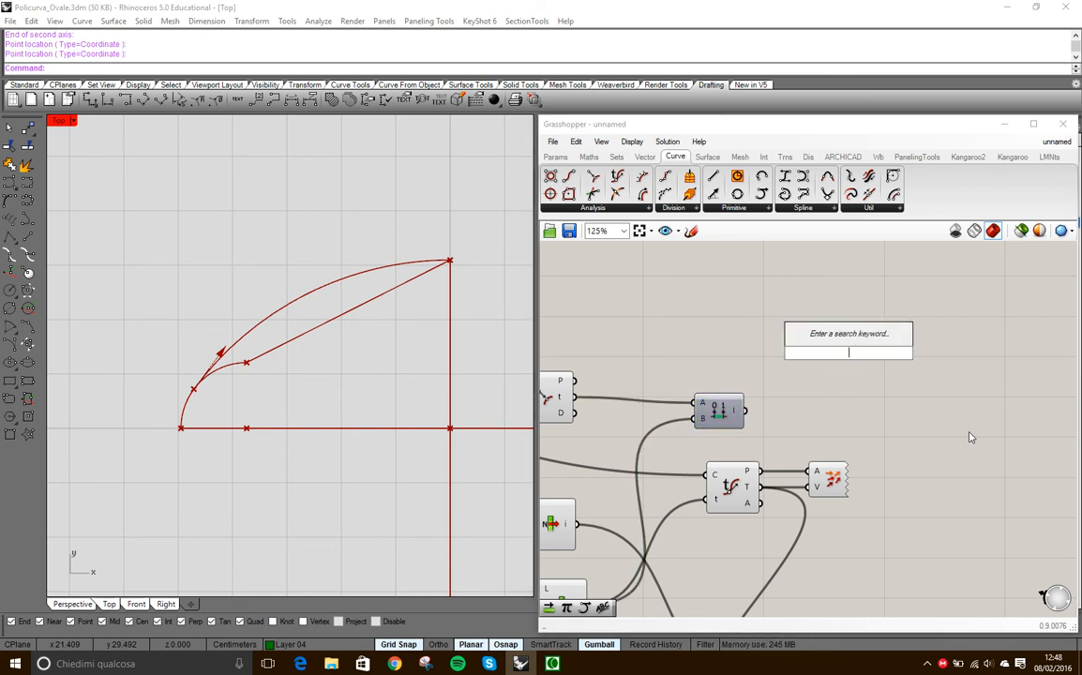
{"action": "type", "text": "sub"}
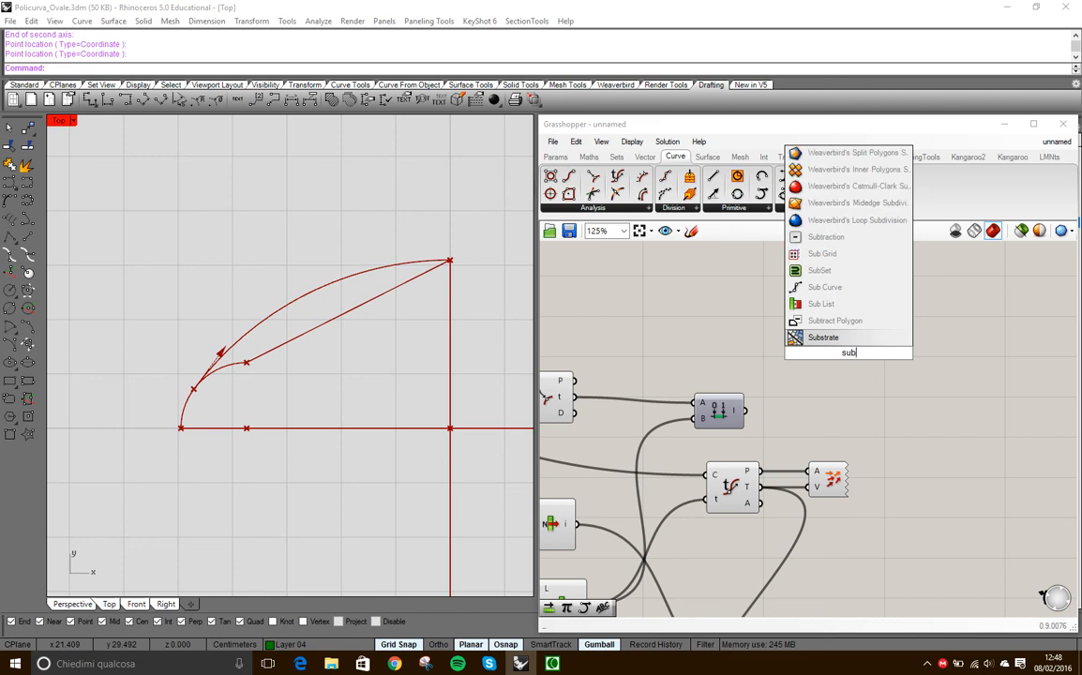
{"action": "left_click", "coordinate": [824, 287]}
{"action": "left_click_drag", "start_coordinate": [845, 350], "coordinate": [861, 381]}
- Wire the small arc into Sub Curve's C input and the constructed domain into its D input
{"action": "right_click_drag", "start_coordinate": [779, 438], "coordinate": [862, 394]}
{"action": "left_click_drag", "start_coordinate": [628, 355], "coordinate": [634, 380]}
{"action": "right_click_drag", "start_coordinate": [699, 327], "coordinate": [819, 345]}
{"action": "right_click_drag", "start_coordinate": [721, 360], "coordinate": [743, 358]}
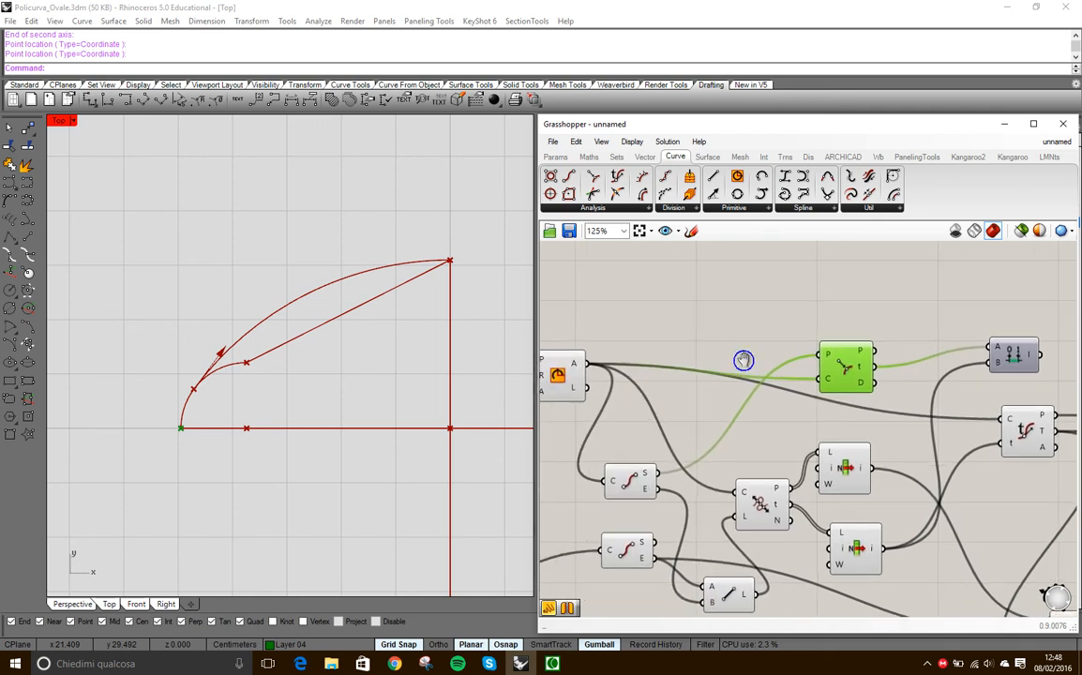
{"action": "scroll", "coordinate": [715, 357], "scroll_direction": "down", "scroll_amount": 1}
{"action": "left_click_drag", "start_coordinate": [589, 372], "coordinate": [1008, 329]}
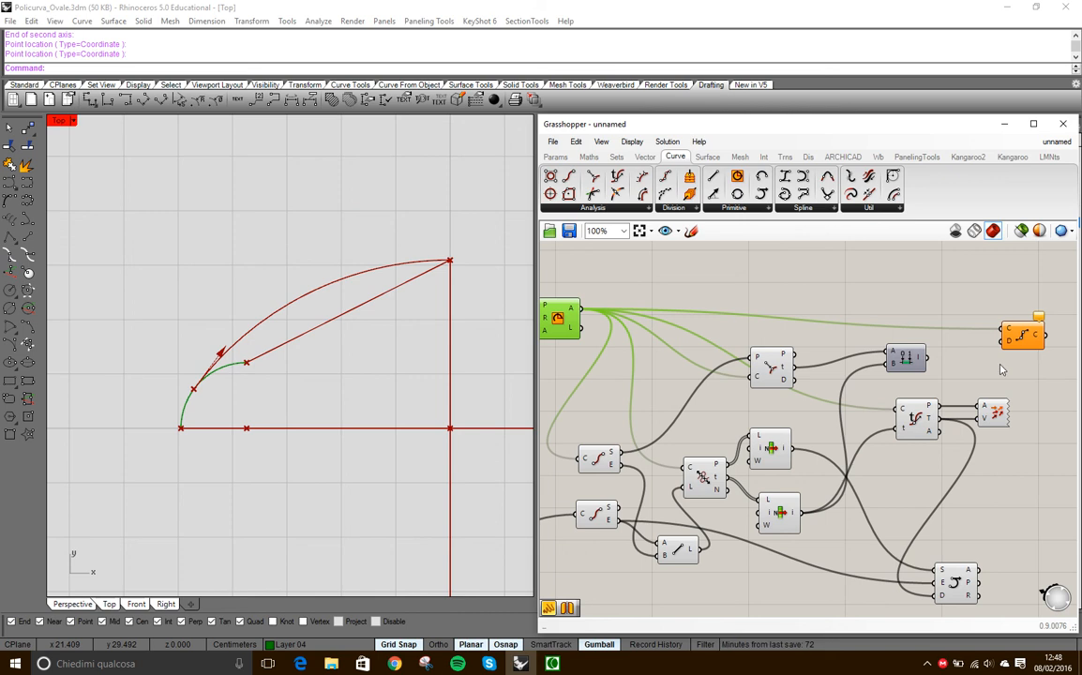
{"action": "left_click_drag", "start_coordinate": [929, 358], "coordinate": [1011, 321]}
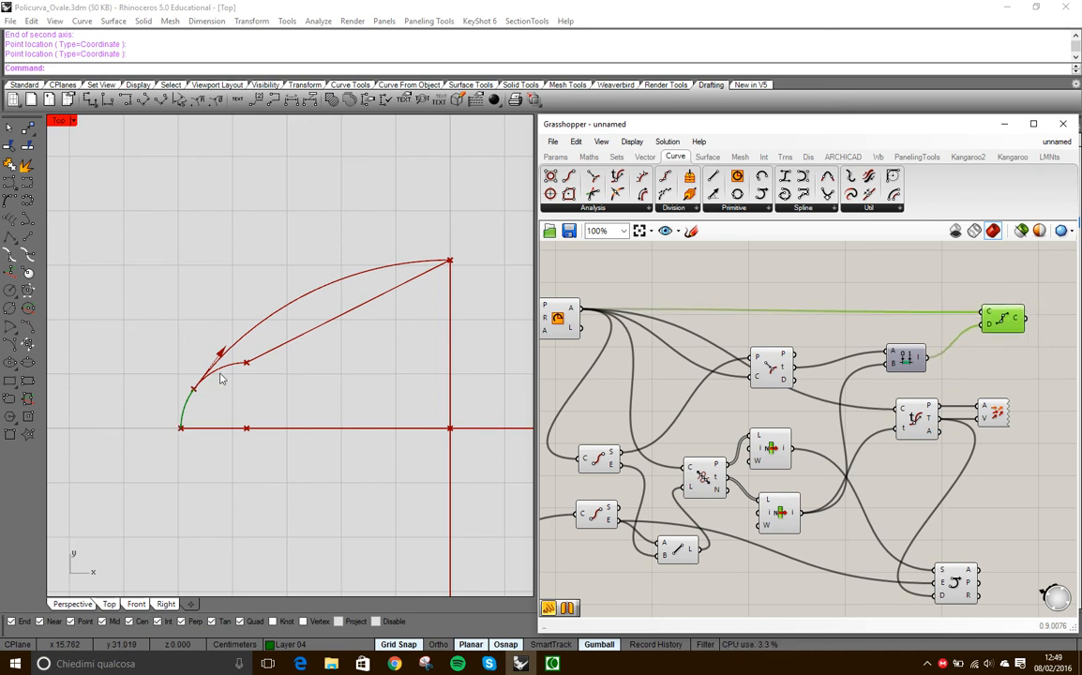
- Turn off the preview of the original small Arc component
{"action": "left_click", "coordinate": [708, 302]}
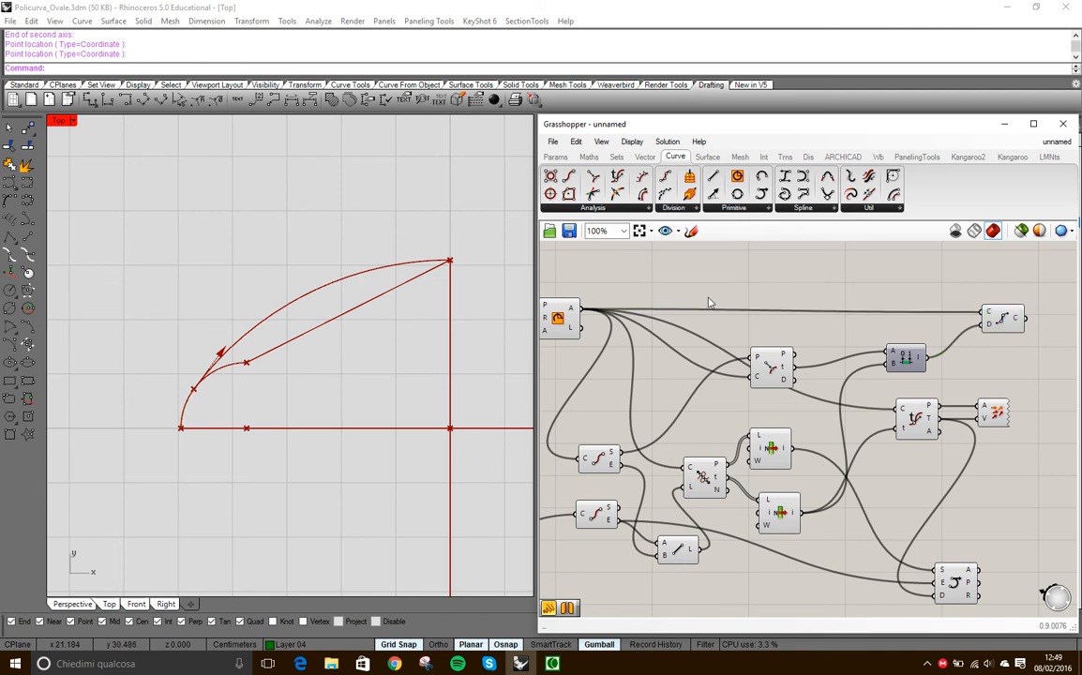
{"action": "left_click", "coordinate": [559, 323]}
{"action": "right_click", "coordinate": [559, 323]}
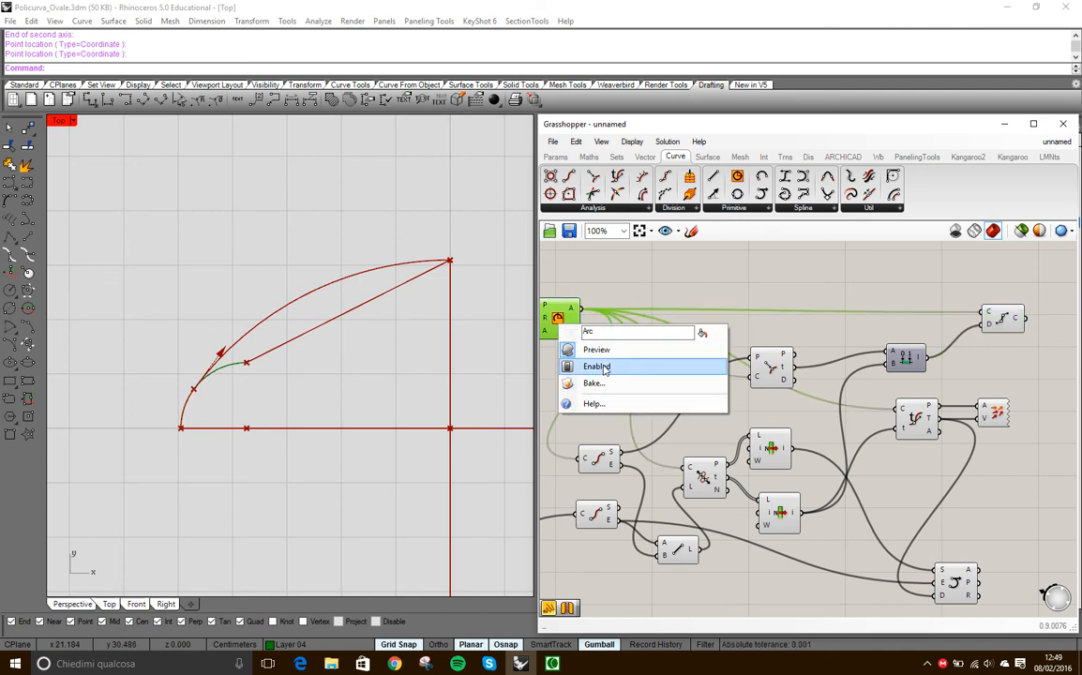
{"action": "left_click", "coordinate": [593, 350]}
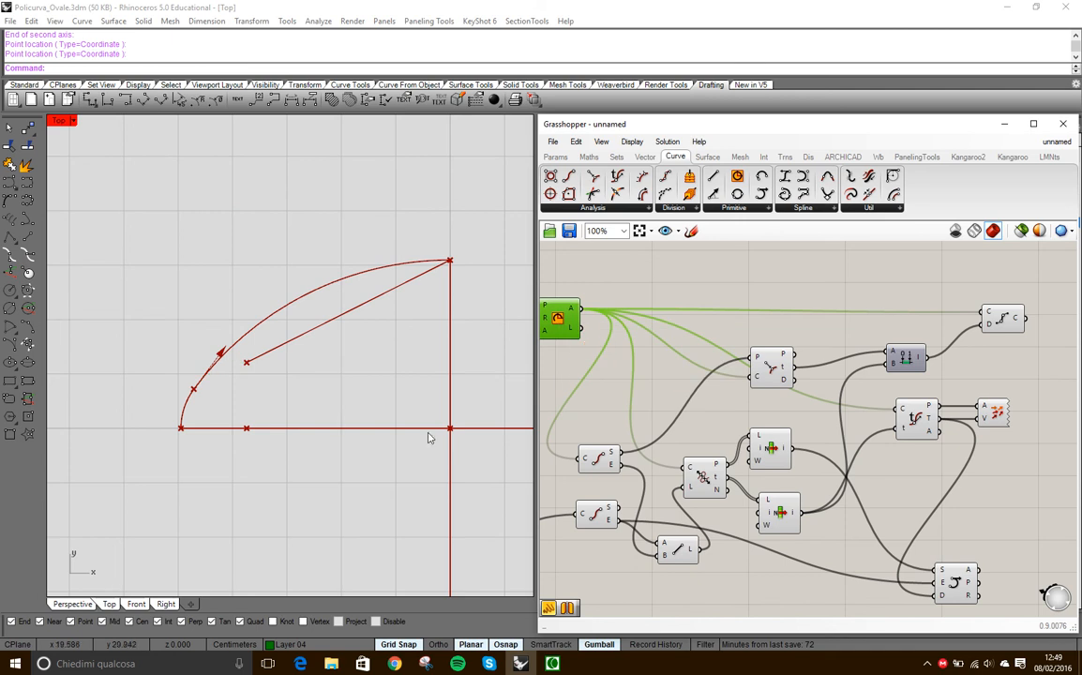
{"action": "right_click_drag", "start_coordinate": [676, 398], "coordinate": [781, 379]}
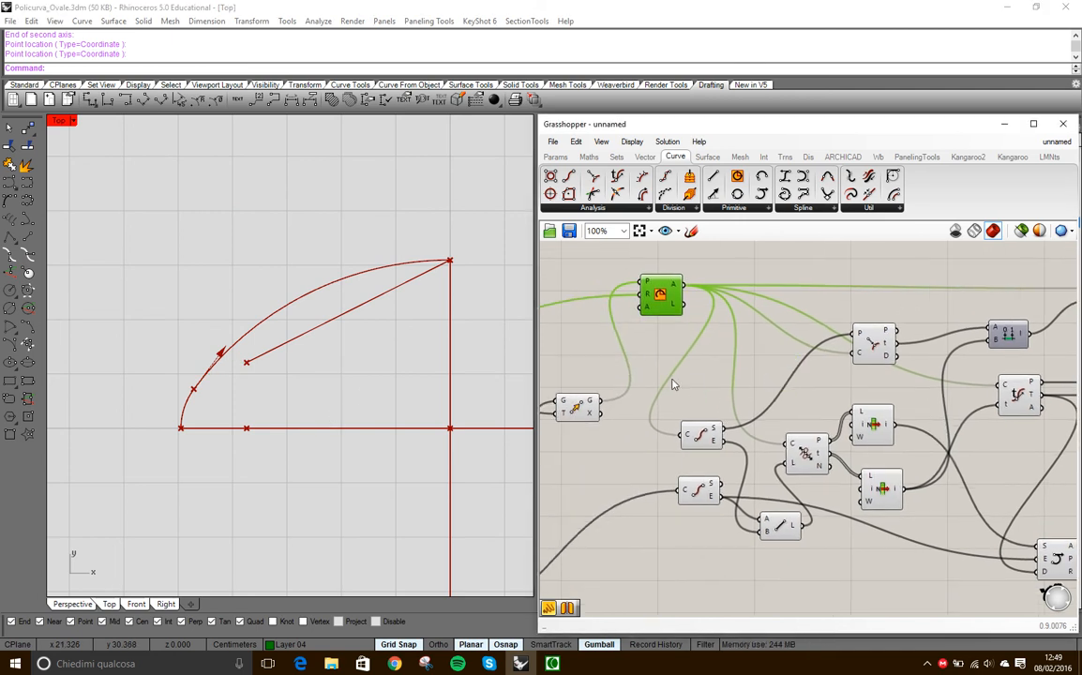
{"action": "scroll", "coordinate": [692, 385], "scroll_direction": "down", "scroll_amount": 4}
{"action": "right_click_drag", "start_coordinate": [691, 382], "coordinate": [753, 360]}
{"action": "left_click", "coordinate": [637, 485]}
{"action": "right_click", "coordinate": [637, 490]}
{"action": "left_click", "coordinate": [658, 442]}
- Turn off the preview of the Line component connecting the two End Points components
{"action": "right_click_drag", "start_coordinate": [785, 480], "coordinate": [734, 500]}
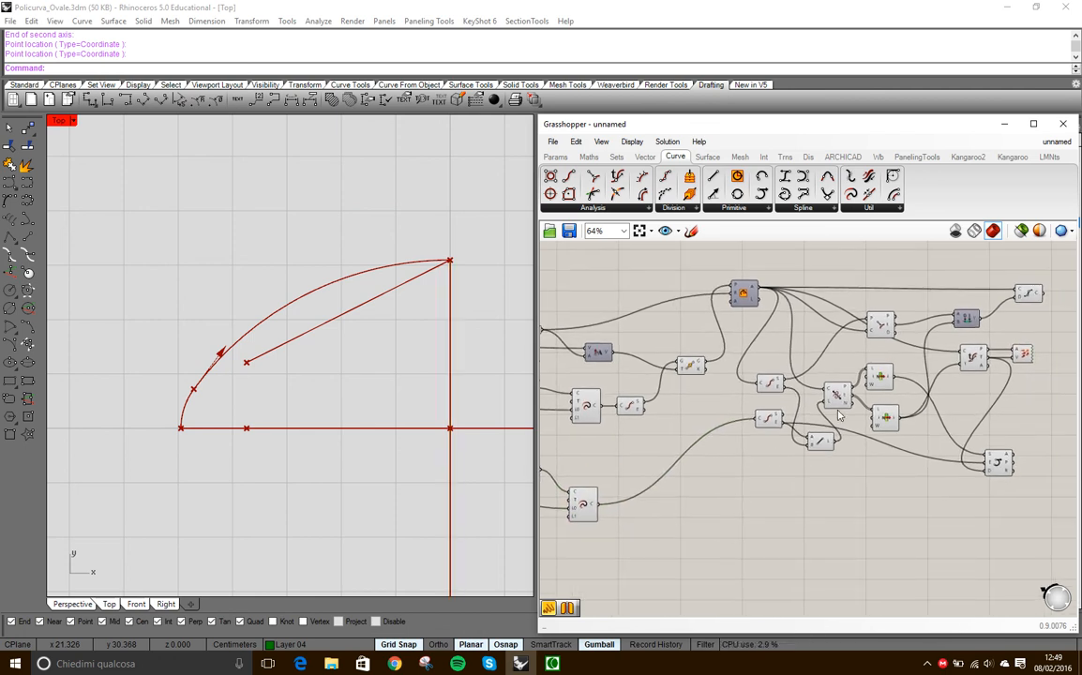
{"action": "left_click", "coordinate": [825, 438]}
{"action": "right_click", "coordinate": [809, 440]}
{"action": "left_click", "coordinate": [844, 462]}
{"action": "right_click_drag", "start_coordinate": [357, 310], "coordinate": [342, 338]}
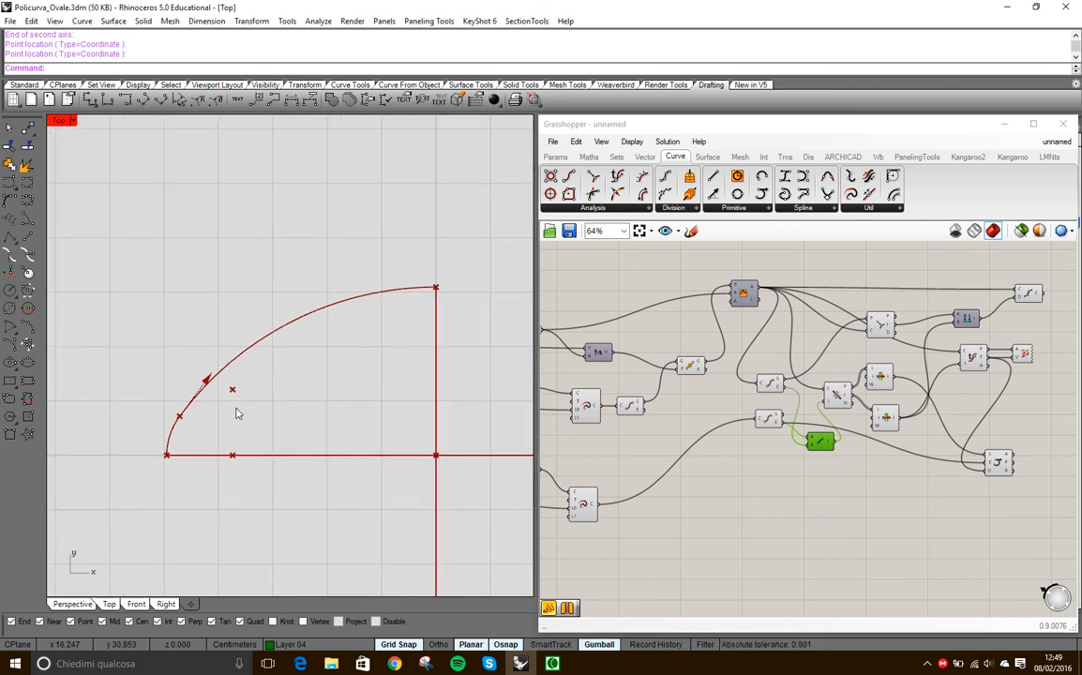
- Turn off the preview of the Vector Display component showing the tangent arrow
{"action": "right_click_drag", "start_coordinate": [873, 332], "coordinate": [712, 397]}
{"action": "scroll", "coordinate": [861, 382], "scroll_direction": "up", "scroll_amount": 3}
{"action": "left_click", "coordinate": [874, 344]}
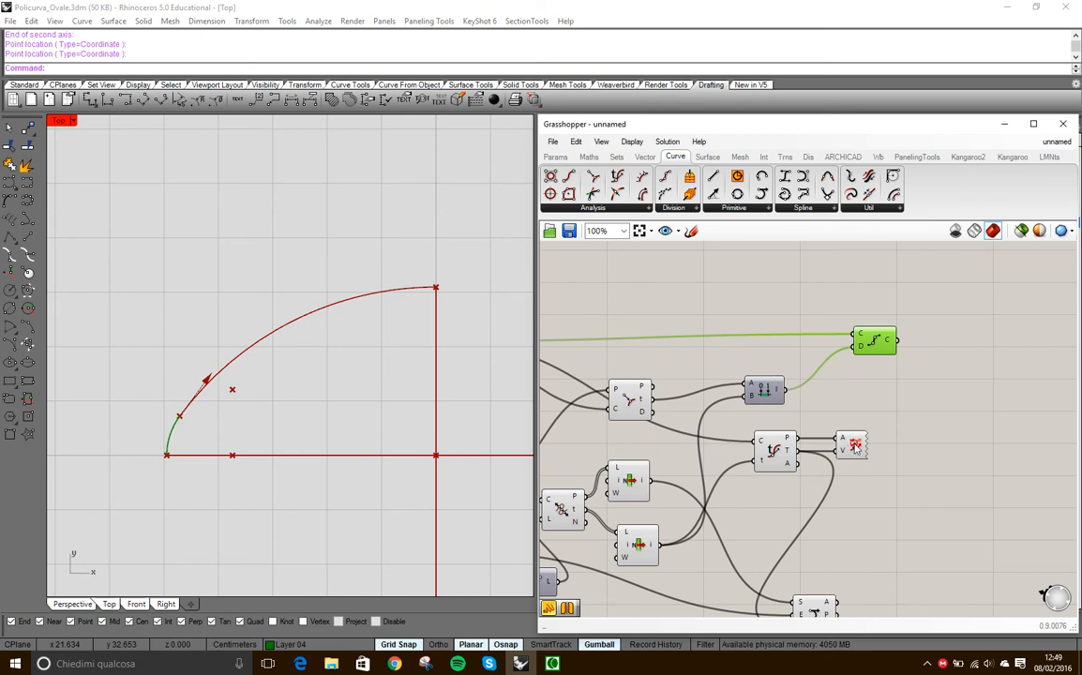
{"action": "left_click", "coordinate": [856, 448]}
{"action": "right_click", "coordinate": [855, 448]}
{"action": "left_click", "coordinate": [907, 476]}
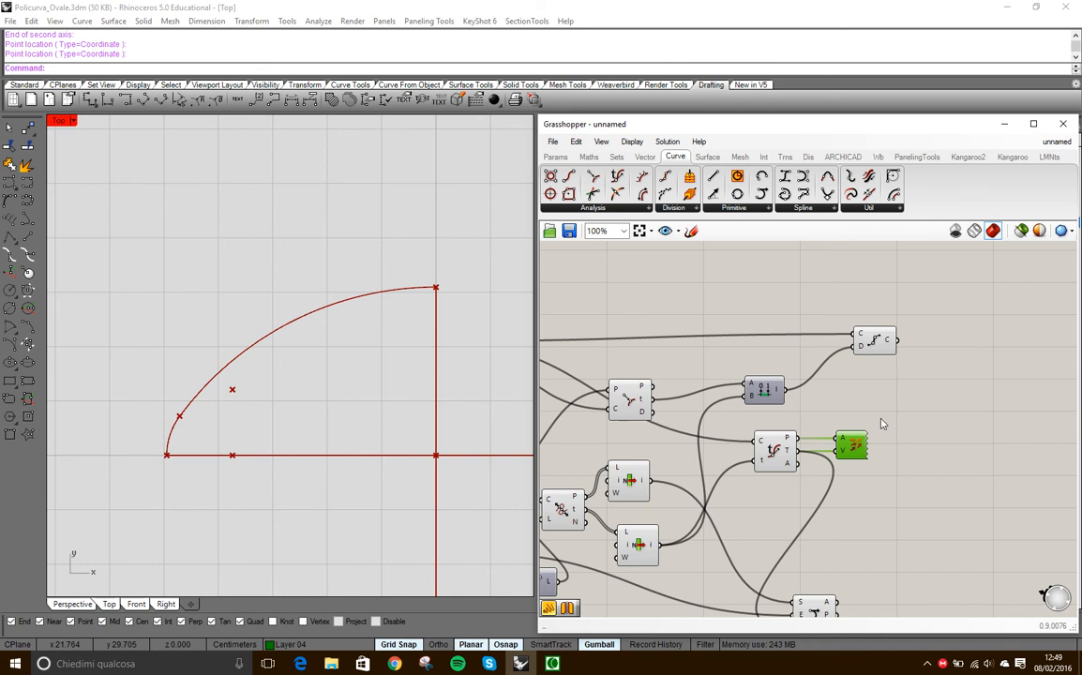
- Shift Arc SED outward and place the Sub Curve component directly above it
{"action": "scroll", "coordinate": [882, 459], "scroll_direction": "down", "scroll_amount": 2}
{"action": "left_click_drag", "start_coordinate": [822, 559], "coordinate": [874, 554]}
{"action": "left_click", "coordinate": [867, 330]}
{"action": "left_click_drag", "start_coordinate": [868, 332], "coordinate": [869, 501]}
{"action": "scroll", "coordinate": [833, 469], "scroll_direction": "up", "scroll_amount": 3}
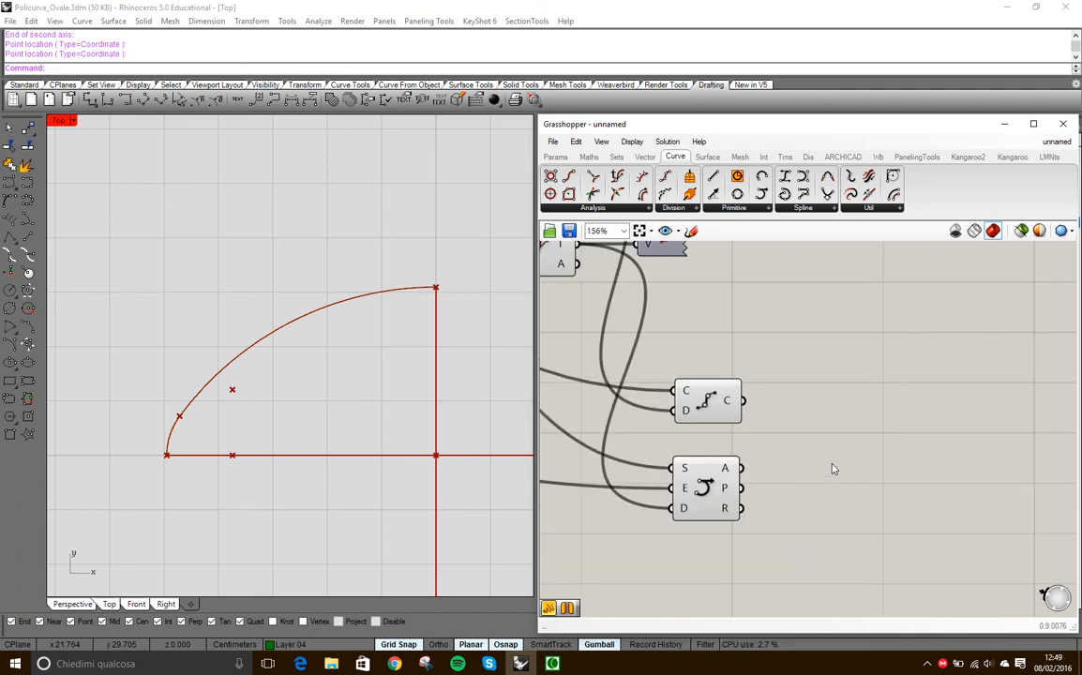
{"action": "double_click", "coordinate": [881, 454]}
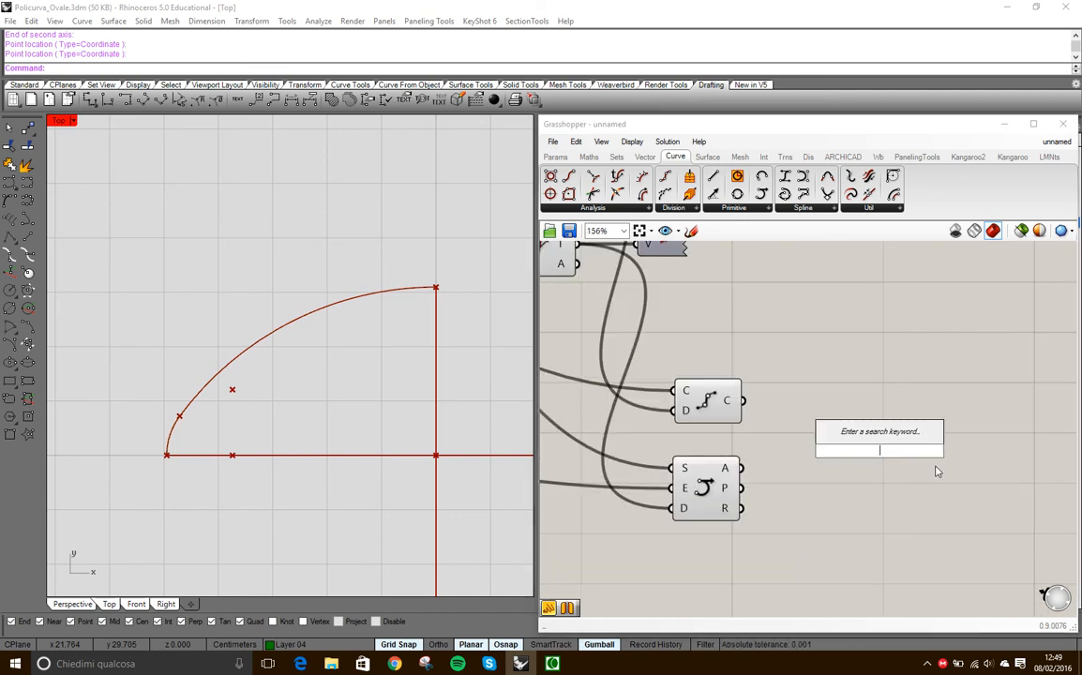
{"action": "type", "text": "jp"}
{"action": "key", "text": "BackSpace"}
{"action": "type", "text": "oin"}
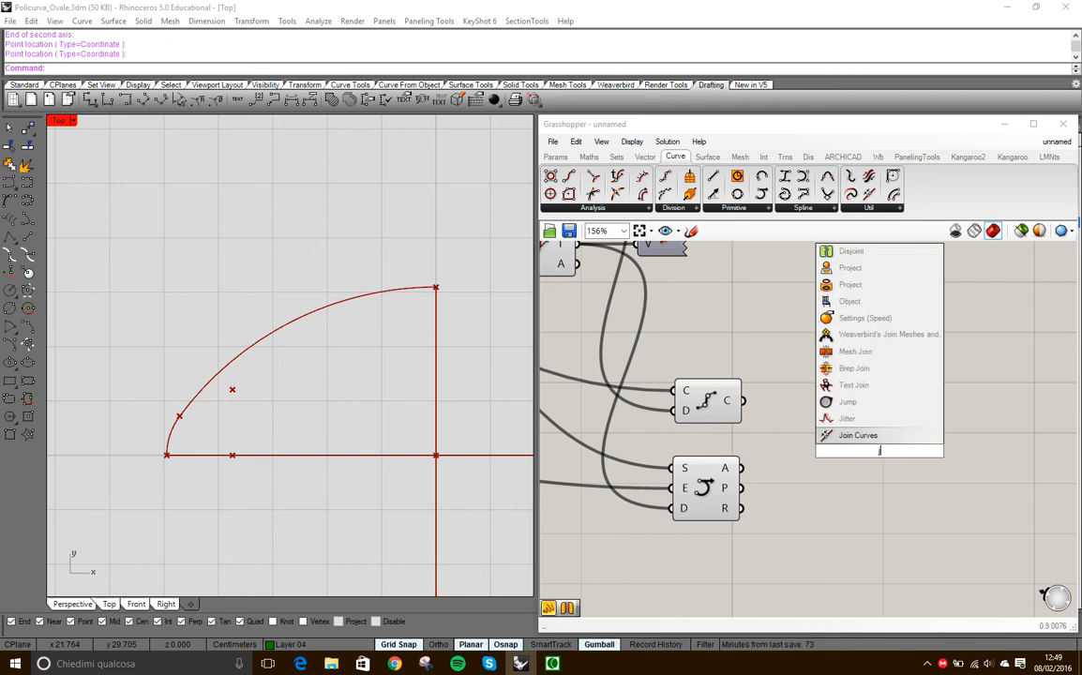
{"action": "key", "text": "Return"}
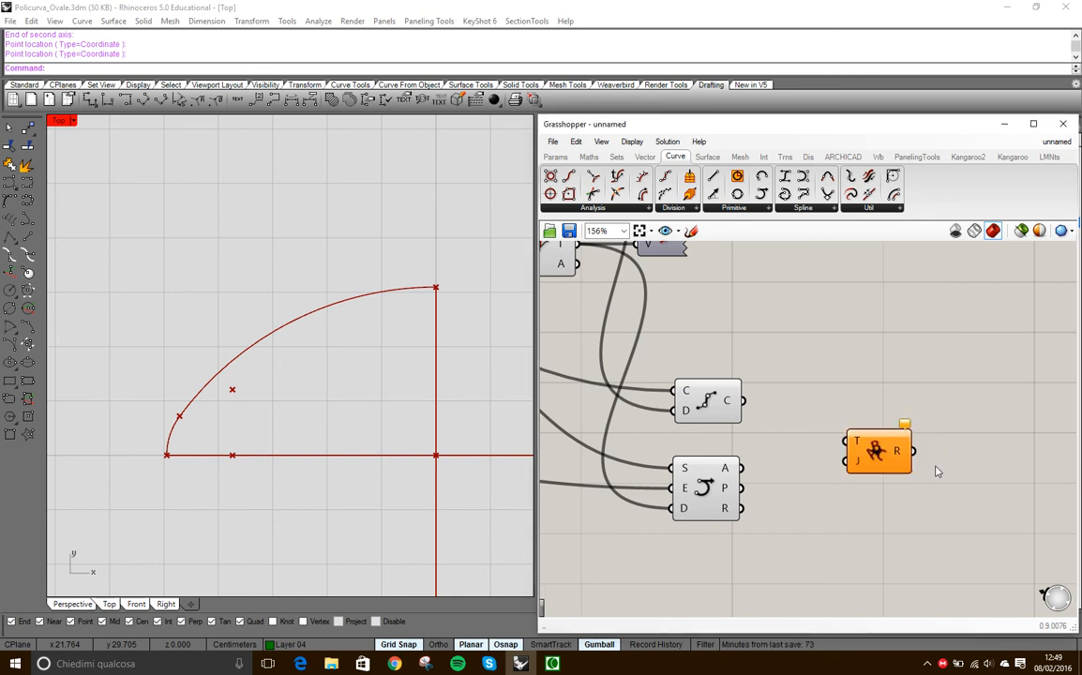
{"action": "left_click", "coordinate": [866, 450]}
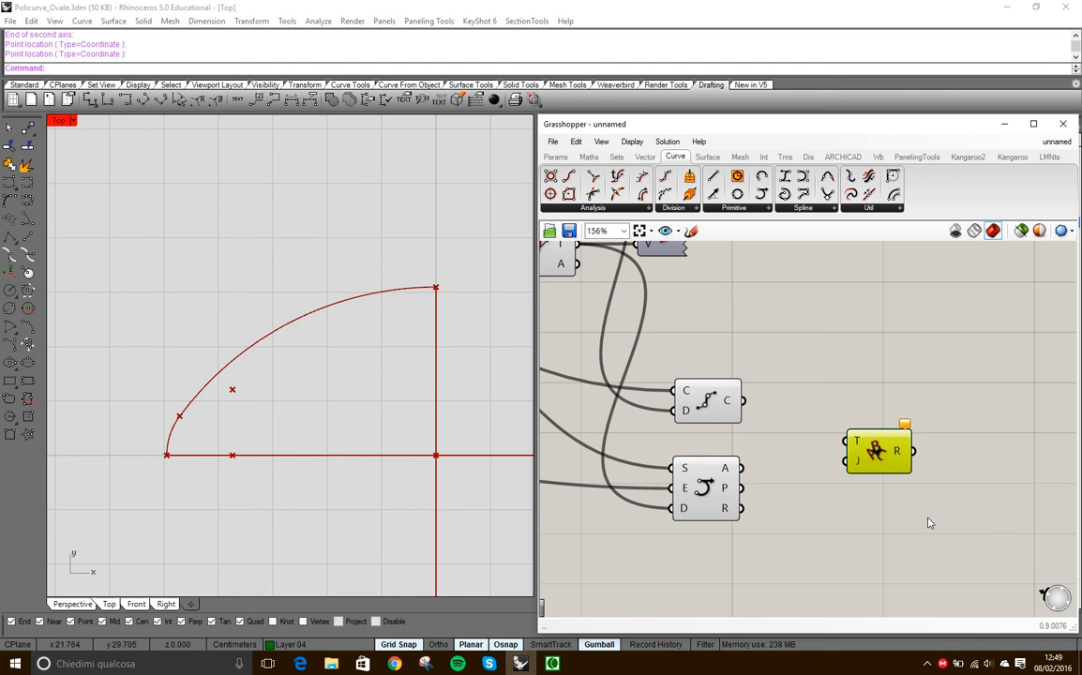
{"action": "key", "text": "Delete"}
- Add a Join Curves component beside the Sub Curve and Arc SED components and flatten its curve input
{"action": "double_click", "coordinate": [884, 446]}
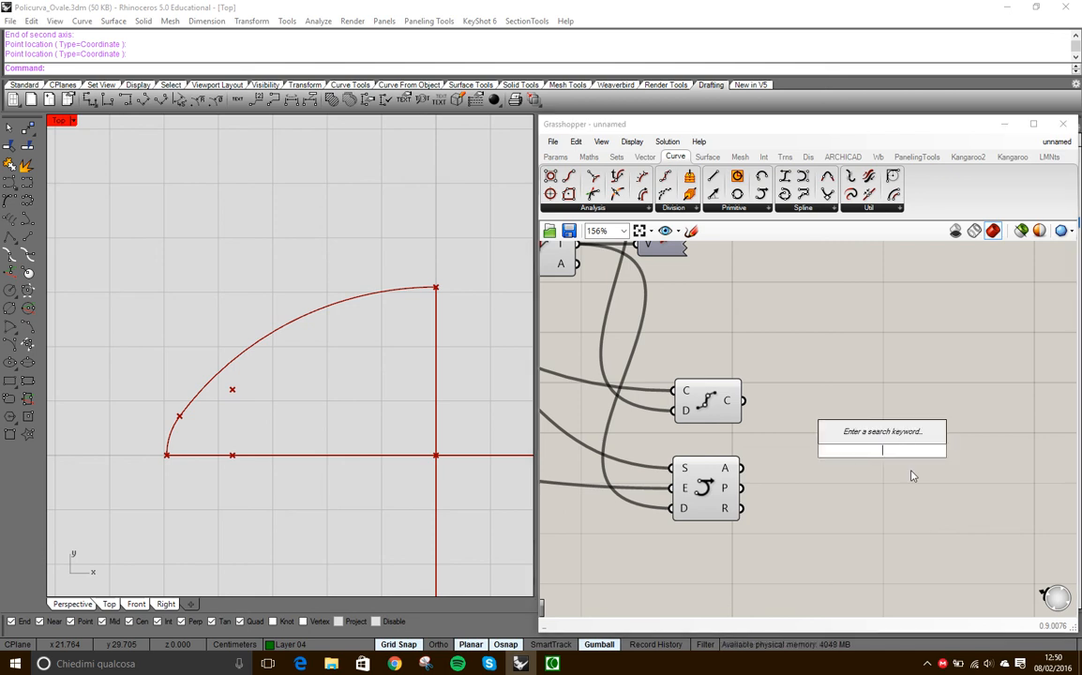
{"action": "type", "text": "join"}
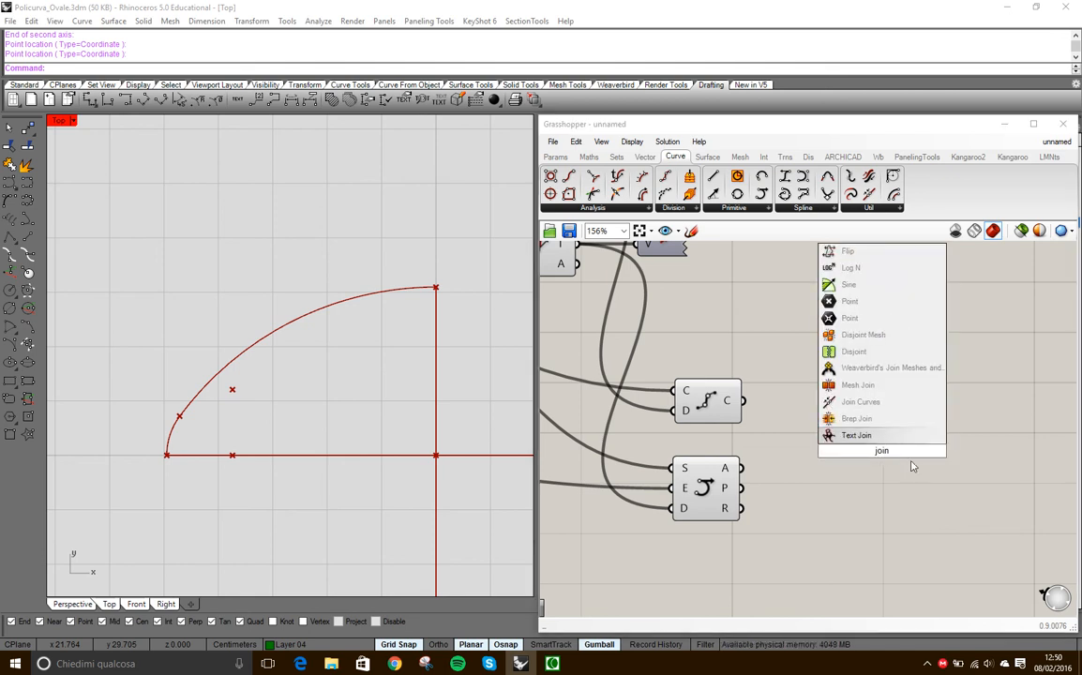
{"action": "left_click", "coordinate": [873, 402]}
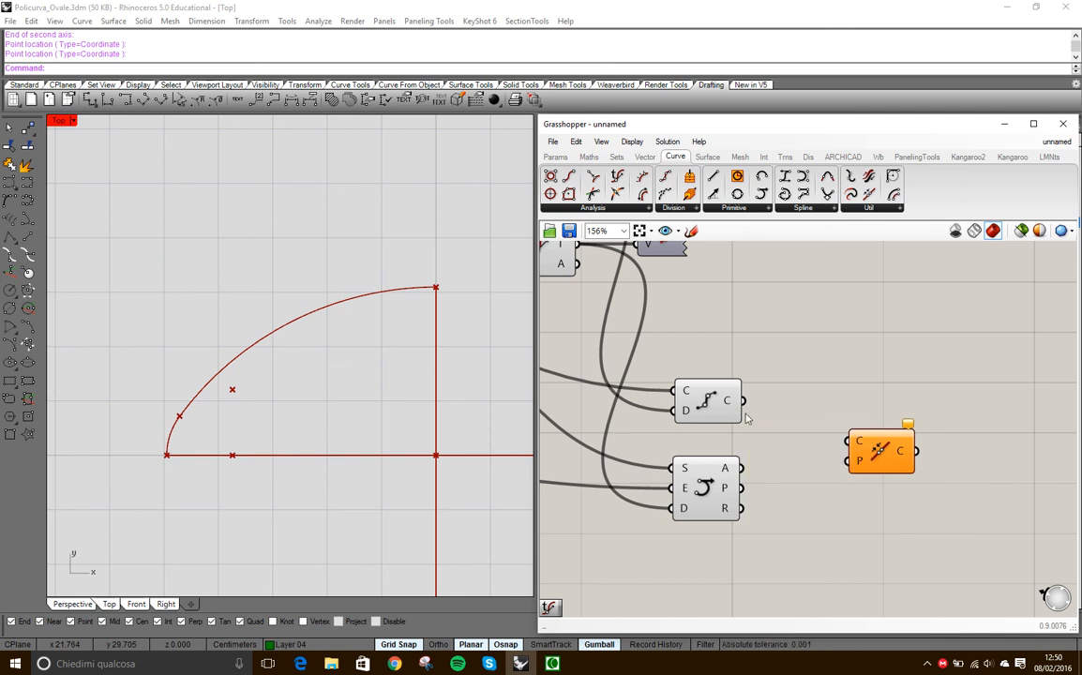
{"action": "right_click", "coordinate": [862, 447]}
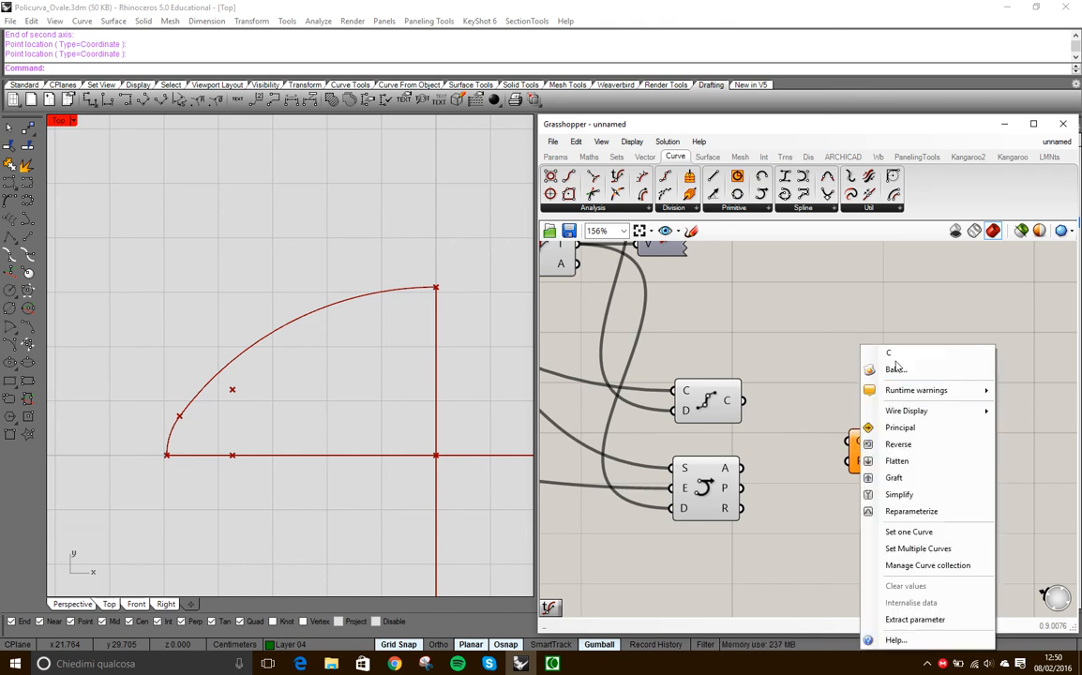
{"action": "left_click", "coordinate": [902, 461]}
- Connect both the Sub Curve output and the Arc SED arc output to the curve input of Join Curves
{"action": "left_click_drag", "start_coordinate": [743, 401], "coordinate": [834, 440]}
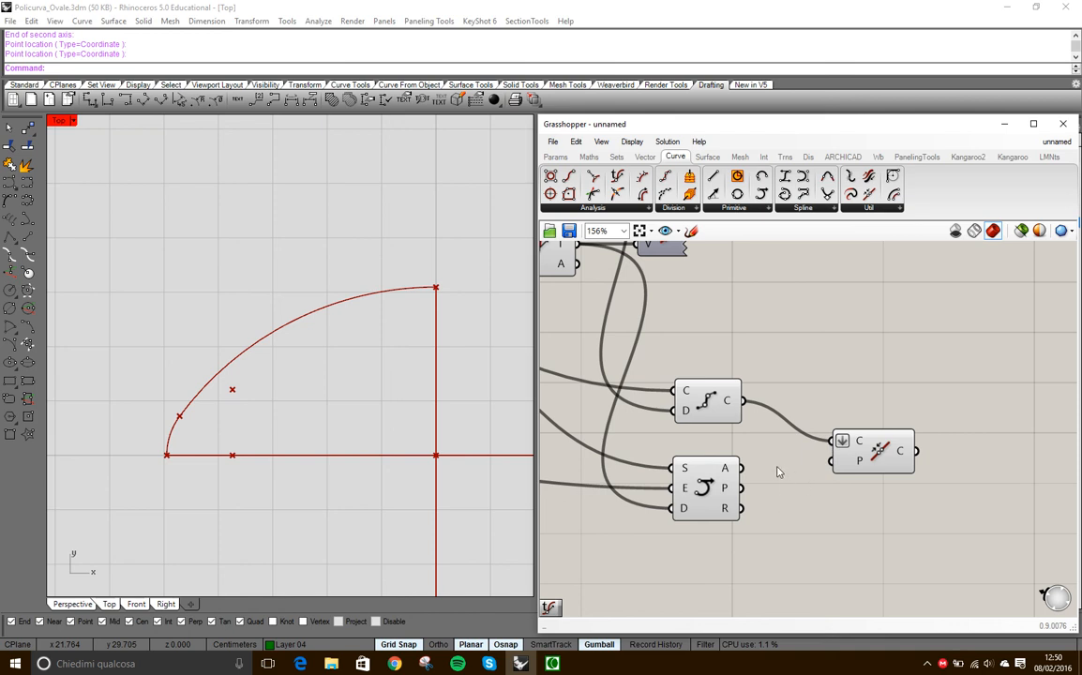
{"action": "left_click_drag", "start_coordinate": [746, 470], "coordinate": [835, 460]}
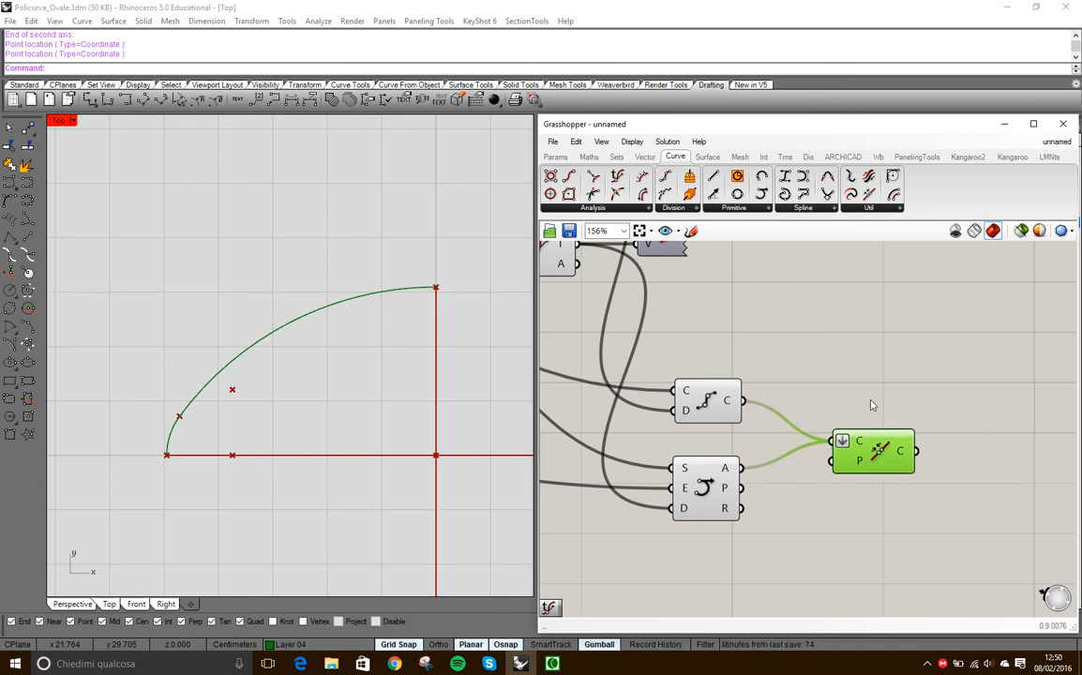
{"action": "left_click", "coordinate": [788, 410]}
- Turn off the preview of the Sub Curve and Arc SED components, leaving Join Curves selected
{"action": "left_click_drag", "start_coordinate": [642, 343], "coordinate": [781, 574]}
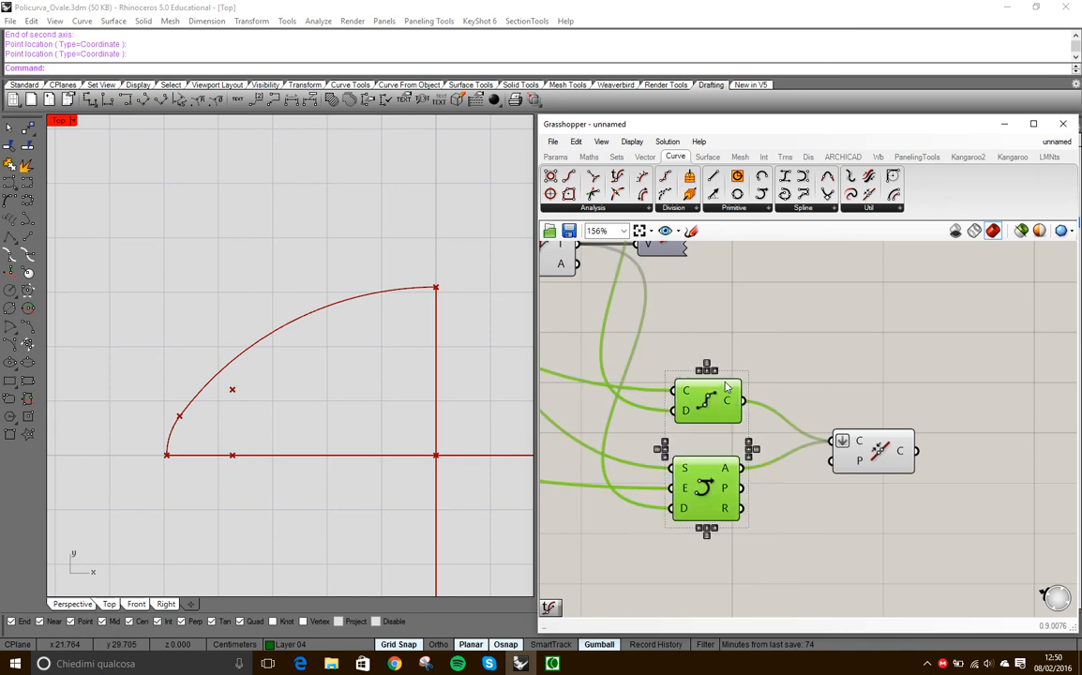
{"action": "right_click", "coordinate": [714, 384]}
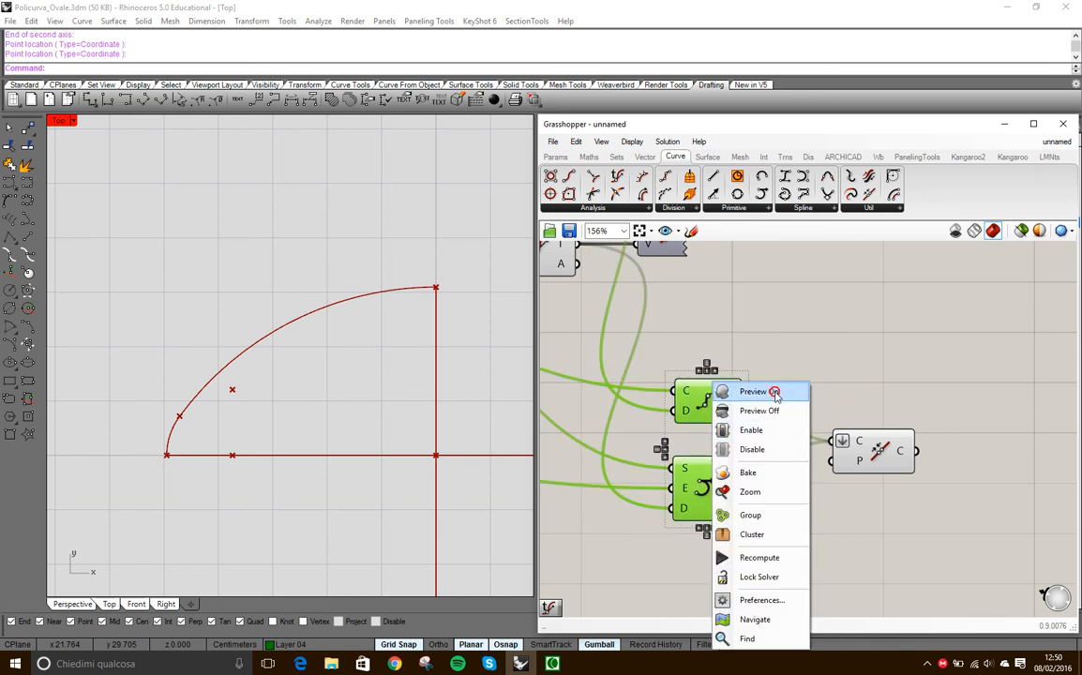
{"action": "left_click", "coordinate": [775, 392]}
{"action": "left_click", "coordinate": [817, 332]}
{"action": "left_click_drag", "start_coordinate": [667, 333], "coordinate": [778, 569]}
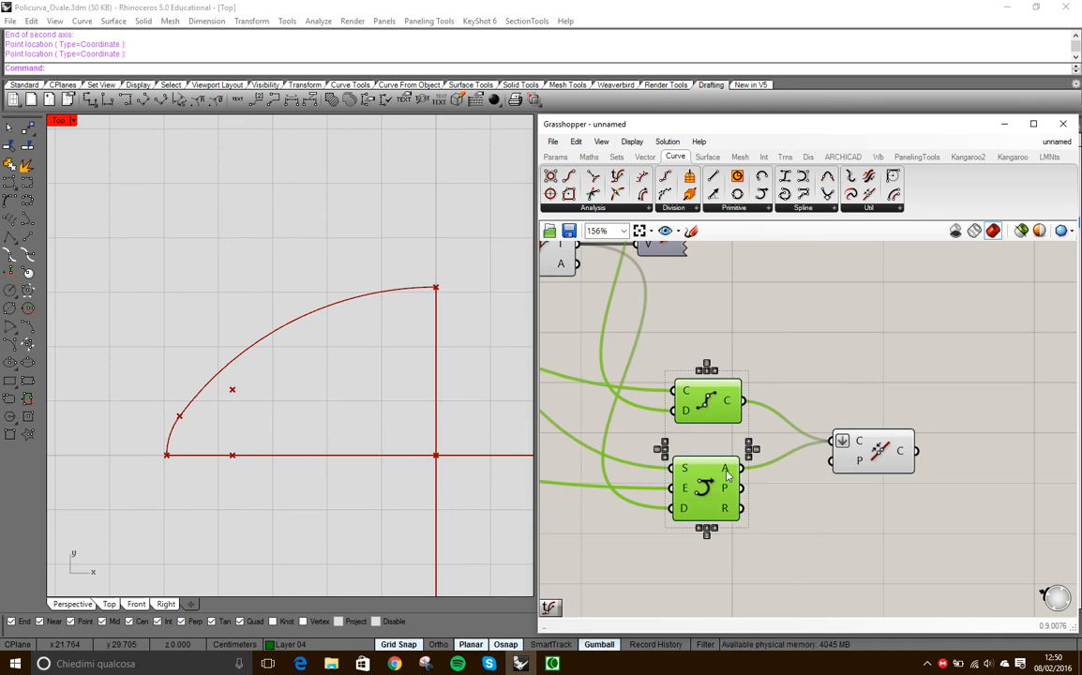
{"action": "right_click", "coordinate": [708, 380]}
{"action": "left_click", "coordinate": [757, 413]}
{"action": "left_click", "coordinate": [845, 349]}
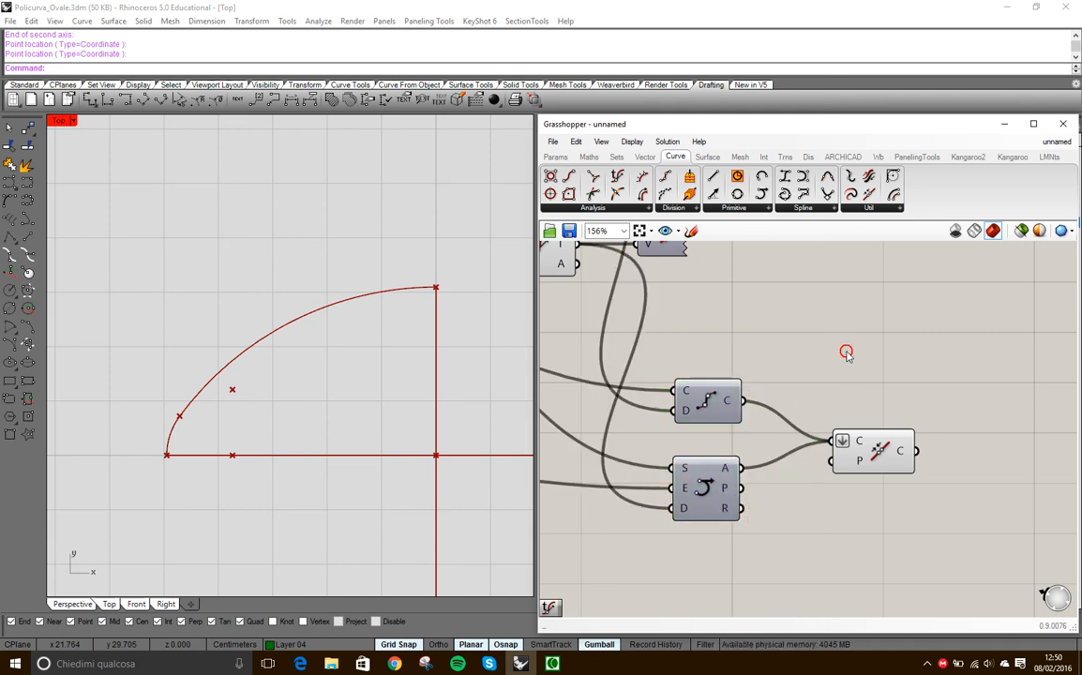
{"action": "left_click", "coordinate": [889, 467]}
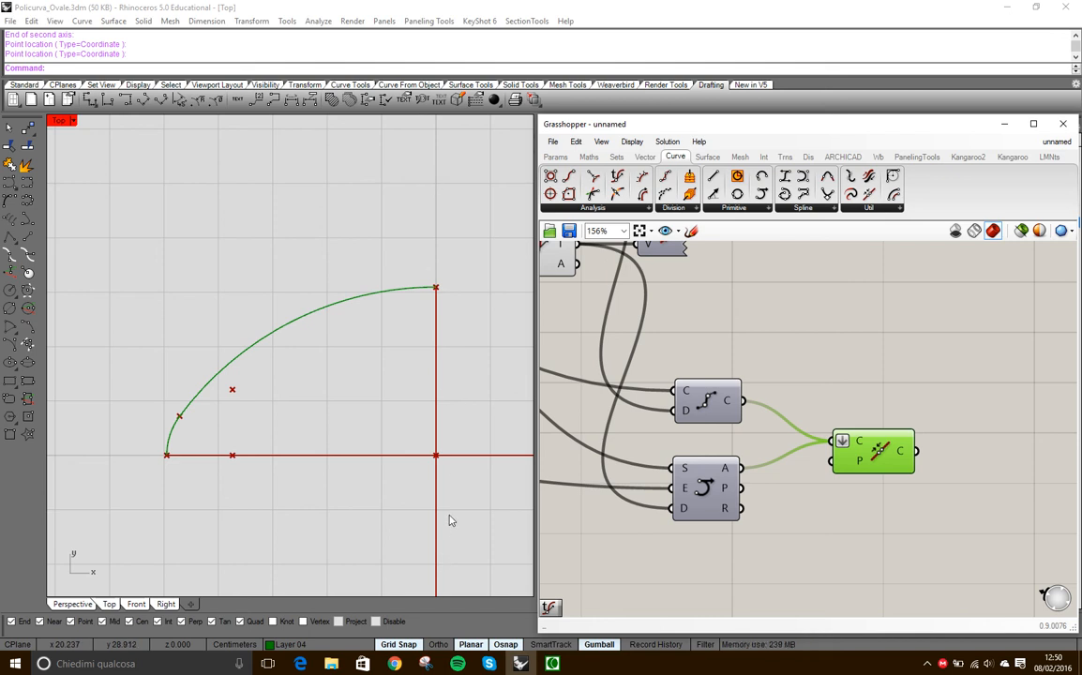
- Add a YZ Plane component and connect the oval's centre point to its origin input
{"action": "double_click", "coordinate": [903, 347]}
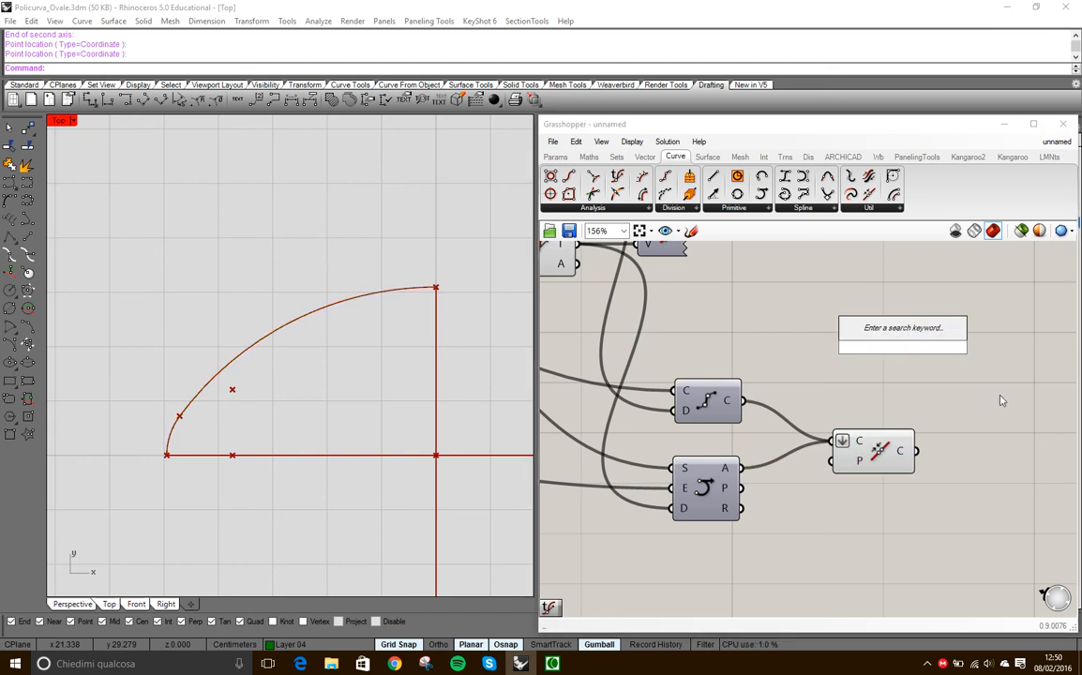
{"action": "type", "text": "yz"}
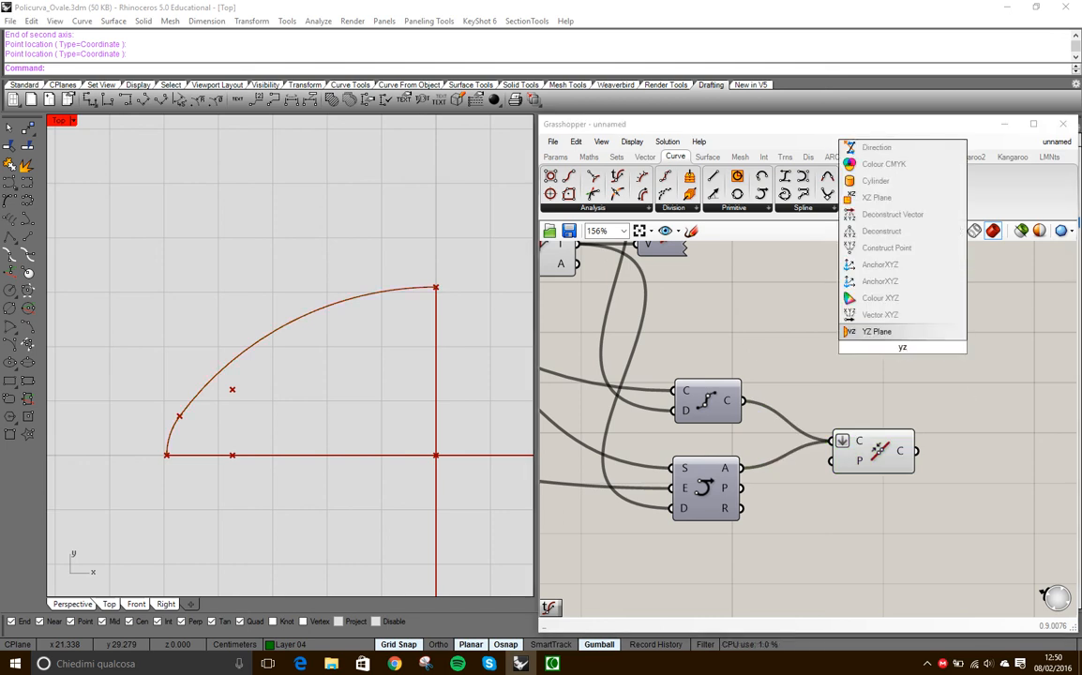
{"action": "key", "text": "Return"}
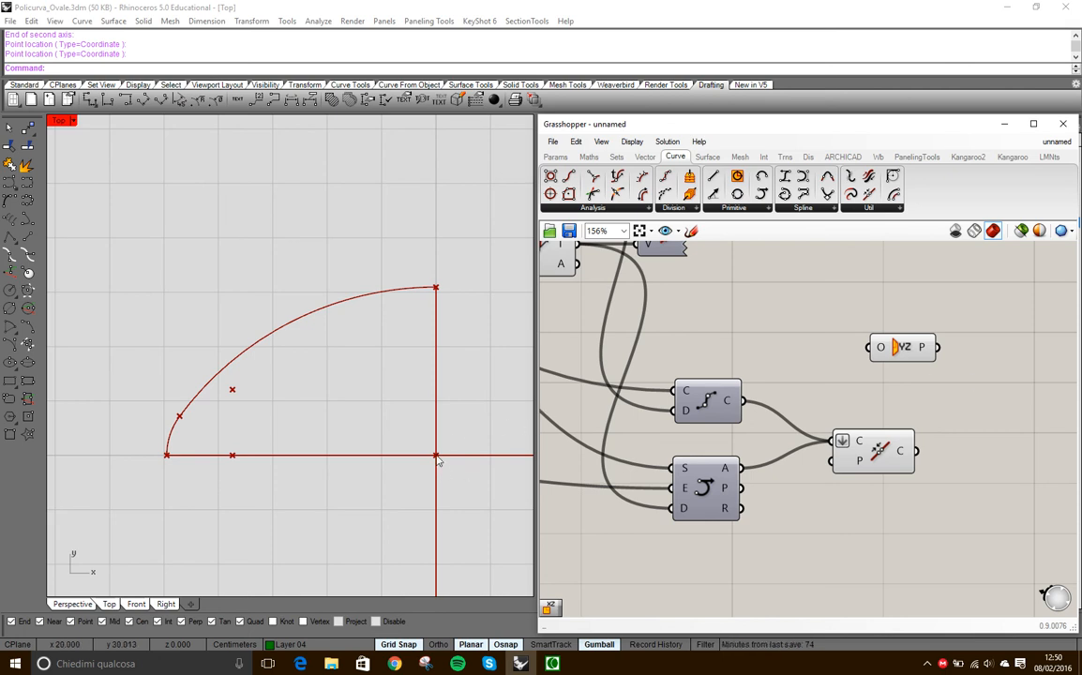
{"action": "left_click", "coordinate": [797, 335]}
{"action": "scroll", "coordinate": [814, 341], "scroll_direction": "down", "scroll_amount": 5}
{"action": "right_click_drag", "start_coordinate": [808, 343], "coordinate": [913, 344]}
{"action": "scroll", "coordinate": [911, 343], "scroll_direction": "down", "scroll_amount": 2}
{"action": "right_click_drag", "start_coordinate": [725, 335], "coordinate": [796, 339]}
{"action": "scroll", "coordinate": [796, 339], "scroll_direction": "up", "scroll_amount": 5}
{"action": "left_click_drag", "start_coordinate": [628, 353], "coordinate": [669, 398]}
{"action": "scroll", "coordinate": [598, 441], "scroll_direction": "down", "scroll_amount": 6}
{"action": "scroll", "coordinate": [966, 430], "scroll_direction": "up", "scroll_amount": 9}
{"action": "left_click", "coordinate": [753, 446]}
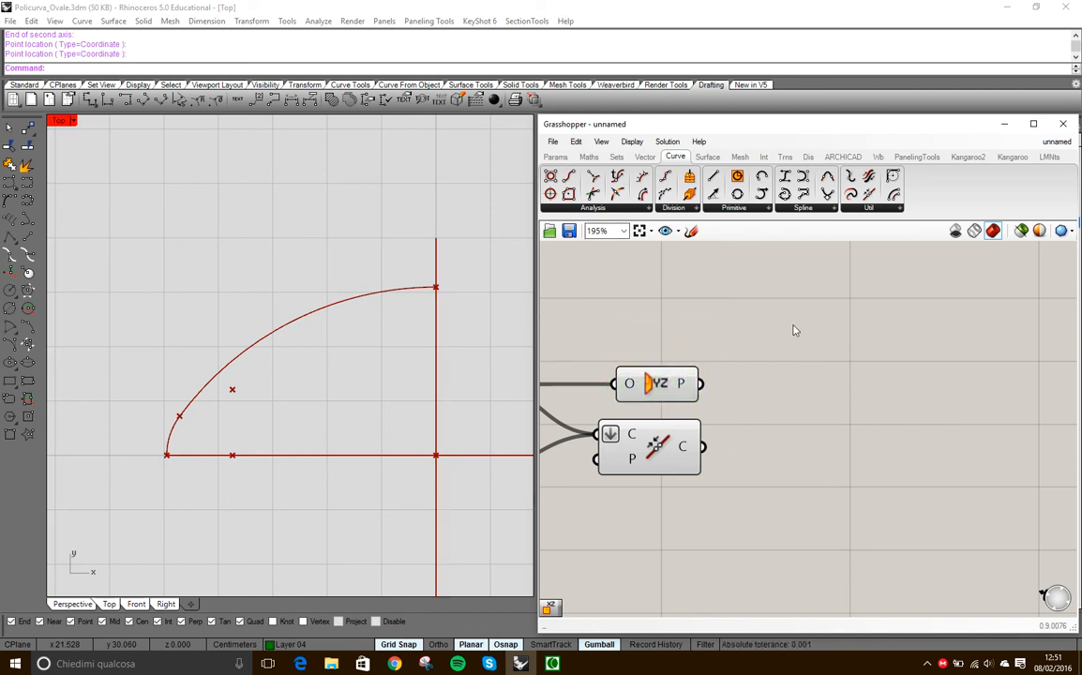
- Add the geometry Mirror component and place it beyond the output of Join Curves
{"action": "double_click", "coordinate": [814, 357]}
{"action": "type", "text": "mirro"}
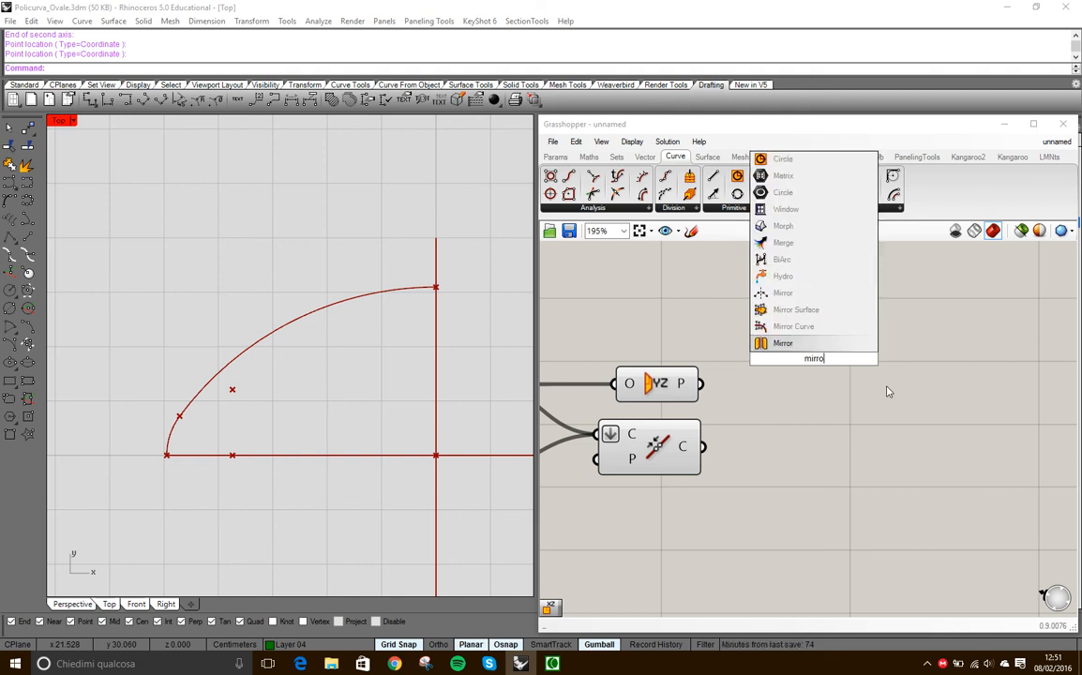
{"action": "left_click", "coordinate": [806, 343]}
{"action": "left_click_drag", "start_coordinate": [810, 357], "coordinate": [880, 446]}
{"action": "left_click", "coordinate": [793, 500]}
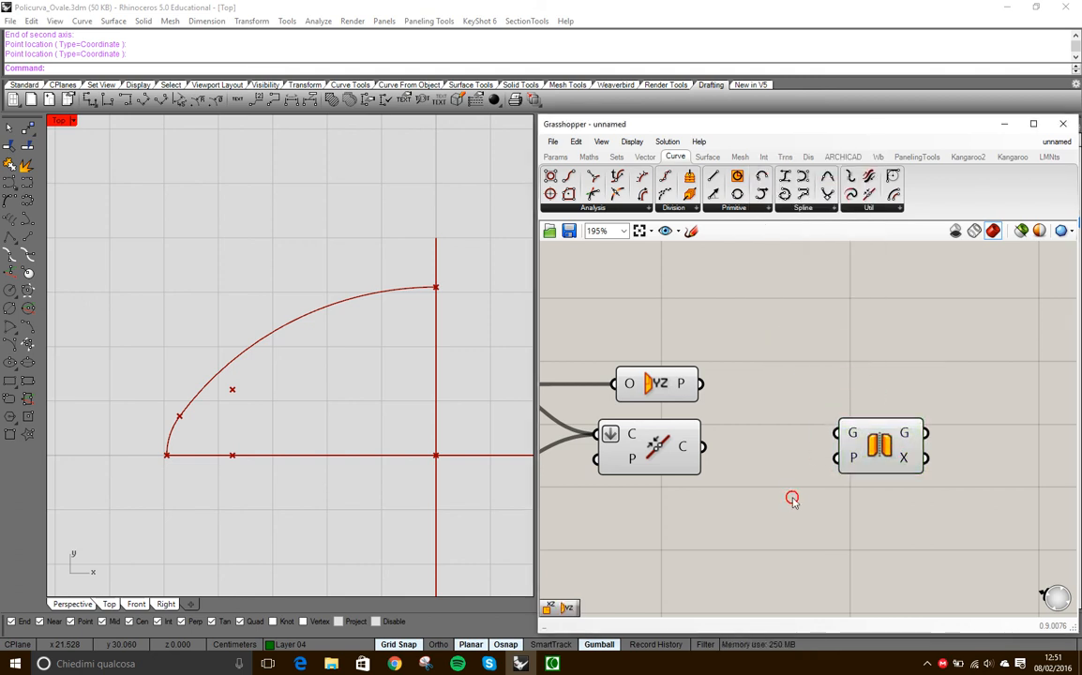
- Mirror the joined quarter curve about the YZ plane by wiring Join Curves and YZ Plane into Mirror
{"action": "left_click_drag", "start_coordinate": [704, 448], "coordinate": [835, 433]}
{"action": "left_click_drag", "start_coordinate": [669, 384], "coordinate": [836, 458]}
{"action": "right_click_drag", "start_coordinate": [259, 328], "coordinate": [221, 331]}
{"action": "scroll", "coordinate": [189, 321], "scroll_direction": "down", "scroll_amount": 6}
{"action": "right_click_drag", "start_coordinate": [351, 391], "coordinate": [368, 344]}
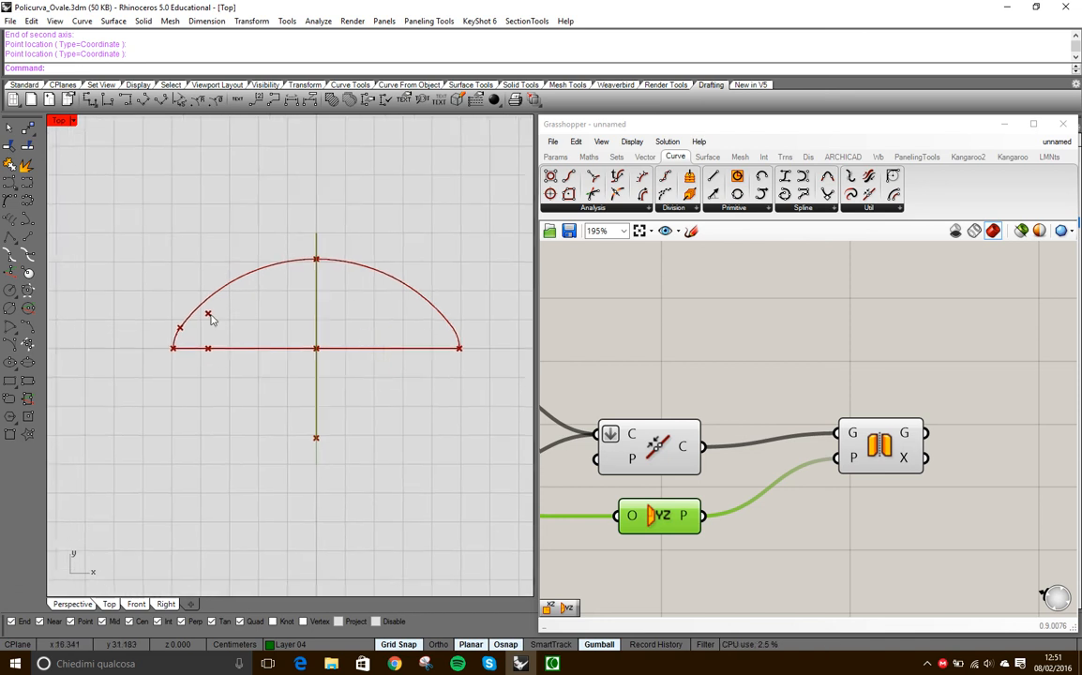
- Shift the Mirror component slightly lower and move Join Curves up and closer to it
{"action": "left_click_drag", "start_coordinate": [877, 441], "coordinate": [860, 494]}
{"action": "left_click_drag", "start_coordinate": [640, 448], "coordinate": [714, 406]}
{"action": "left_click", "coordinate": [983, 452]}
{"action": "right_click_drag", "start_coordinate": [959, 465], "coordinate": [827, 462]}
- Duplicate Join Curves beyond Mirror and feed it both the original quarter curve and its mirrored copy
{"action": "left_click", "coordinate": [592, 393]}
{"action": "key", "text": "ctrl+v"}
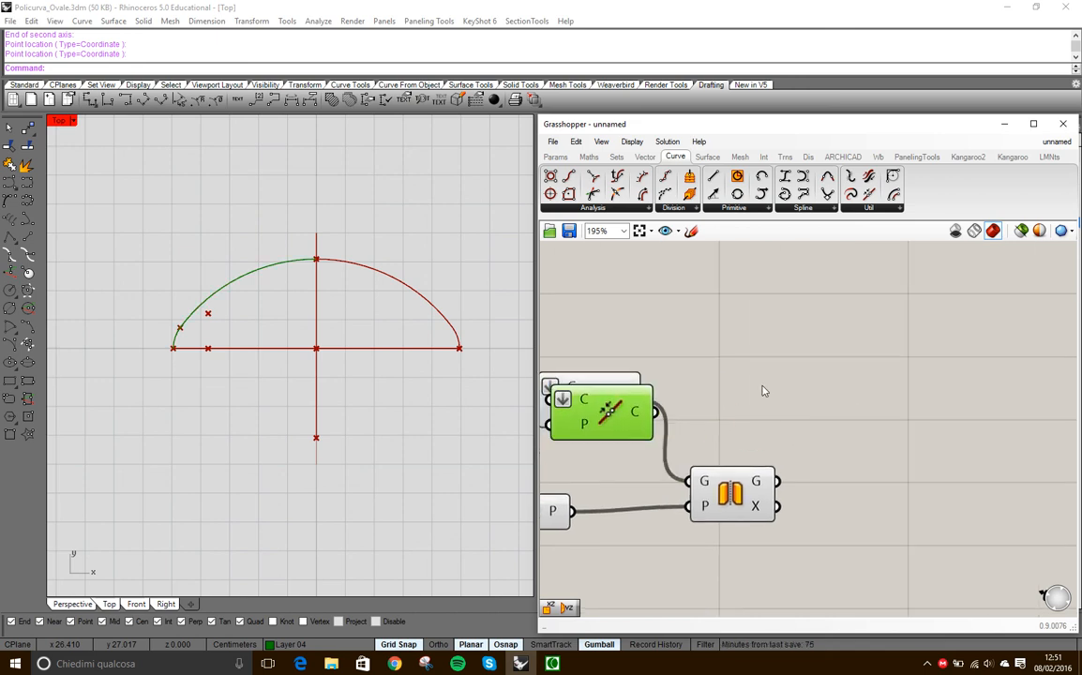
{"action": "left_click_drag", "start_coordinate": [619, 425], "coordinate": [971, 469]}
{"action": "left_click_drag", "start_coordinate": [643, 400], "coordinate": [898, 448]}
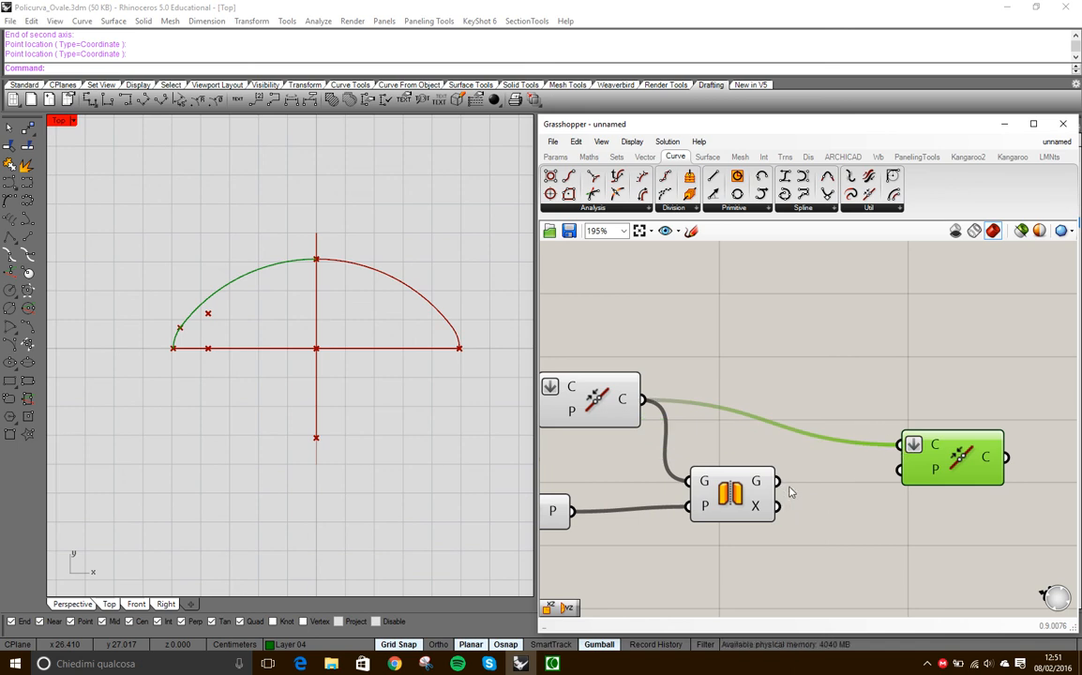
{"action": "left_click_drag", "start_coordinate": [777, 483], "coordinate": [903, 445], "text": "shift"}
{"action": "right_click_drag", "start_coordinate": [875, 541], "coordinate": [783, 483]}
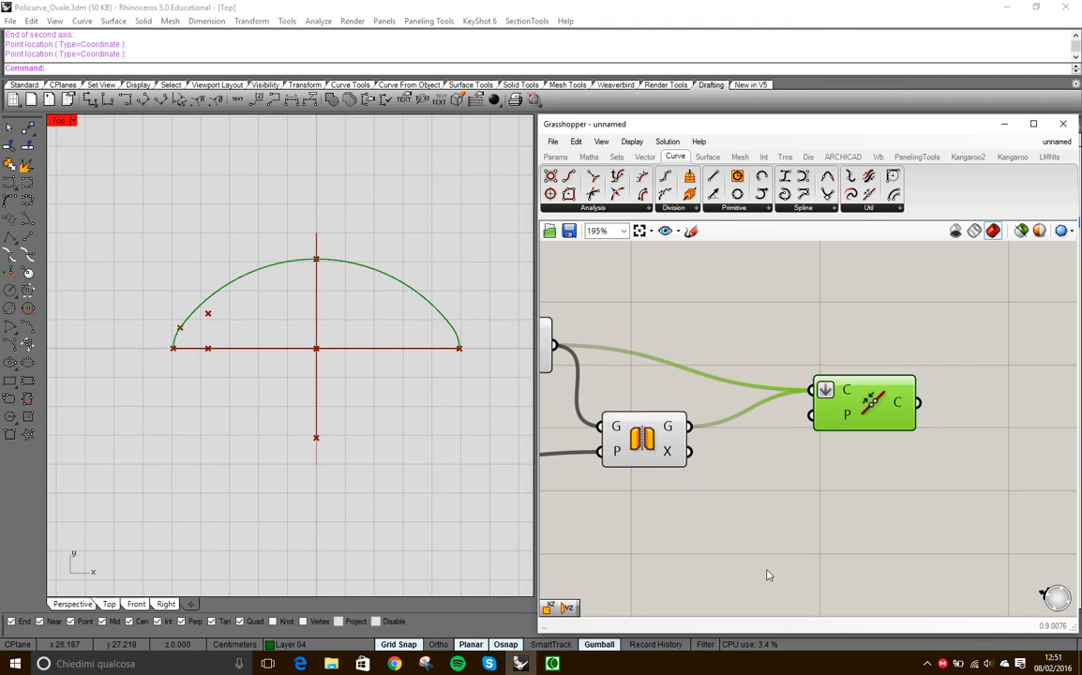
{"action": "right_click_drag", "start_coordinate": [855, 567], "coordinate": [912, 555]}
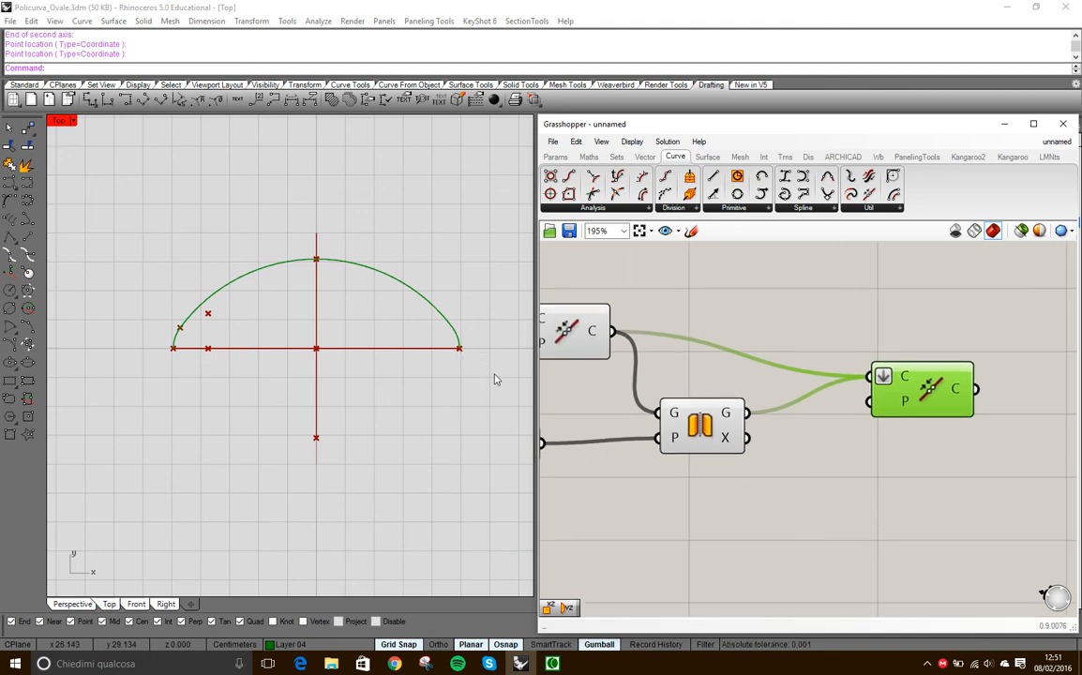
- Add an XZ Plane component and place it below the second Join Curves component
{"action": "double_click", "coordinate": [775, 503]}
{"action": "type", "text": "x"}
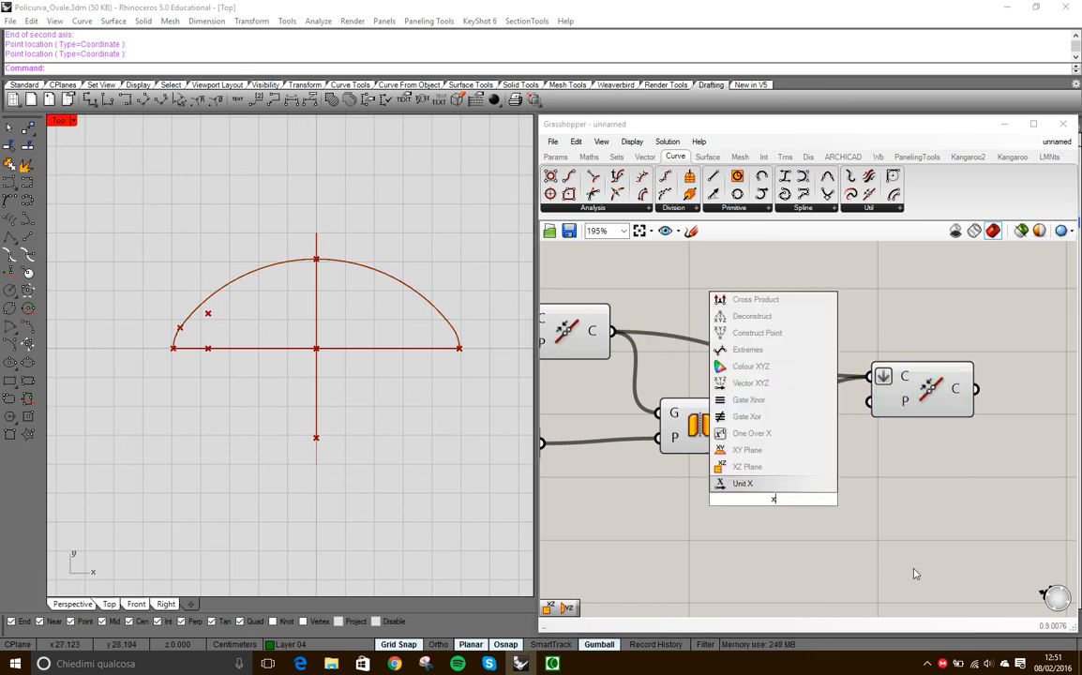
{"action": "type", "text": "z"}
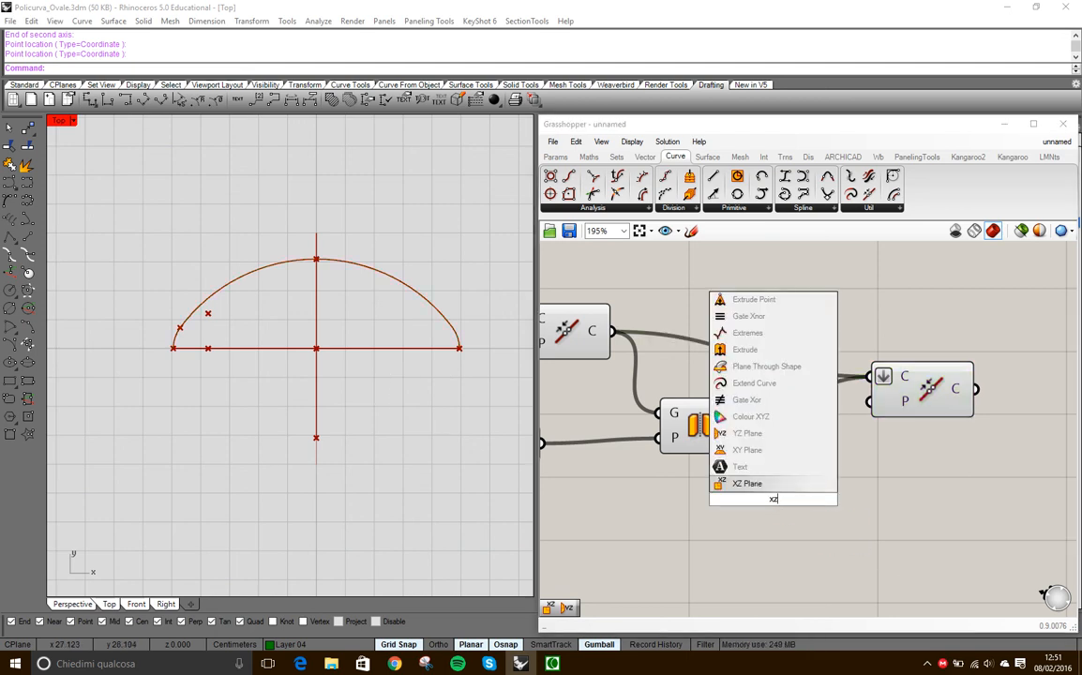
{"action": "key", "text": "Return"}
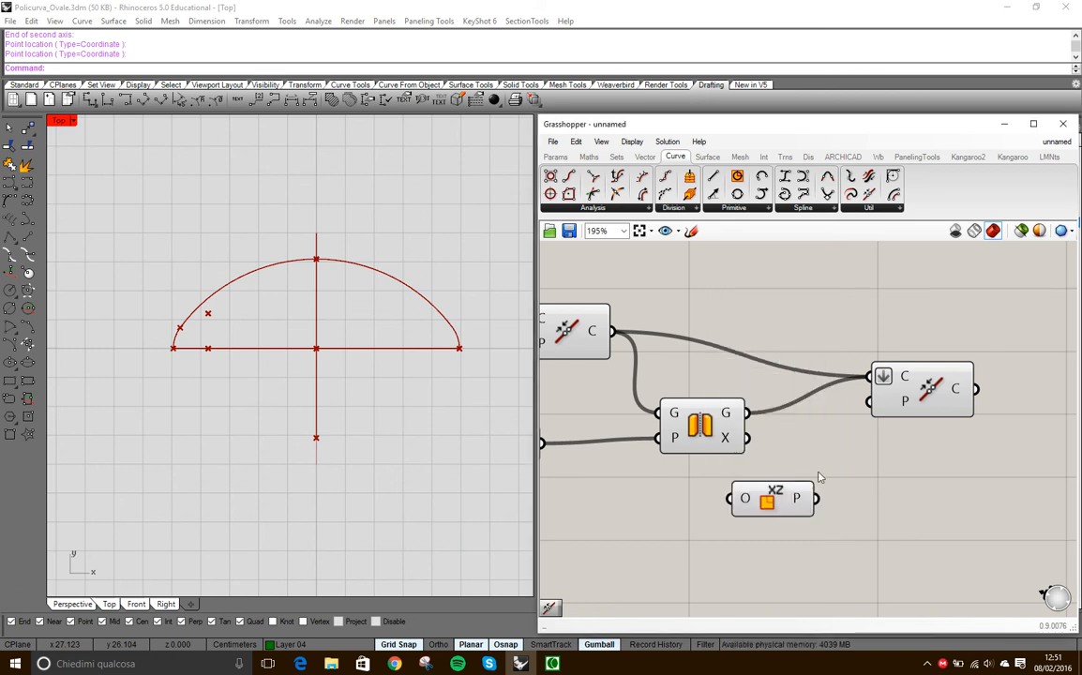
{"action": "left_click", "coordinate": [753, 506]}
{"action": "scroll", "coordinate": [741, 507], "scroll_direction": "down", "scroll_amount": 3}
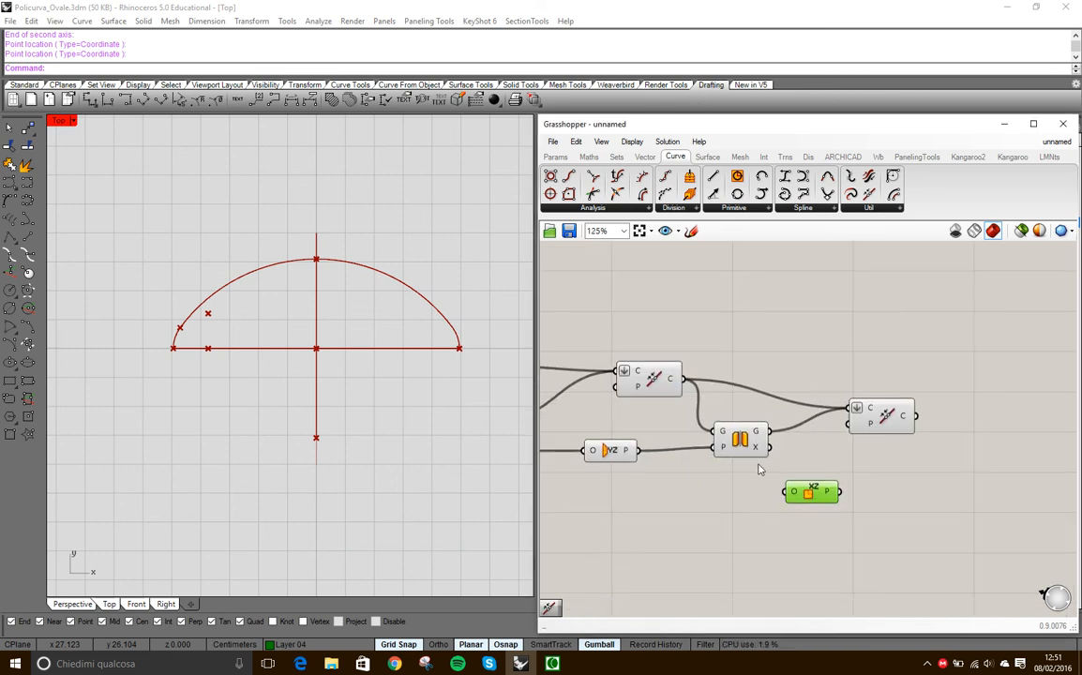
- Duplicate the Mirror component and wire the second Join Curves output to its geometry and XZ Plane to its plane
{"action": "left_click", "coordinate": [745, 442]}
{"action": "left_click_drag", "start_coordinate": [741, 439], "coordinate": [943, 460], "text": "alt"}
{"action": "scroll", "coordinate": [837, 509], "scroll_direction": "up", "scroll_amount": 3}
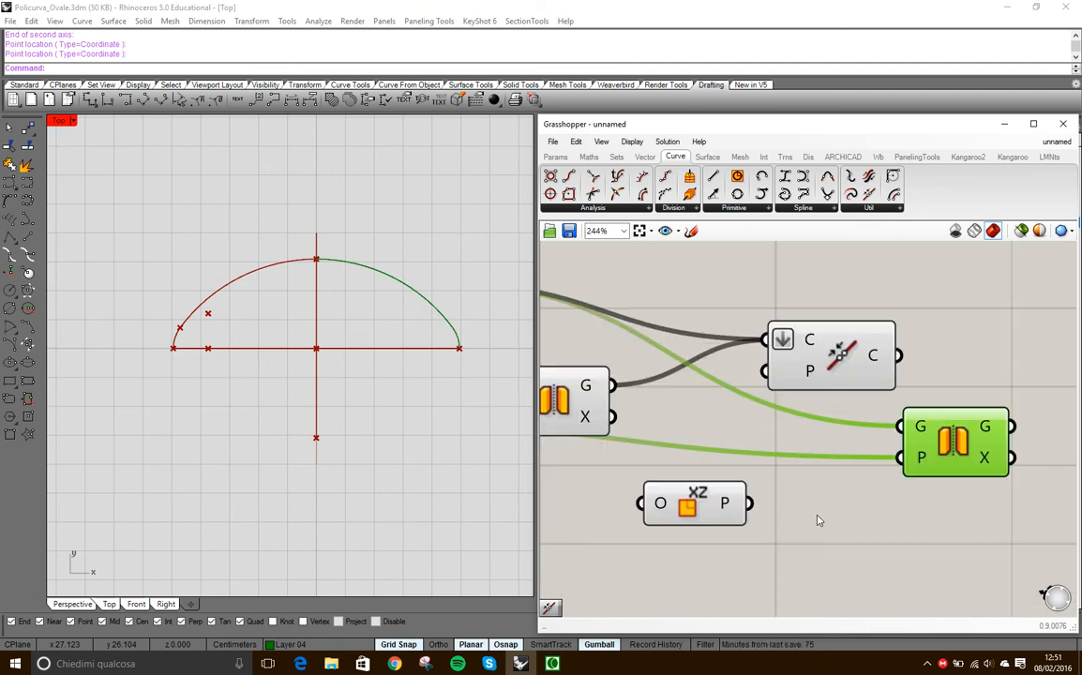
{"action": "left_click_drag", "start_coordinate": [751, 504], "coordinate": [901, 459]}
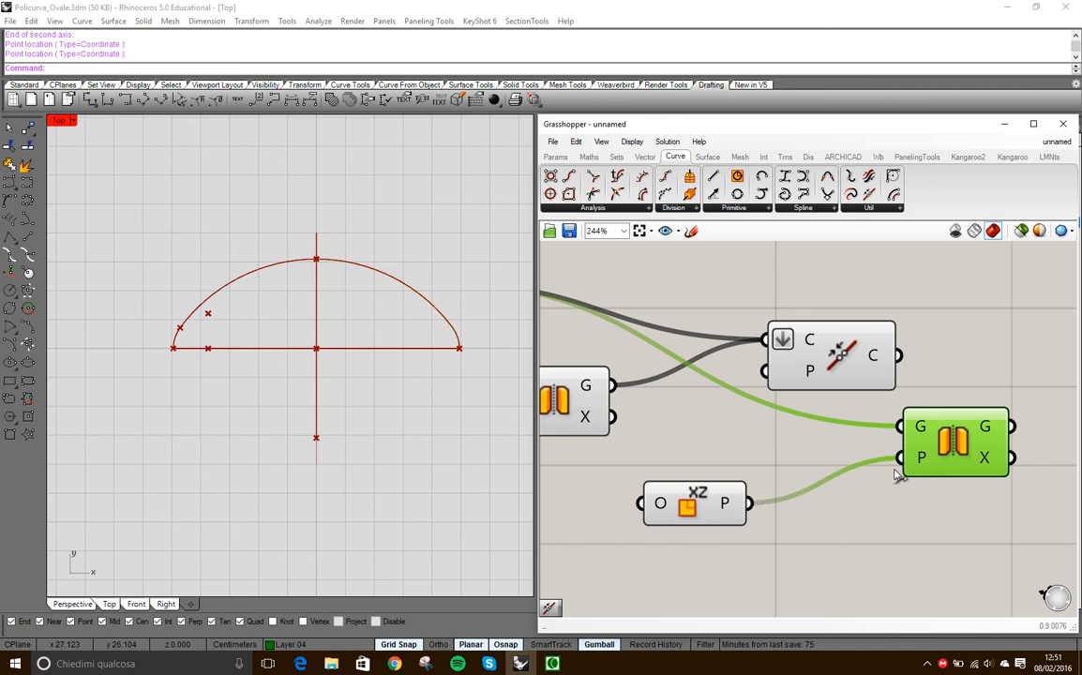
{"action": "left_click_drag", "start_coordinate": [899, 358], "coordinate": [904, 426]}
{"action": "left_click_drag", "start_coordinate": [915, 439], "coordinate": [950, 430]}
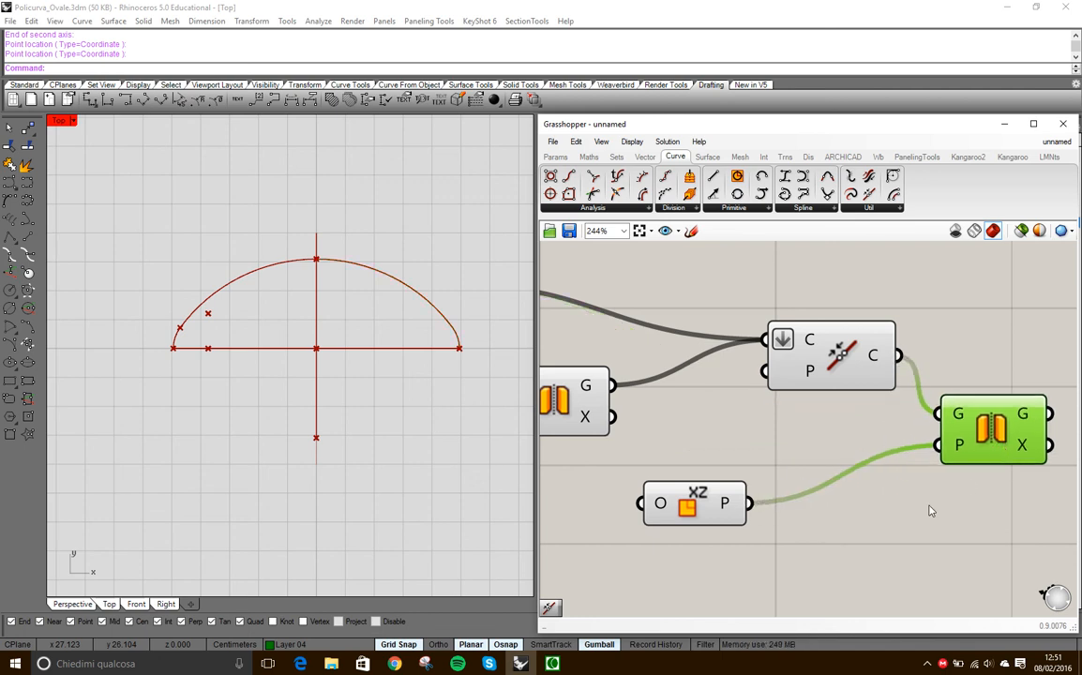
- Move the XZ Plane component closer to the second Mirror component
{"action": "left_click_drag", "start_coordinate": [719, 503], "coordinate": [815, 509]}
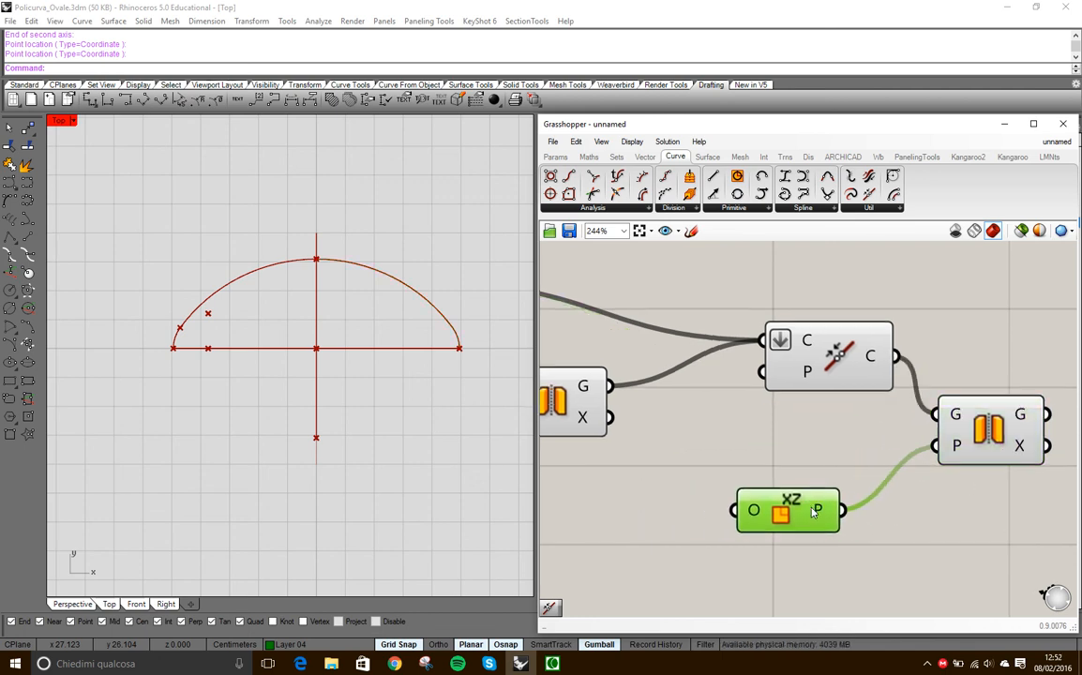
{"action": "left_click", "coordinate": [847, 364]}
{"action": "left_click", "coordinate": [978, 333]}
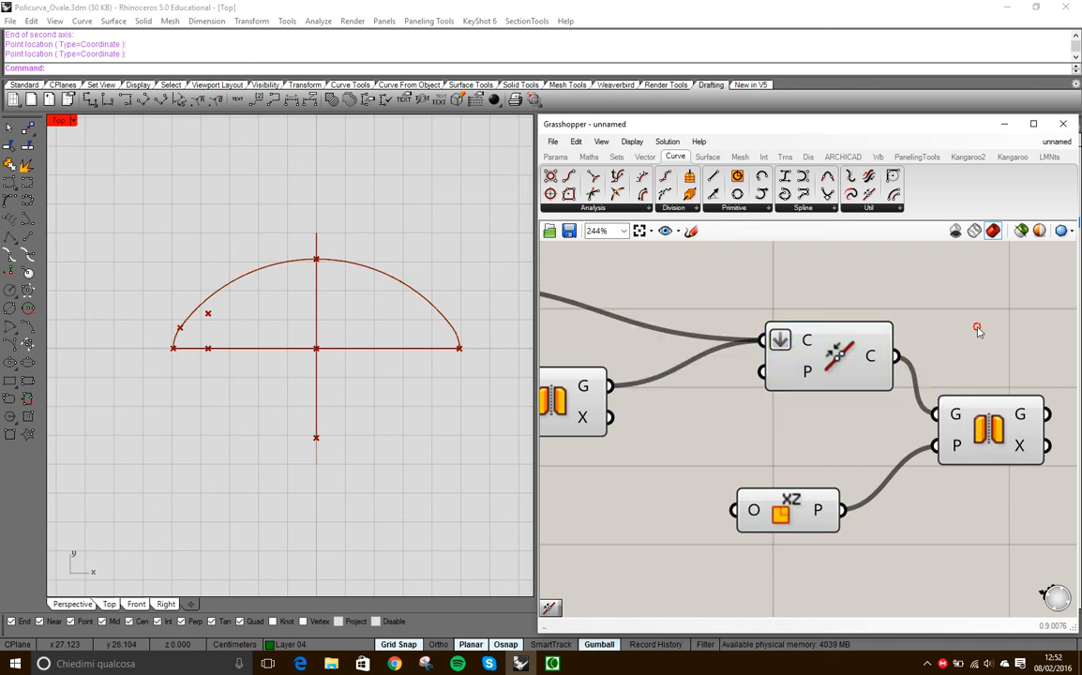
- Move the YZ Plane component lower and place the XZ Plane component directly beneath it
{"action": "scroll", "coordinate": [874, 444], "scroll_direction": "down", "scroll_amount": 3}
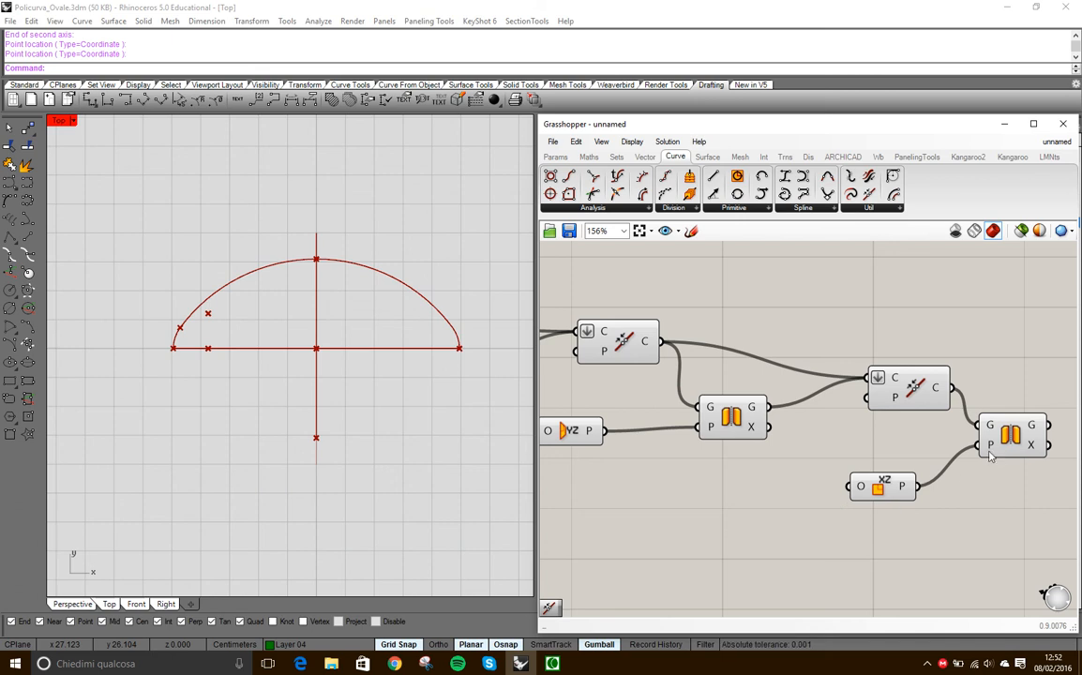
{"action": "scroll", "coordinate": [850, 475], "scroll_direction": "down", "scroll_amount": 4}
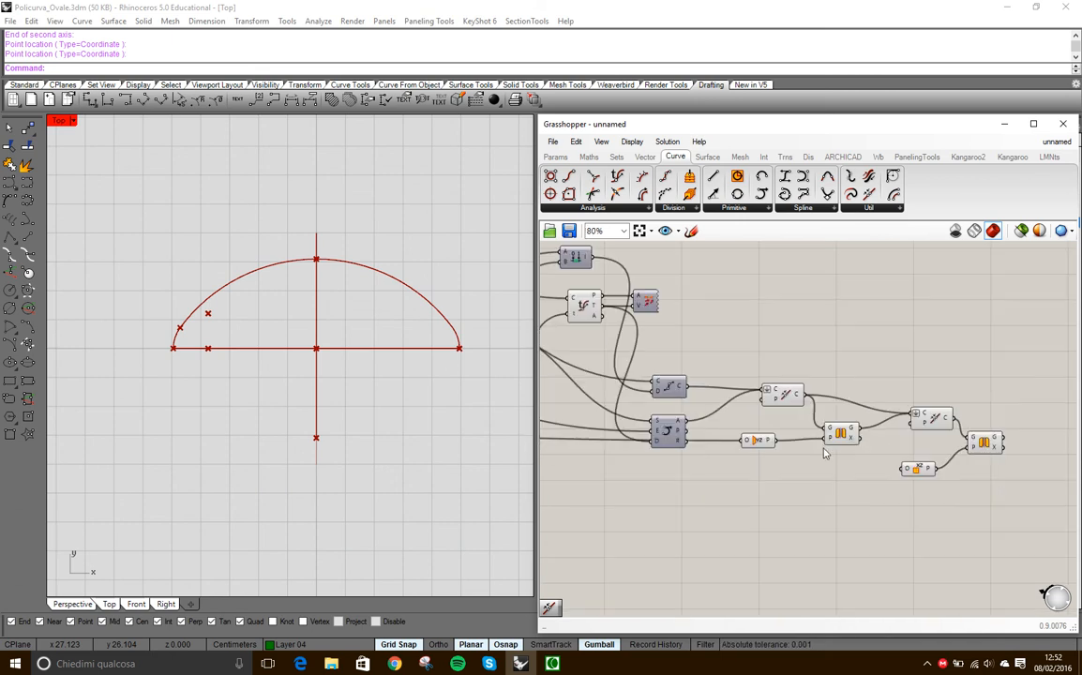
{"action": "left_click_drag", "start_coordinate": [773, 440], "coordinate": [767, 469]}
{"action": "left_click_drag", "start_coordinate": [924, 478], "coordinate": [767, 498]}
- Wire the centre Point parameter to the origin input of the XZ Plane component
{"action": "mouse_move", "coordinate": [750, 527]}
{"action": "right_mouse_down"}
{"action": "mouse_move", "coordinate": [776, 531]}
{"action": "mouse_move", "coordinate": [767, 514]}
{"action": "right_mouse_up"}
{"action": "scroll", "coordinate": [766, 514], "scroll_direction": "down", "scroll_amount": 4}
{"action": "right_click_drag", "start_coordinate": [563, 466], "coordinate": [802, 457]}
{"action": "scroll", "coordinate": [655, 469], "scroll_direction": "up", "scroll_amount": 3}
{"action": "left_click_drag", "start_coordinate": [595, 441], "coordinate": [899, 433]}
{"action": "scroll", "coordinate": [639, 526], "scroll_direction": "down", "scroll_amount": 3}
{"action": "scroll", "coordinate": [940, 558], "scroll_direction": "up", "scroll_amount": 4}
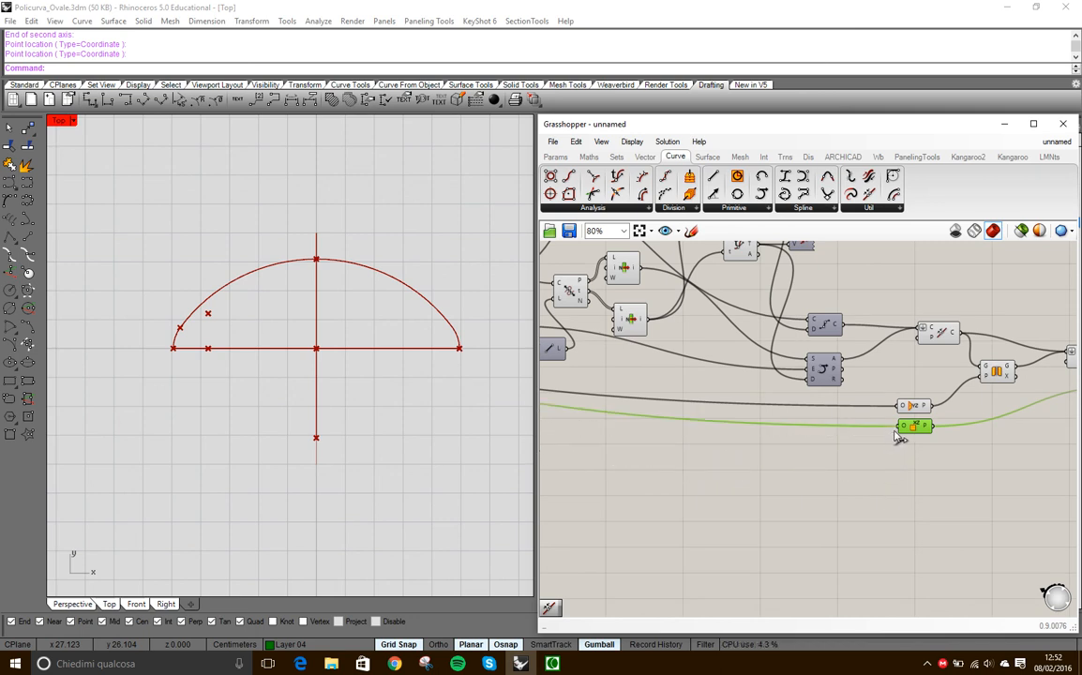
- Reposition the second Mirror component below the second Join Curves, and select each to check the curve it produces
{"action": "right_click_drag", "start_coordinate": [912, 488], "coordinate": [749, 516]}
{"action": "right_click_drag", "start_coordinate": [911, 459], "coordinate": [805, 478]}
{"action": "scroll", "coordinate": [805, 479], "scroll_direction": "up", "scroll_amount": 2}
{"action": "left_click_drag", "start_coordinate": [893, 398], "coordinate": [879, 453]}
{"action": "left_click_drag", "start_coordinate": [818, 357], "coordinate": [829, 369]}
{"action": "left_click", "coordinate": [959, 416]}
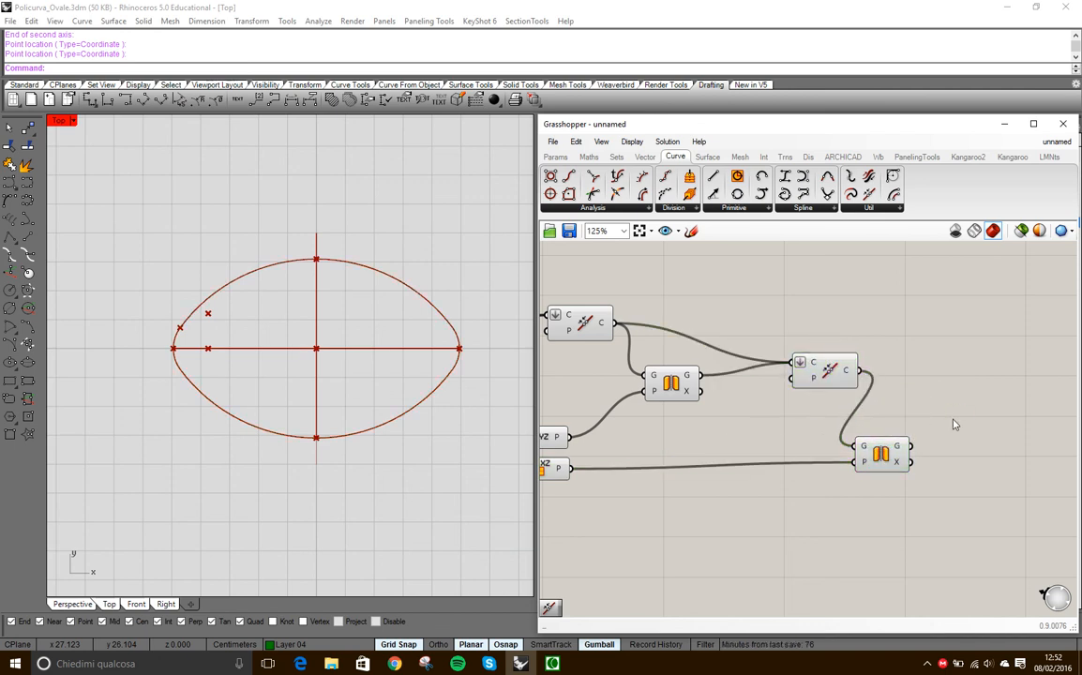
{"action": "left_click", "coordinate": [831, 371]}
{"action": "left_click", "coordinate": [886, 455]}
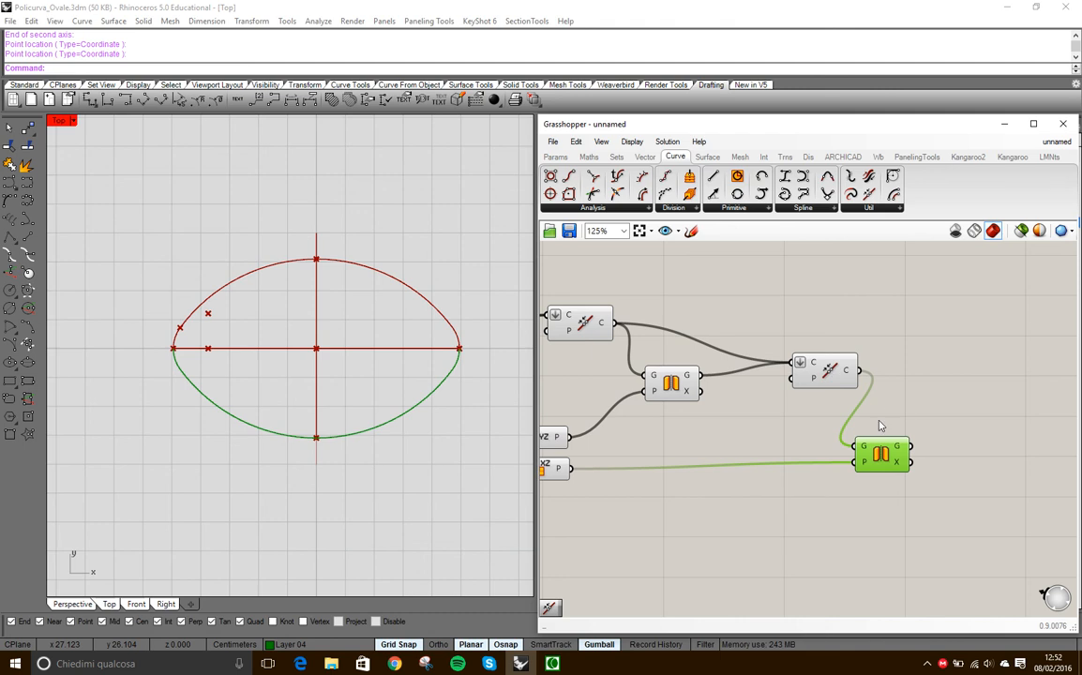
- Add a third Join Curves component and place it beyond the second Mirror component
{"action": "double_click", "coordinate": [932, 319]}
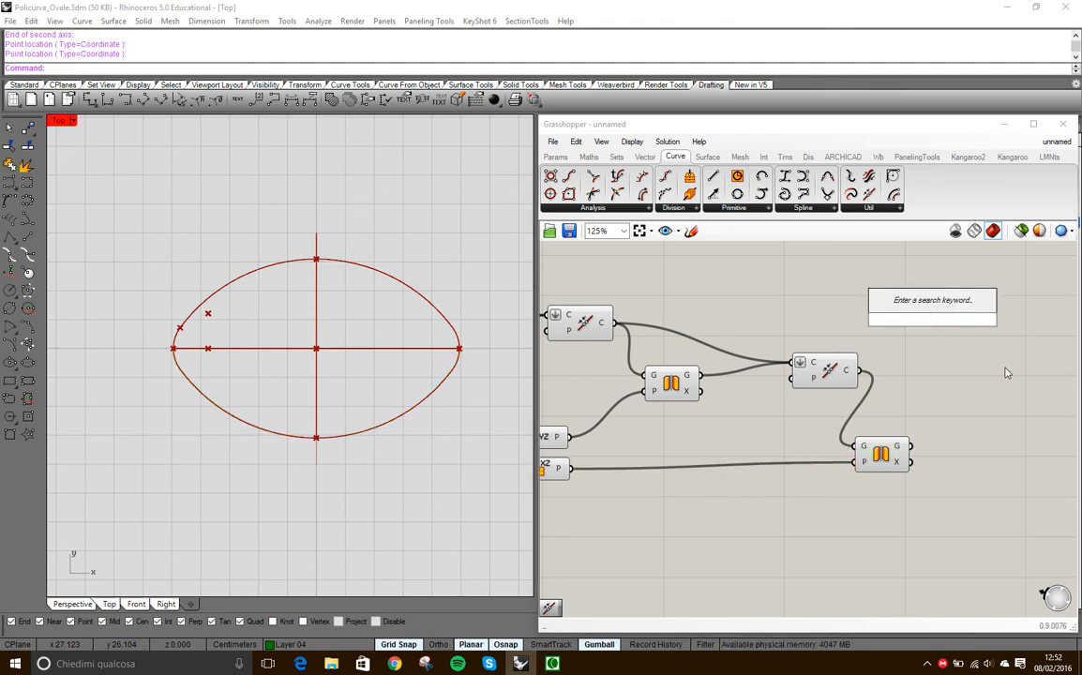
{"action": "type", "text": "join"}
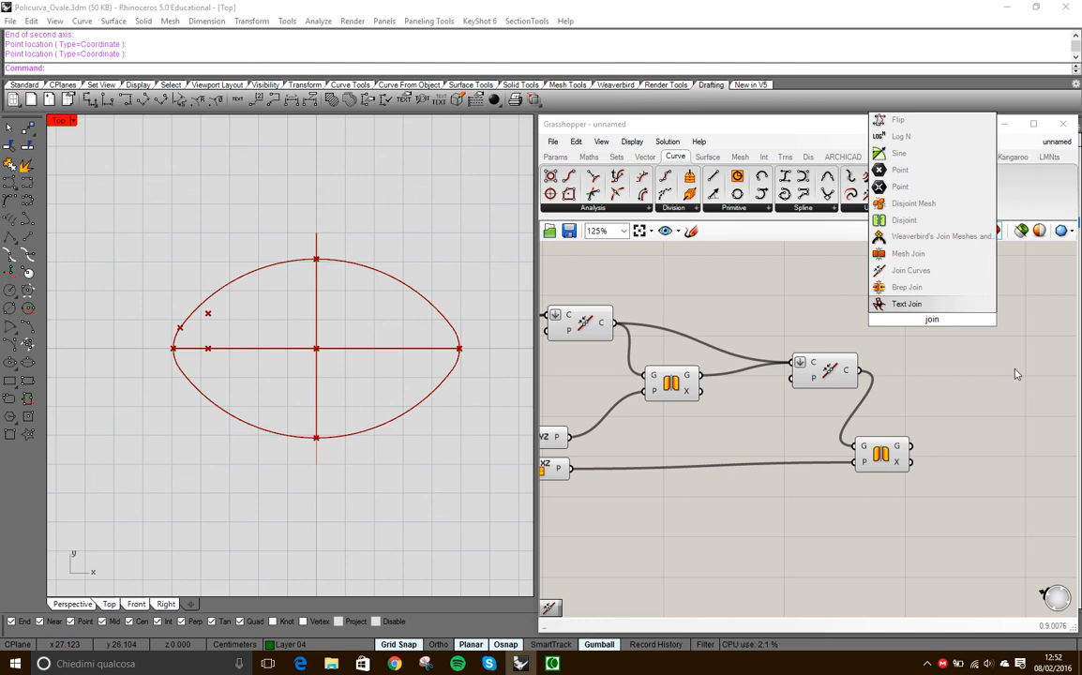
{"action": "left_click", "coordinate": [907, 270]}
{"action": "left_click_drag", "start_coordinate": [932, 320], "coordinate": [1002, 438]}
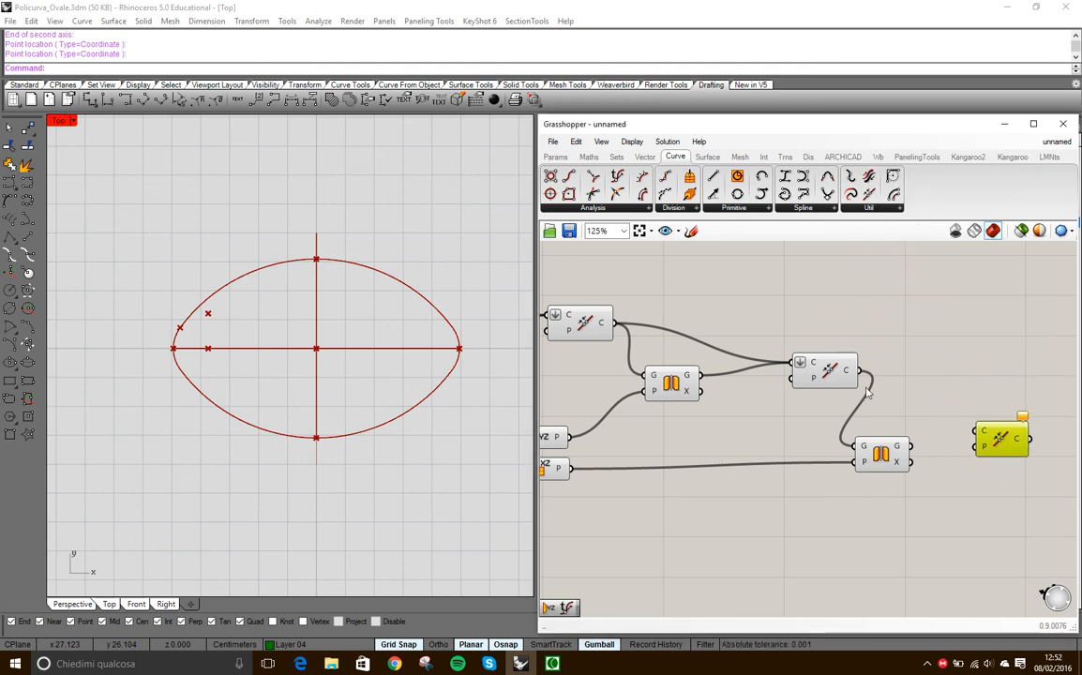
- Turn off the preview of the second Join Curves and second Mirror components
{"action": "left_click", "coordinate": [838, 375]}
{"action": "right_click", "coordinate": [828, 367]}
{"action": "left_click", "coordinate": [882, 395]}
{"action": "left_click", "coordinate": [880, 453]}
{"action": "right_click", "coordinate": [880, 452]}
{"action": "left_click", "coordinate": [921, 474]}
{"action": "left_click", "coordinate": [914, 406]}
- Feed the third Join Curves with both the second Join Curves output and the second Mirror geometry
{"action": "left_click_drag", "start_coordinate": [883, 456], "coordinate": [844, 448]}
{"action": "left_click", "coordinate": [894, 410]}
{"action": "left_click_drag", "start_coordinate": [860, 371], "coordinate": [972, 431]}
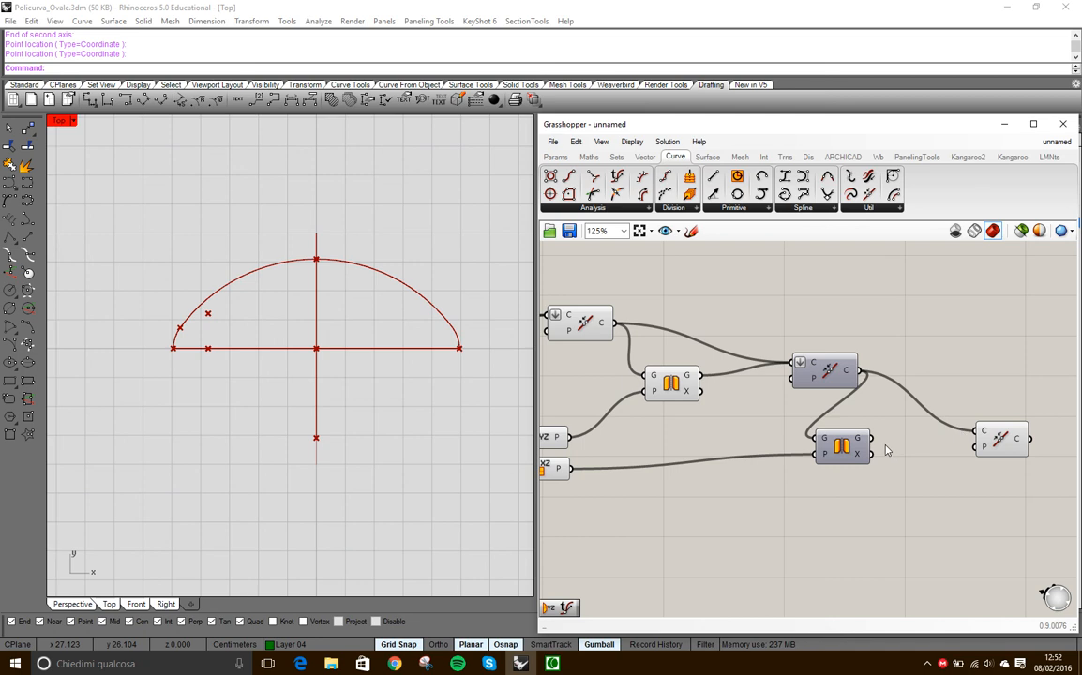
{"action": "left_click_drag", "start_coordinate": [871, 441], "coordinate": [975, 431], "text": "shift"}
{"action": "left_click", "coordinate": [1003, 454]}
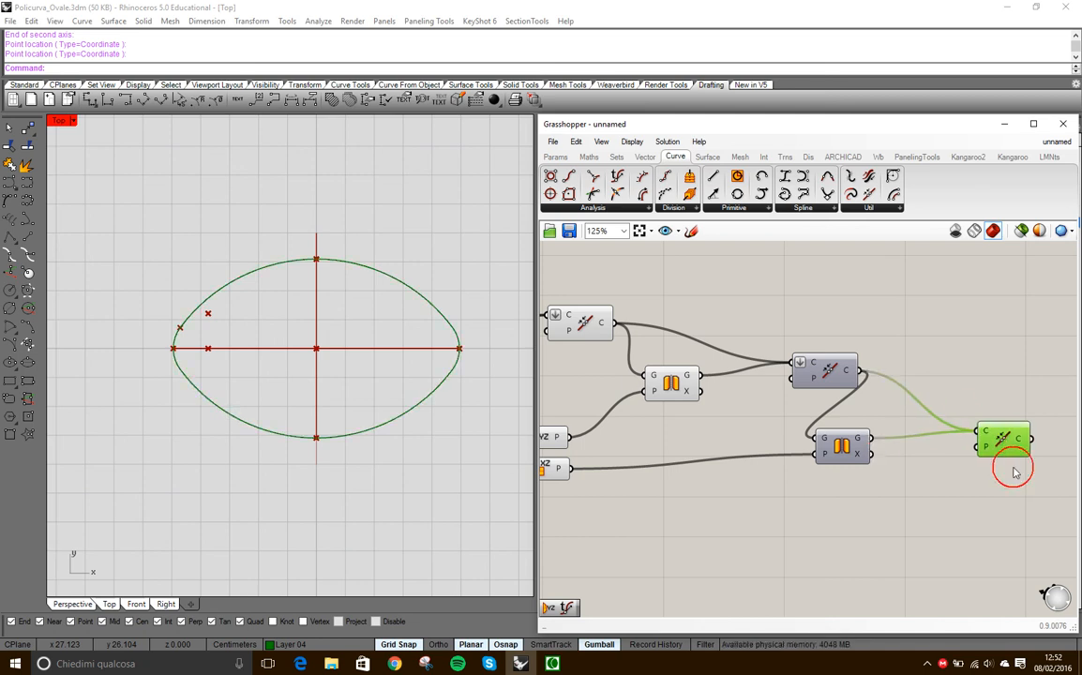
{"action": "left_click", "coordinate": [953, 377]}
- Turn off the preview of the first Join Curves and first Mirror components
{"action": "right_click_drag", "start_coordinate": [639, 370], "coordinate": [723, 379]}
{"action": "left_click_drag", "start_coordinate": [614, 297], "coordinate": [809, 427]}
{"action": "right_click", "coordinate": [758, 320]}
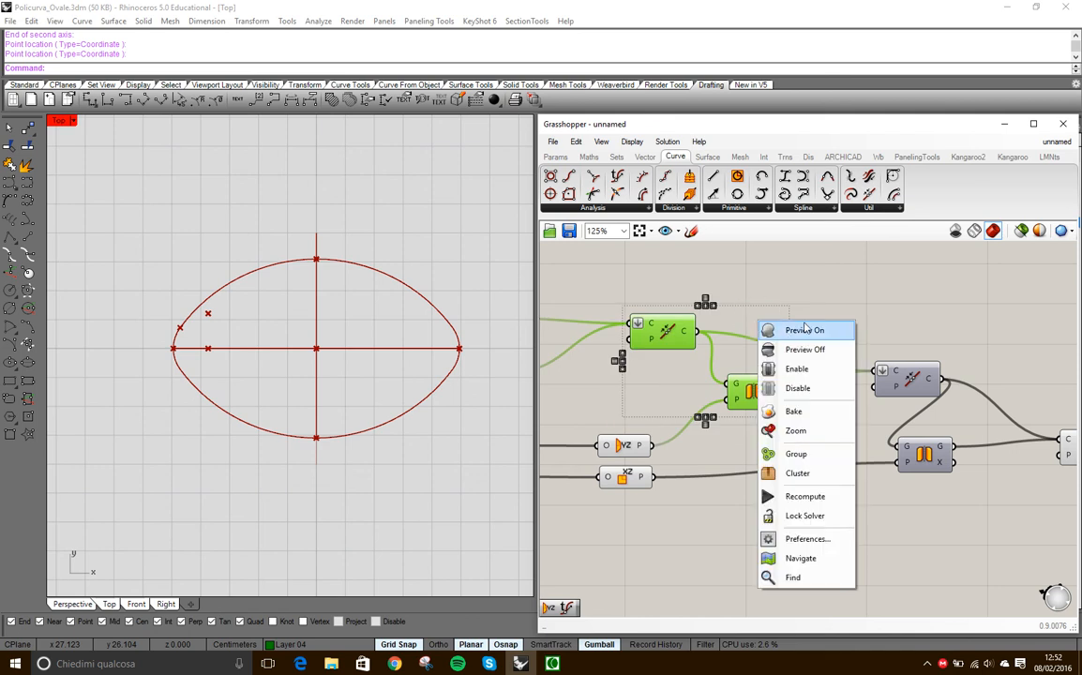
{"action": "left_click", "coordinate": [805, 349]}
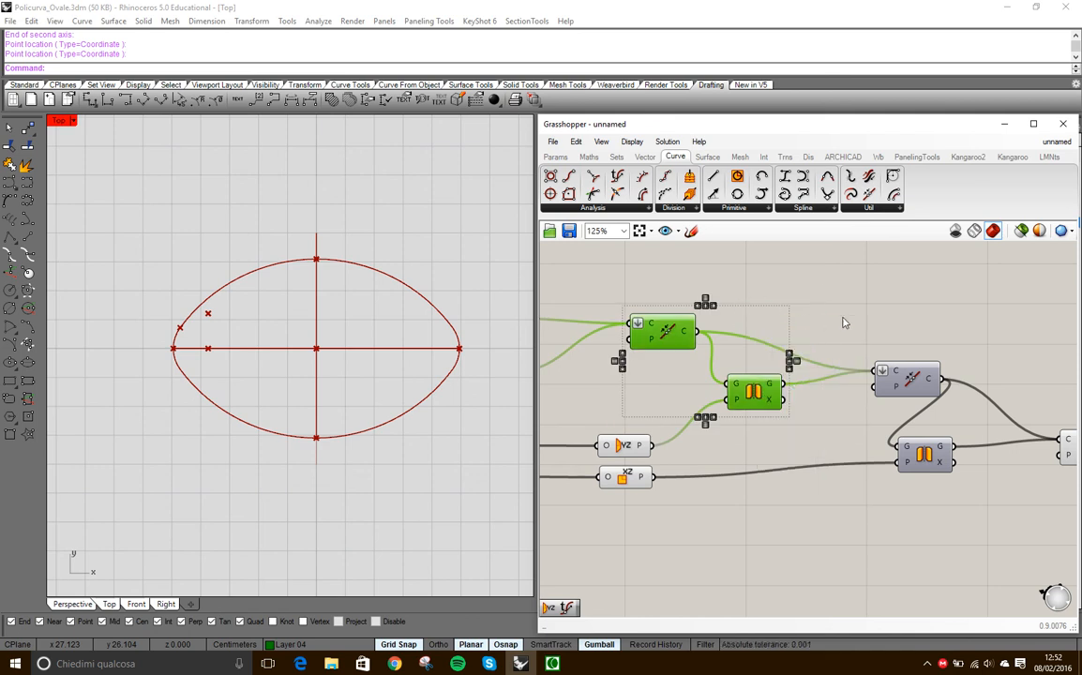
{"action": "left_click", "coordinate": [910, 325]}
- Move the third Join Curves component slightly up, between the second Join Curves and second Mirror
{"action": "right_click_drag", "start_coordinate": [958, 350], "coordinate": [828, 329]}
{"action": "scroll", "coordinate": [827, 329], "scroll_direction": "down", "scroll_amount": 2}
{"action": "scroll", "coordinate": [918, 400], "scroll_direction": "up", "scroll_amount": 2}
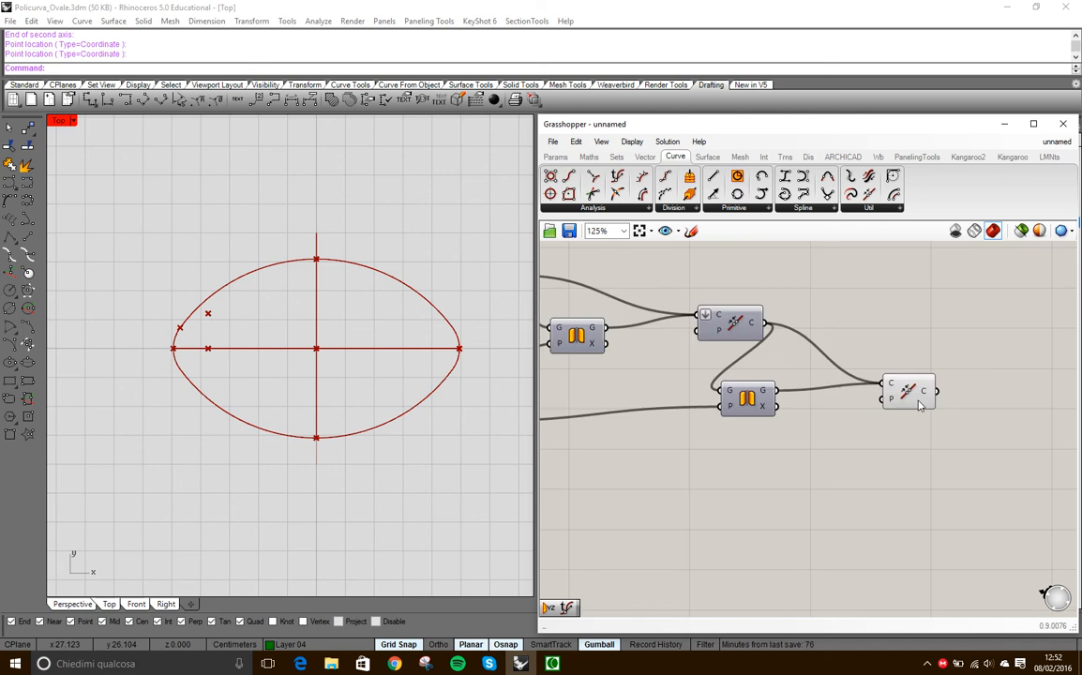
{"action": "left_click_drag", "start_coordinate": [917, 401], "coordinate": [902, 361]}
{"action": "left_click", "coordinate": [914, 437]}
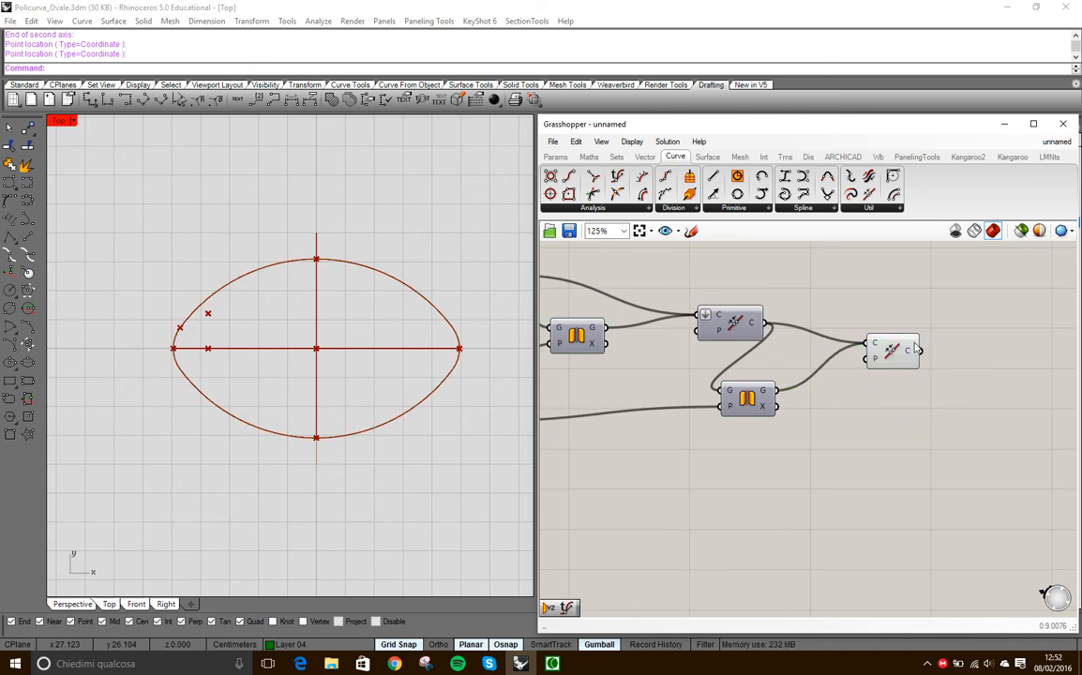
- Move the radius slider directly above the M_axis and m_axis sliders
{"action": "scroll", "coordinate": [877, 362], "scroll_direction": "down", "scroll_amount": 4}
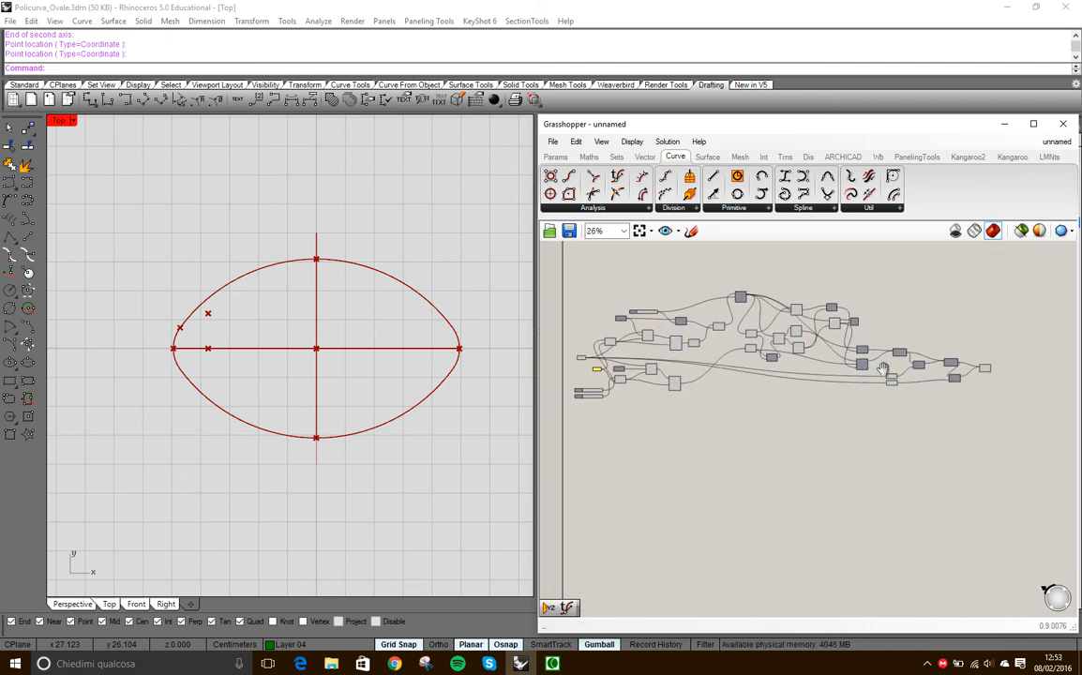
{"action": "right_click_drag", "start_coordinate": [654, 318], "coordinate": [755, 328]}
{"action": "scroll", "coordinate": [754, 292], "scroll_direction": "up", "scroll_amount": 4}
{"action": "left_click_drag", "start_coordinate": [778, 289], "coordinate": [609, 508]}
{"action": "right_click_drag", "start_coordinate": [715, 555], "coordinate": [793, 475]}
{"action": "scroll", "coordinate": [632, 445], "scroll_direction": "up", "scroll_amount": 4}
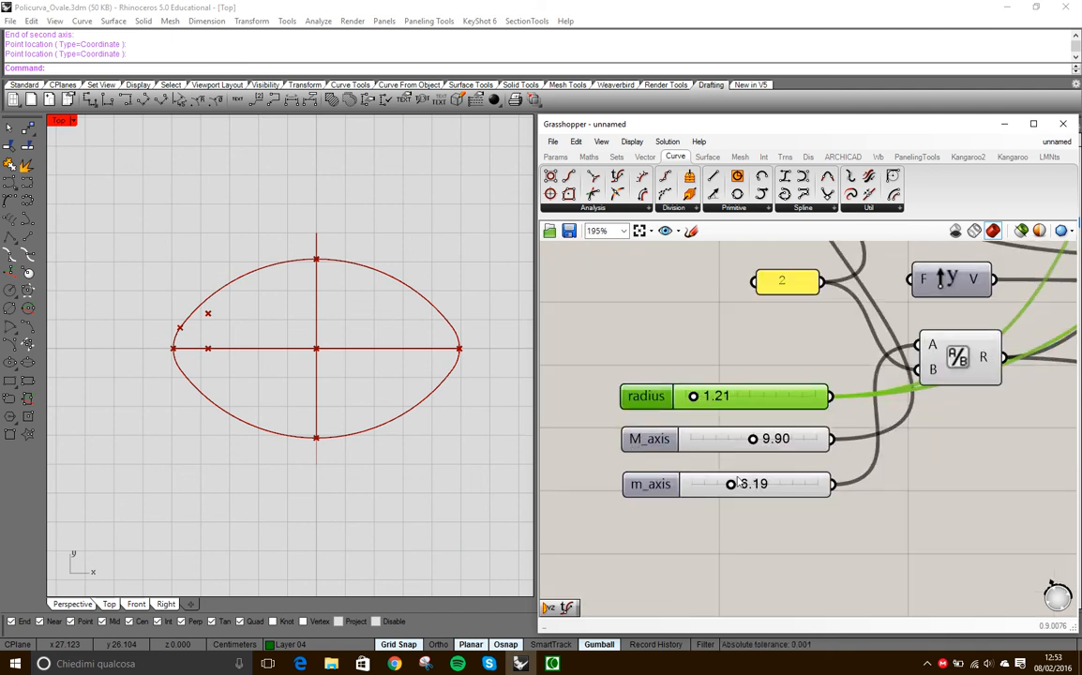
- Set the radius slider to 2.10 and inspect the resulting oval in the Top viewport
{"action": "scroll", "coordinate": [685, 410], "scroll_direction": "up", "scroll_amount": 3}
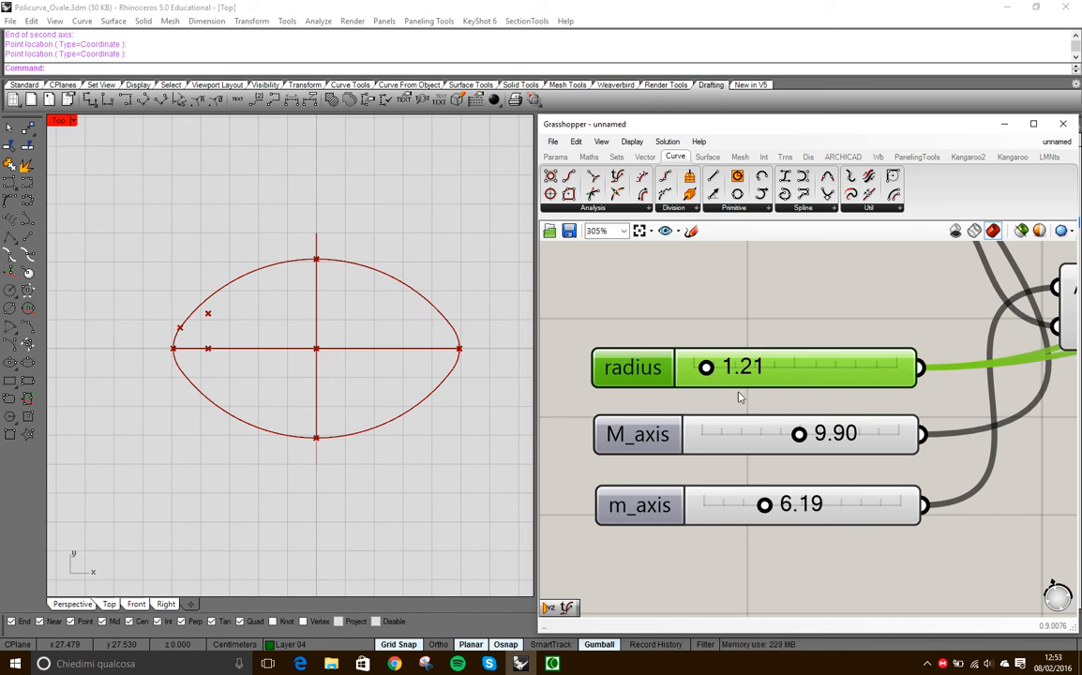
{"action": "mouse_move", "coordinate": [711, 369]}
{"action": "left_mouse_down"}
{"action": "mouse_move", "coordinate": [727, 373]}
{"action": "mouse_move", "coordinate": [714, 372]}
{"action": "left_mouse_up"}
{"action": "scroll", "coordinate": [174, 425], "scroll_direction": "up", "scroll_amount": 4}
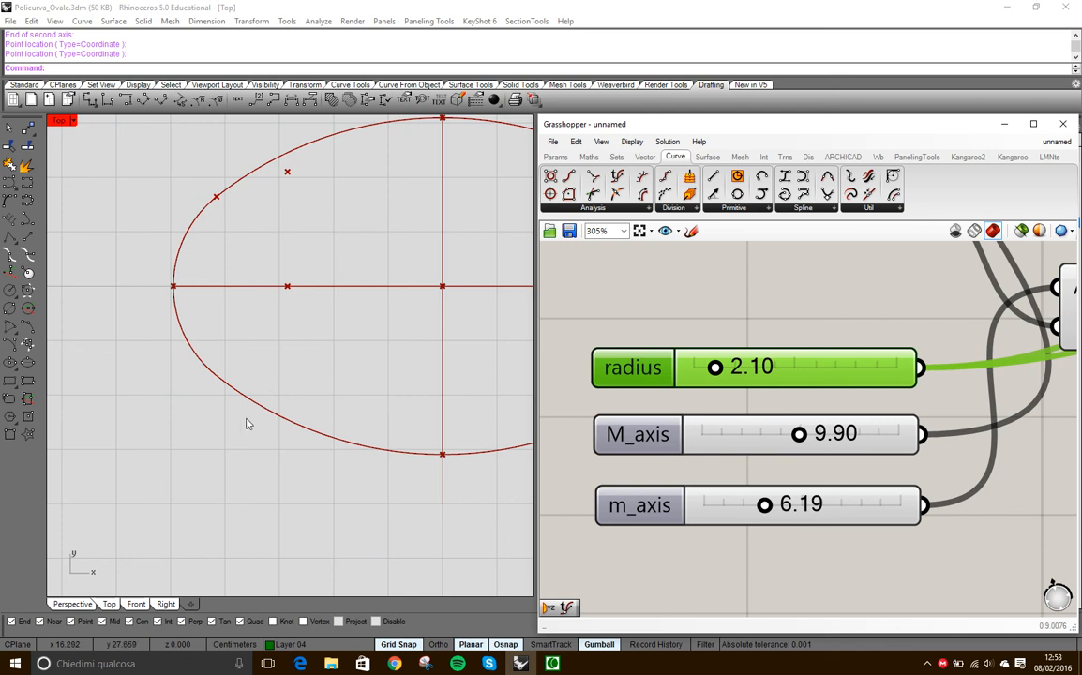
{"action": "scroll", "coordinate": [261, 353], "scroll_direction": "down", "scroll_amount": 6}
{"action": "right_click_drag", "start_coordinate": [398, 379], "coordinate": [311, 374]}
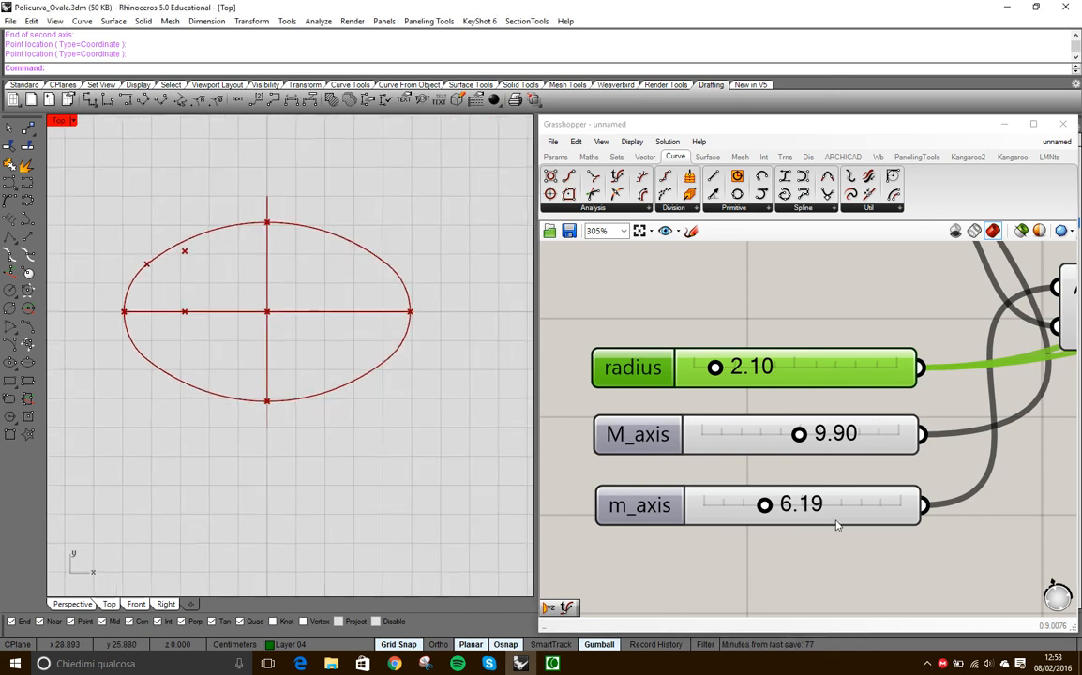
- Set the M_axis slider to 10.10
{"action": "right_click_drag", "start_coordinate": [834, 523], "coordinate": [766, 489]}
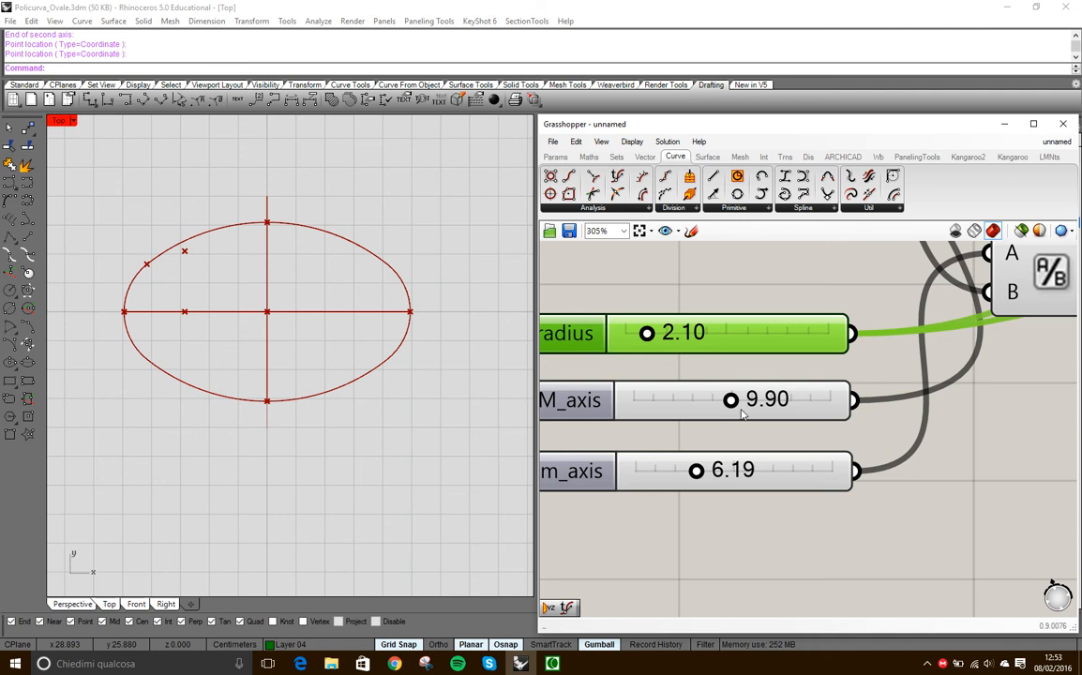
{"action": "mouse_move", "coordinate": [735, 402]}
{"action": "left_mouse_down"}
{"action": "mouse_move", "coordinate": [723, 401]}
{"action": "mouse_move", "coordinate": [737, 402]}
{"action": "left_mouse_up"}
{"action": "scroll", "coordinate": [892, 531], "scroll_direction": "down", "scroll_amount": 8}
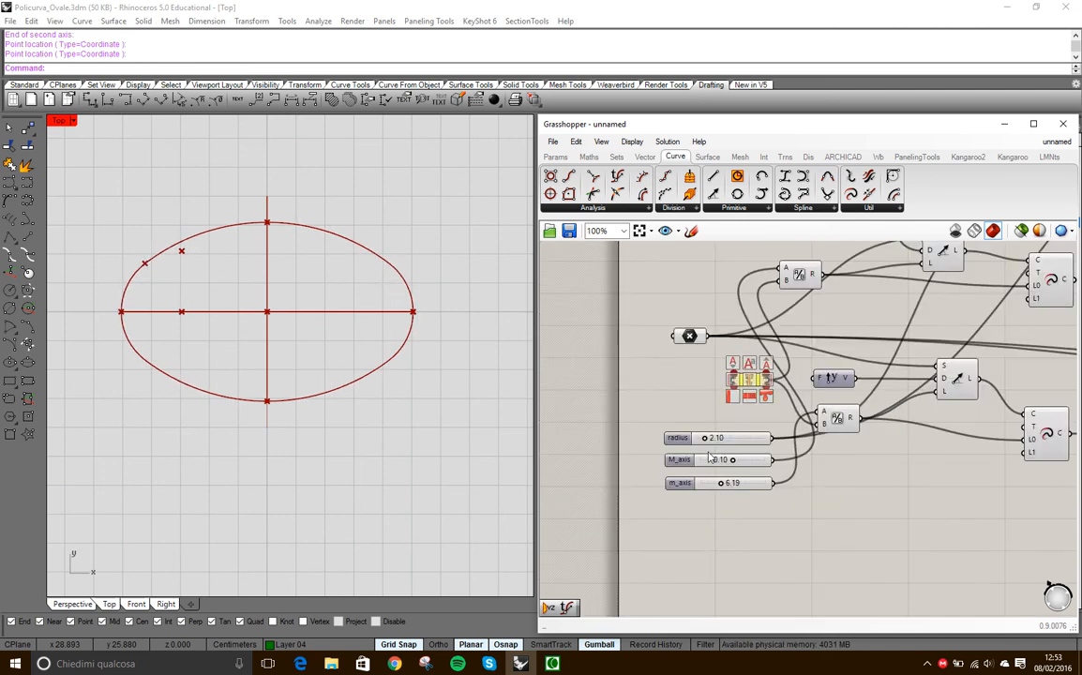
- Turn off the preview of the YZ Plane and XZ Plane components
{"action": "left_click_drag", "start_coordinate": [865, 419], "coordinate": [932, 503]}
{"action": "right_click", "coordinate": [924, 442]}
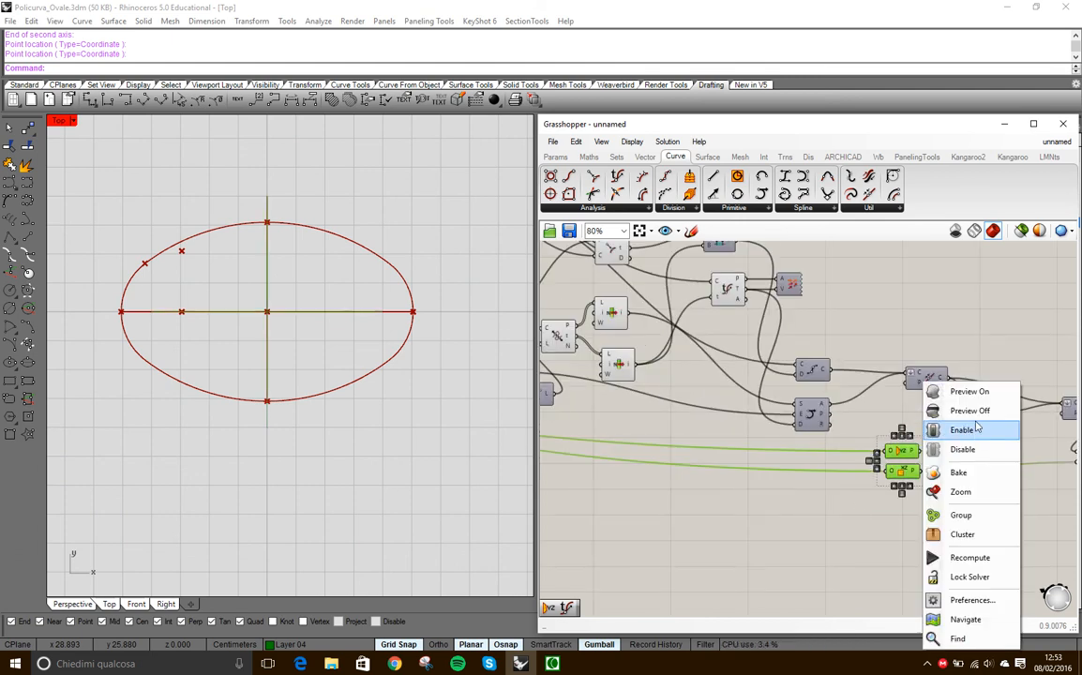
{"action": "left_click", "coordinate": [962, 430]}
{"action": "scroll", "coordinate": [778, 441], "scroll_direction": "down", "scroll_amount": 3}
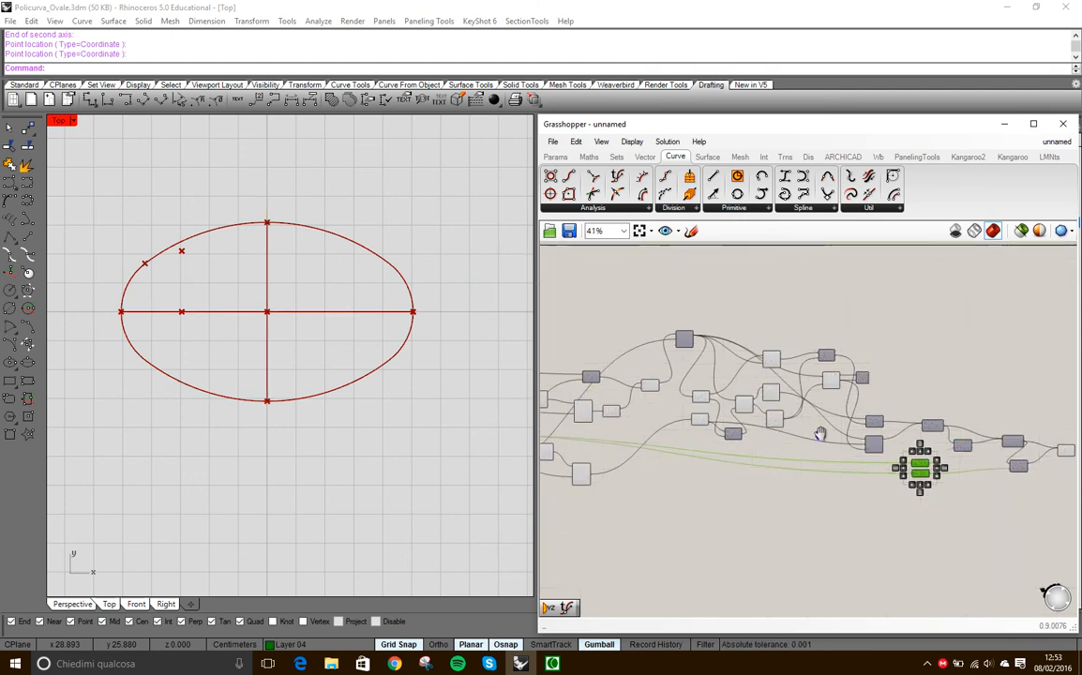
- Set the M_axis slider to 8.70 and the m_axis slider to 5.39
{"action": "scroll", "coordinate": [713, 445], "scroll_direction": "up", "scroll_amount": 5}
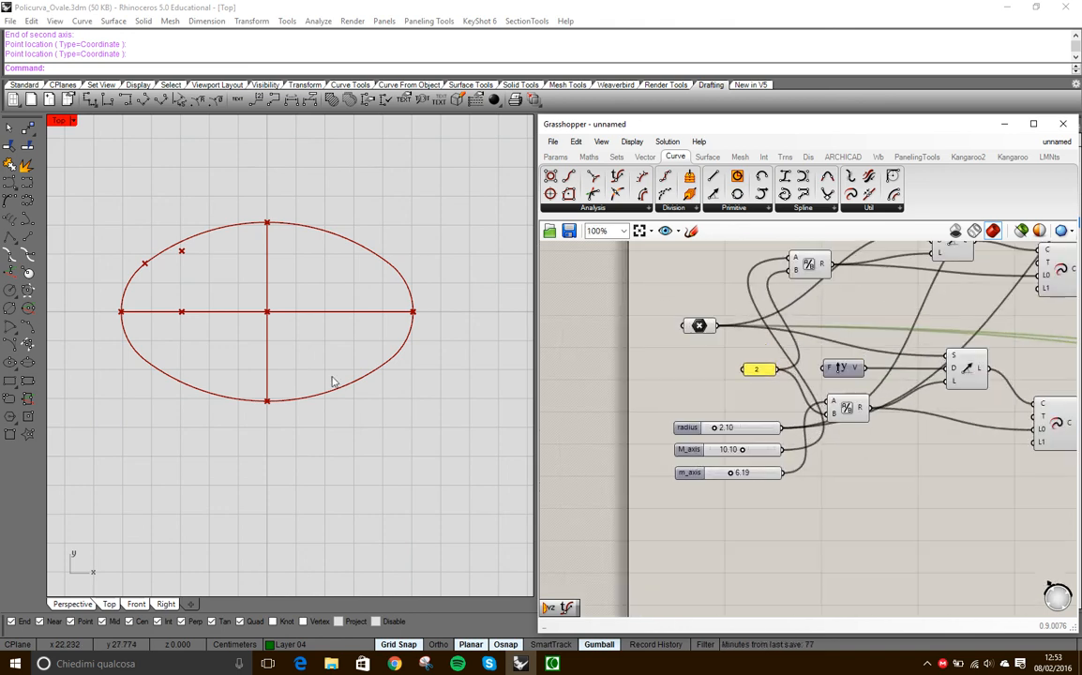
{"action": "scroll", "coordinate": [281, 319], "scroll_direction": "up", "scroll_amount": 6}
{"action": "right_click_drag", "start_coordinate": [311, 323], "coordinate": [317, 335]}
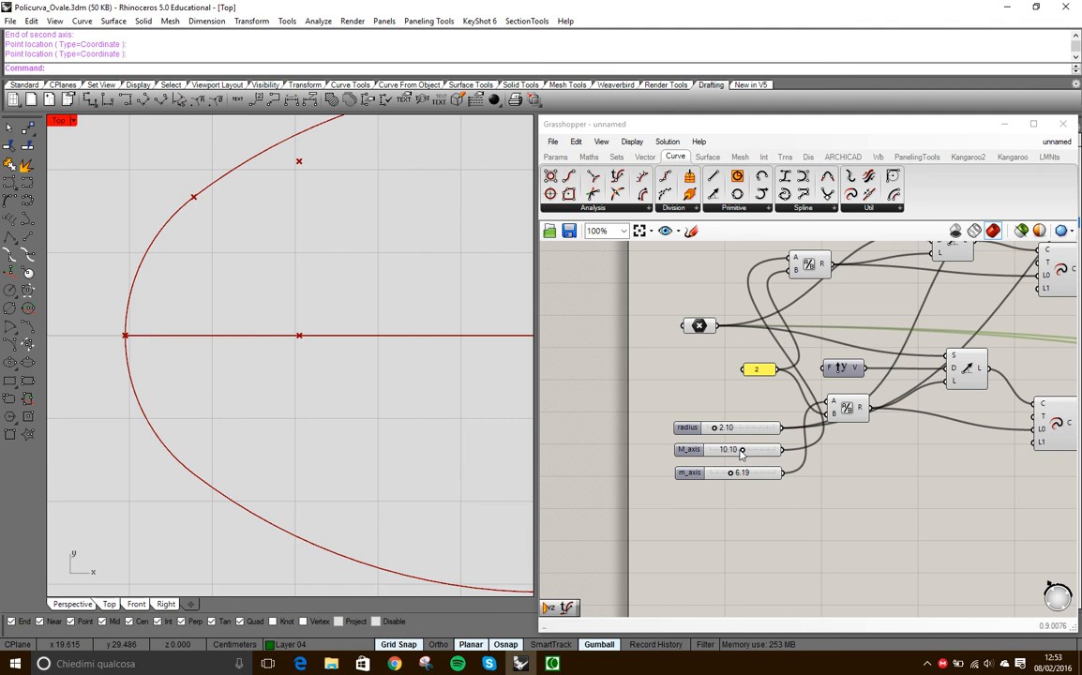
{"action": "left_click_drag", "start_coordinate": [745, 453], "coordinate": [742, 454]}
{"action": "scroll", "coordinate": [356, 440], "scroll_direction": "down", "scroll_amount": 5}
{"action": "right_click_drag", "start_coordinate": [389, 444], "coordinate": [343, 416]}
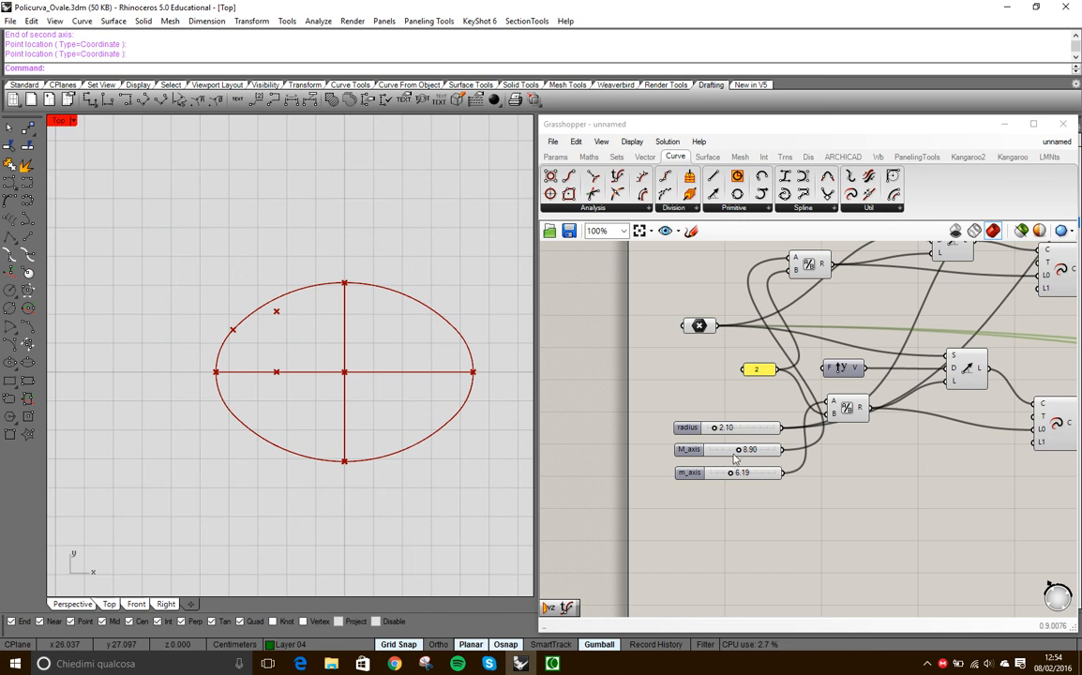
{"action": "left_click_drag", "start_coordinate": [740, 454], "coordinate": [733, 476]}
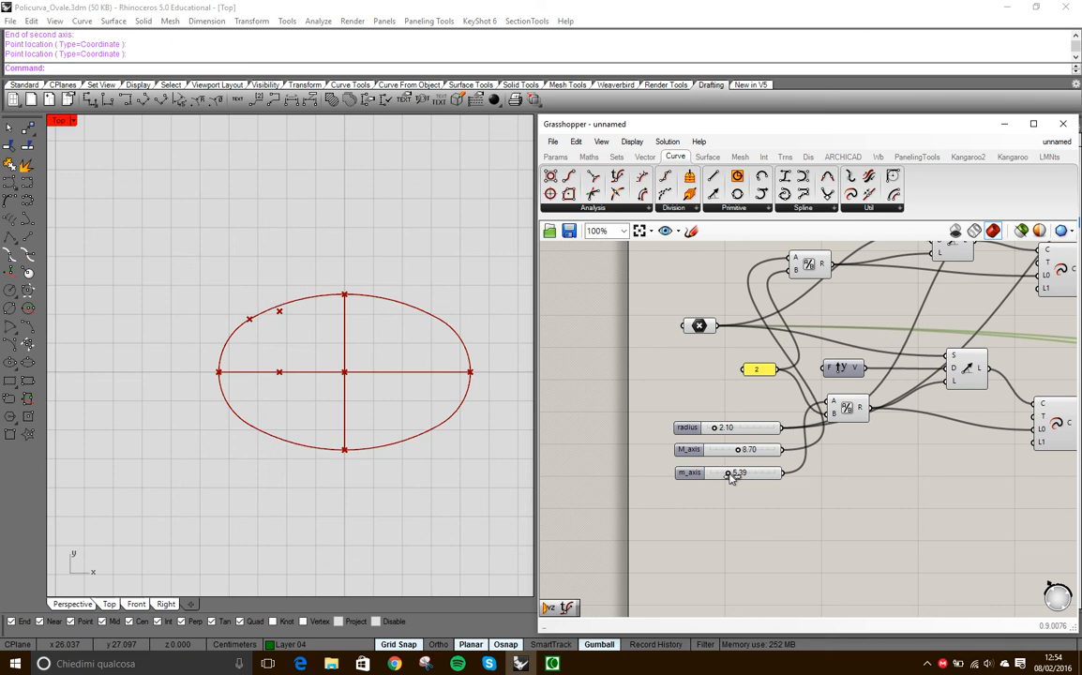
- Bake the closed oval from the third Join Curves component onto Layer 01
{"action": "scroll", "coordinate": [765, 525], "scroll_direction": "down", "scroll_amount": 5}
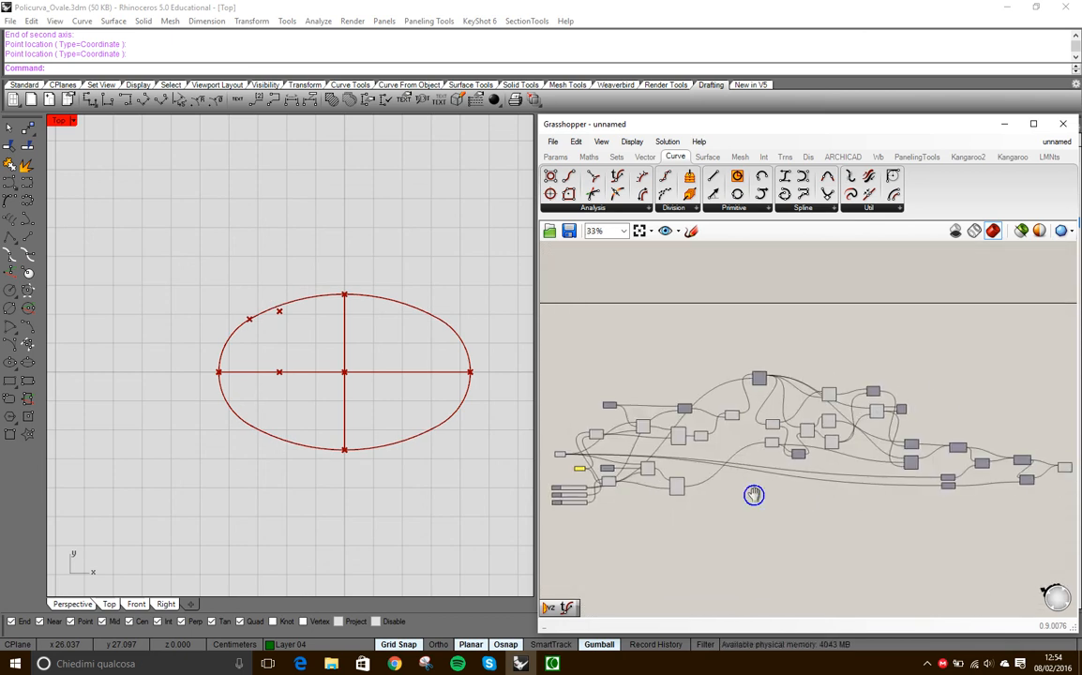
{"action": "scroll", "coordinate": [875, 462], "scroll_direction": "up", "scroll_amount": 6}
{"action": "left_click", "coordinate": [956, 457]}
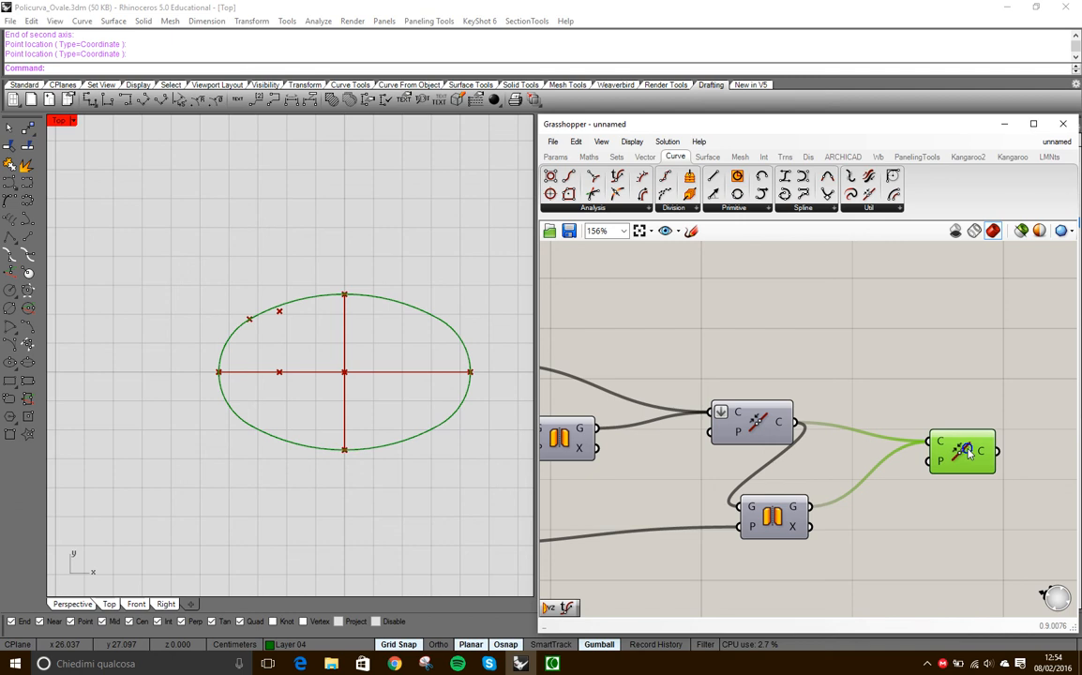
{"action": "right_click", "coordinate": [969, 453]}
{"action": "left_click", "coordinate": [969, 510]}
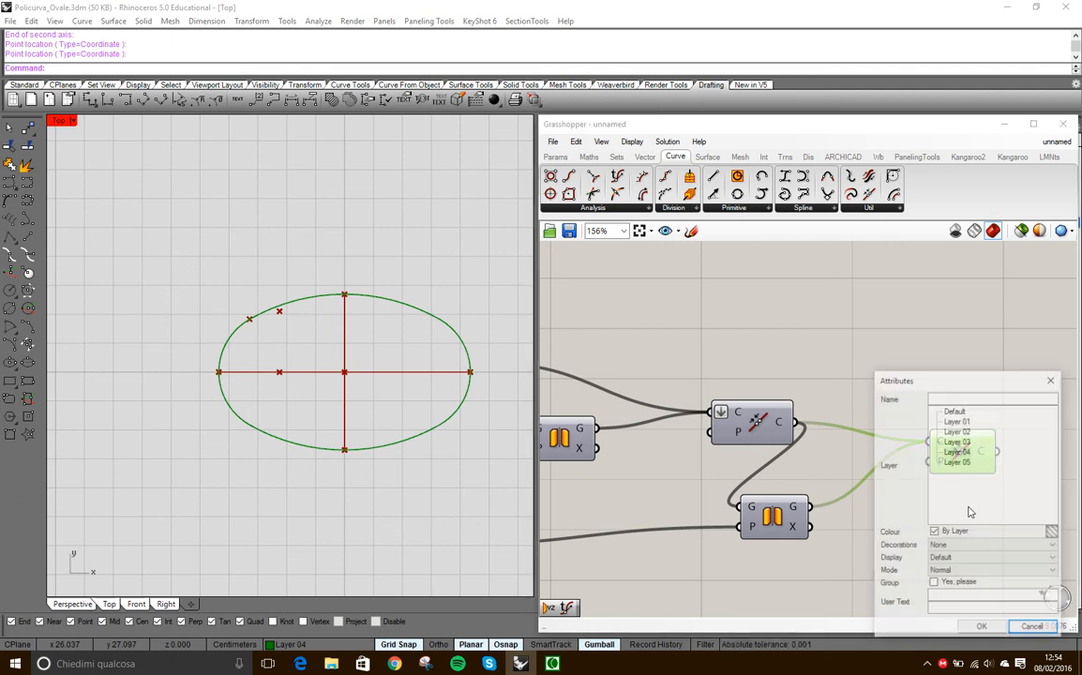
{"action": "left_click", "coordinate": [958, 421]}
{"action": "left_click", "coordinate": [982, 629]}
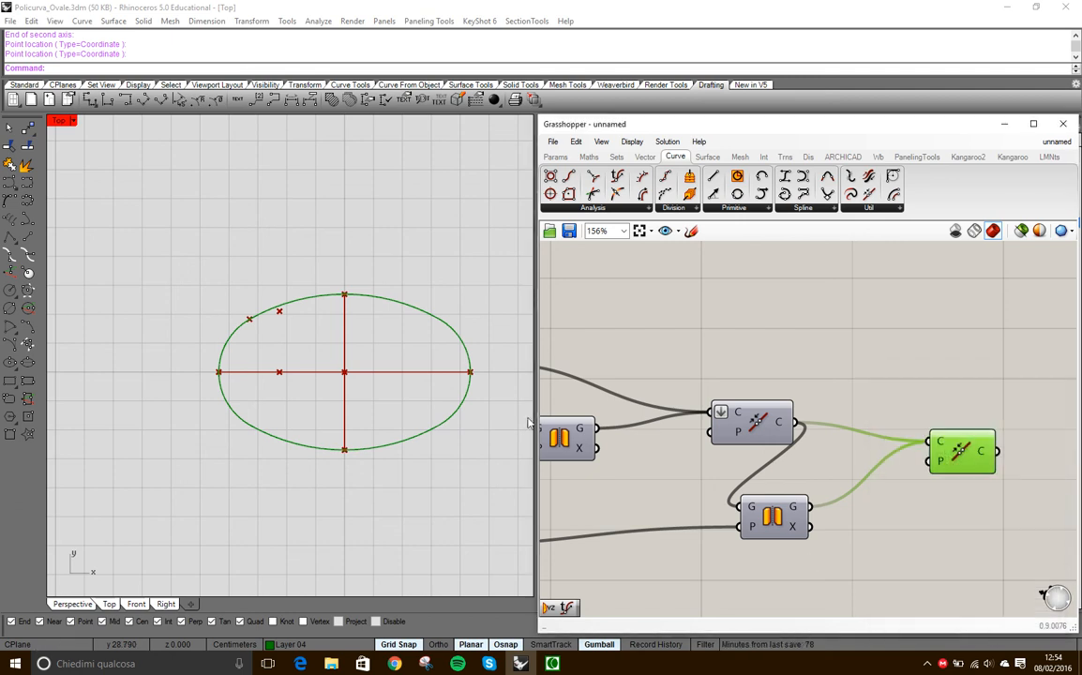
- Move the baked oval vertically above the Grasshopper preview in the Top viewport and reselect it
{"action": "left_click", "coordinate": [409, 310]}
{"action": "scroll", "coordinate": [370, 225], "scroll_direction": "down", "scroll_amount": 4}
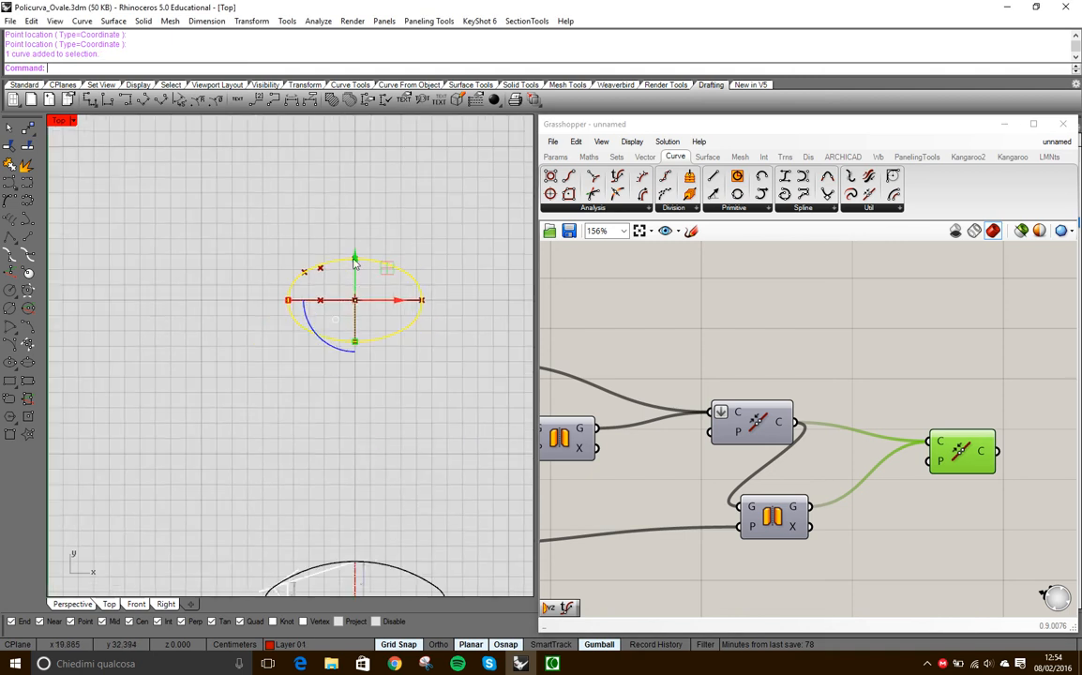
{"action": "left_click_drag", "start_coordinate": [356, 259], "coordinate": [356, 151]}
{"action": "left_click", "coordinate": [450, 207]}
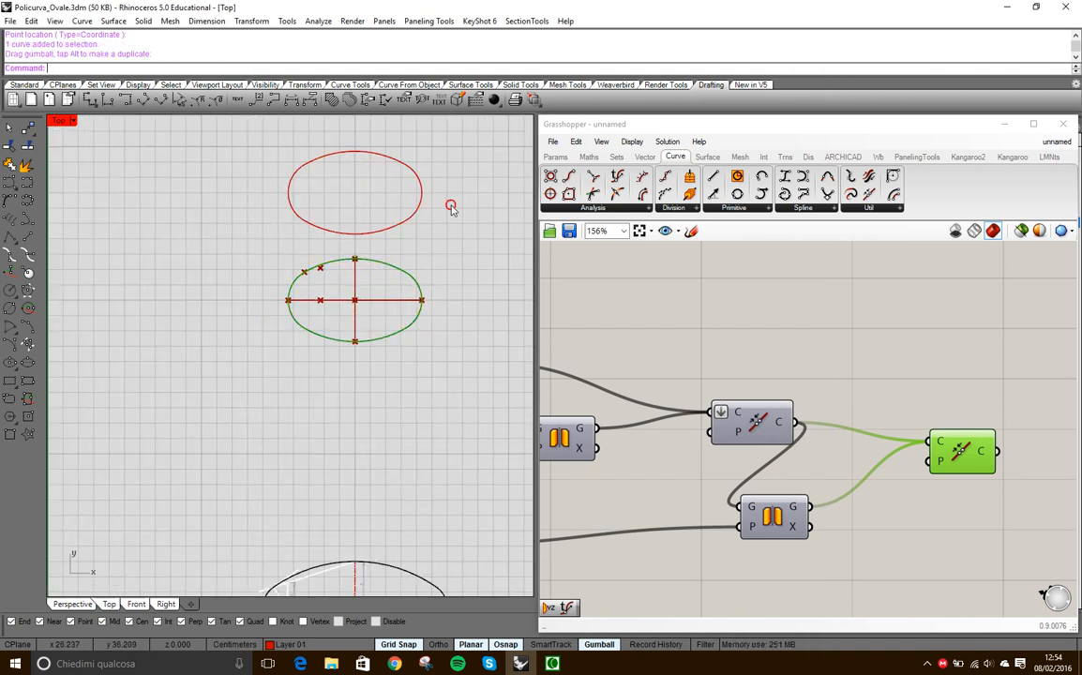
{"action": "right_click_drag", "start_coordinate": [440, 199], "coordinate": [444, 266]}
{"action": "scroll", "coordinate": [443, 266], "scroll_direction": "up", "scroll_amount": 3}
{"action": "left_click", "coordinate": [428, 266]}
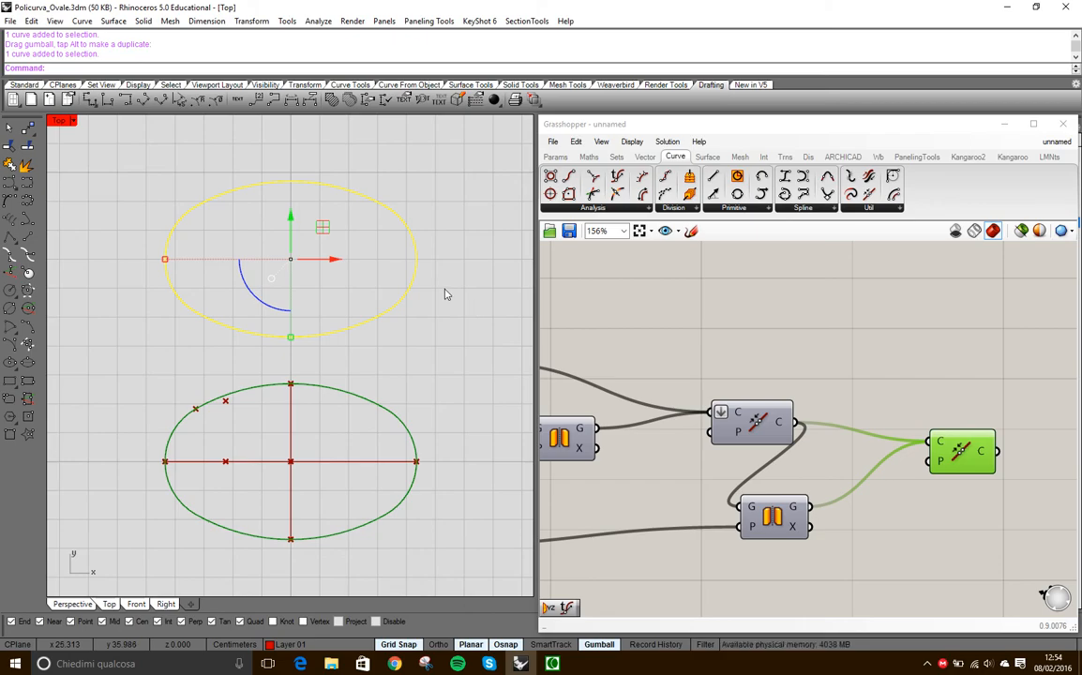